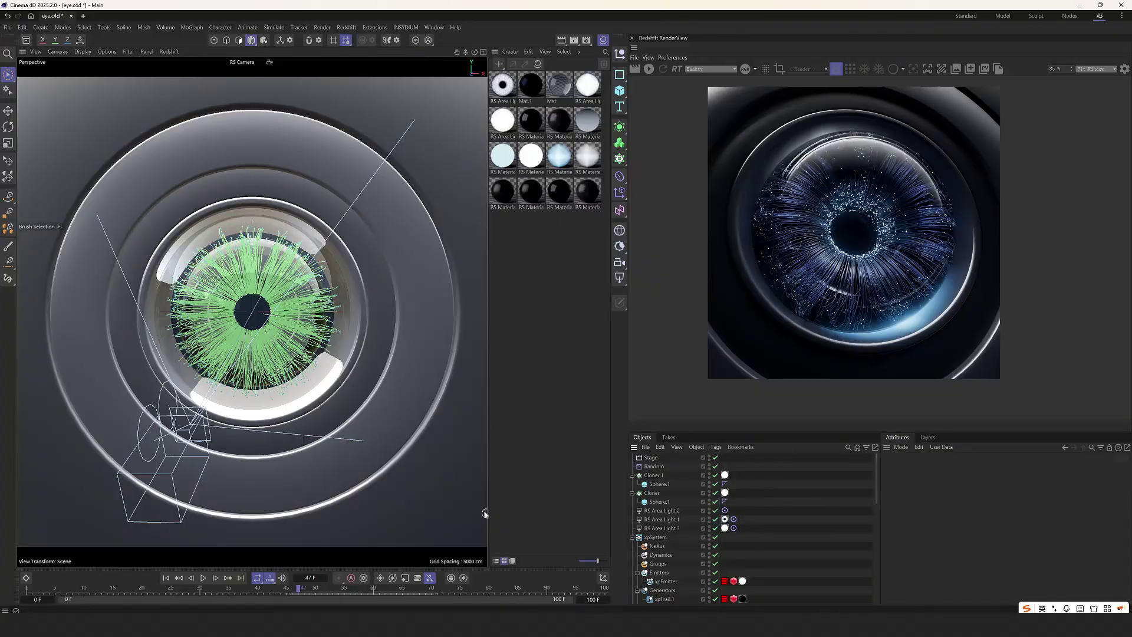
Preview the finished eye animation at different frames with the Redshift interactive render running.
left_click_drag(151, 589, 506, 548)
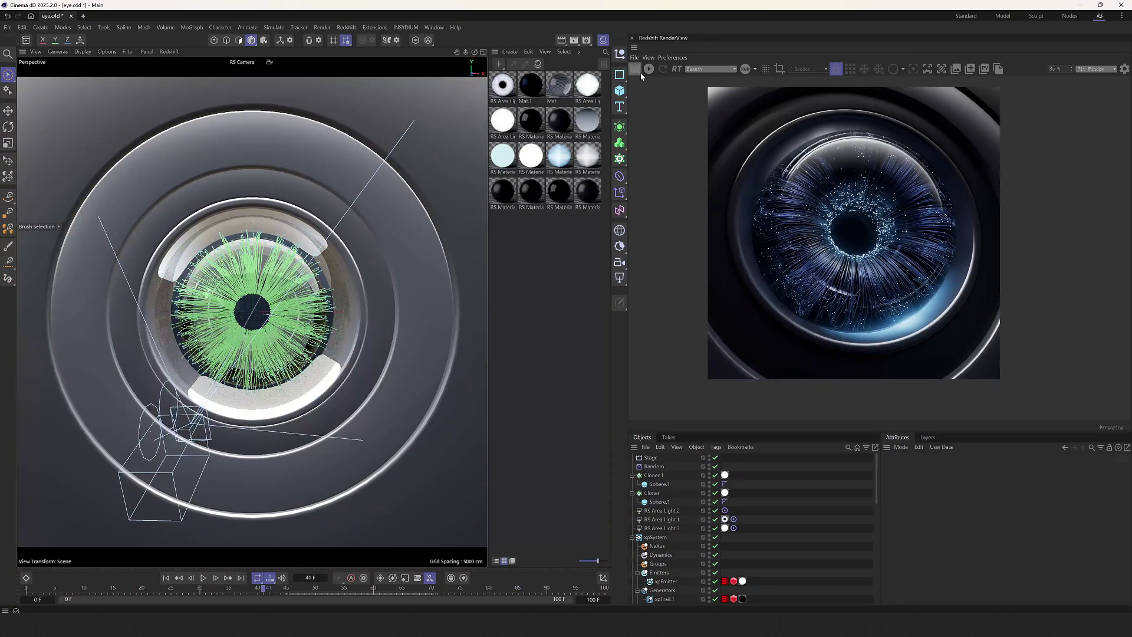
left_click(649, 70)
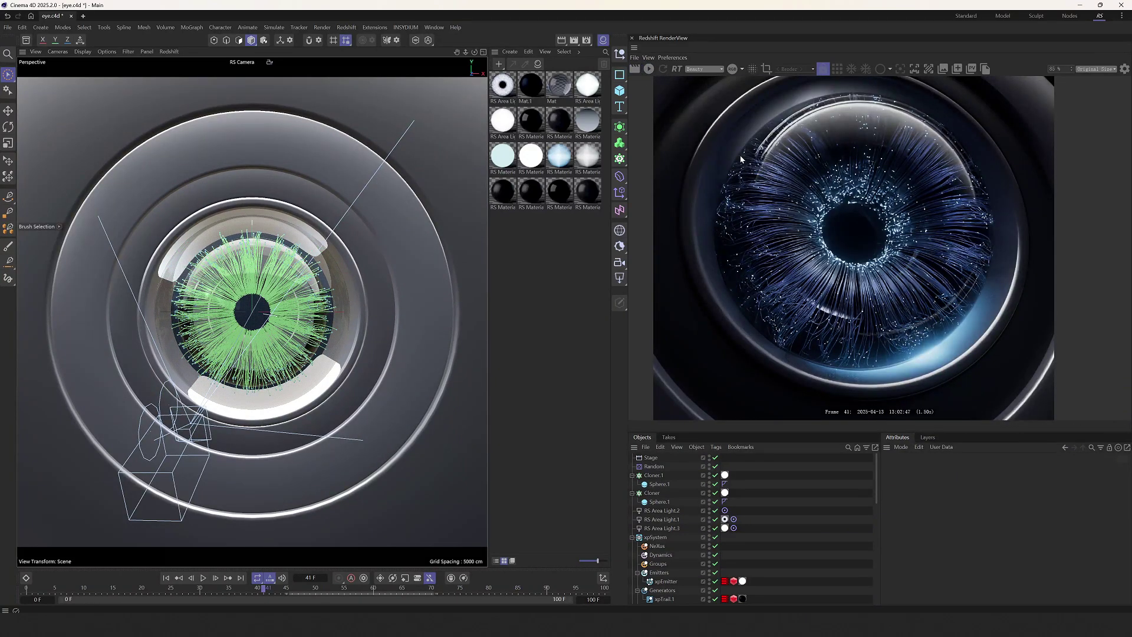
left_click(649, 70)
middle_click_drag(821, 228, 773, 235)
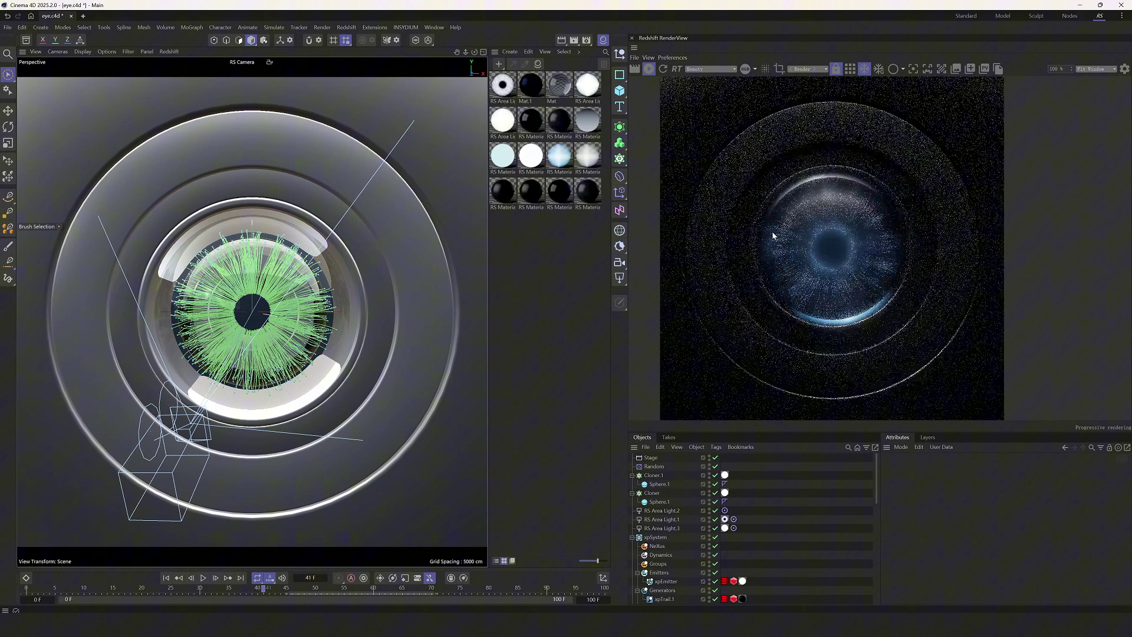
scroll(774, 238, "up", 2)
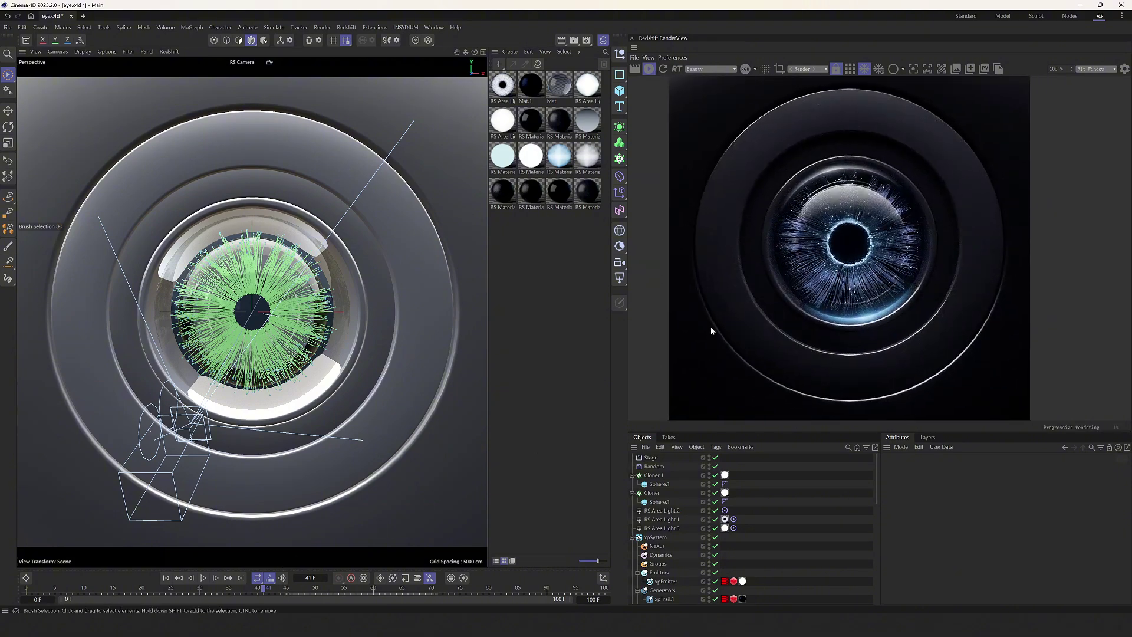
left_click_drag(271, 592, 523, 589)
key("e")
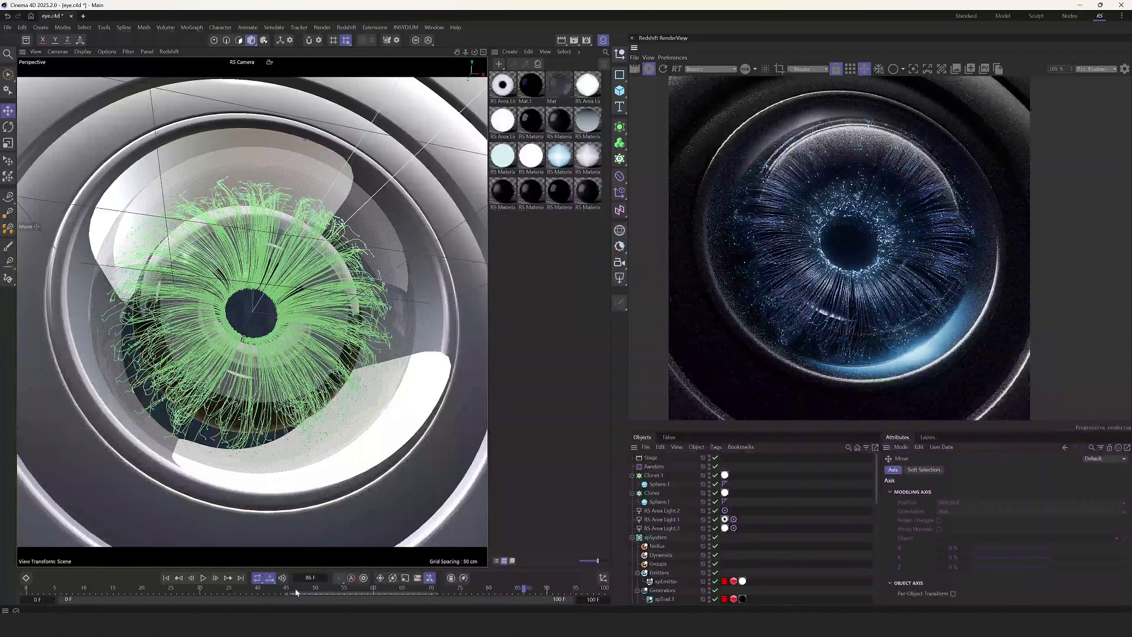
Examine the iris and rim details in the render at frame 42 and stop the interactive render.
left_click(269, 592)
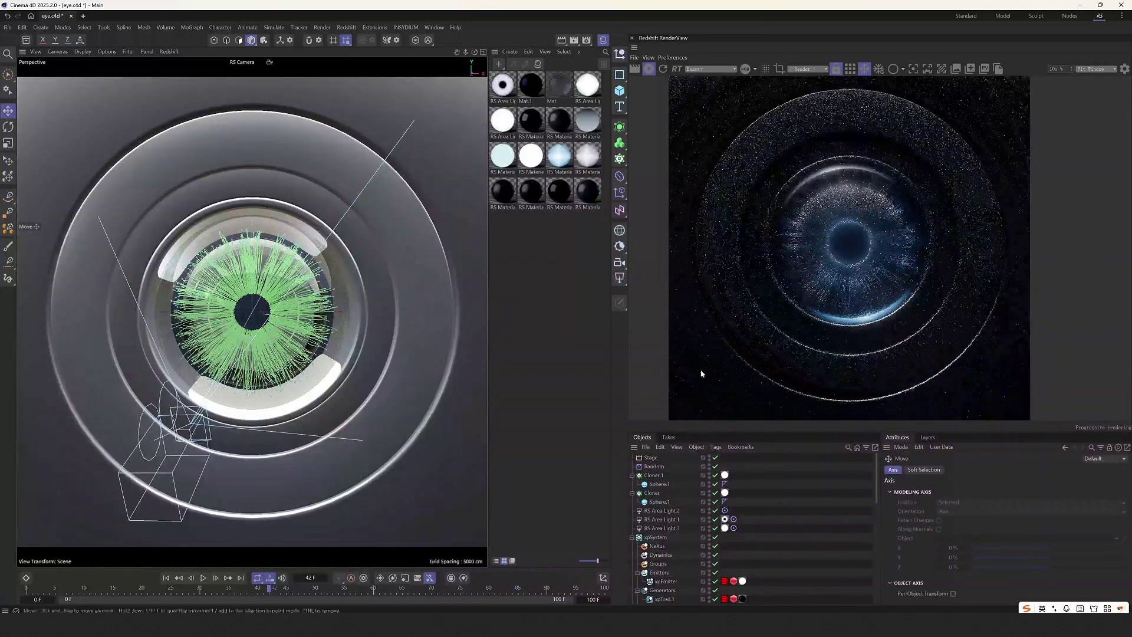
scroll(812, 244, "up", 1)
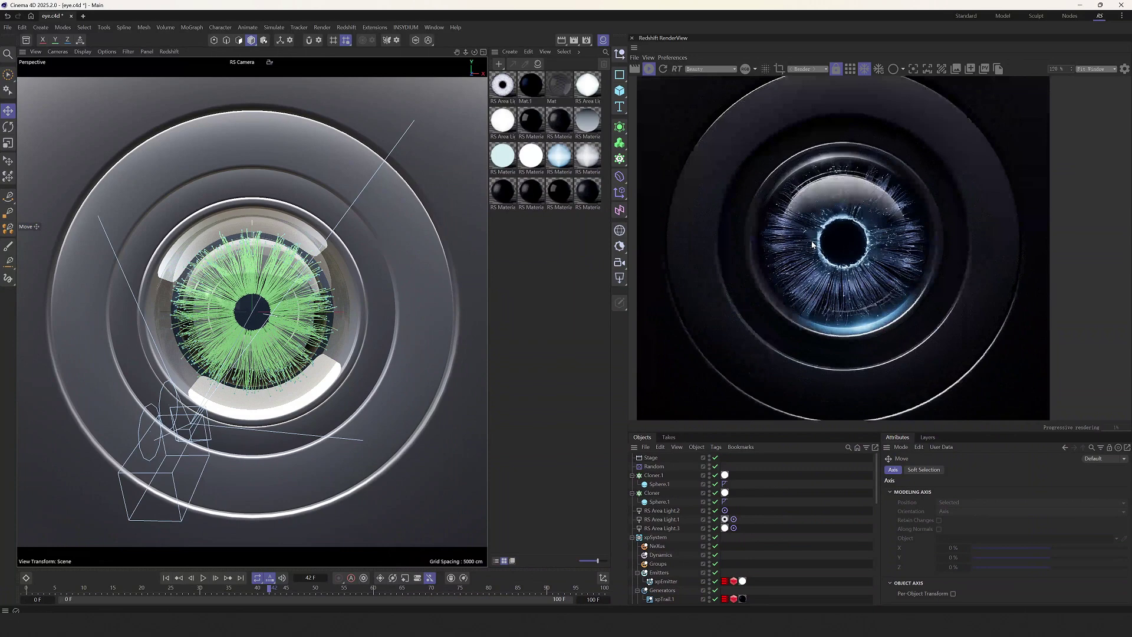
scroll(812, 244, "up", 1)
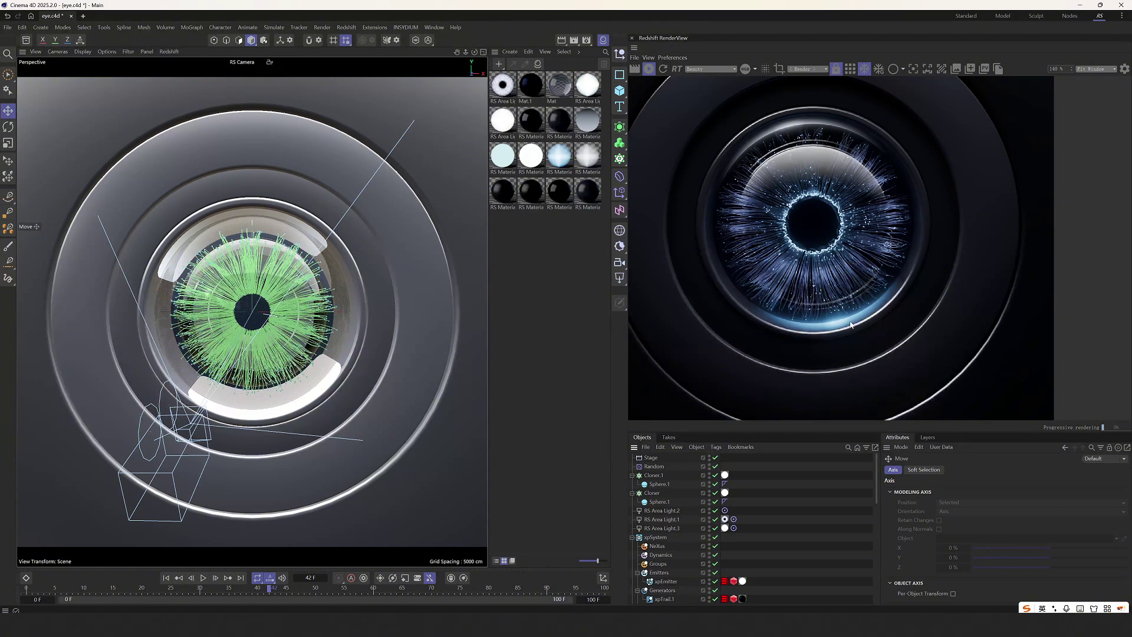
left_click_drag(828, 328, 840, 355)
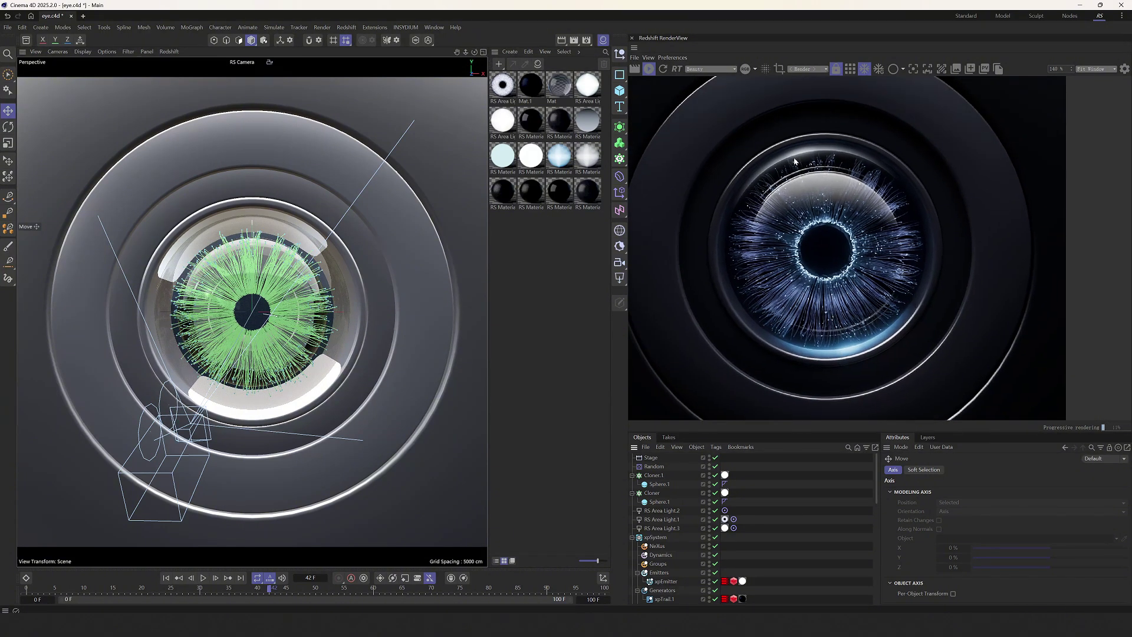
scroll(831, 377, "up", 4)
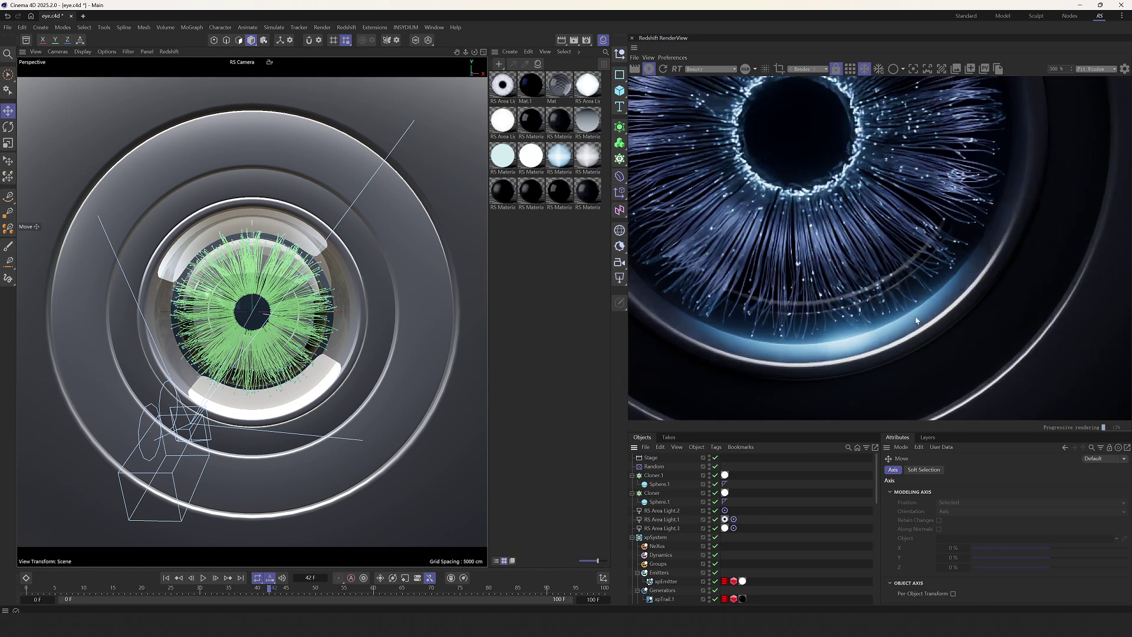
scroll(850, 342, "down", 4)
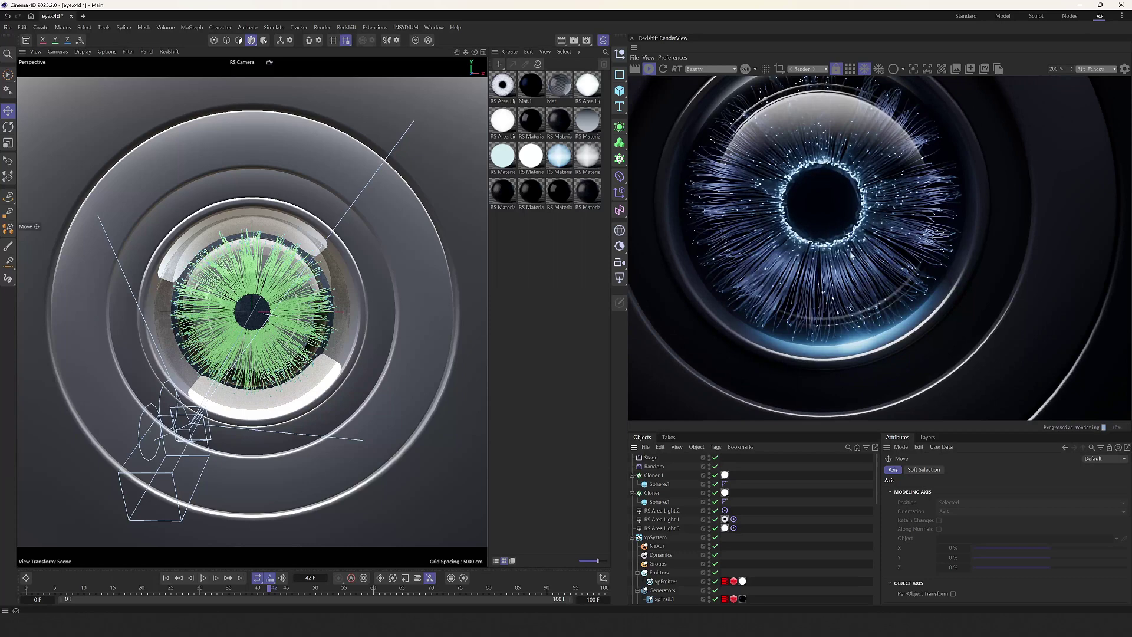
middle_click_drag(839, 255, 853, 269)
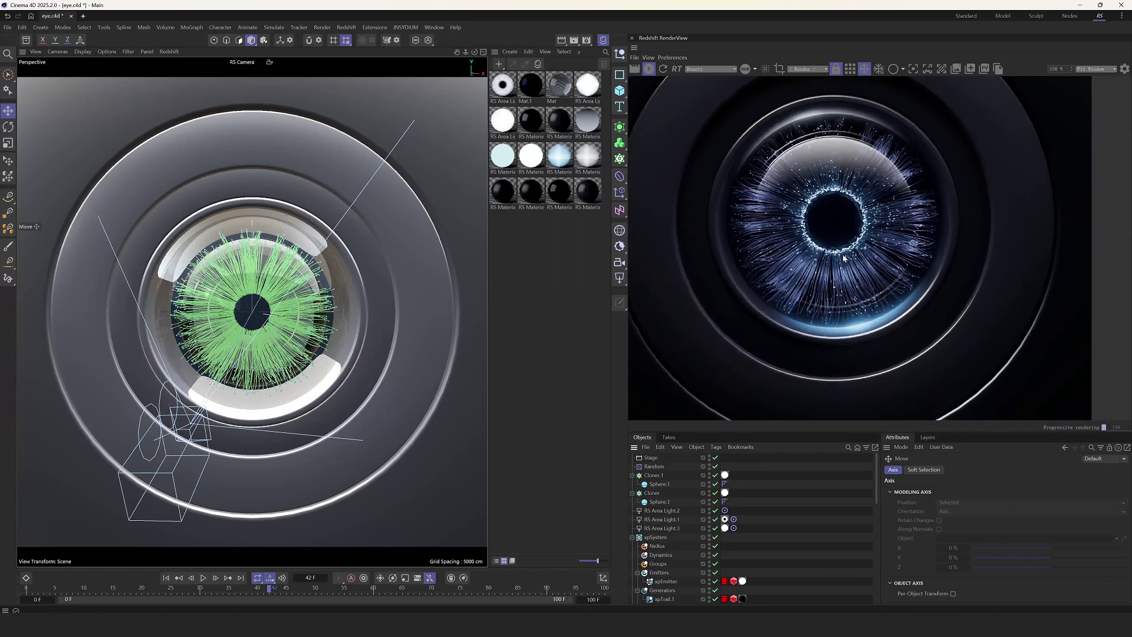
left_click(648, 70)
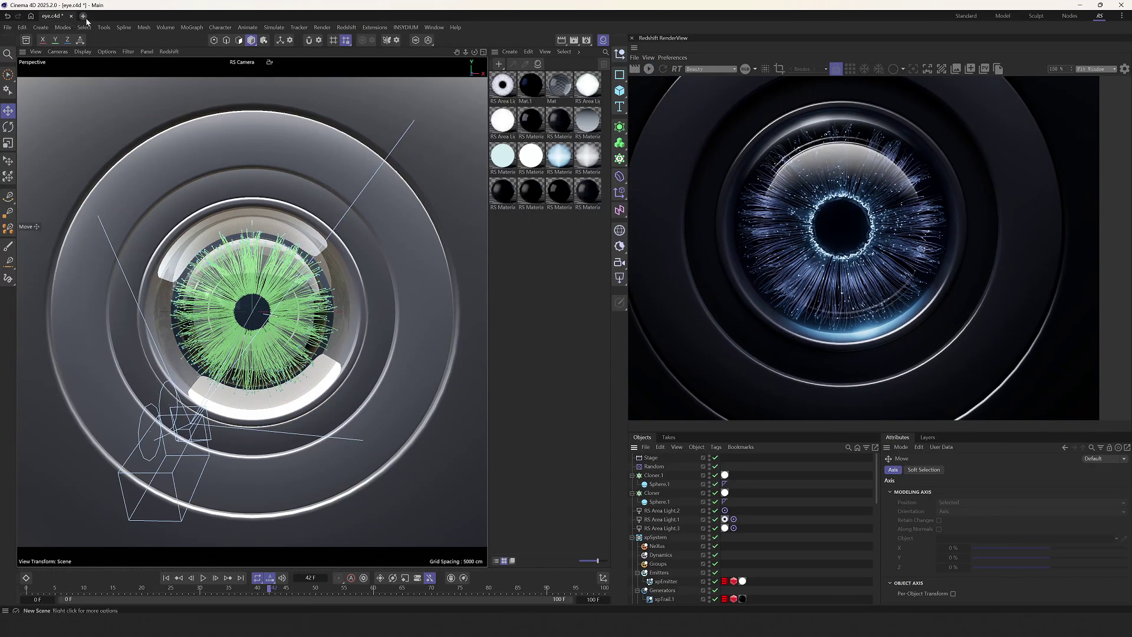
Create a new scene, switch to the Standard layout and add a torus primitive.
key("ctrl+n")
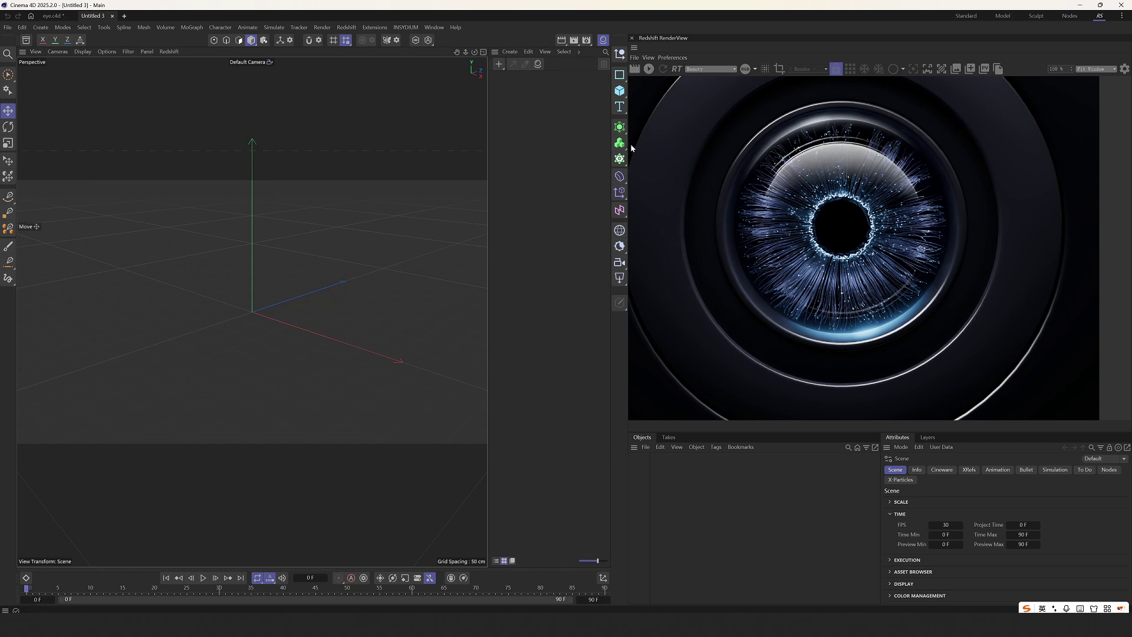
left_click(965, 16)
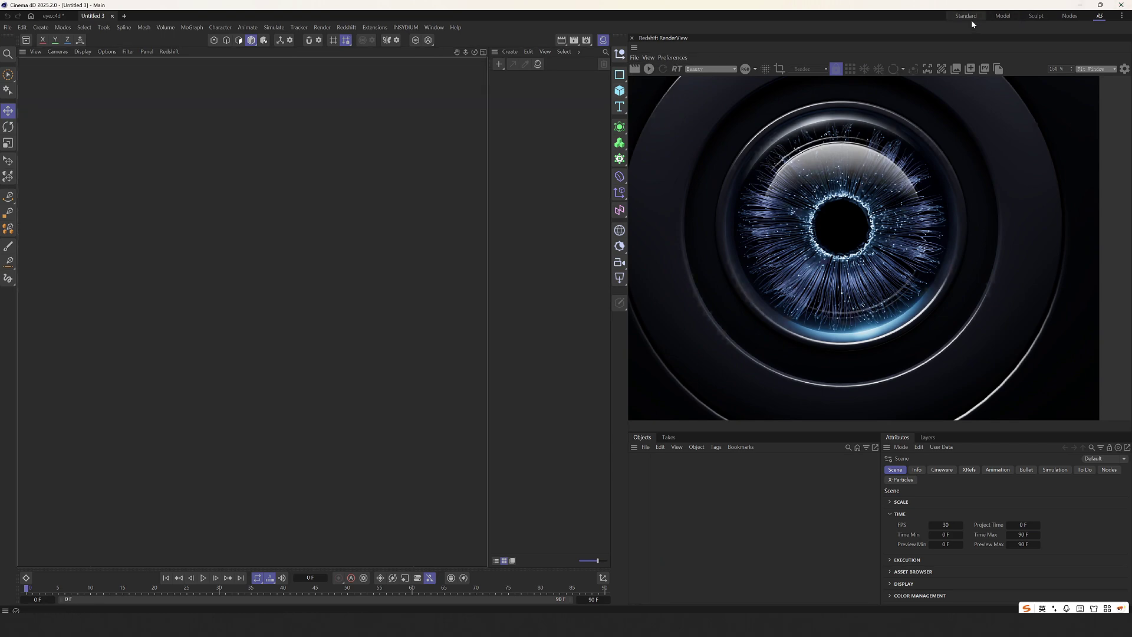
left_click(915, 93)
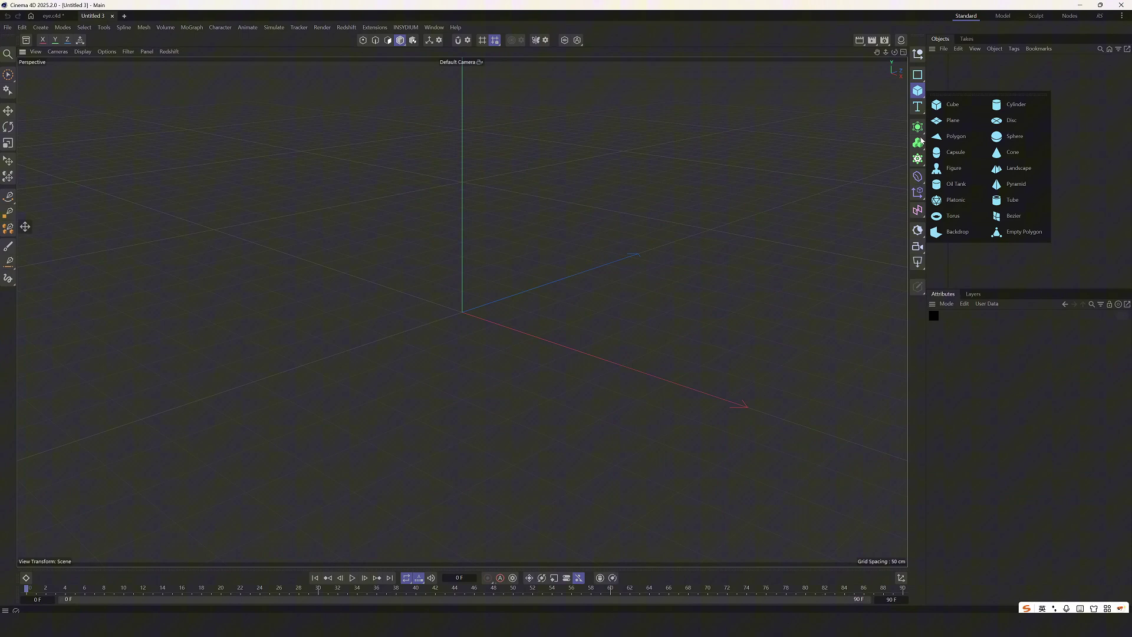
left_click(967, 215)
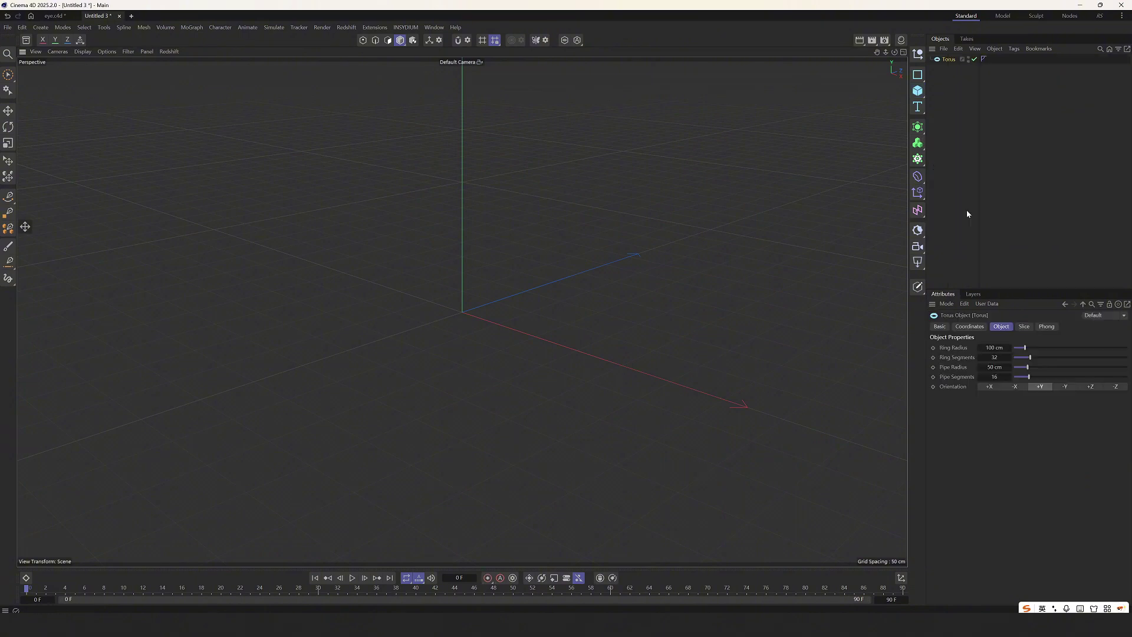
Set the torus's ring radius to 79 cm to narrow its central hole.
scroll(452, 382, "up", 2)
left_click_drag(452, 382, 436, 430, "alt")
middle_click_drag(469, 267, 472, 310, "alt")
left_click_drag(471, 308, 500, 351, "alt")
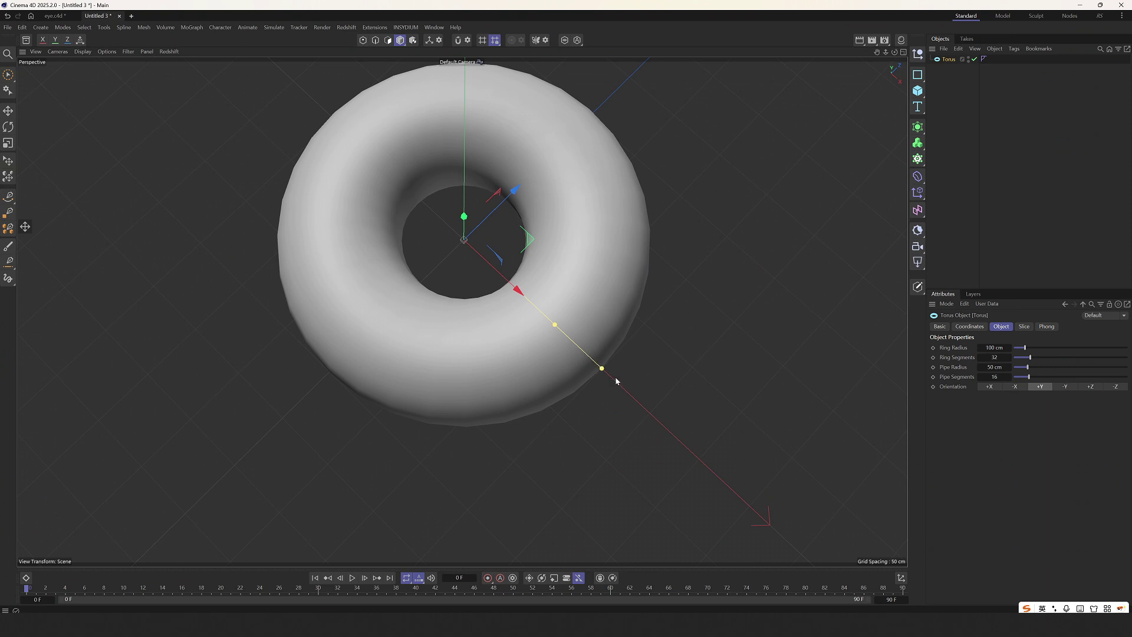
left_click_drag(556, 329, 583, 330, "alt")
scroll(606, 313, "down", 1)
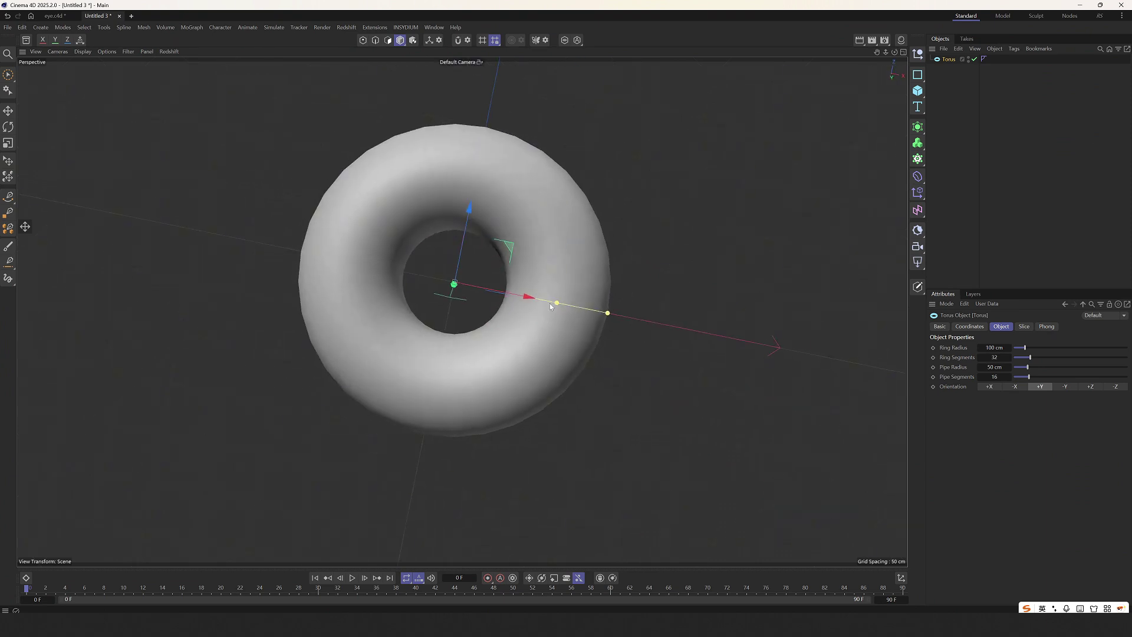
scroll(605, 316, "down", 3)
left_click_drag(573, 290, 612, 310, "alt")
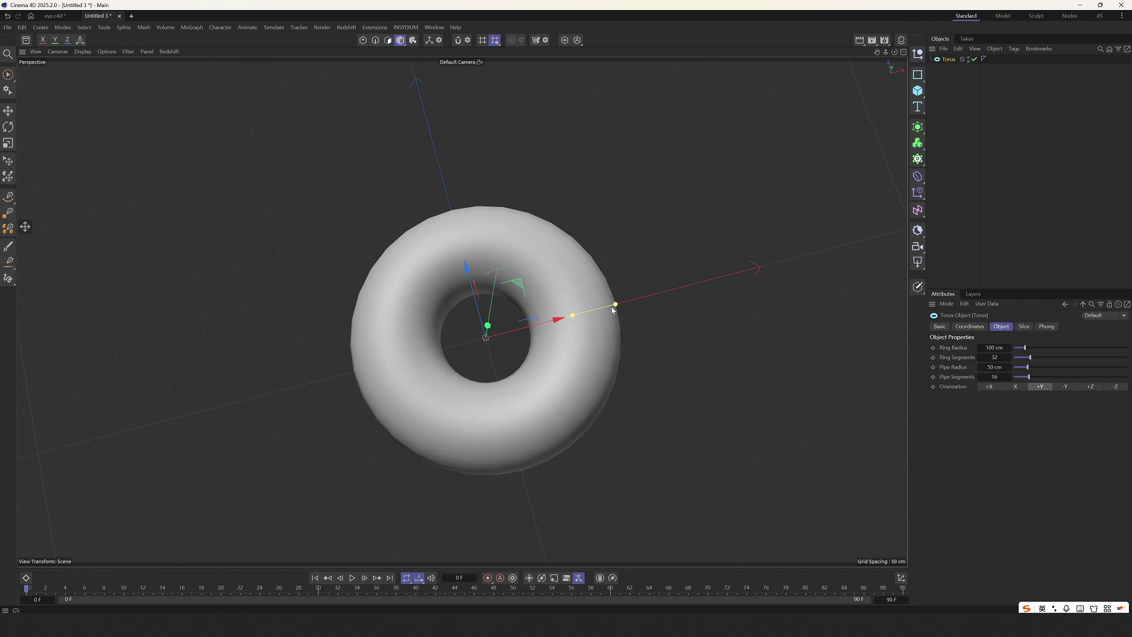
left_click_drag(802, 332, 402, 278, "alt")
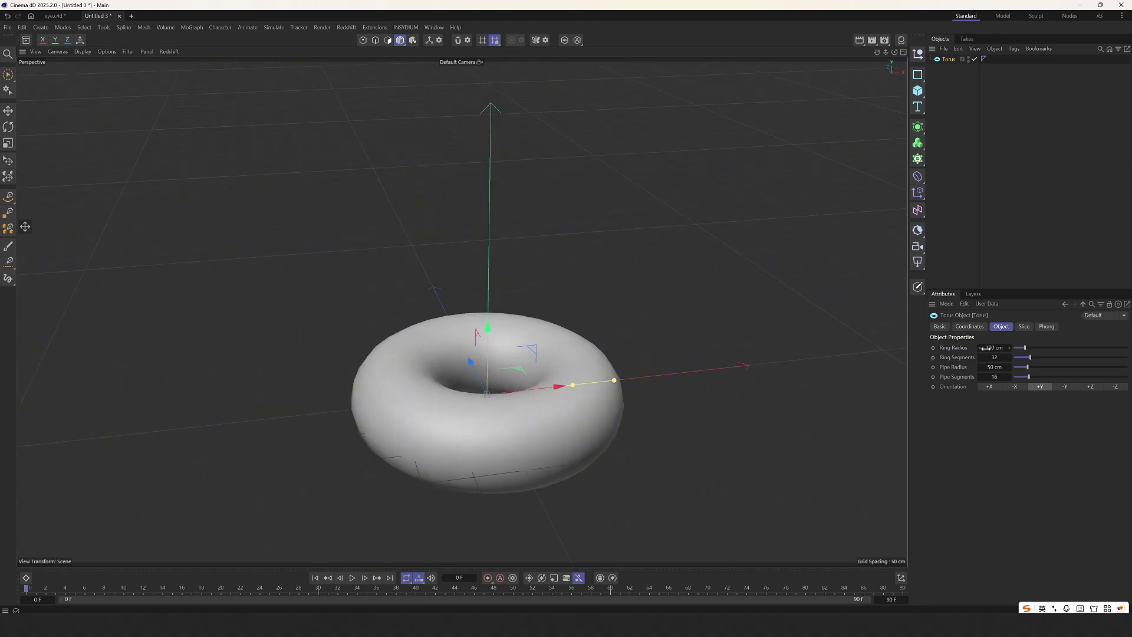
left_click_drag(984, 347, 960, 347)
left_click_drag(811, 372, 600, 369, "alt")
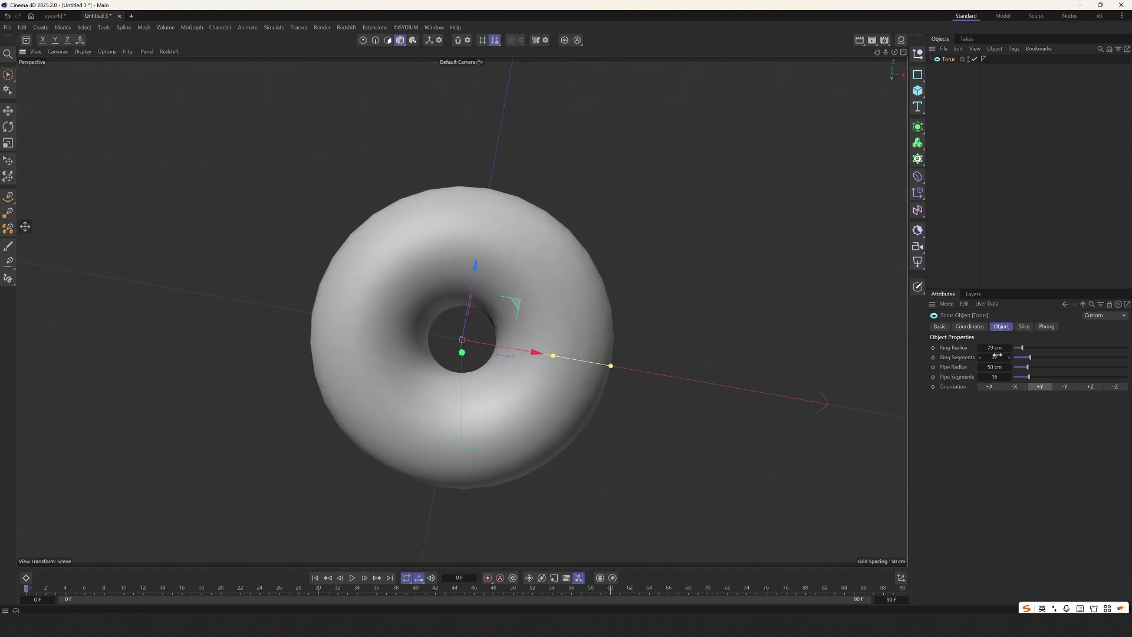
Set the torus's ring segments to 128.
mouse_move(993, 366)
left_mouse_down()
mouse_move(1009, 367)
mouse_move(994, 366)
left_mouse_up()
mouse_move(482, 339)
left_mouse_down("alt")
mouse_move(483, 298)
mouse_move(467, 336)
left_mouse_up("alt")
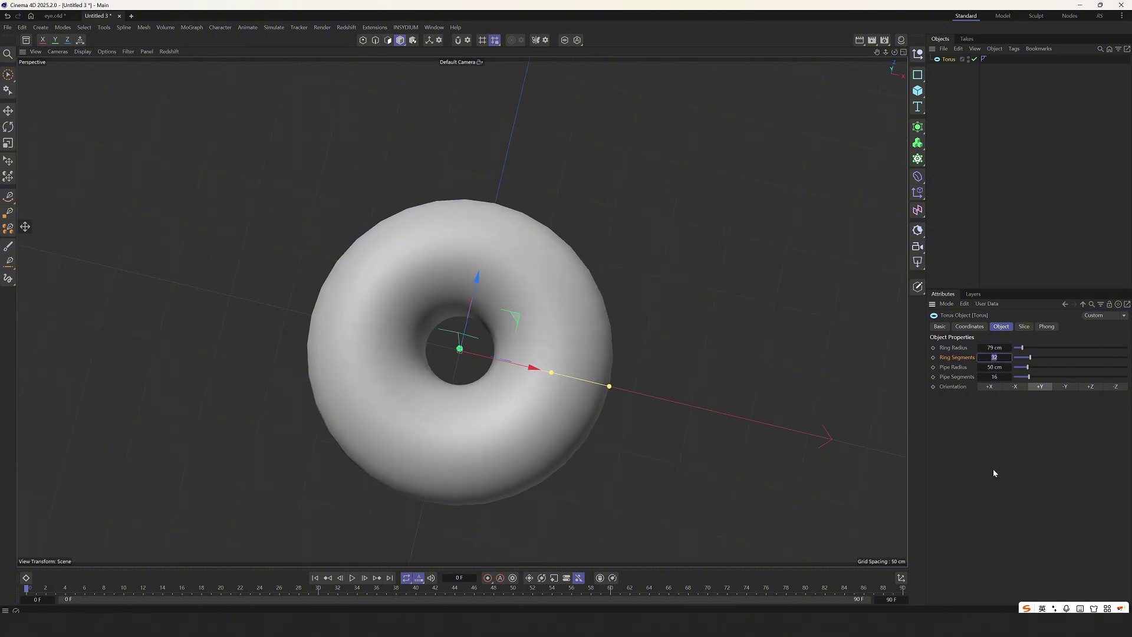
type("128")
key("Return")
left_click_drag(580, 307, 564, 297, "alt")
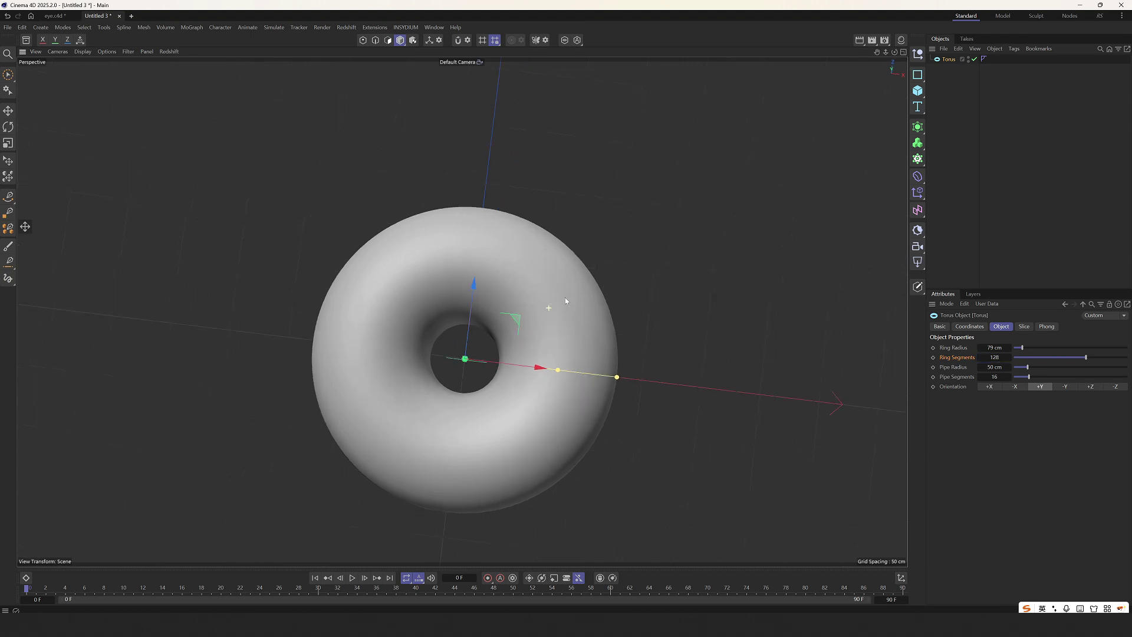
Add an X-Particles system and set its emitter's shape to Circle.
left_click(405, 28)
mouse_move(430, 50)
left_click(490, 59)
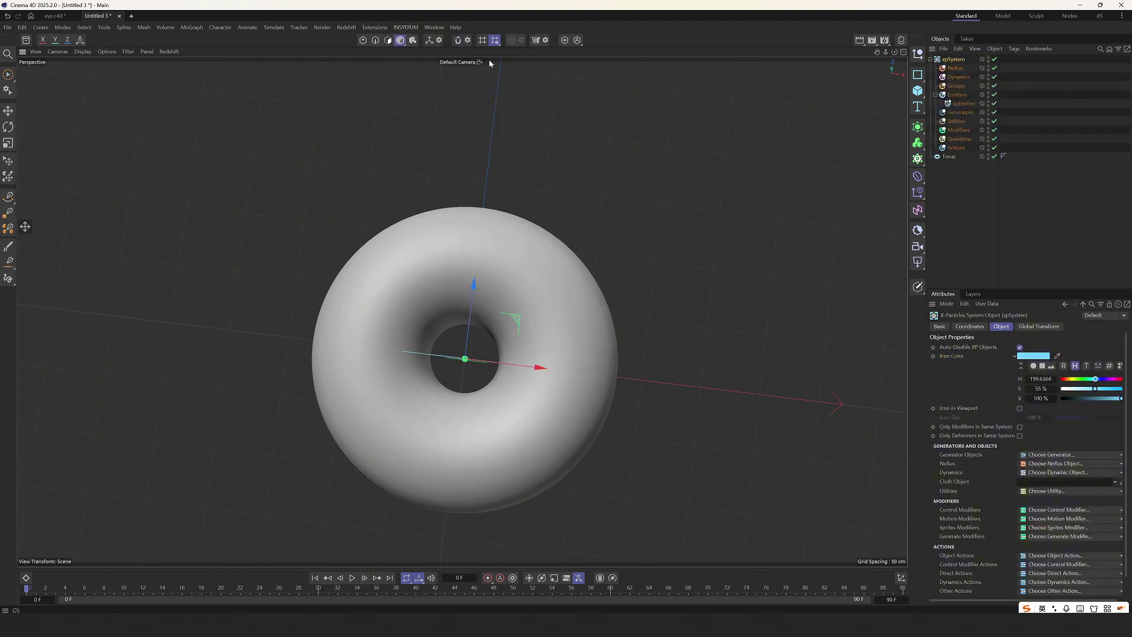
left_click(972, 103)
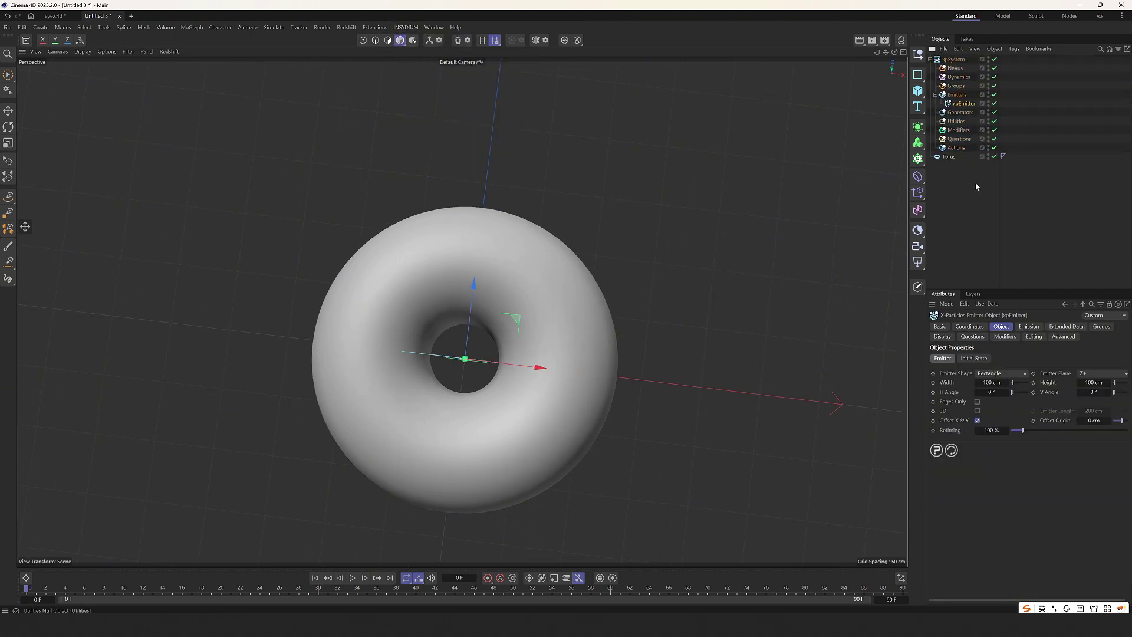
left_click(1013, 373)
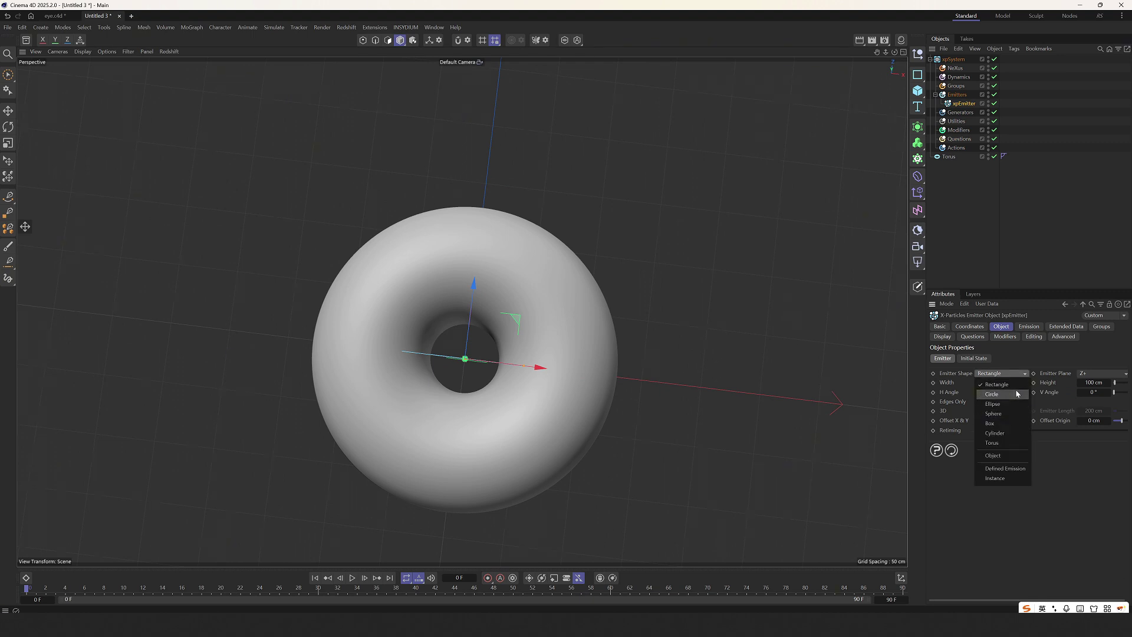
left_click(1010, 394)
Rotate the circular emitter so it lies flat, with its Z axis pointing up through the torus's hole.
scroll(439, 368, "up", 3)
key("r")
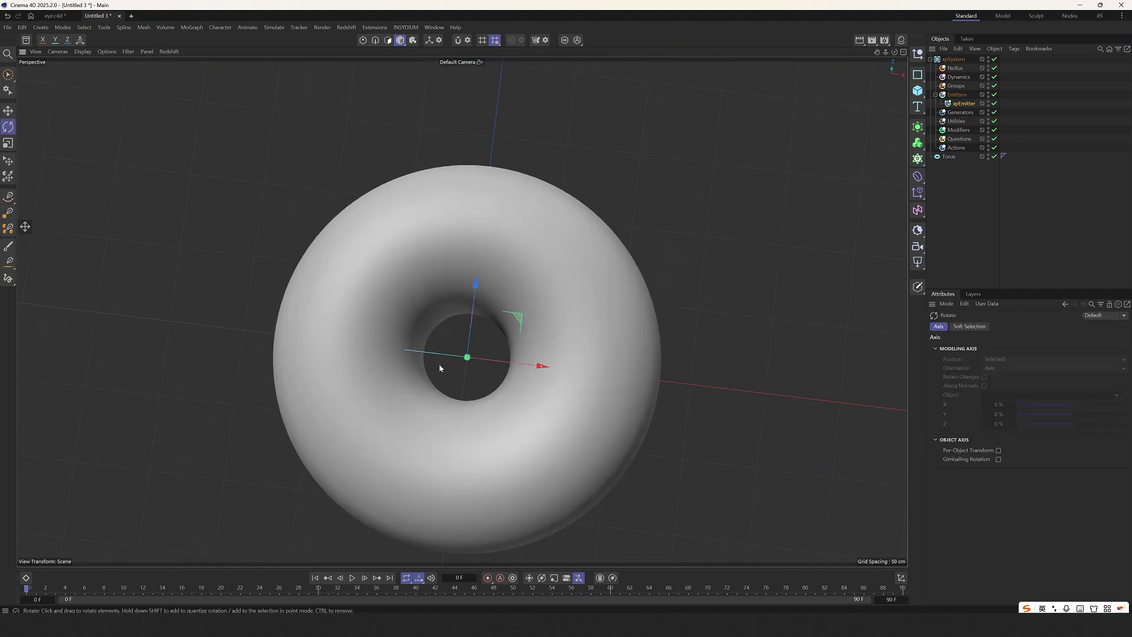
left_click_drag(439, 367, 463, 439)
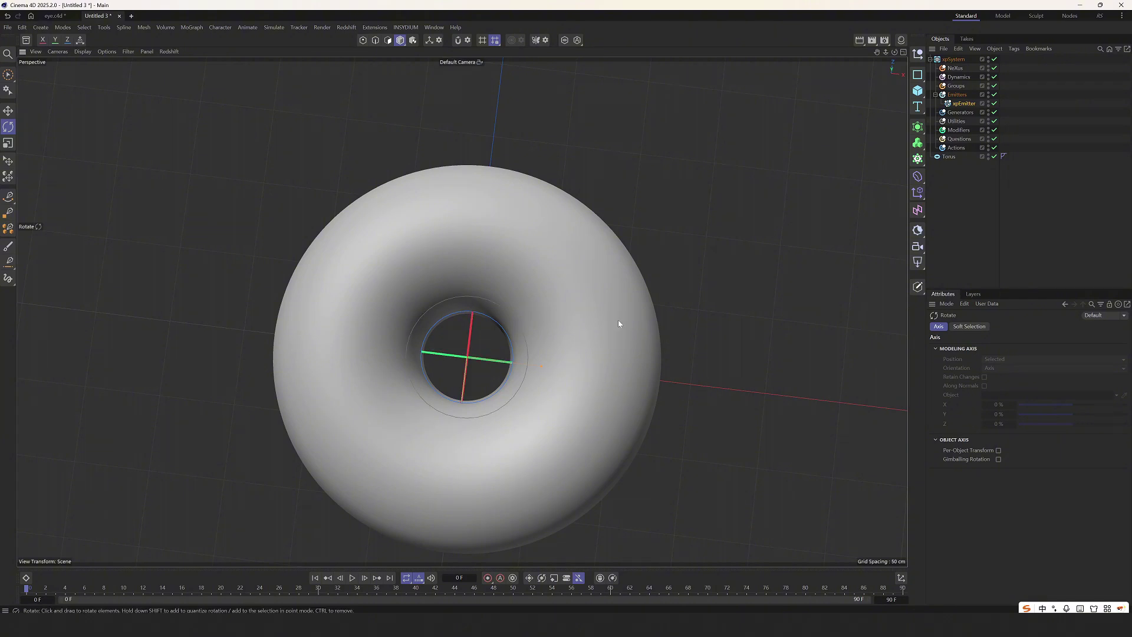
Scale the circular emitter down to roughly fit the torus's central hole.
key("t")
key("shift")
left_click_drag(712, 246, 564, 285)
key("e")
scroll(444, 362, "down", 2)
scroll(406, 339, "up", 3)
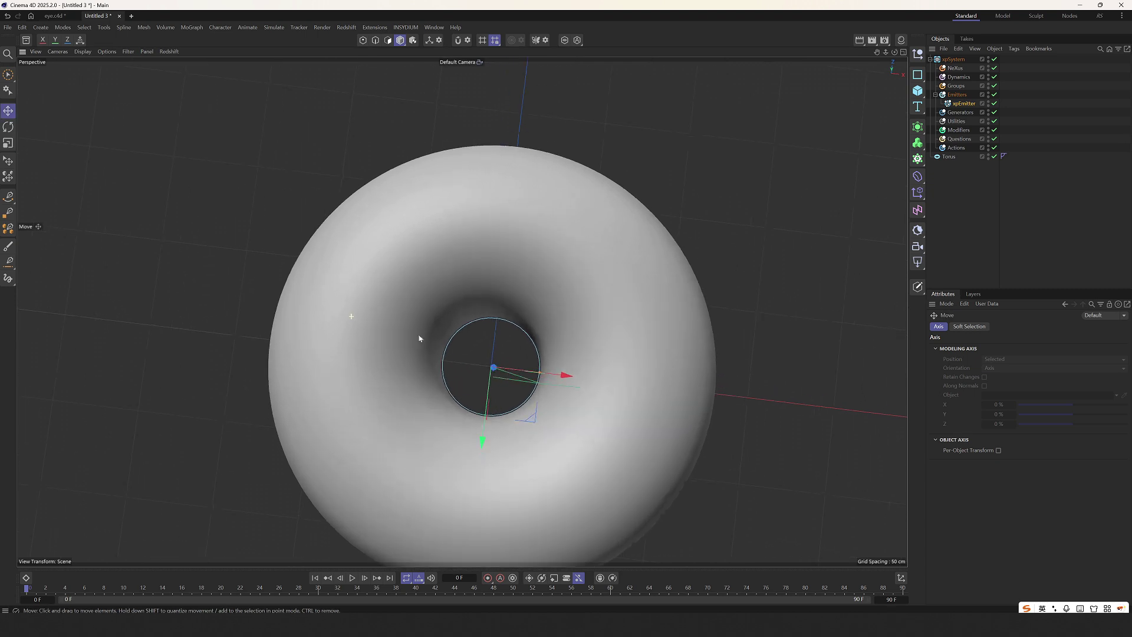
Scale the circular emitter down slightly more inside the torus's hole.
middle_click_drag(419, 335, 271, 234, "alt")
left_click_drag(269, 236, 238, 286, "alt")
scroll(216, 296, "down", 4)
middle_click_drag(238, 287, 337, 299, "alt")
left_click_drag(338, 300, 354, 312, "alt")
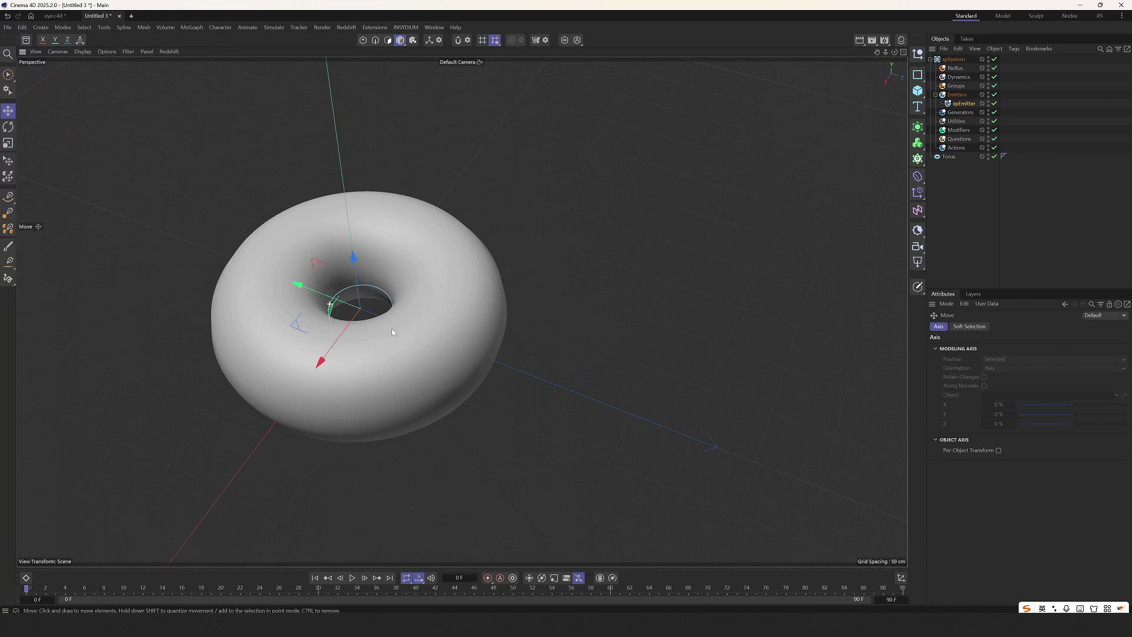
mouse_move(345, 288)
right_mouse_down("alt")
mouse_move(383, 293)
mouse_move(364, 290)
right_mouse_up("alt")
left_click_drag(365, 277, 368, 289)
right_click_drag(374, 274, 321, 301, "alt")
key("t")
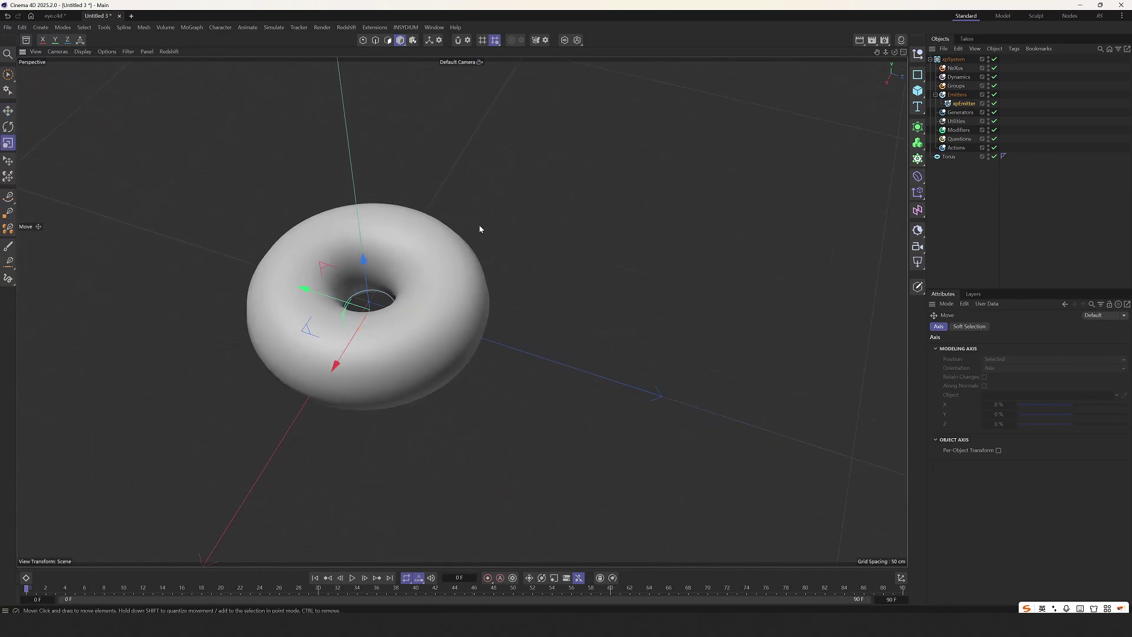
left_click_drag(480, 228, 471, 232)
key("e")
Select the torus together with its emitter and rotate both upright so the hole faces forward.
right_click_drag(383, 242, 337, 278, "alt")
left_click_drag(336, 277, 313, 253, "alt")
right_click_drag(324, 258, 361, 278, "alt")
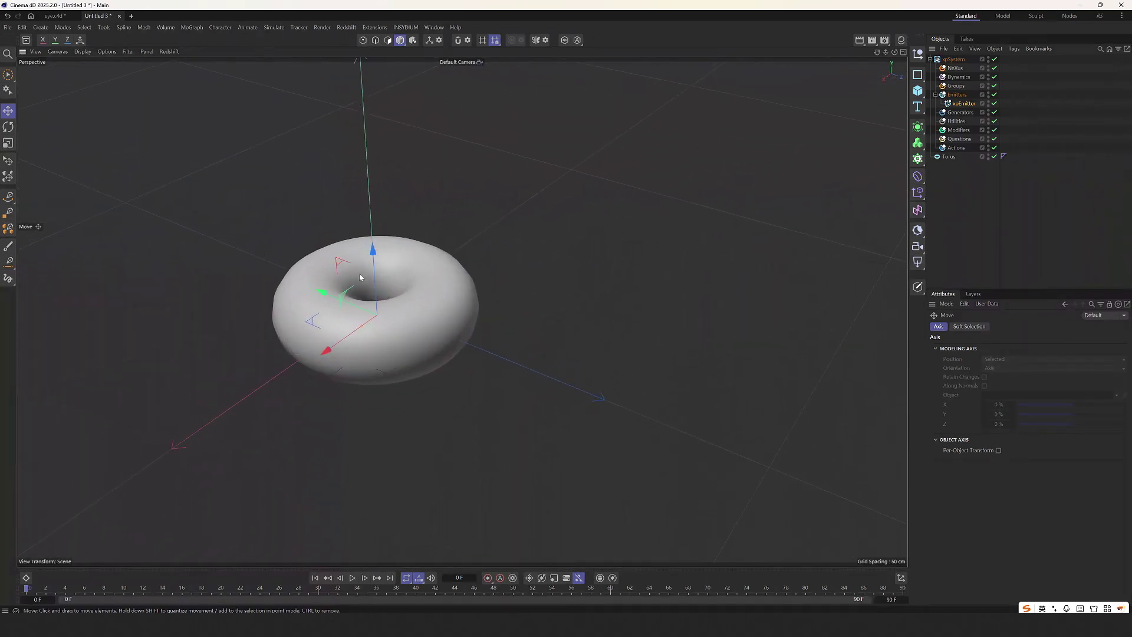
left_click_drag(359, 274, 550, 254, "alt")
right_click_drag(281, 260, 344, 268, "alt")
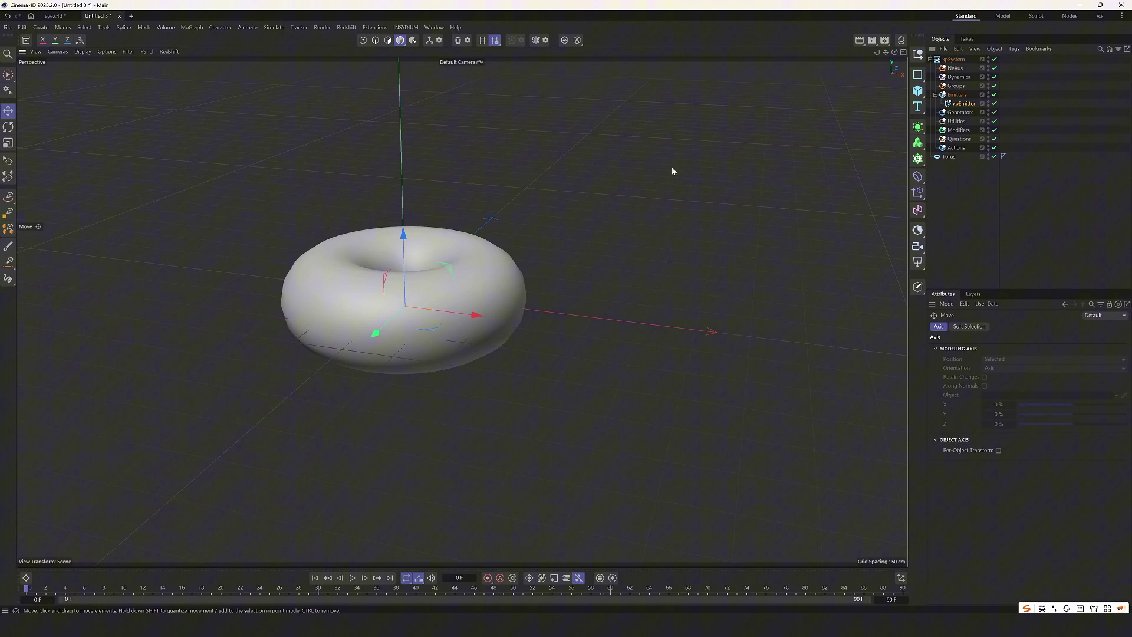
left_click(959, 104)
left_click(948, 157, "ctrl")
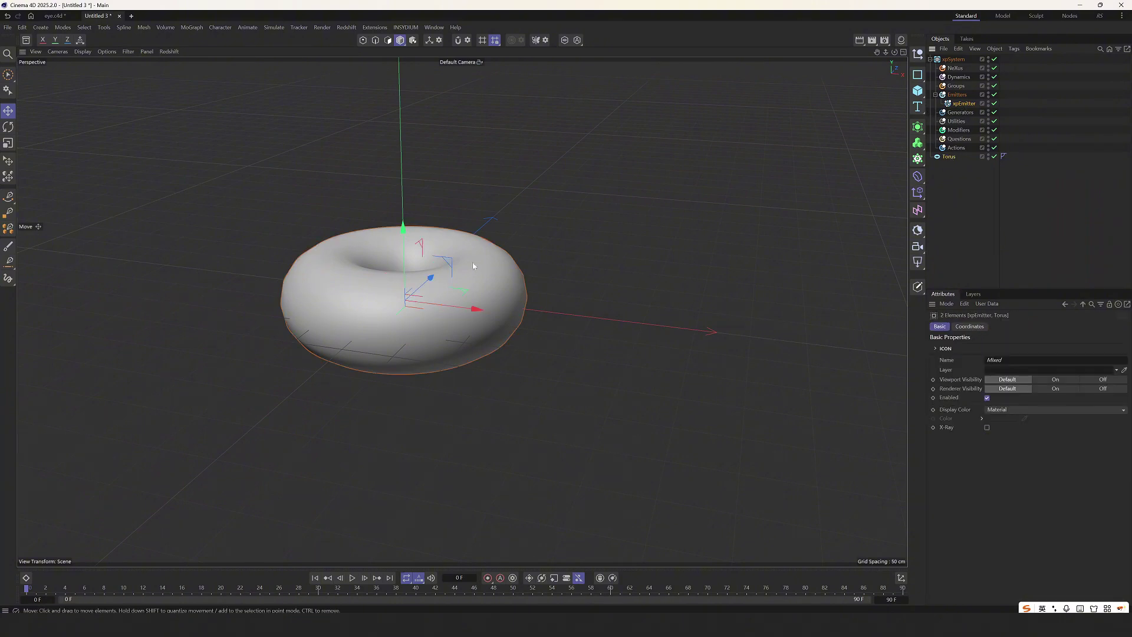
key("r")
left_click_drag(413, 262, 390, 340)
key("e")
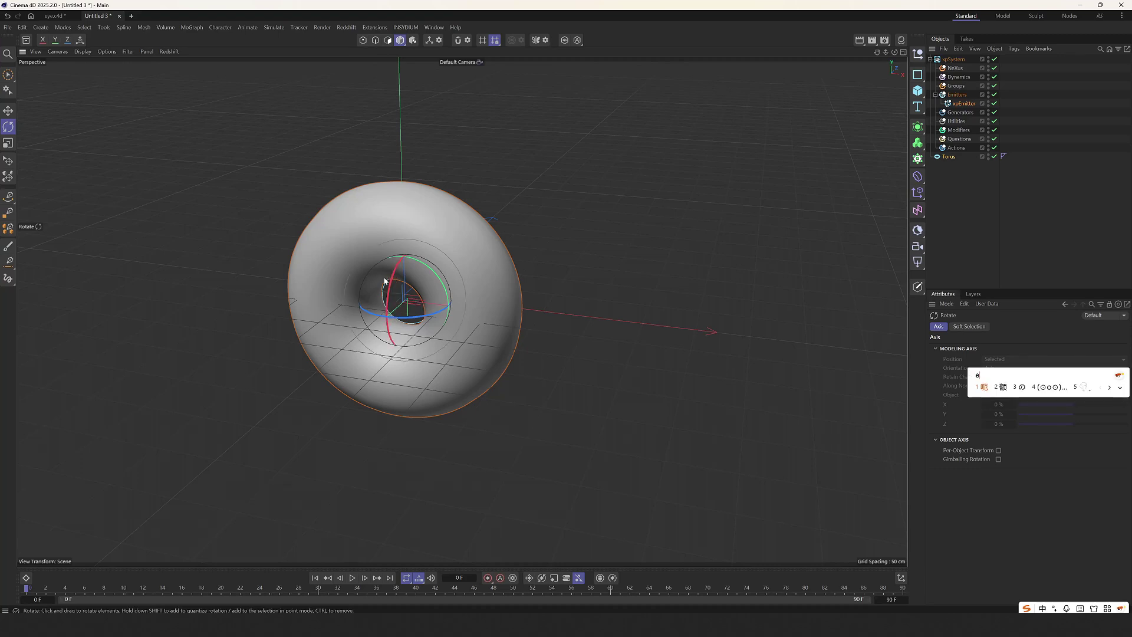
key("shift+e")
key("shift")
key("e")
right_click_drag(383, 285, 435, 301, "alt")
left_click_drag(407, 299, 361, 296, "alt")
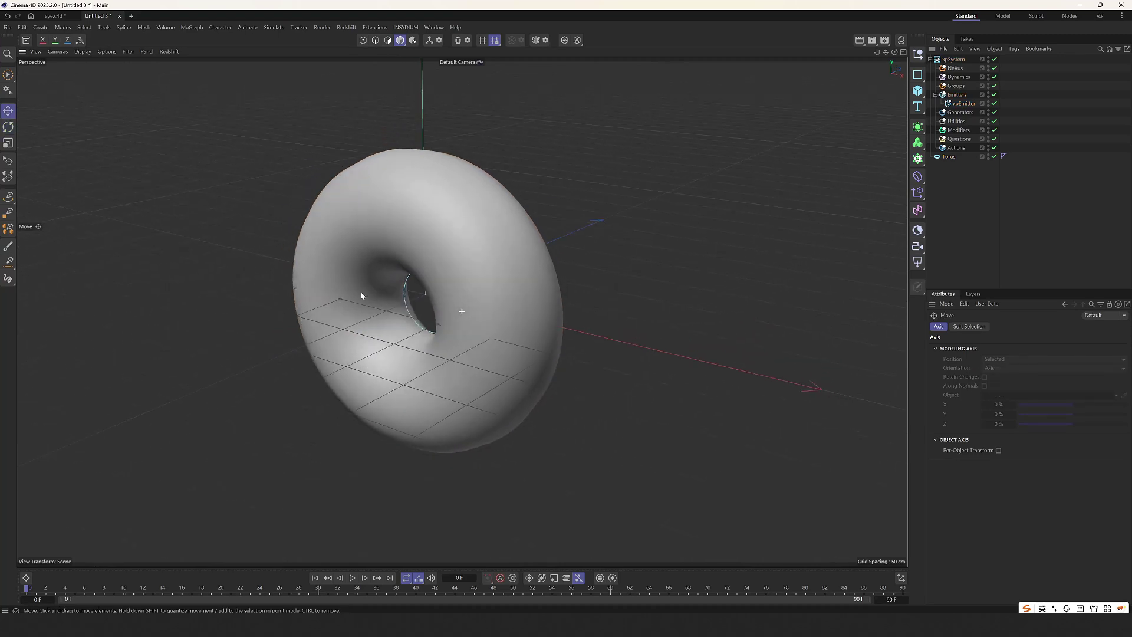
Move the circular emitter along its Z axis within the torus's hole and enlarge its disc radius to about 33.36 cm.
left_click(963, 103)
scroll(426, 311, "up", 5)
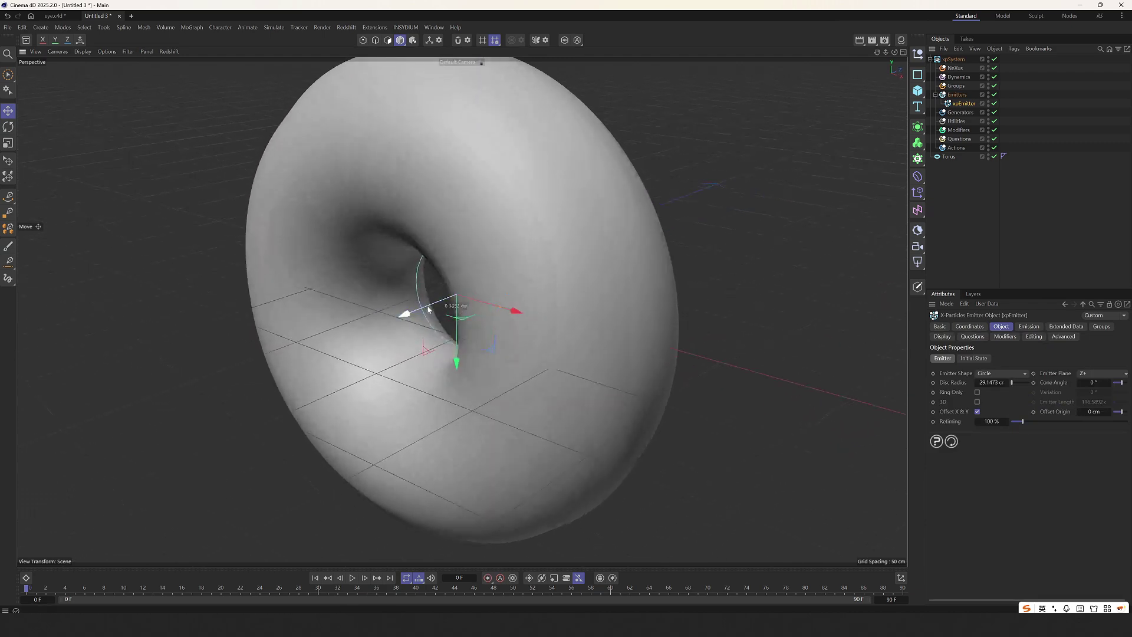
key("t")
left_click_drag(370, 296, 254, 282)
key("e")
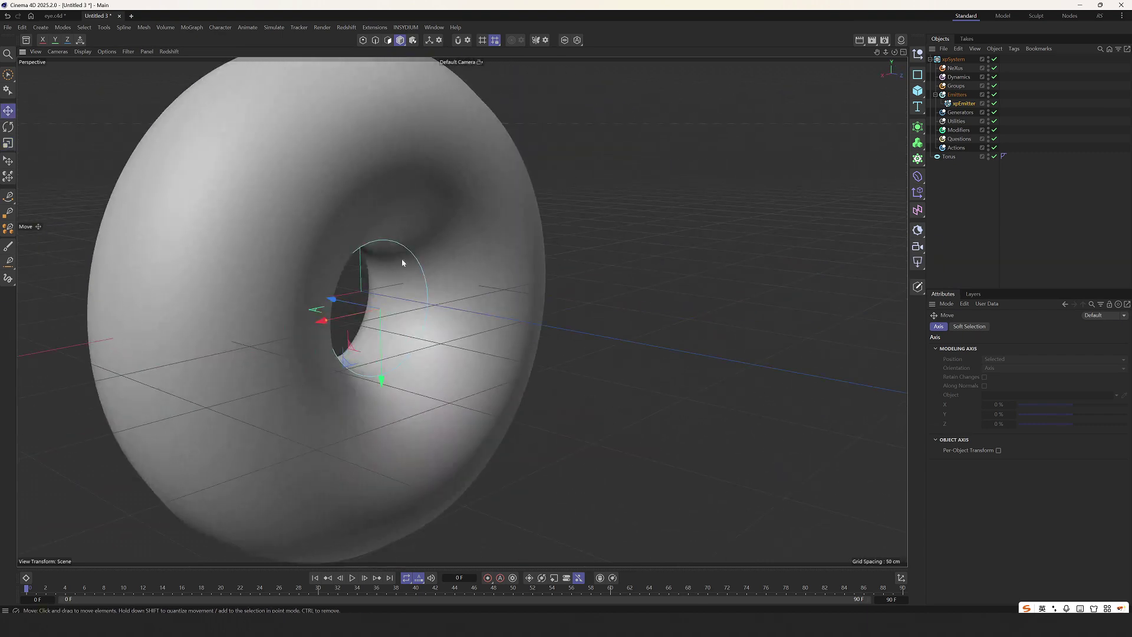
left_click_drag(362, 285, 584, 259, "alt")
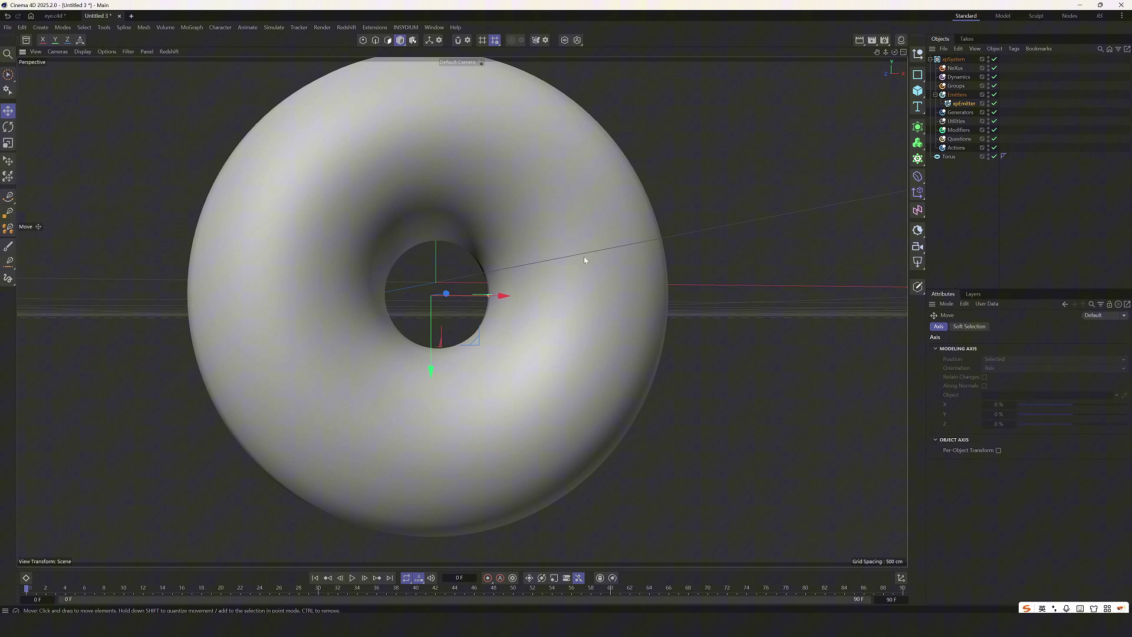
left_click_drag(418, 301, 372, 306, "alt")
left_click(961, 166)
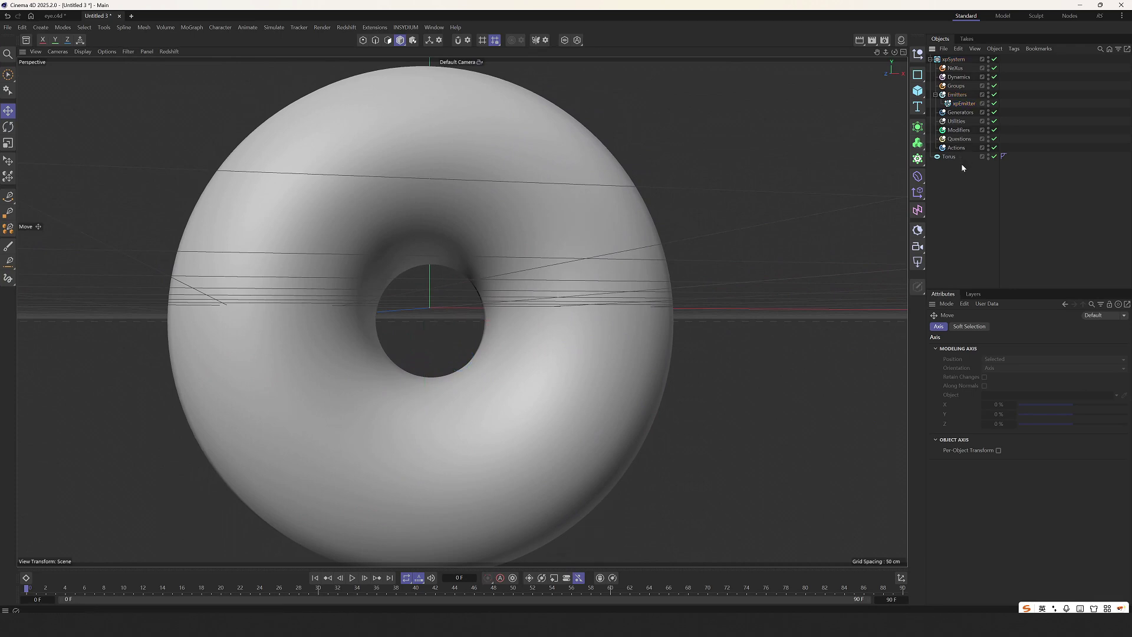
Add an xpTrail generator and assign xpEmitter as its emitter.
left_click(958, 116)
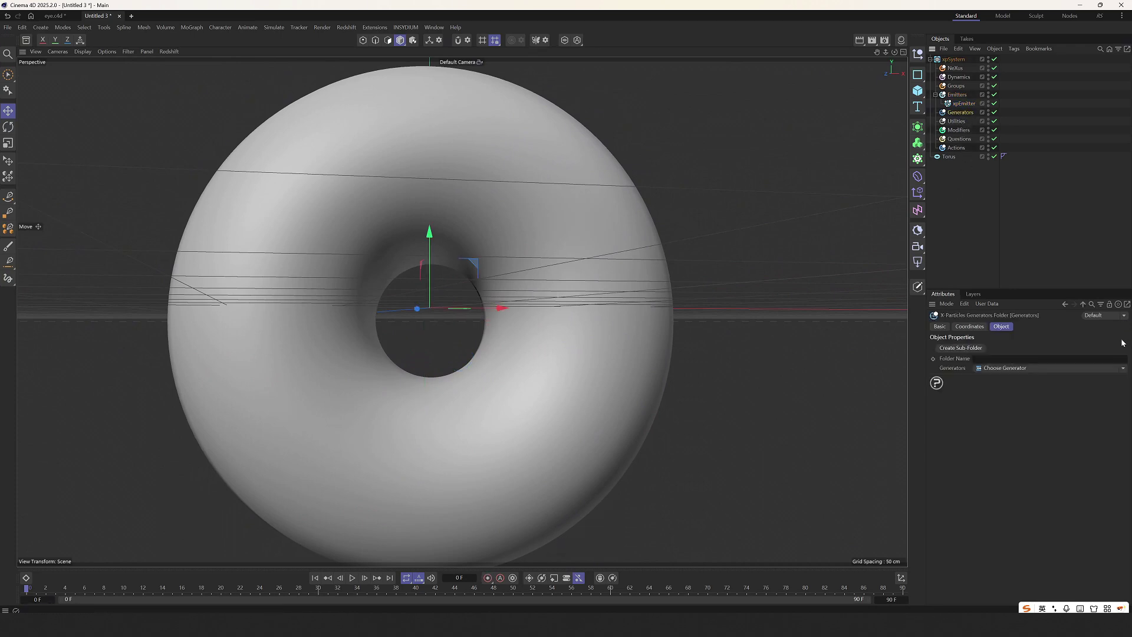
left_click(1123, 367)
left_click(994, 500)
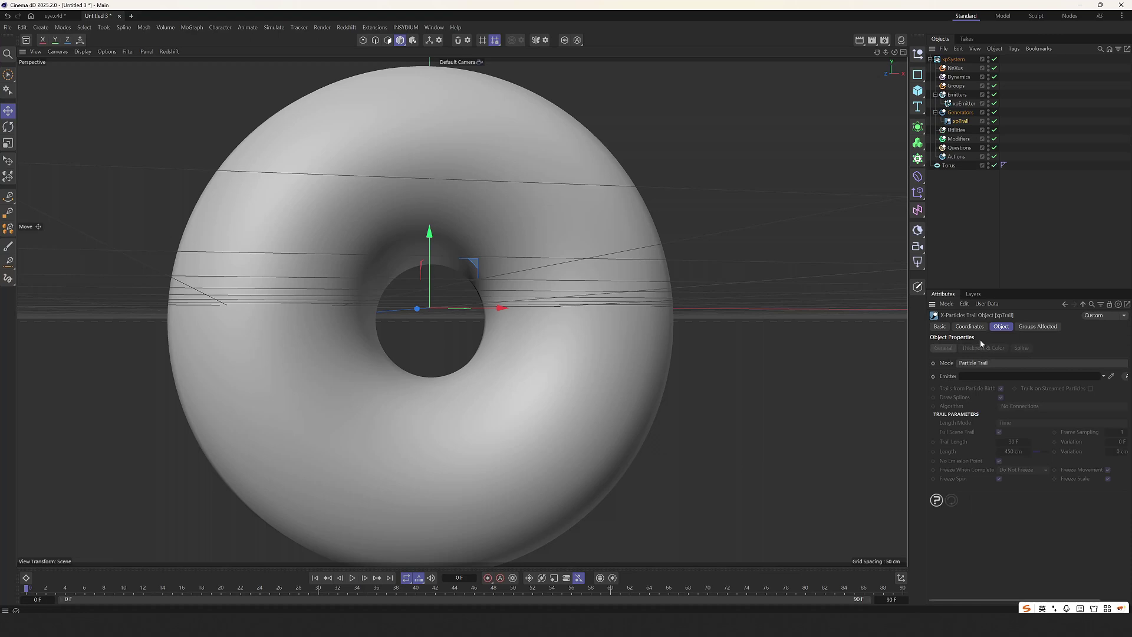
left_click_drag(963, 109, 1002, 377)
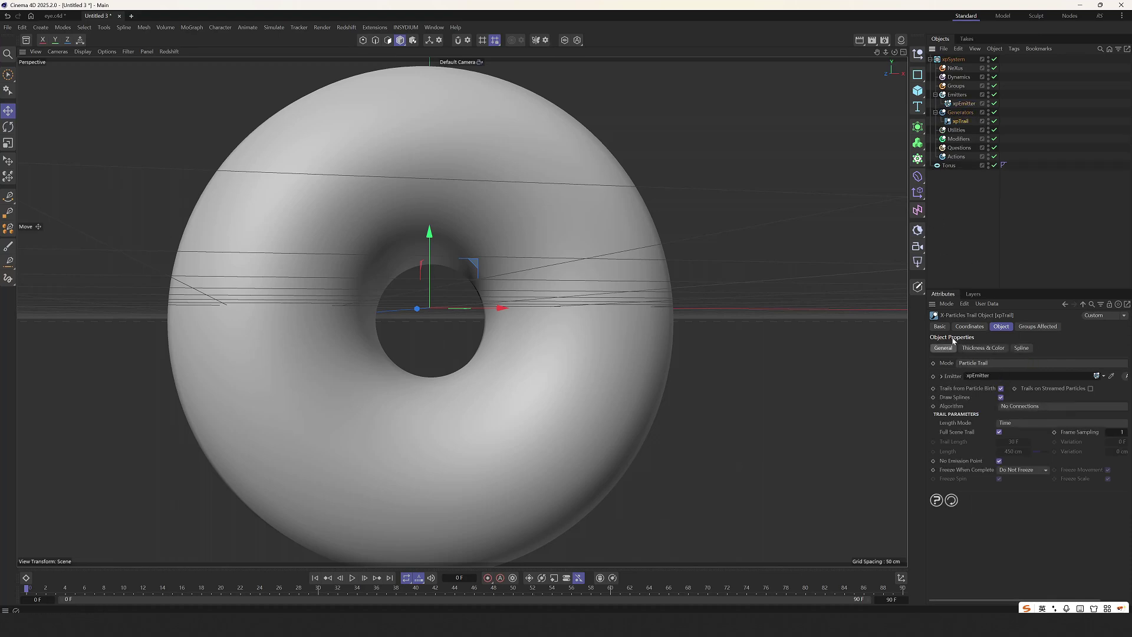
Add an xpFollowSurface motion modifier and assign the torus as the surface object to follow.
left_click(962, 140)
left_click(1122, 377)
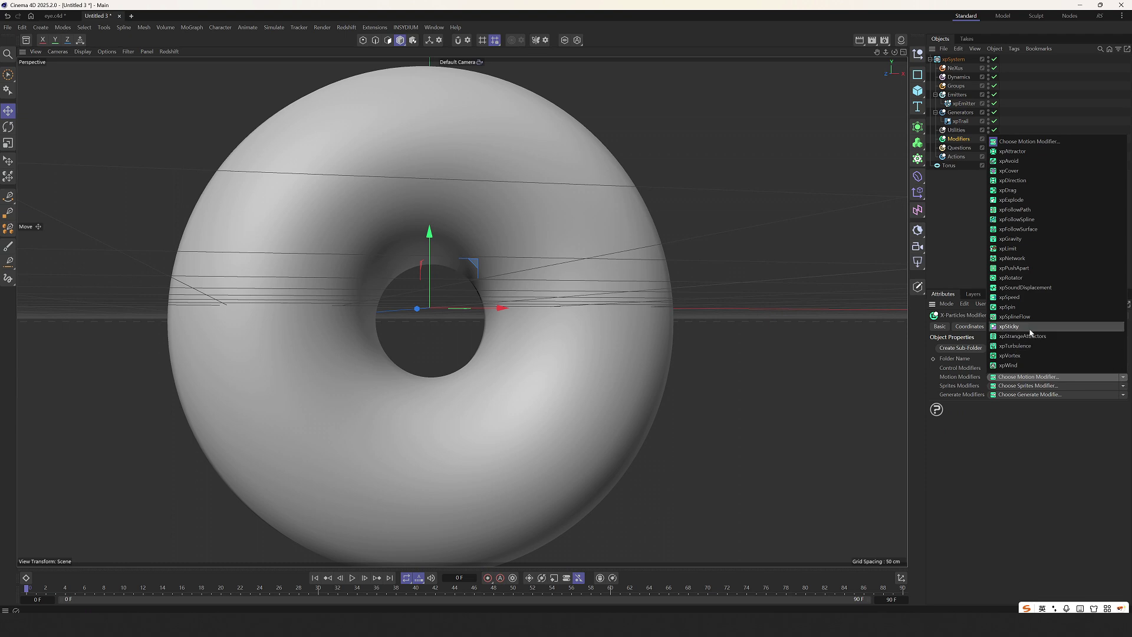
left_click(1012, 229)
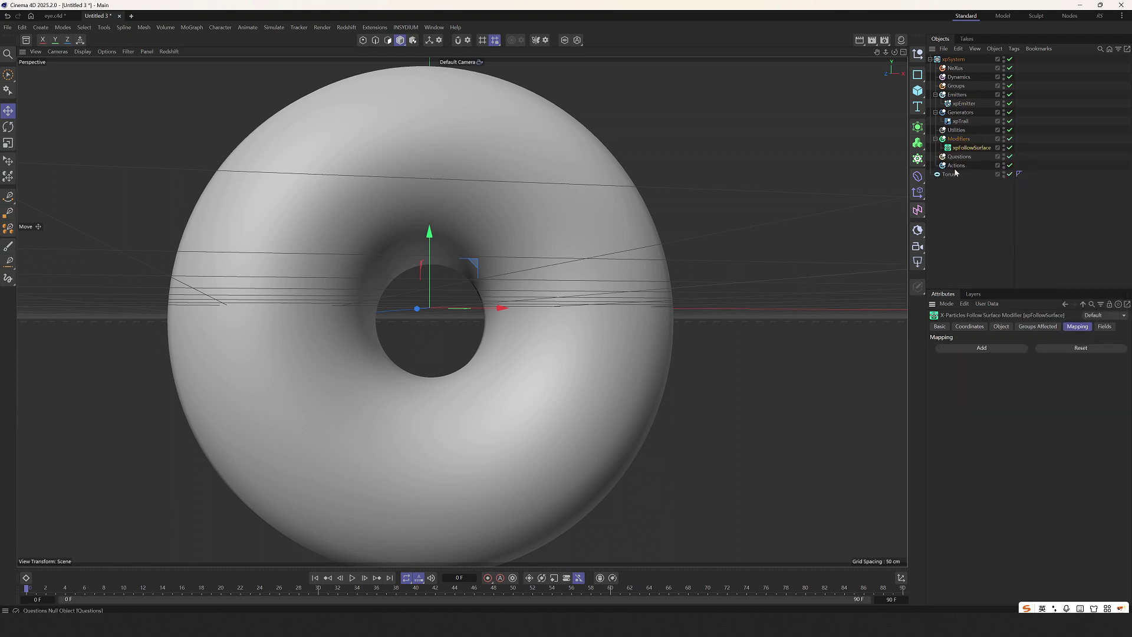
left_click(1001, 326)
left_click_drag(943, 175, 1004, 280)
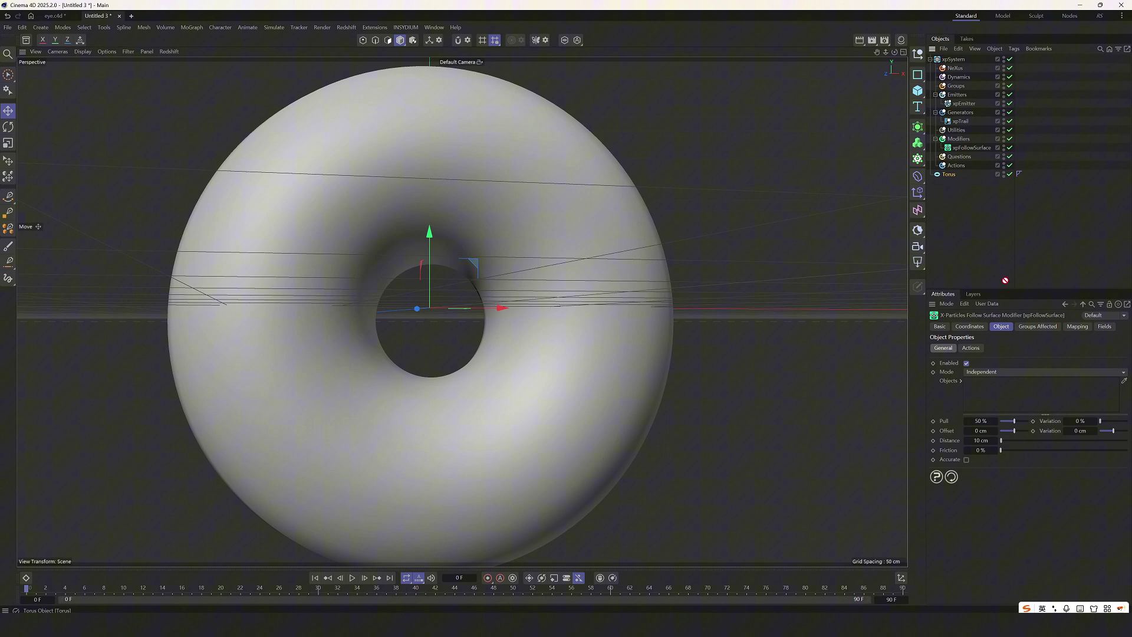
left_click_drag(996, 403, 995, 401)
Play the simulation and disable the torus to inspect the particle trails on their own.
right_click_drag(407, 379, 374, 392, "alt")
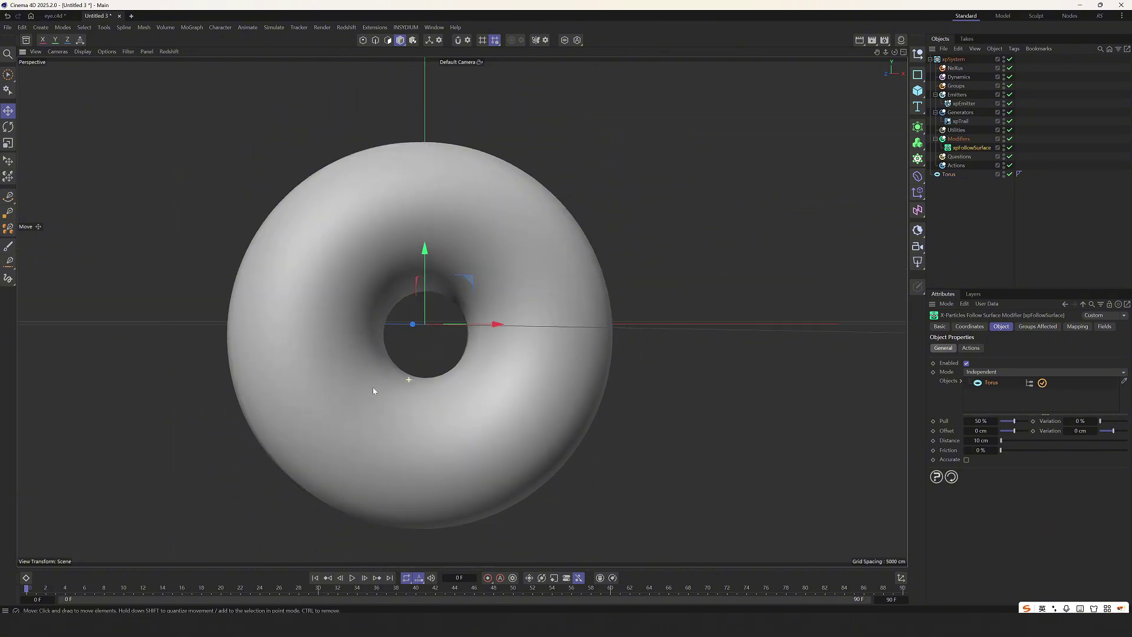
left_click_drag(374, 391, 358, 370, "alt")
right_click_drag(358, 370, 376, 348, "alt")
left_click(391, 342)
left_click_drag(376, 348, 365, 341, "alt")
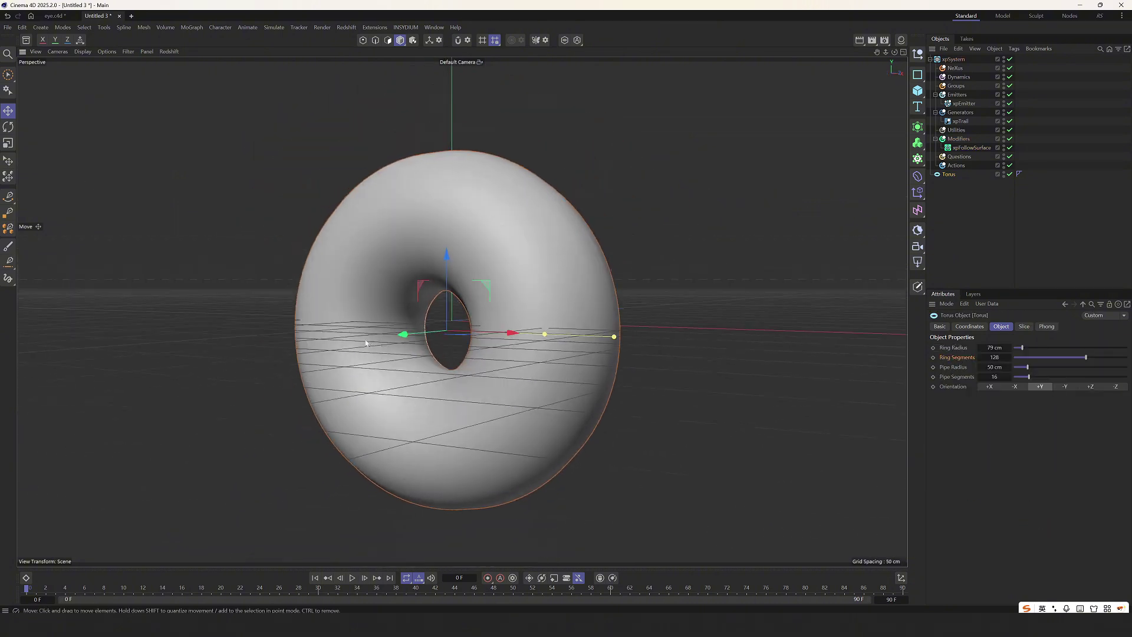
right_click_drag(365, 341, 386, 334, "alt")
left_click(352, 578)
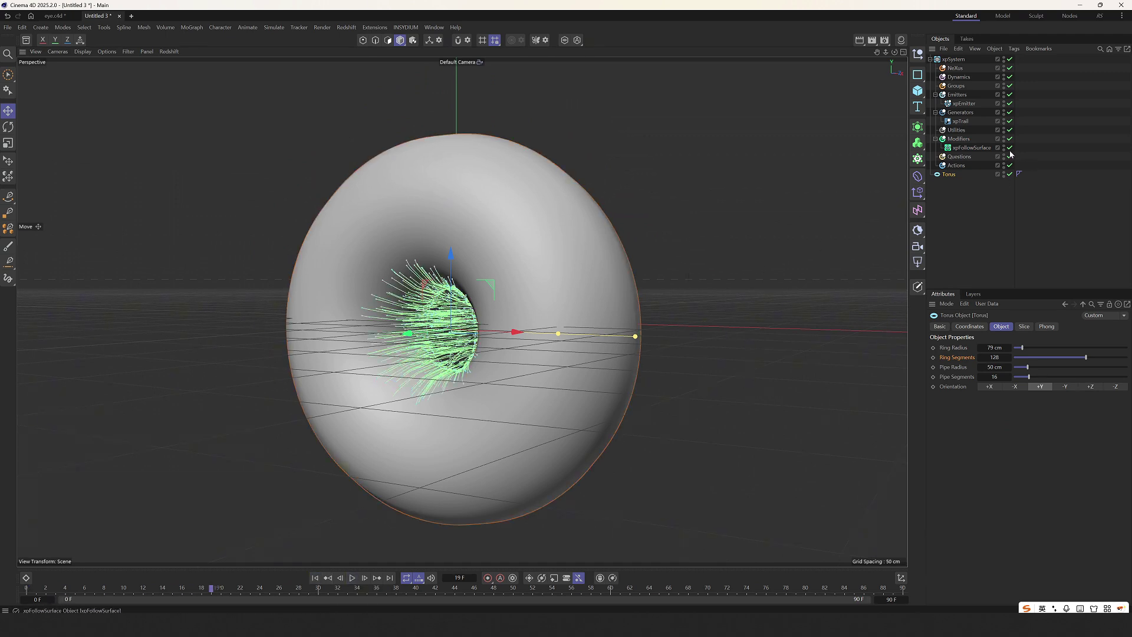
left_click(1009, 174)
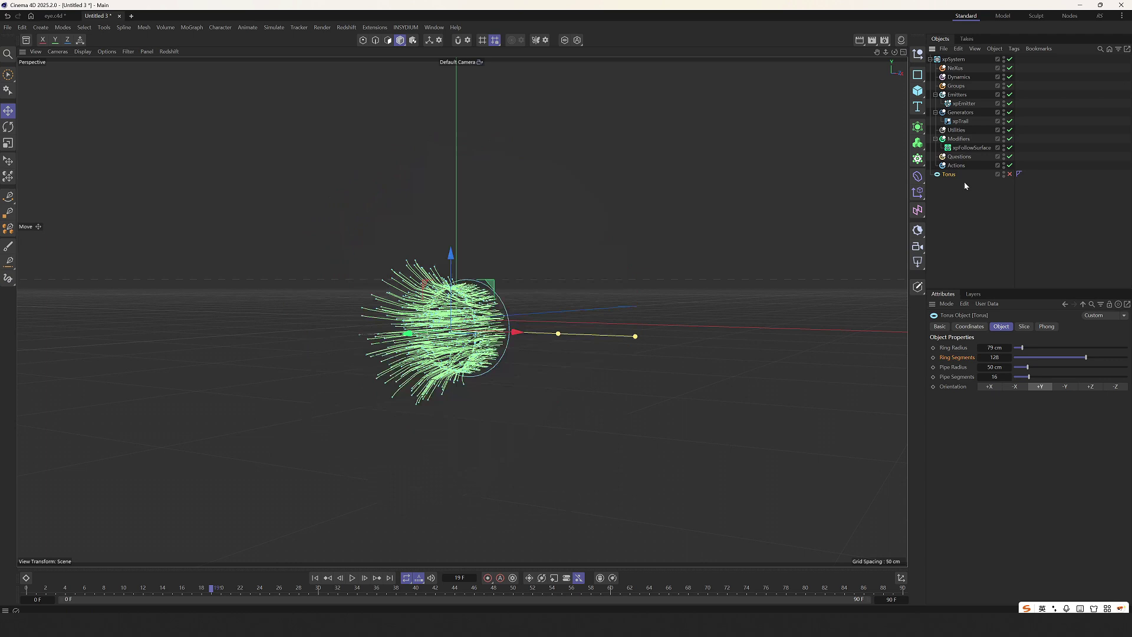
Turn on Ring Only for the circular emitter and replay the simulation from the start.
left_click(967, 103)
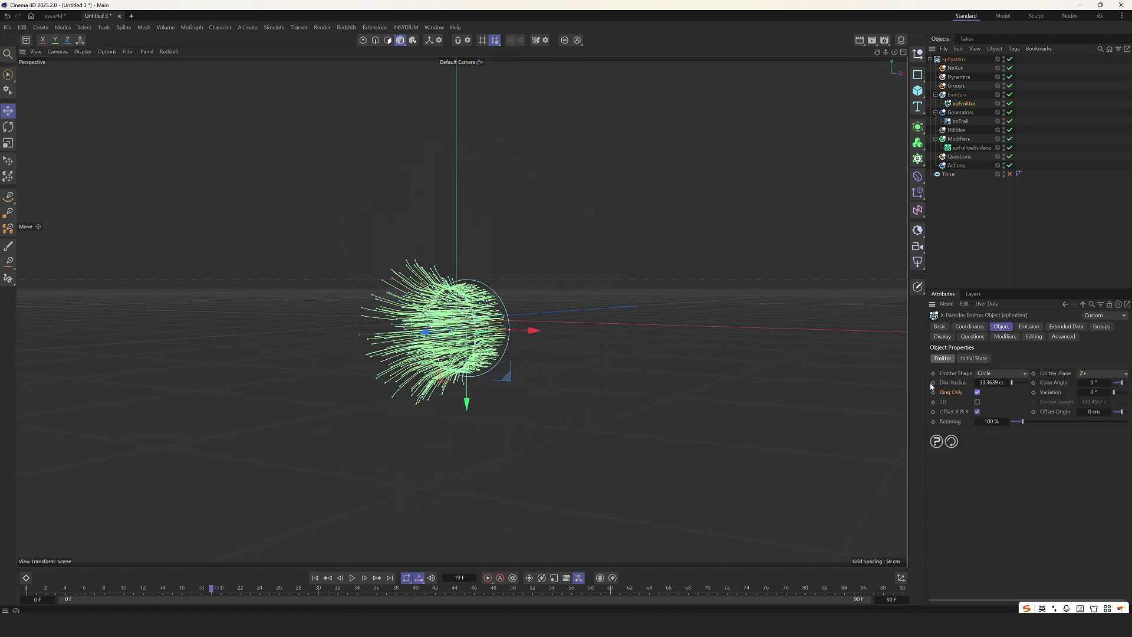
left_click_drag(927, 384, 857, 384)
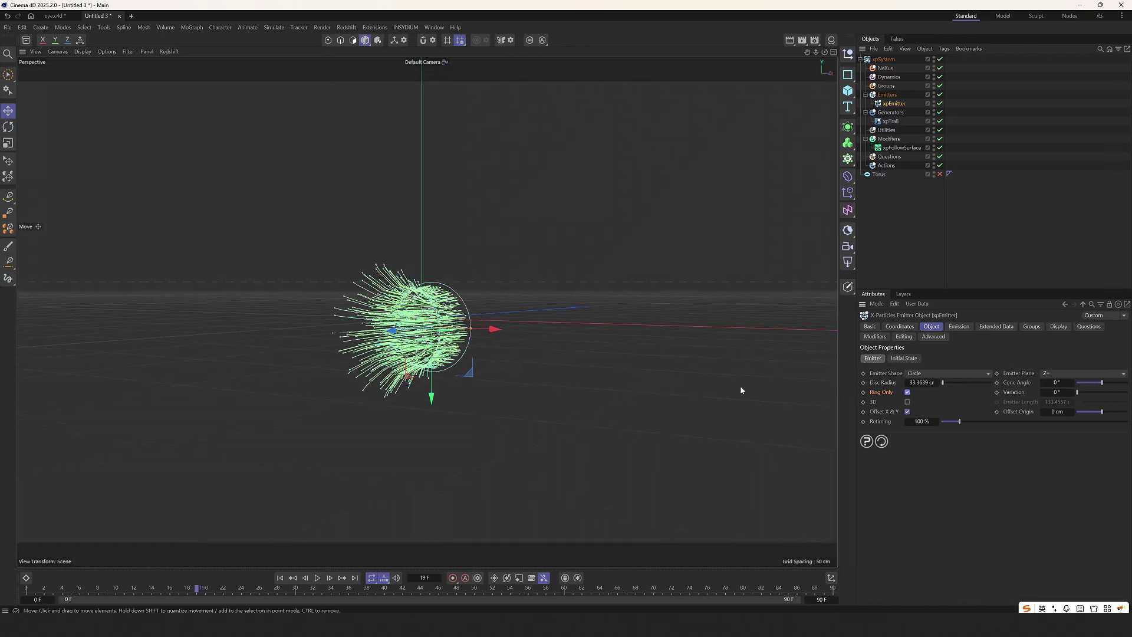
left_click(280, 577)
left_click(317, 579)
left_click(317, 578)
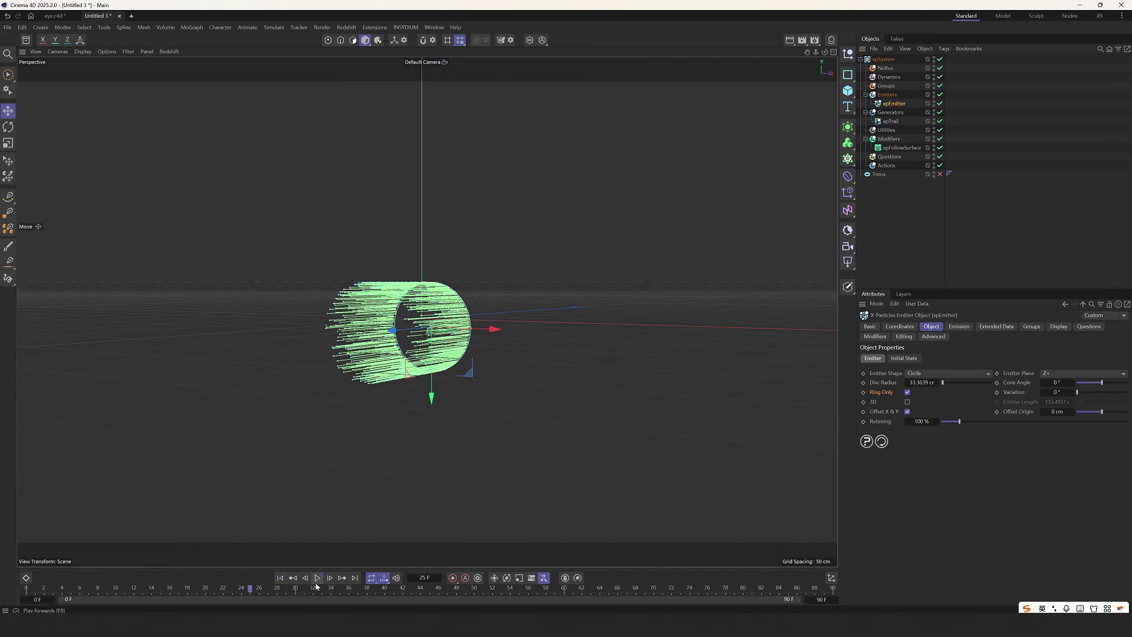
Set the emitter's emission type to Shot with a shot count of 300.
left_click(968, 328)
left_click(931, 387)
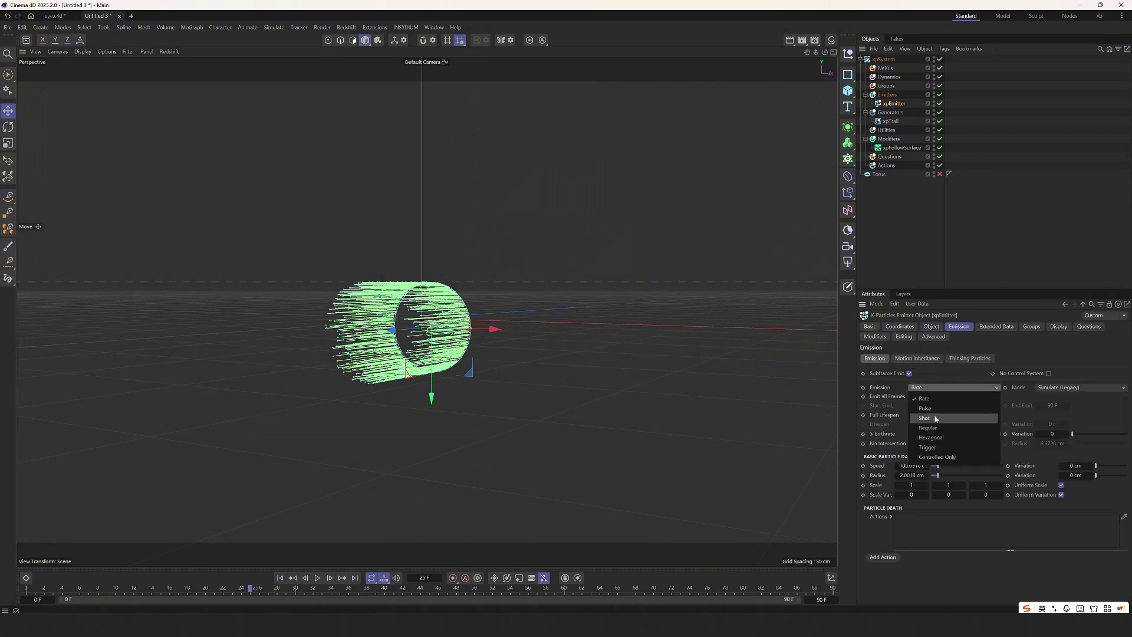
left_click(928, 405)
left_click(921, 415)
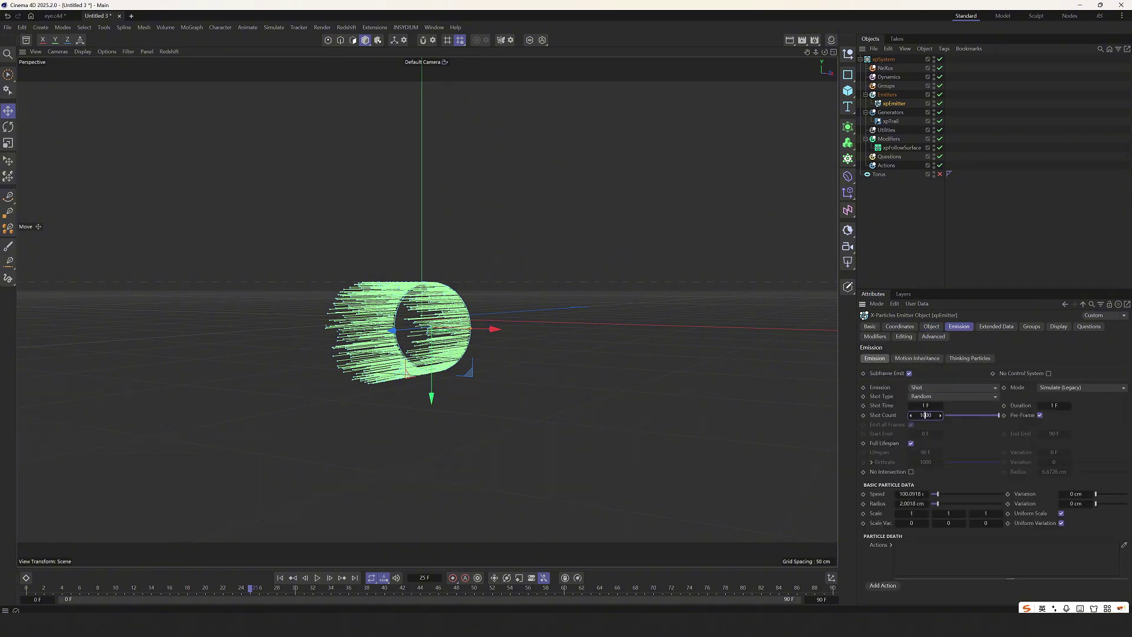
type("300")
key("Return")
Set the particle speed to 100 cm with 20 cm variation and the particle radius to 1 cm.
left_click(1077, 494)
left_click(921, 502)
type("1")
key("Return")
Re-enable the torus and replay the simulation from the start to check the trails over its surface.
left_click(280, 578)
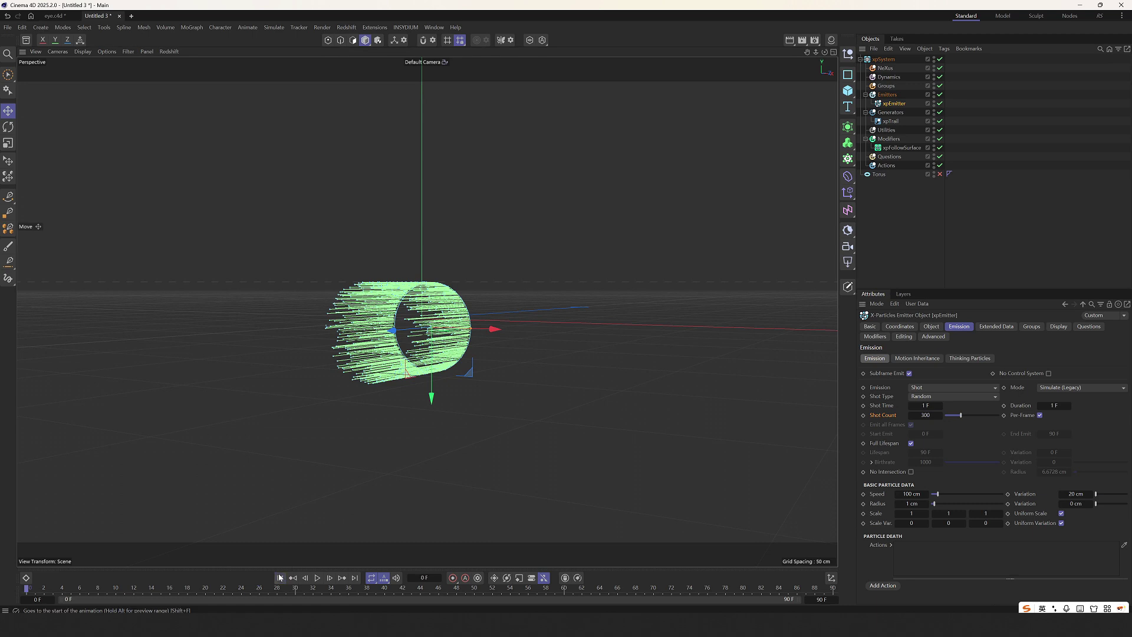
left_click(317, 578)
left_click_drag(331, 308, 399, 319, "alt")
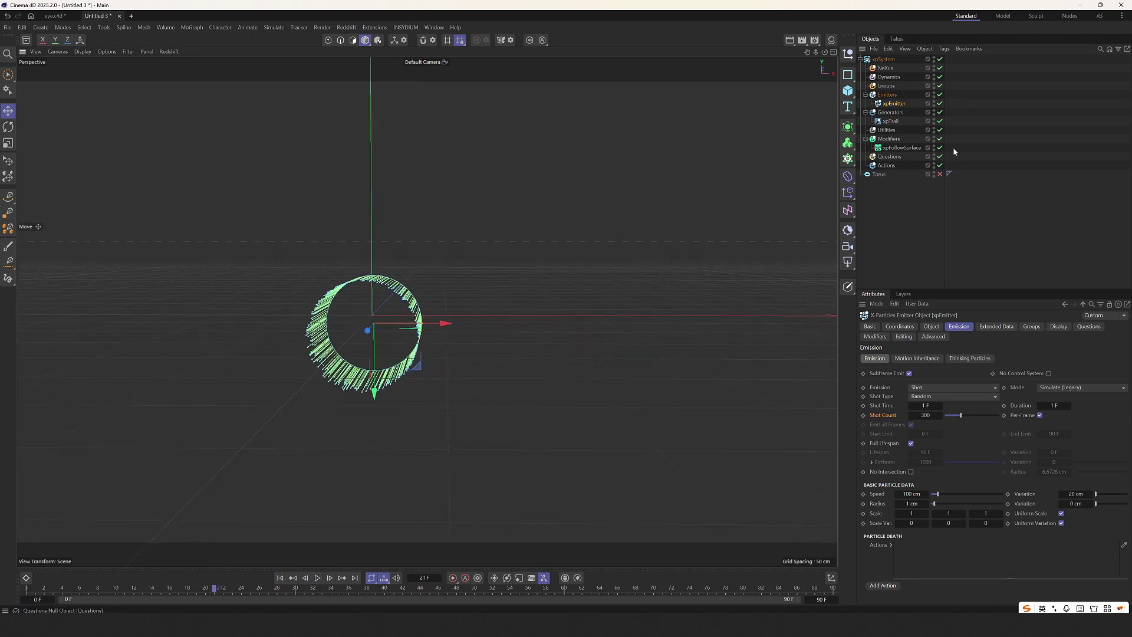
left_click(940, 173)
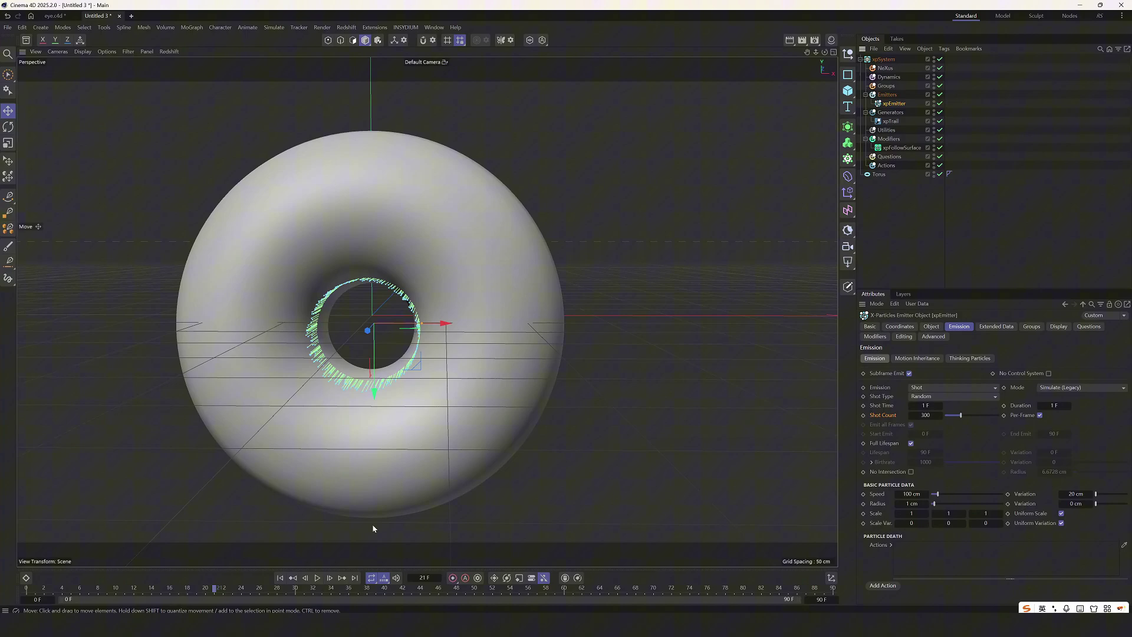
left_click(281, 577)
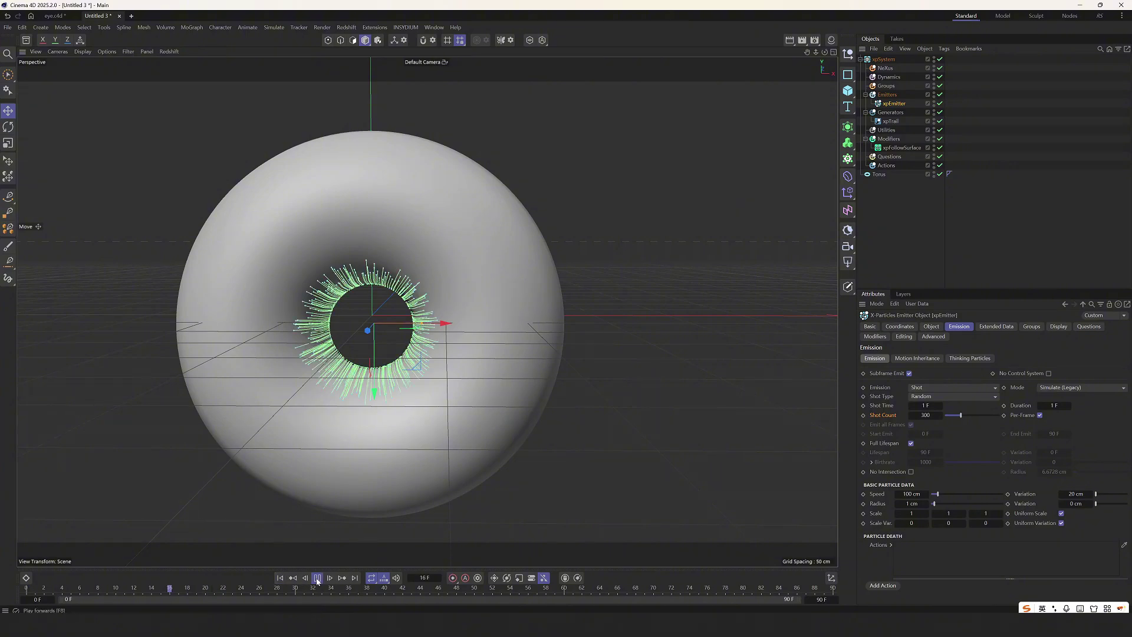
left_click(316, 578)
scroll(357, 329, "down", 2)
left_click_drag(357, 330, 536, 235, "alt")
scroll(420, 264, "up", 2)
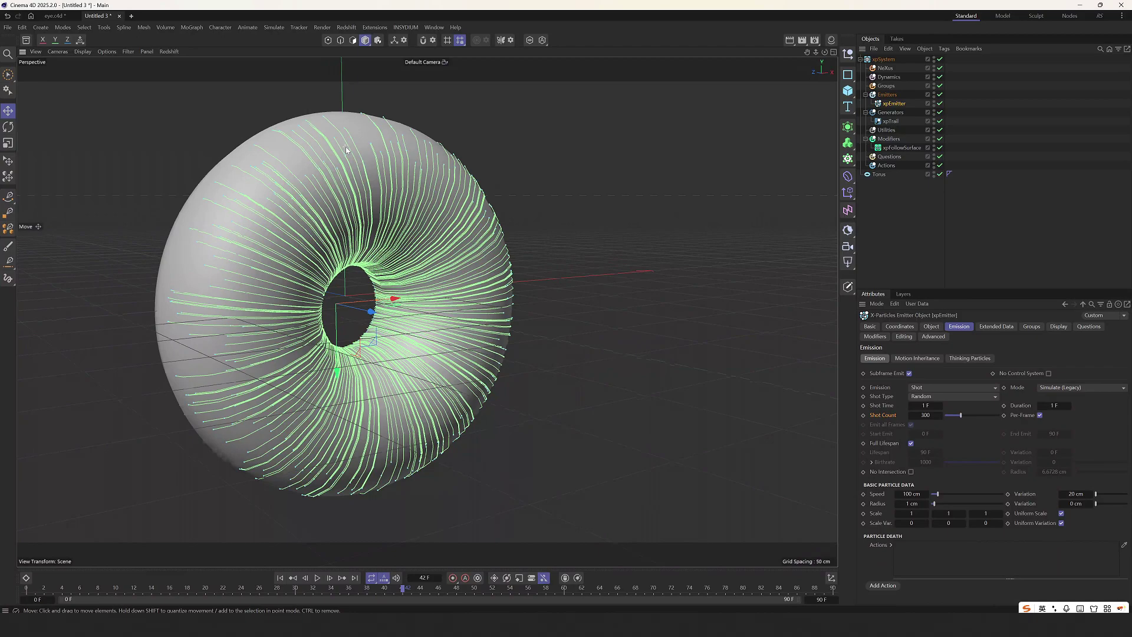
Inspect the trails' smoothness up close, set the torus's pipe segments to 32 and replay the simulation from the start.
scroll(495, 189, "up", 10)
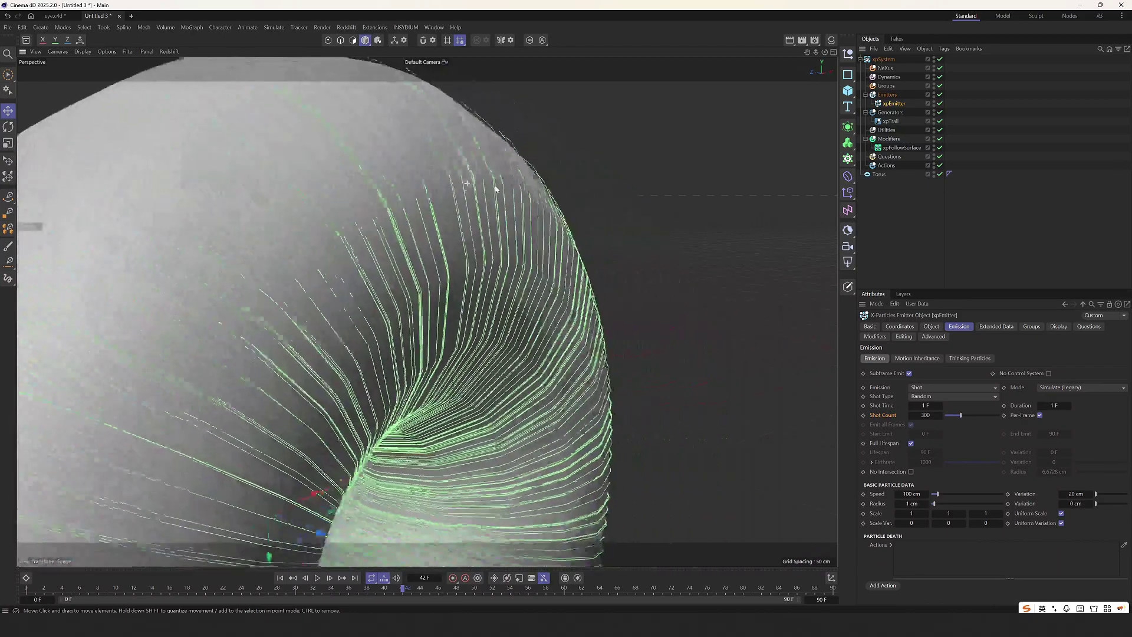
left_click_drag(495, 189, 505, 184, "alt")
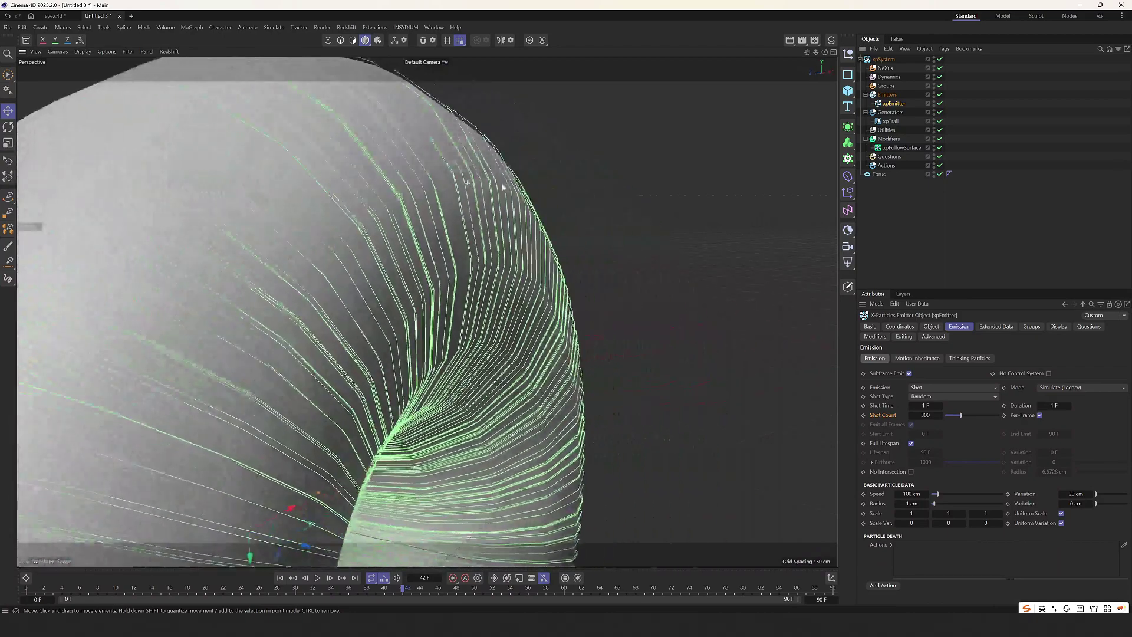
mouse_move(442, 123)
left_mouse_down("alt")
mouse_move(445, 134)
mouse_move(435, 120)
left_mouse_up("alt")
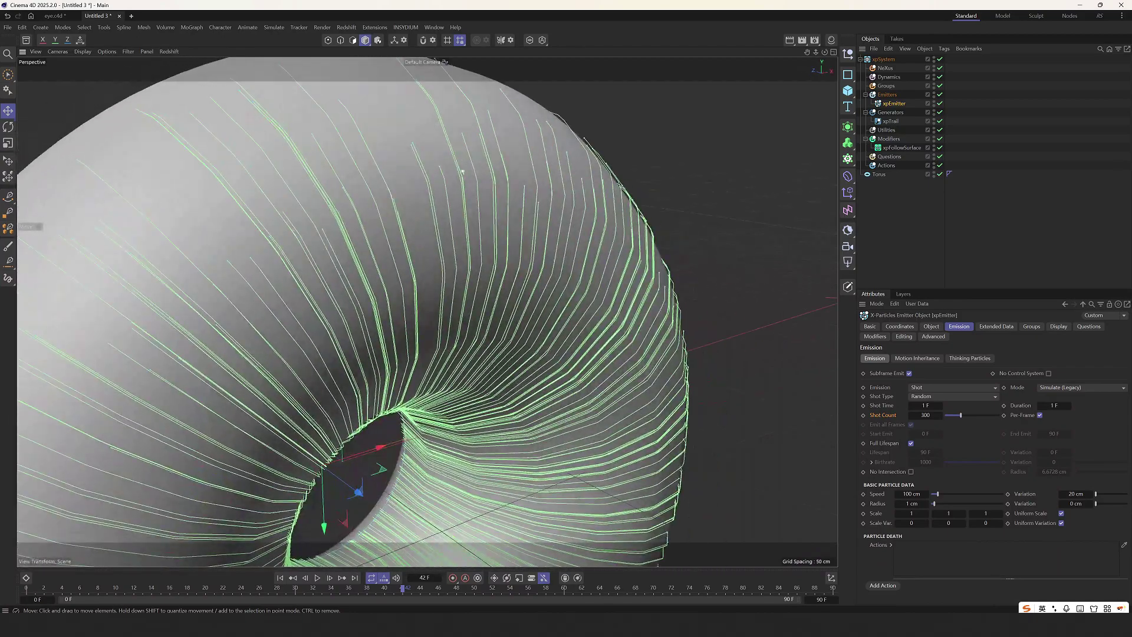
left_click(884, 174)
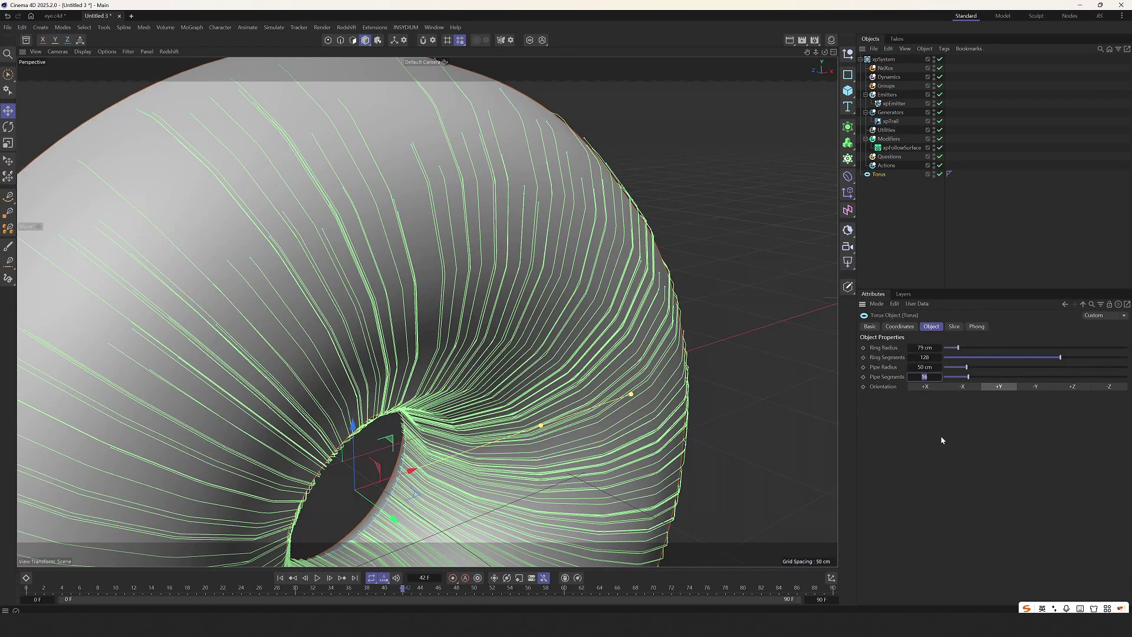
type("32")
key("Return")
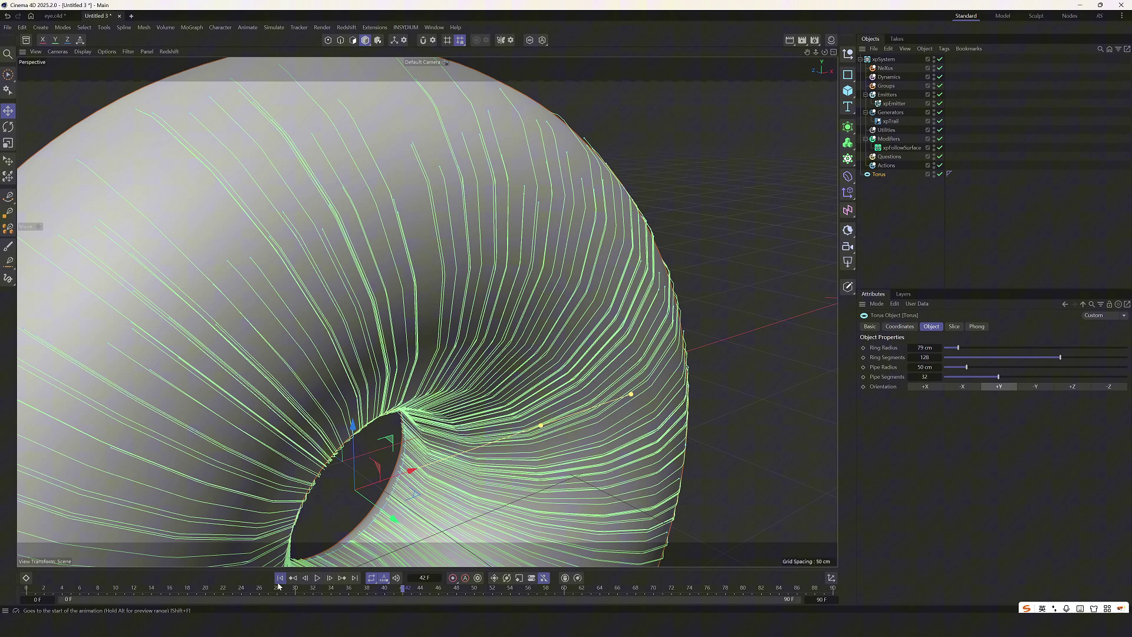
left_click(280, 578)
left_click(317, 579)
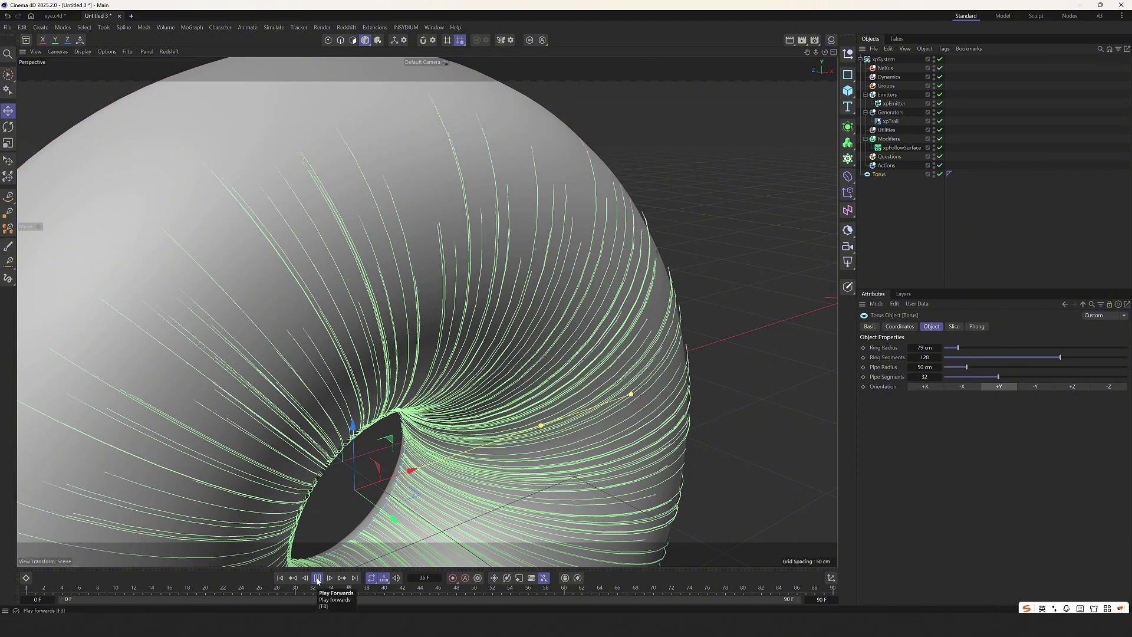
Stop playback and set the xpTrail object's spline type to Bezier with Natural intermediate points.
left_click(317, 579)
left_click_drag(359, 194, 418, 189, "alt")
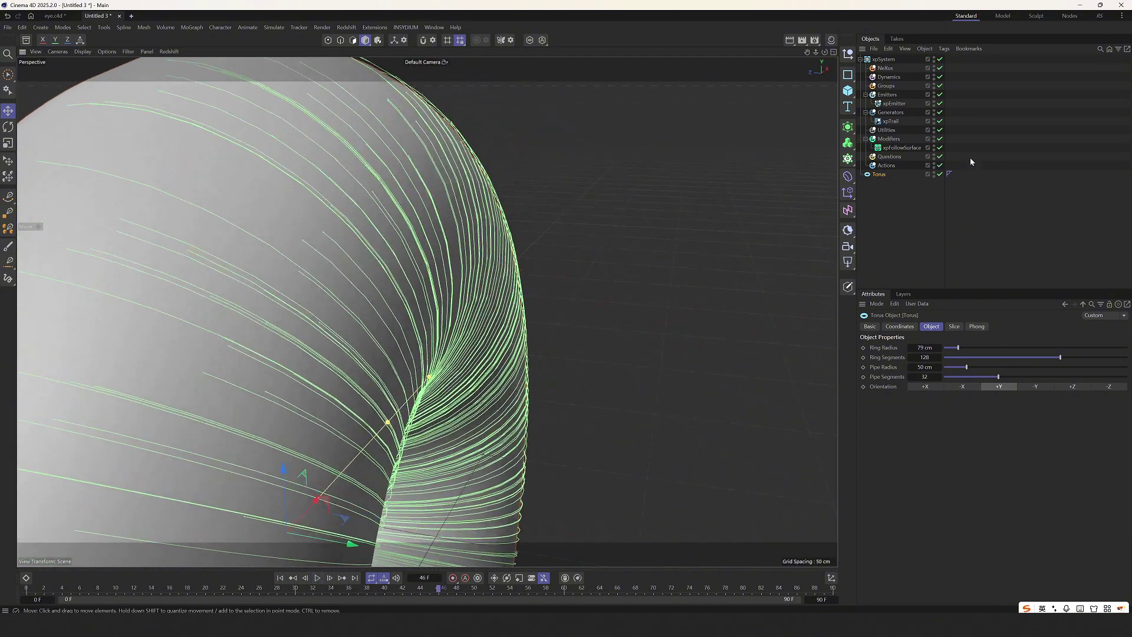
left_click(891, 122)
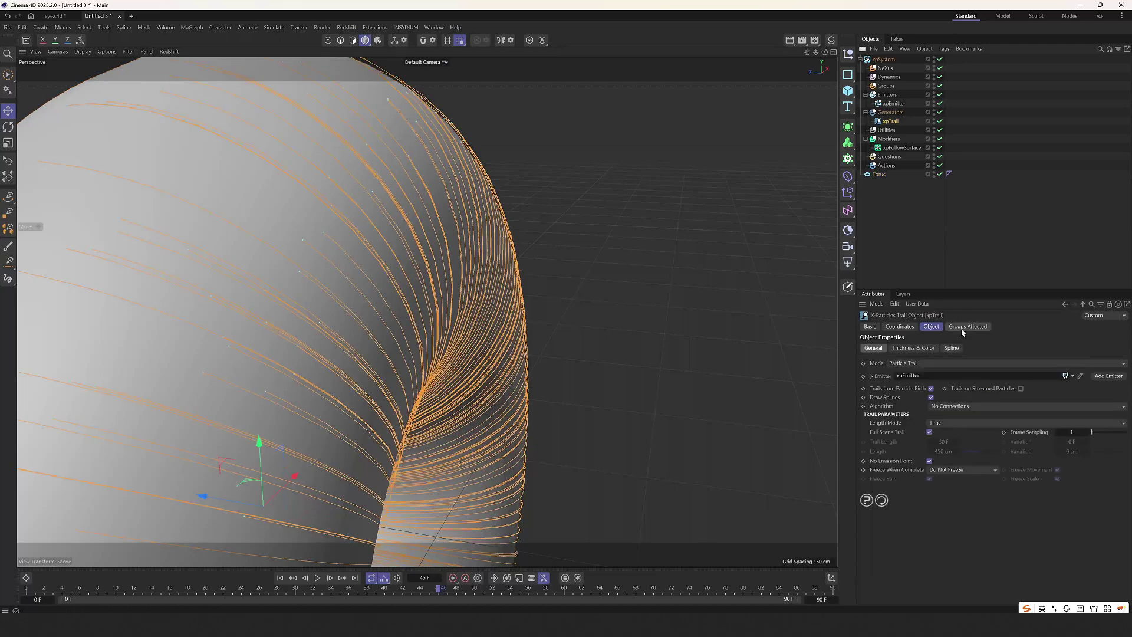
left_click(951, 348)
left_click(949, 363)
left_click(945, 413)
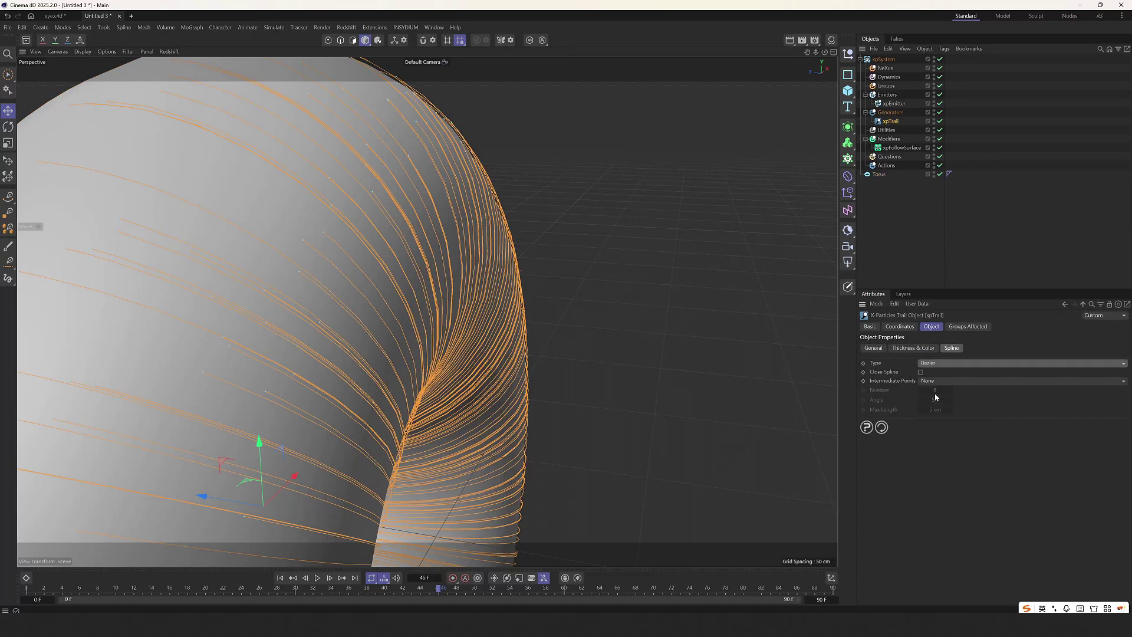
left_click(937, 381)
left_click(939, 403)
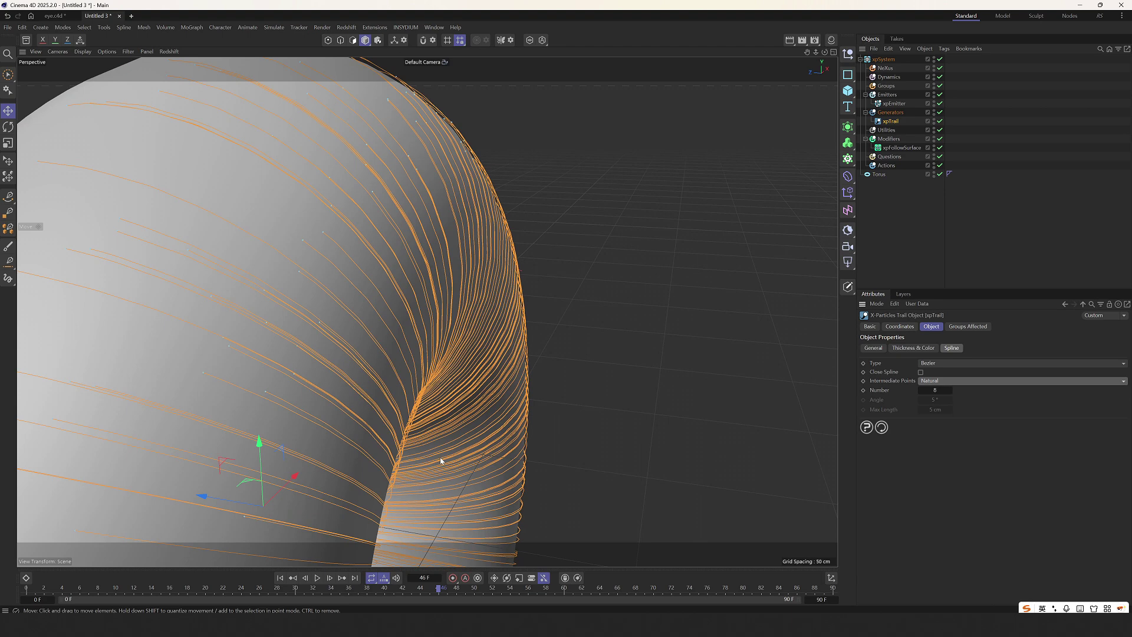
Replay the simulation from the start and inspect the trails' smoothness close up and across the whole torus.
left_click(280, 578)
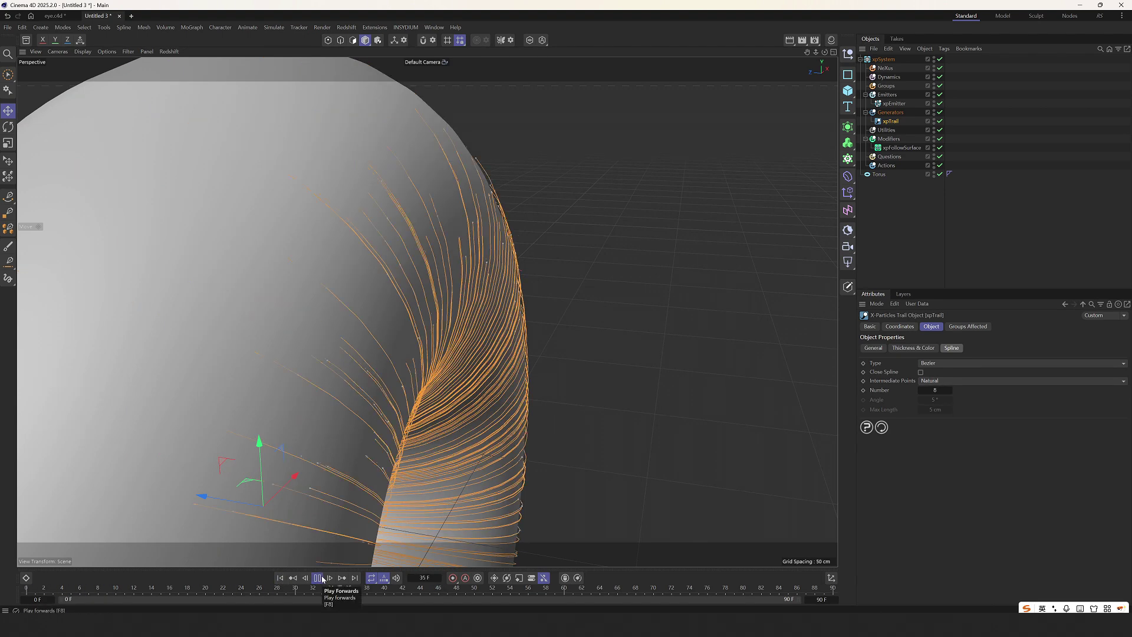
left_click(320, 578)
right_click_drag(459, 311, 394, 338, "alt")
left_click_drag(395, 338, 487, 299, "alt")
left_click(655, 129)
middle_click_drag(486, 299, 487, 246, "alt")
scroll(487, 245, "down", 2)
left_click_drag(488, 245, 525, 232, "alt")
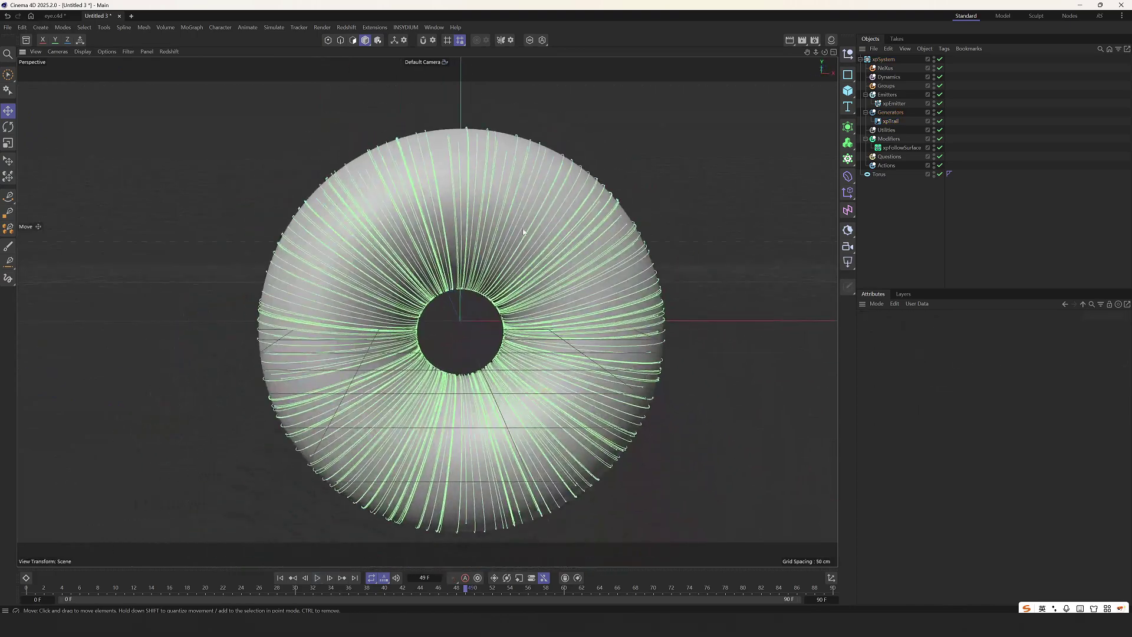
middle_click_drag(525, 232, 507, 241, "alt")
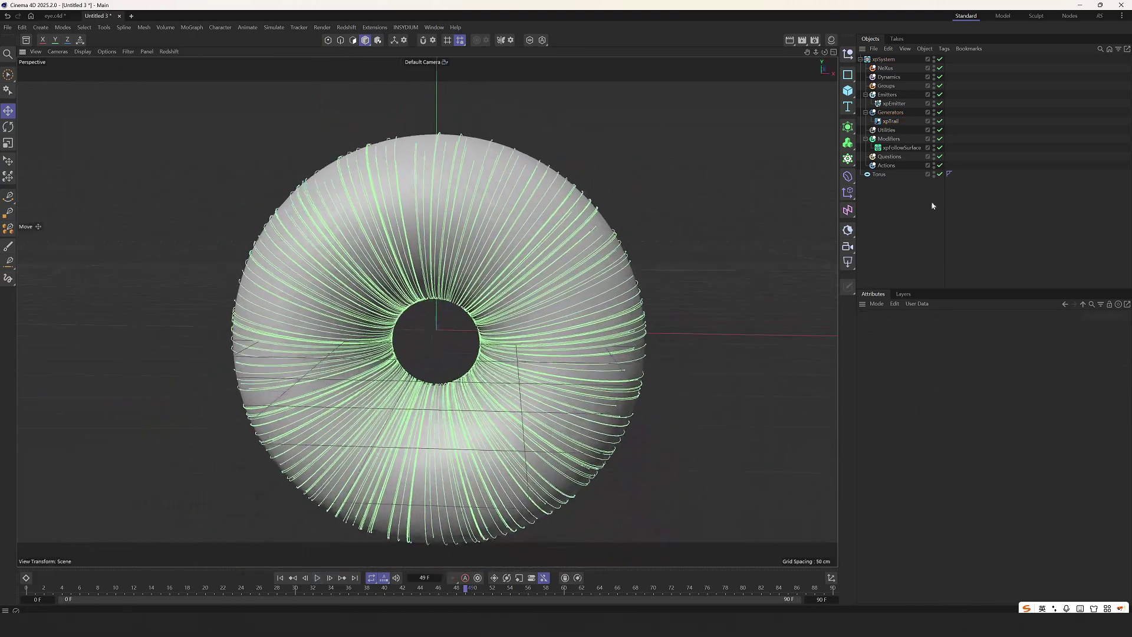
Set the Follow Surface modifier's friction to 12% and replay the simulation from the start to check how far the trails spread.
left_click(902, 148)
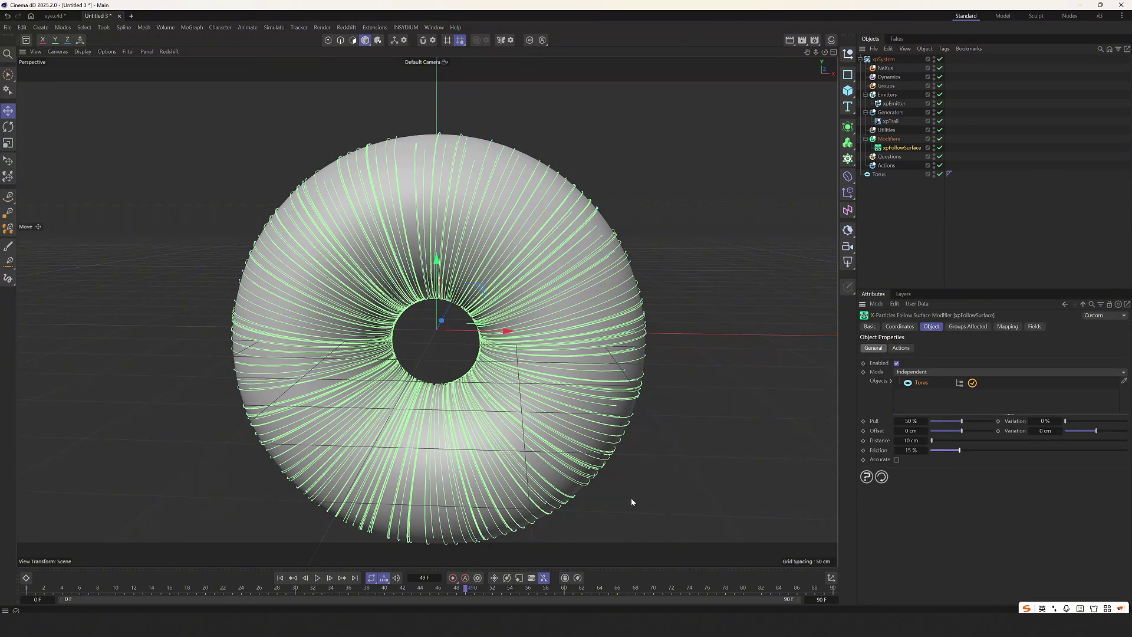
left_click(280, 577)
left_click(317, 578)
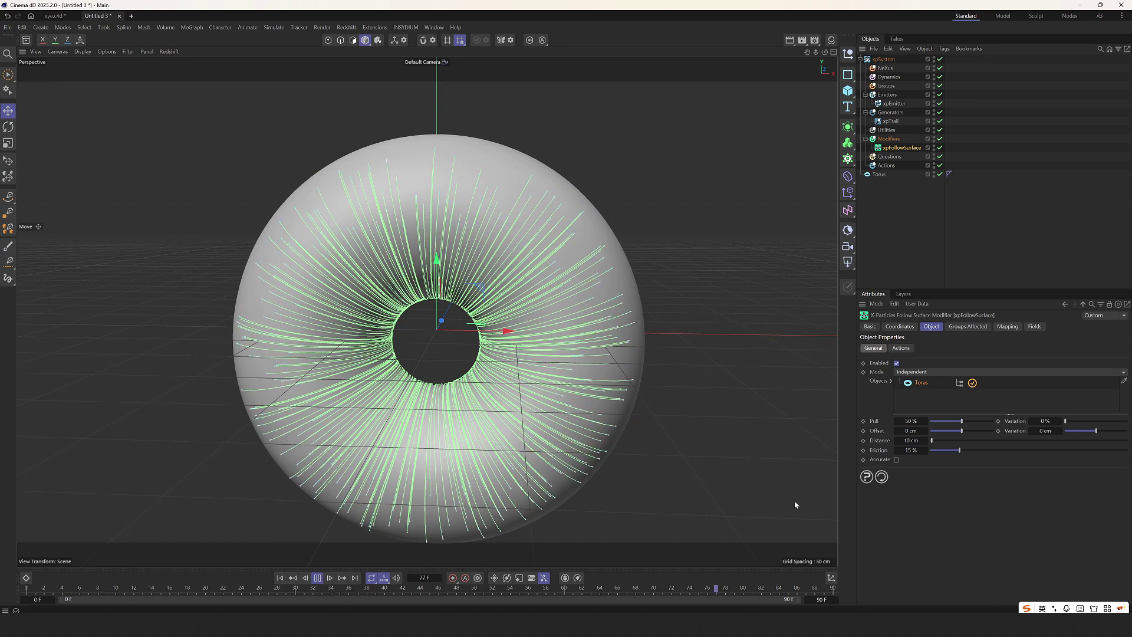
left_click_drag(959, 449, 953, 450)
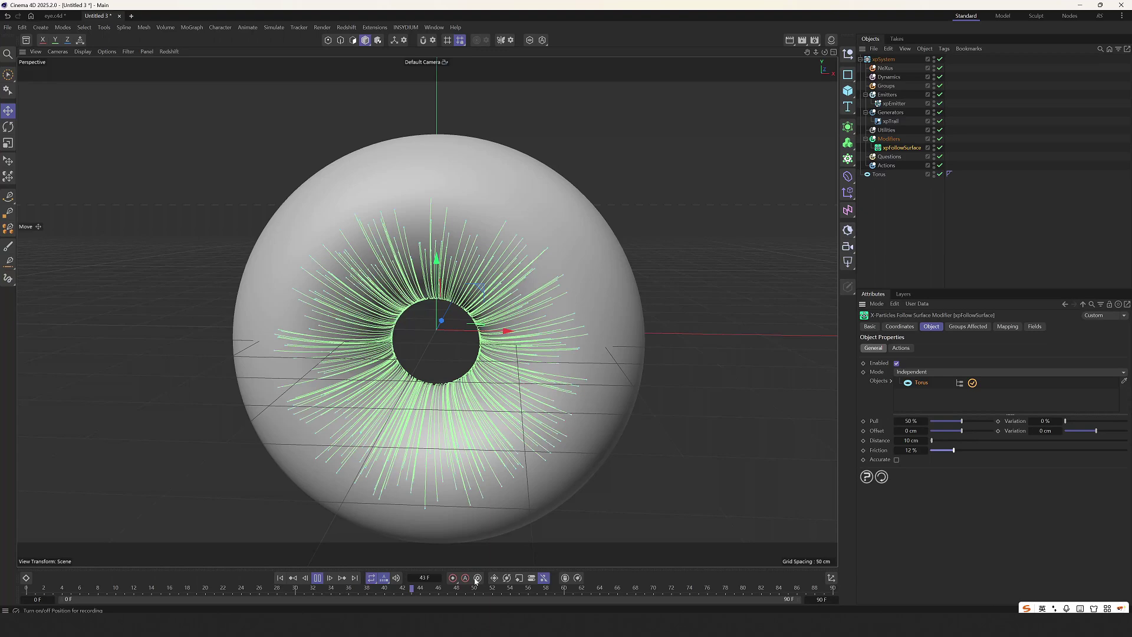
left_click(280, 578)
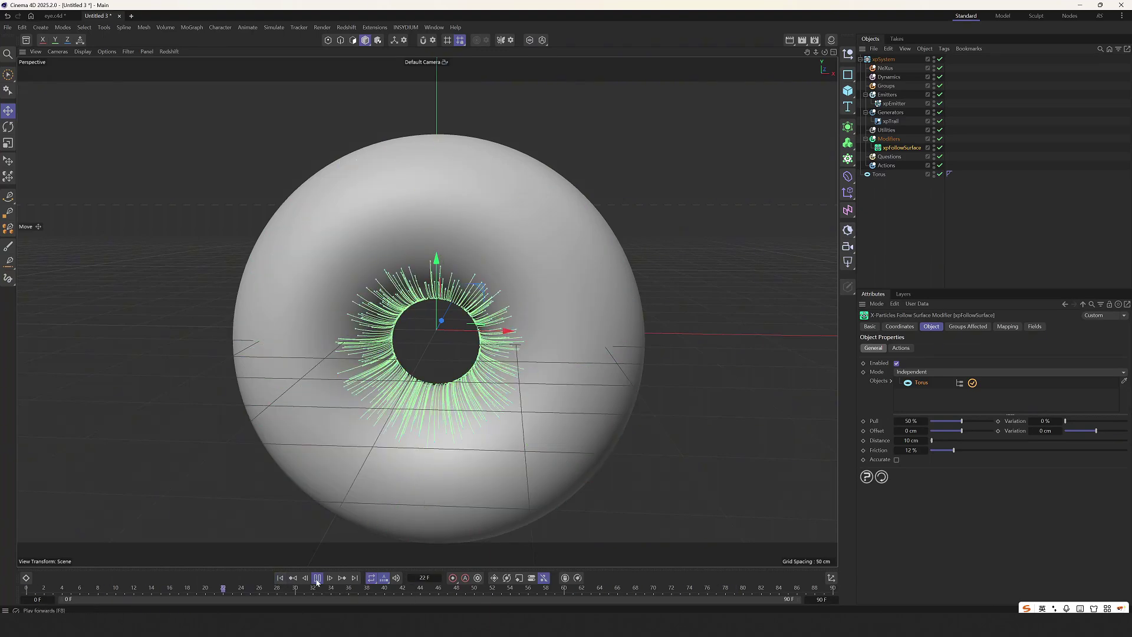
left_click(317, 578)
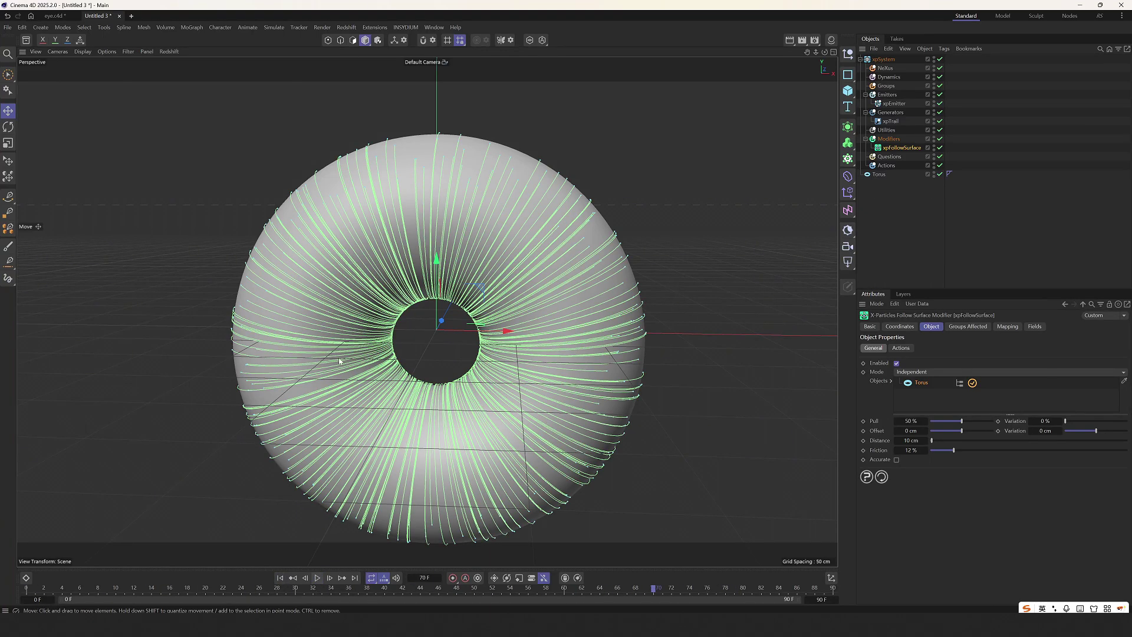
left_click_drag(340, 361, 324, 254, "alt")
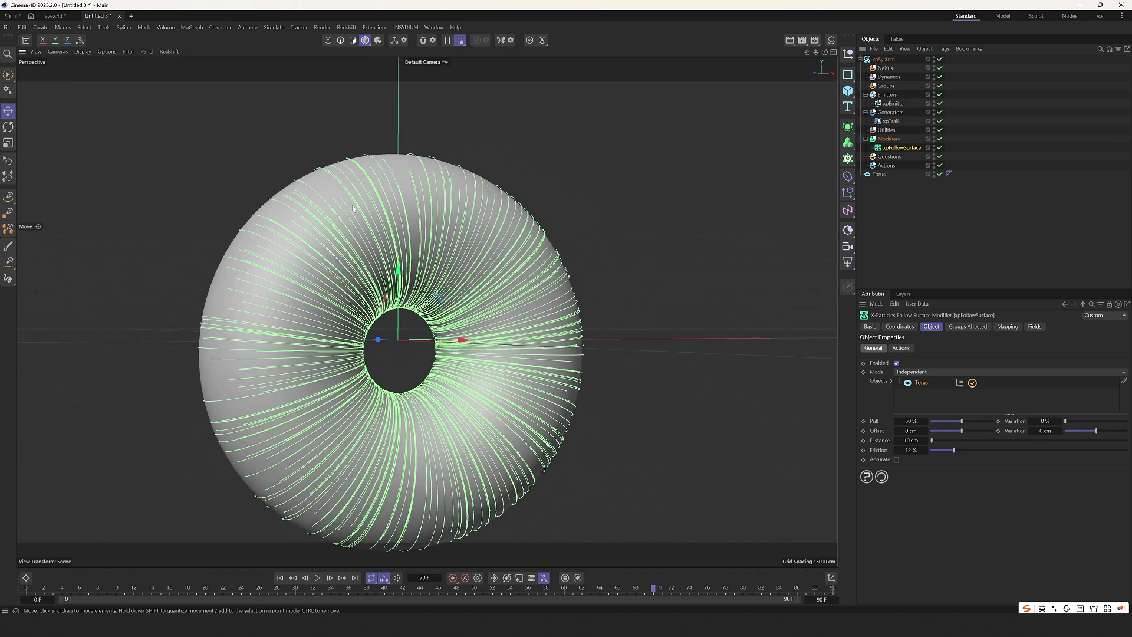
key("ctrl+shift+z")
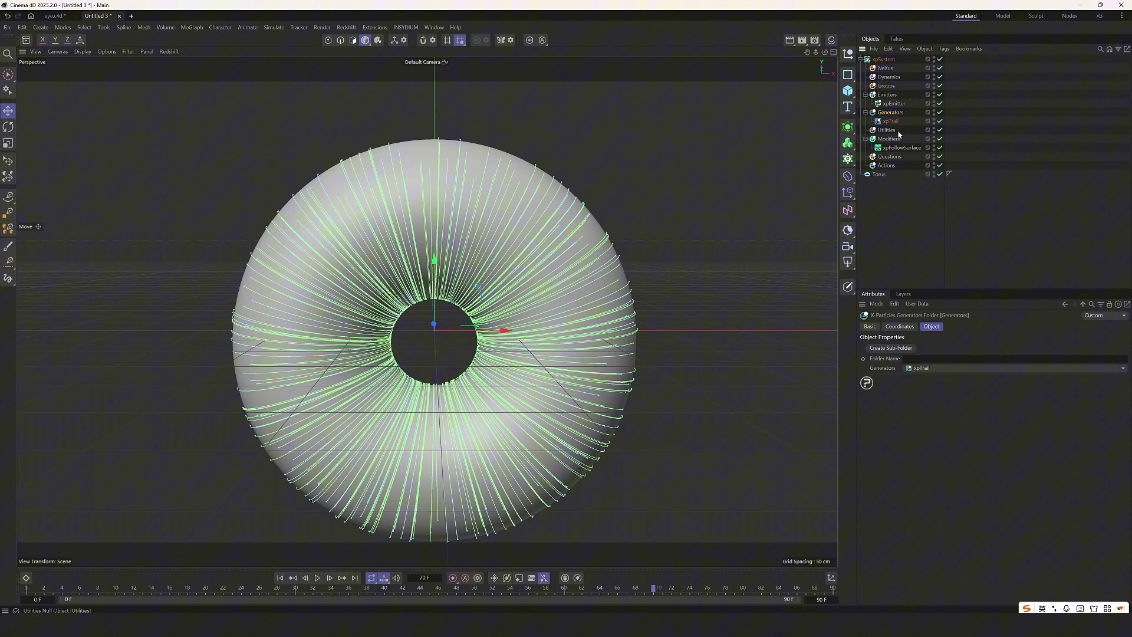
Add an xpTurbulence motion modifier to the particle system and set its strength to 3.
left_click(888, 139)
left_click(1121, 378)
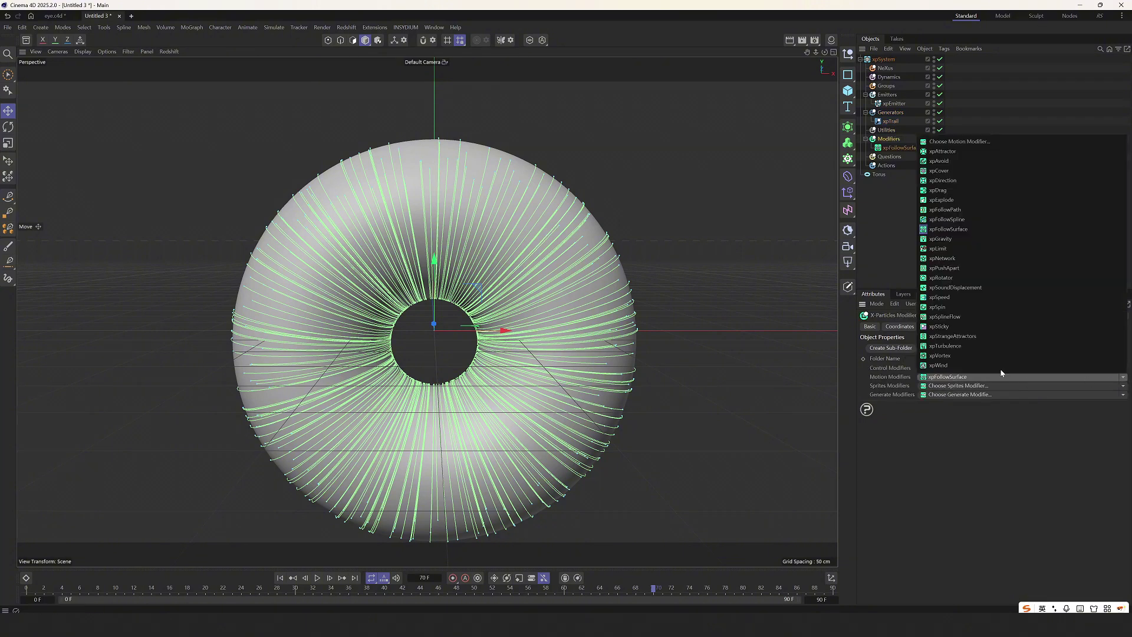
left_click(979, 379)
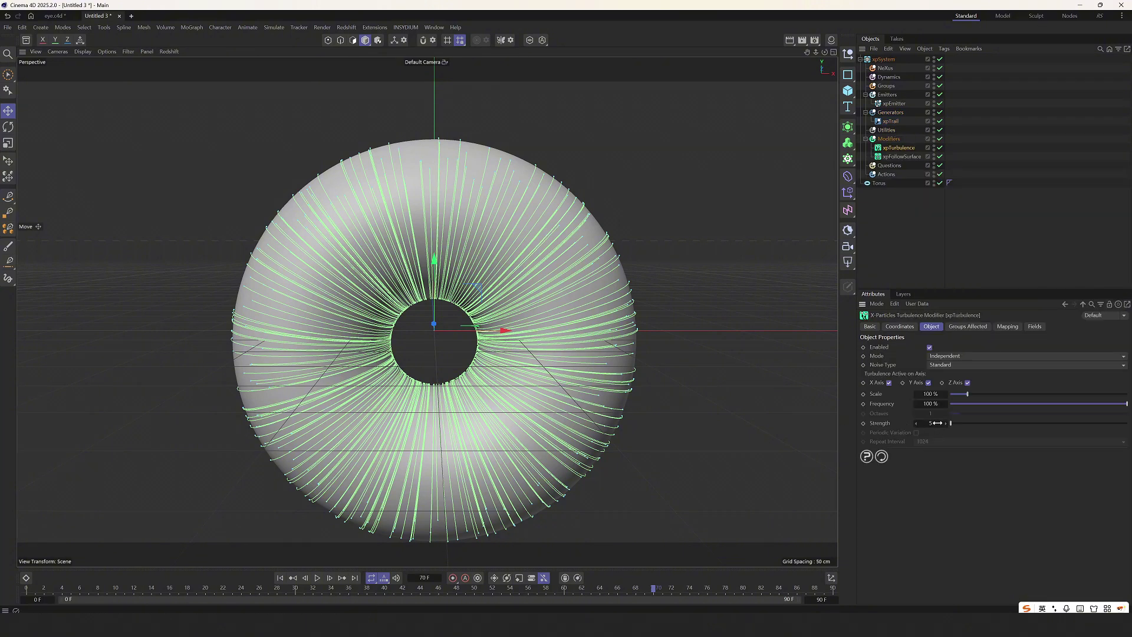
type("3")
key("Return")
Set the turbulence modifier's noise type to Turbulence and replay the simulation from the start to check the trails.
left_click(1008, 327)
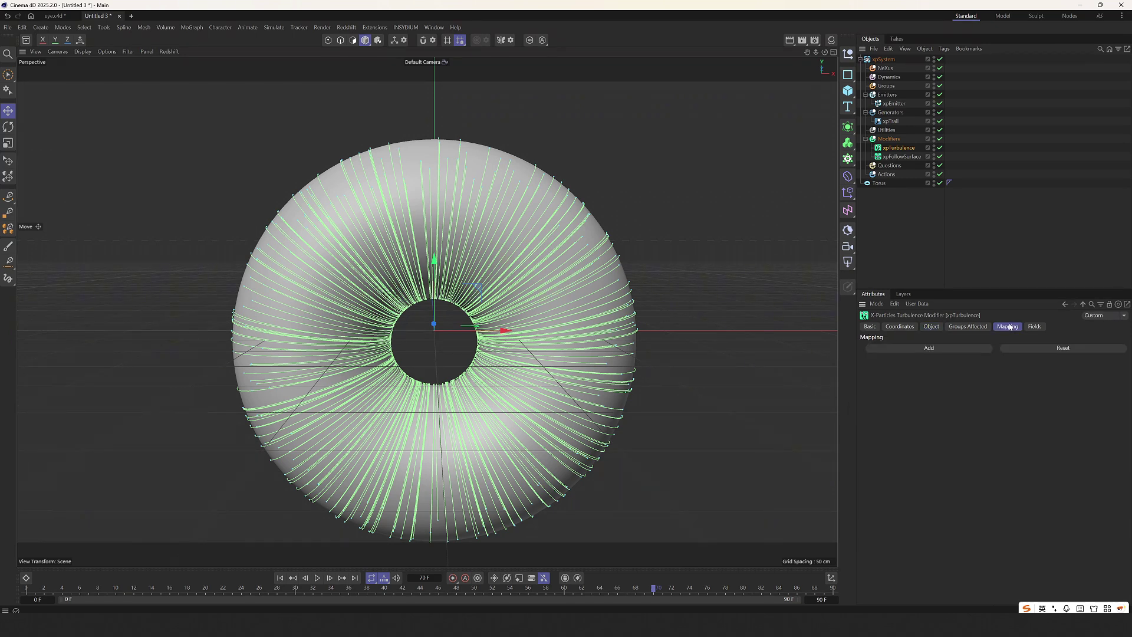
left_click(930, 326)
left_click(950, 364)
left_click(949, 376)
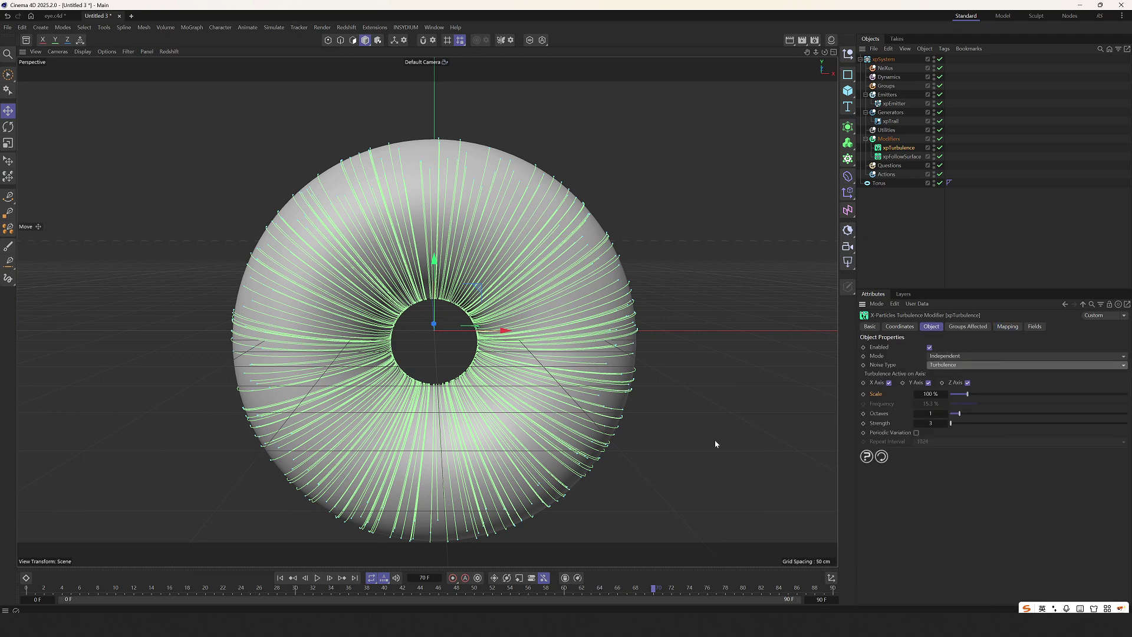
left_click(317, 577)
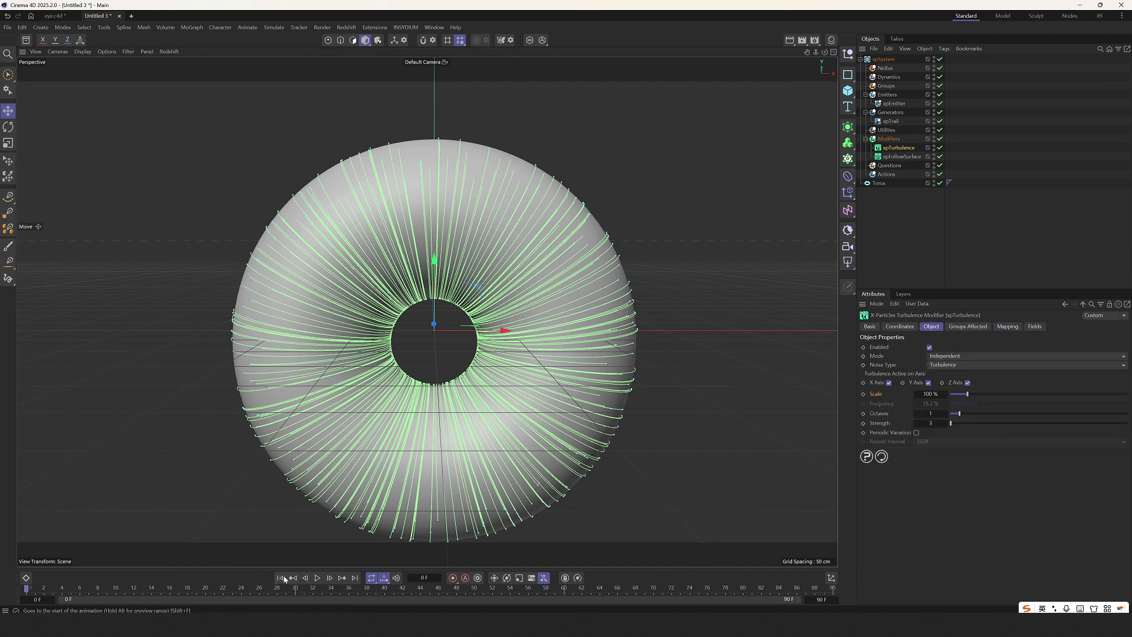
left_click(318, 578)
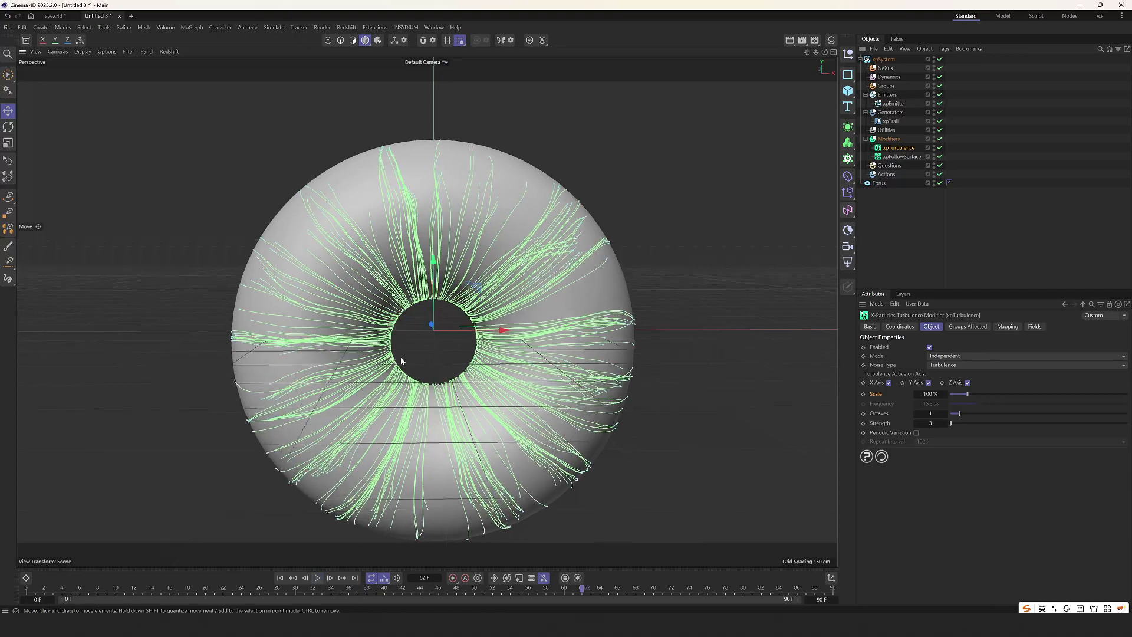
left_click_drag(401, 358, 734, 334, "alt")
Add a mapping to the turbulence modifier that drives Strength by Distance Traveled.
left_click(1007, 326)
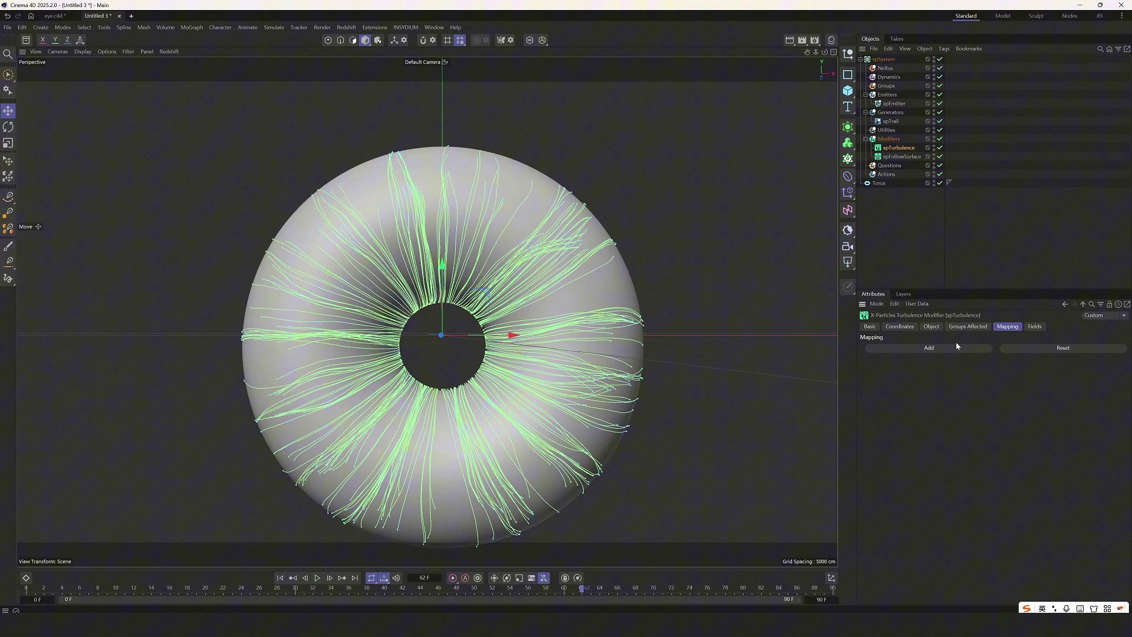
left_click(952, 346)
left_click(942, 393)
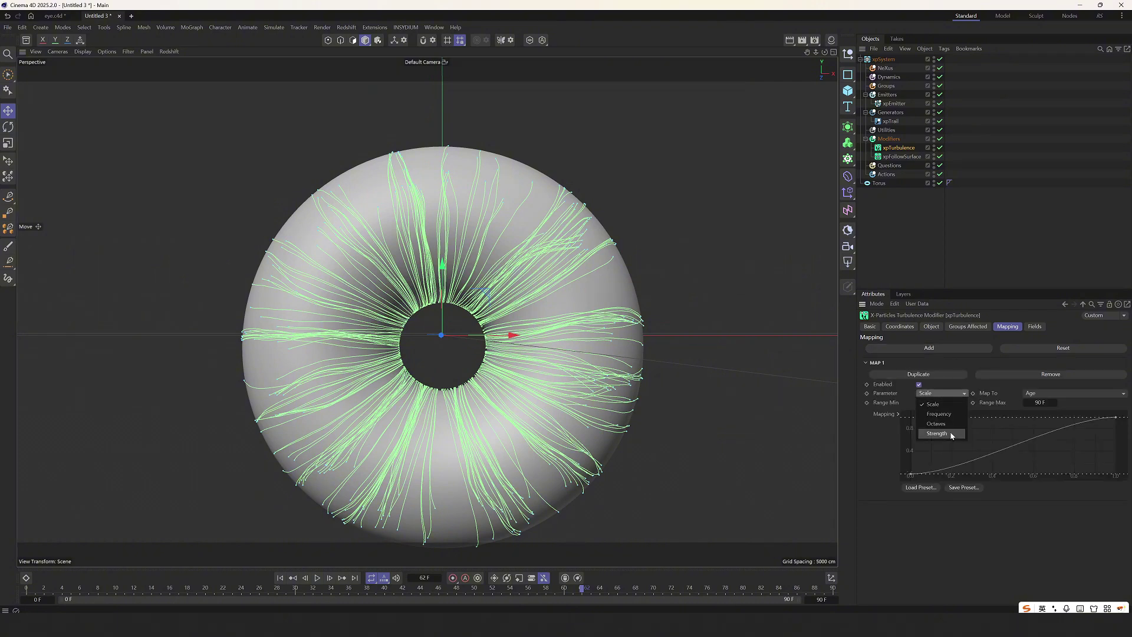
left_click(937, 433)
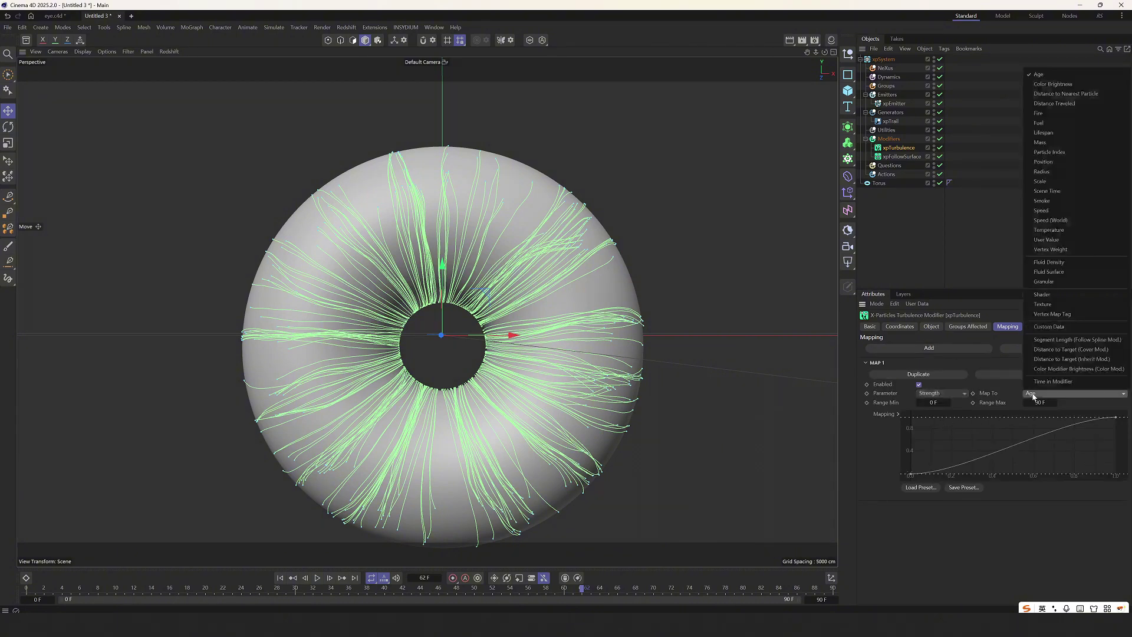
left_click(1061, 393)
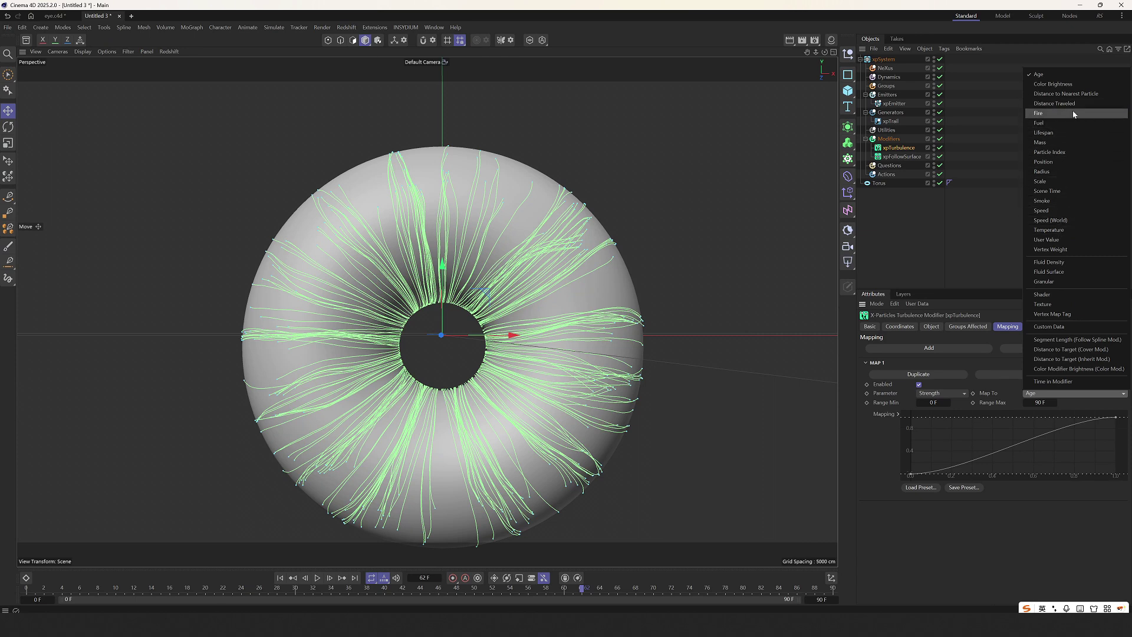
left_click(1047, 104)
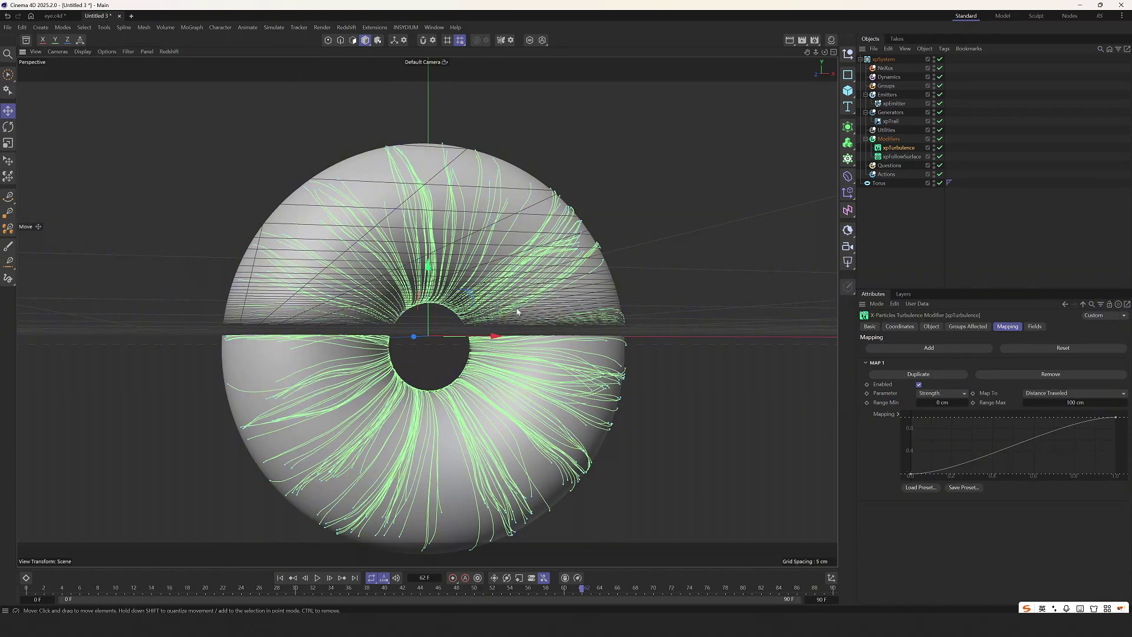
left_click_drag(516, 312, 489, 323, "alt")
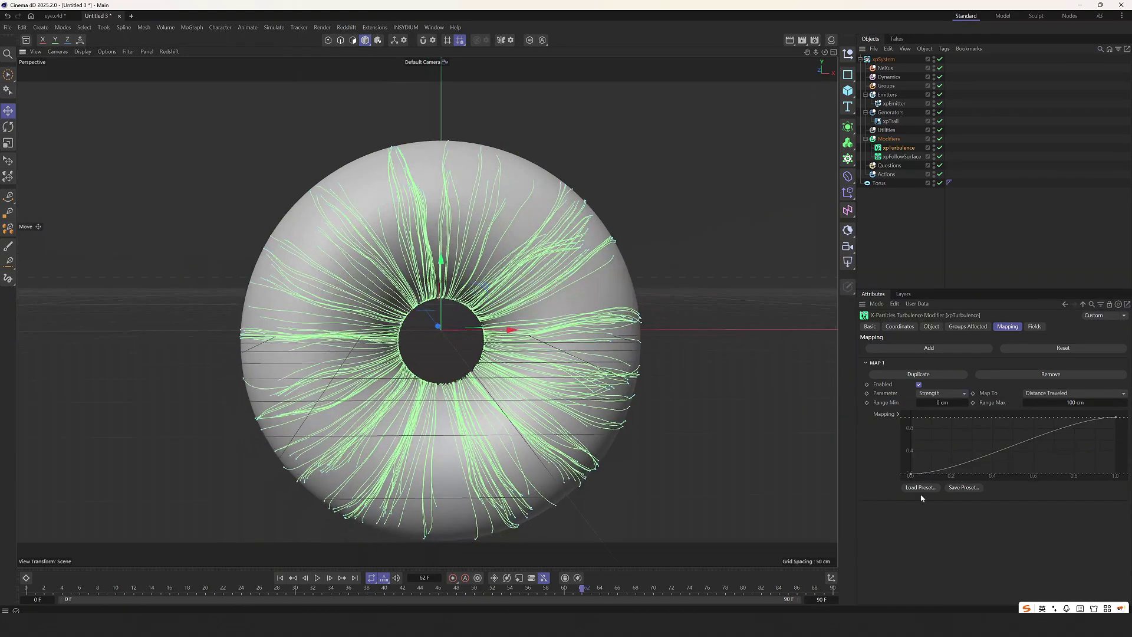
Set the mapping range from 1 cm to 40 cm and replay the simulation from the start to check the turbulence falloff.
left_click(937, 402)
left_click(278, 580)
left_click(317, 577)
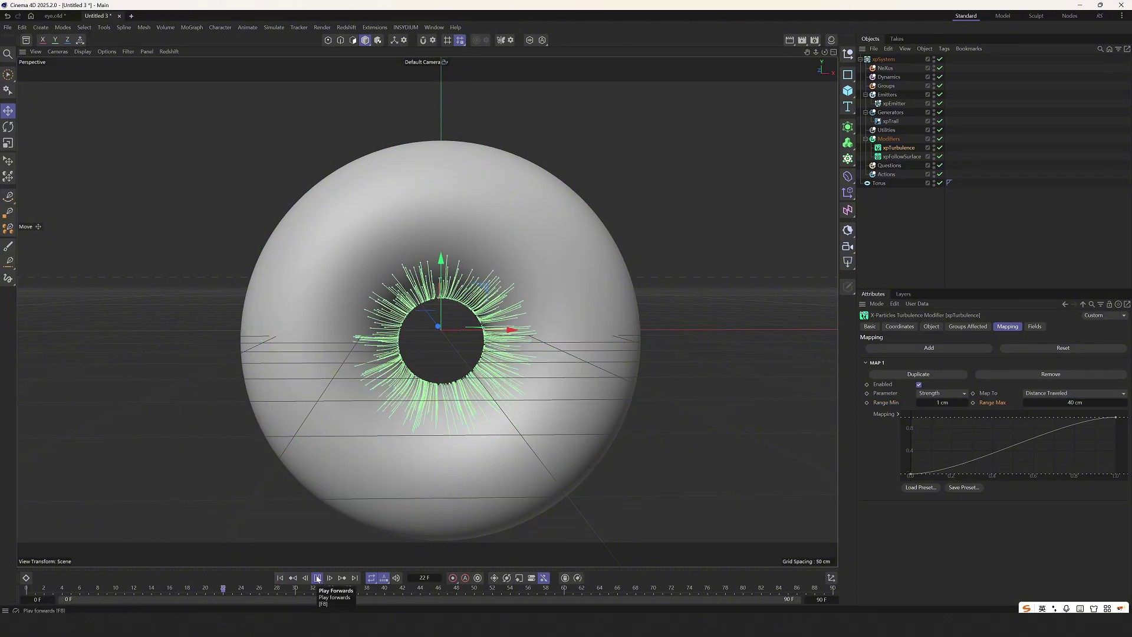
left_click(317, 578)
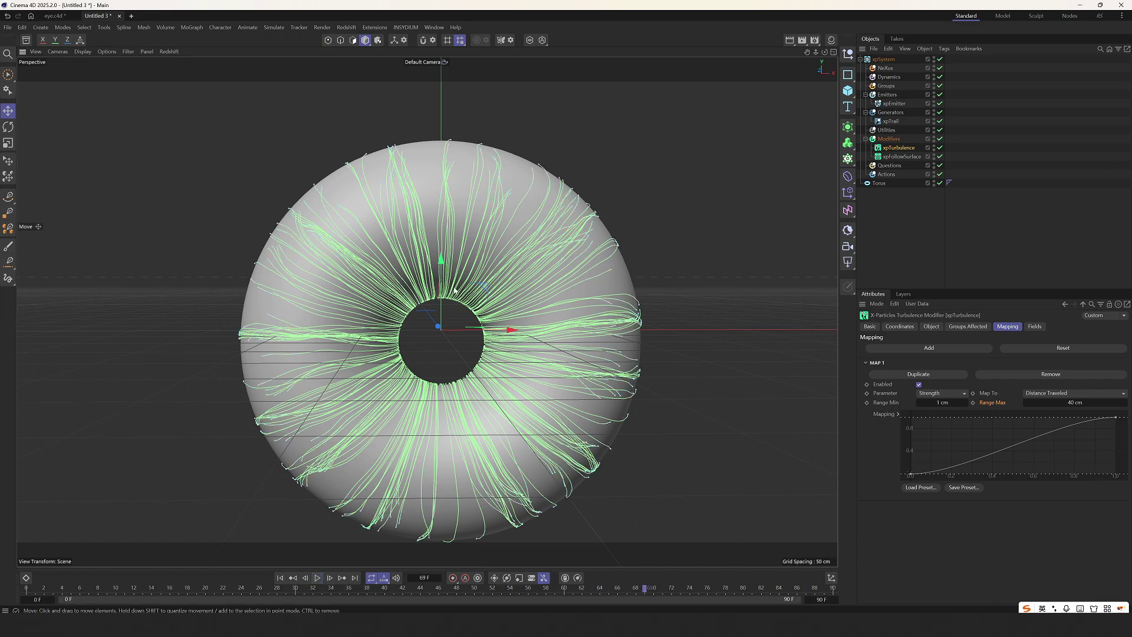
left_click_drag(452, 287, 439, 268, "alt")
scroll(438, 268, "up", 1)
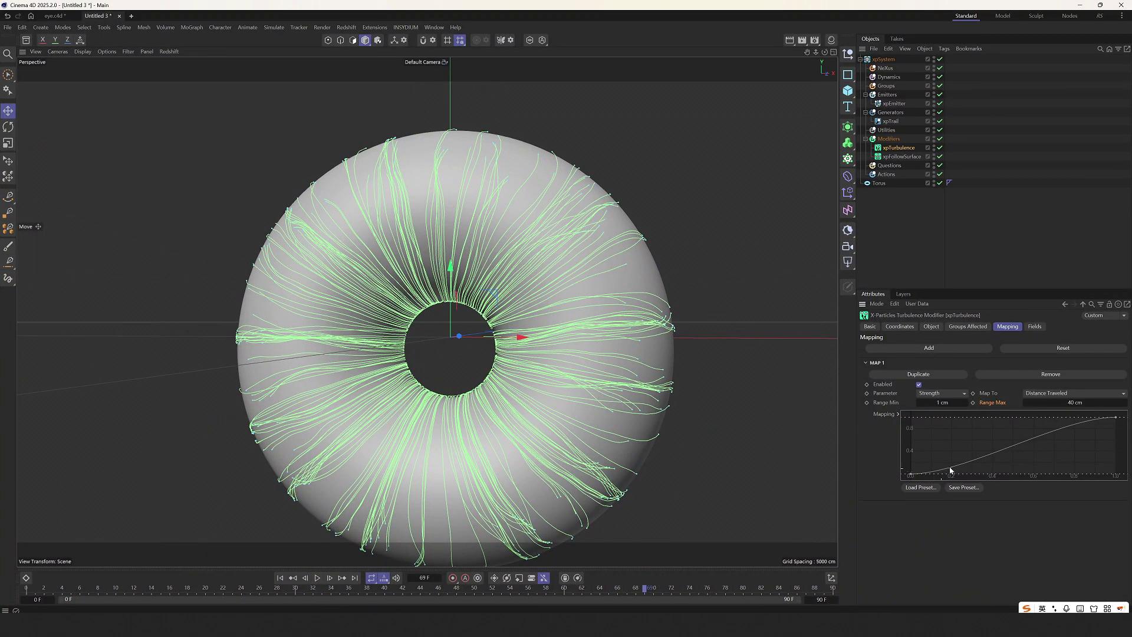
Reshape the mapping curve to rise quickly and level off near its end, and replay the simulation to inspect the trails.
left_click_drag(1076, 418, 990, 418)
left_click(280, 578)
left_click(317, 577)
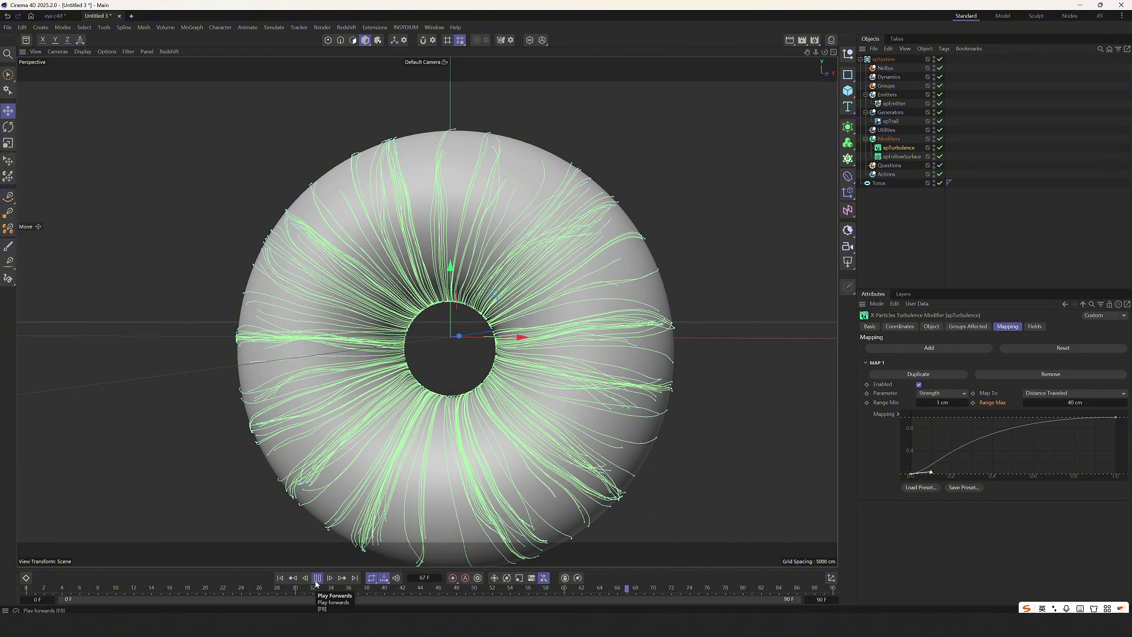
left_click(316, 582)
left_click_drag(318, 317, 374, 209, "alt")
left_click_drag(370, 248, 254, 257, "alt")
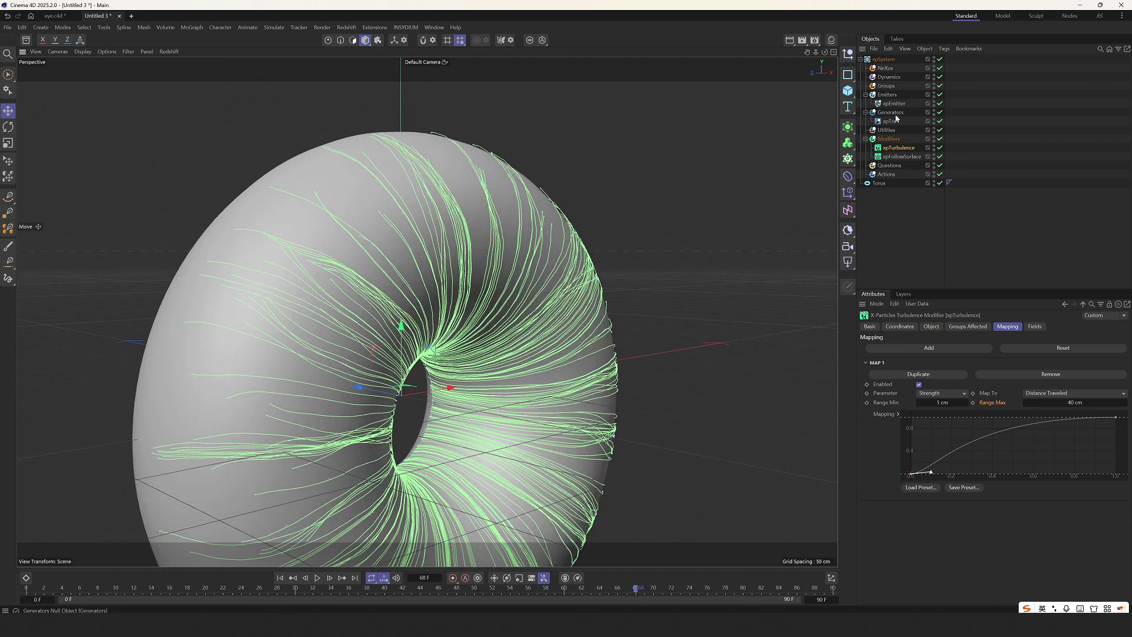
Set the Follow Surface modifier's offset to 12 cm with 6 cm variation and replay the simulation from the start.
left_click(901, 156)
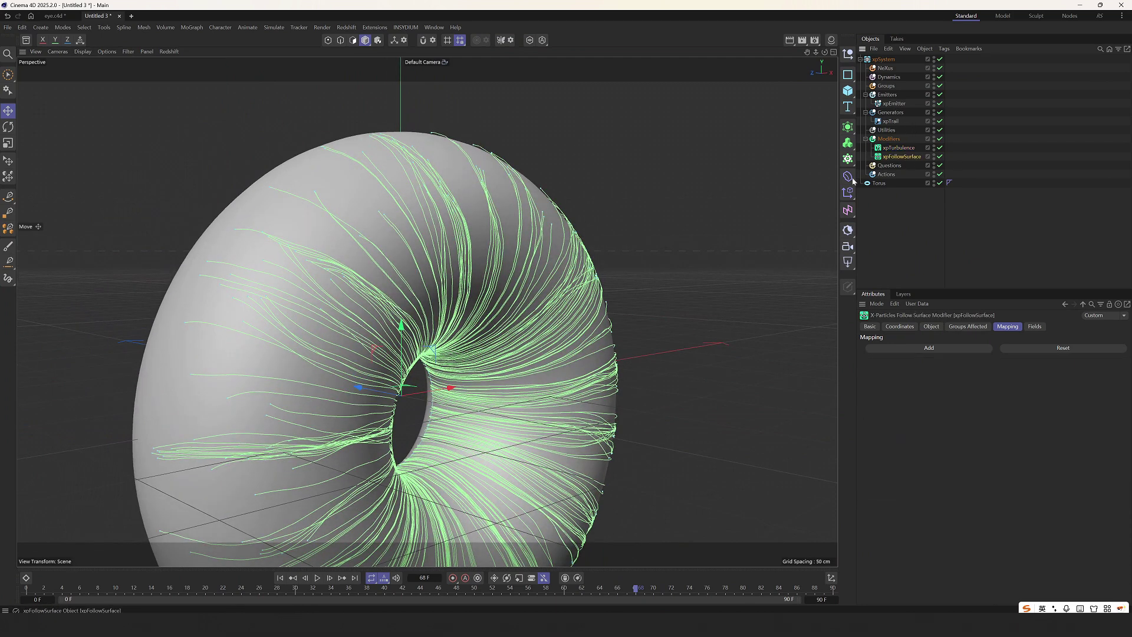
left_click(929, 326)
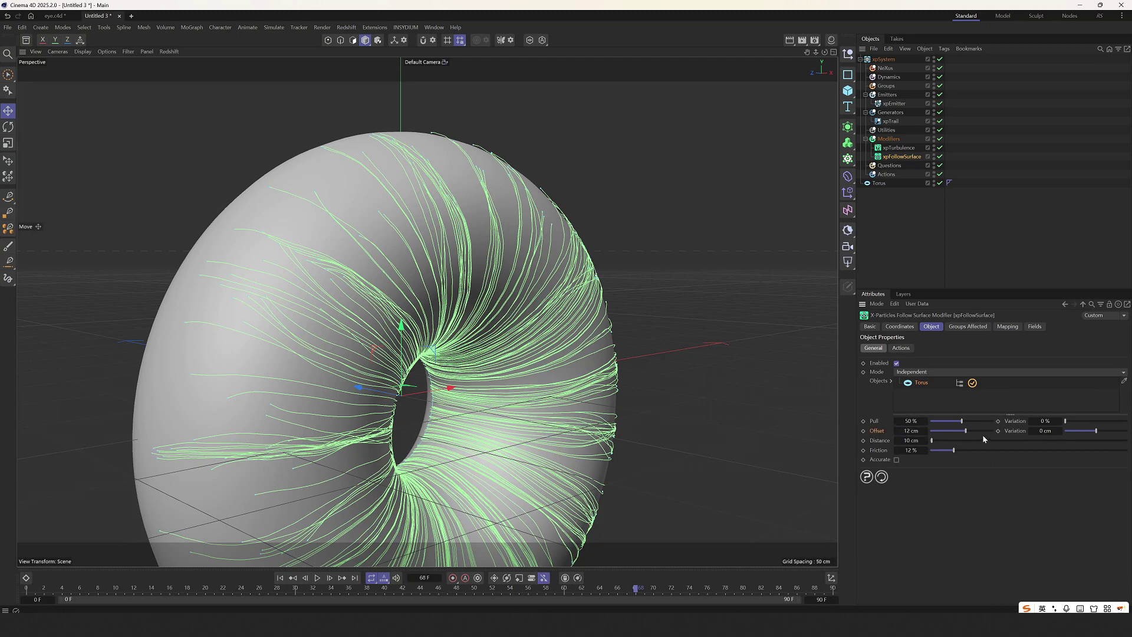
left_click(1040, 431)
type("6")
key("Return")
middle_click_drag(448, 248, 436, 237, "alt")
scroll(436, 237, "down", 3)
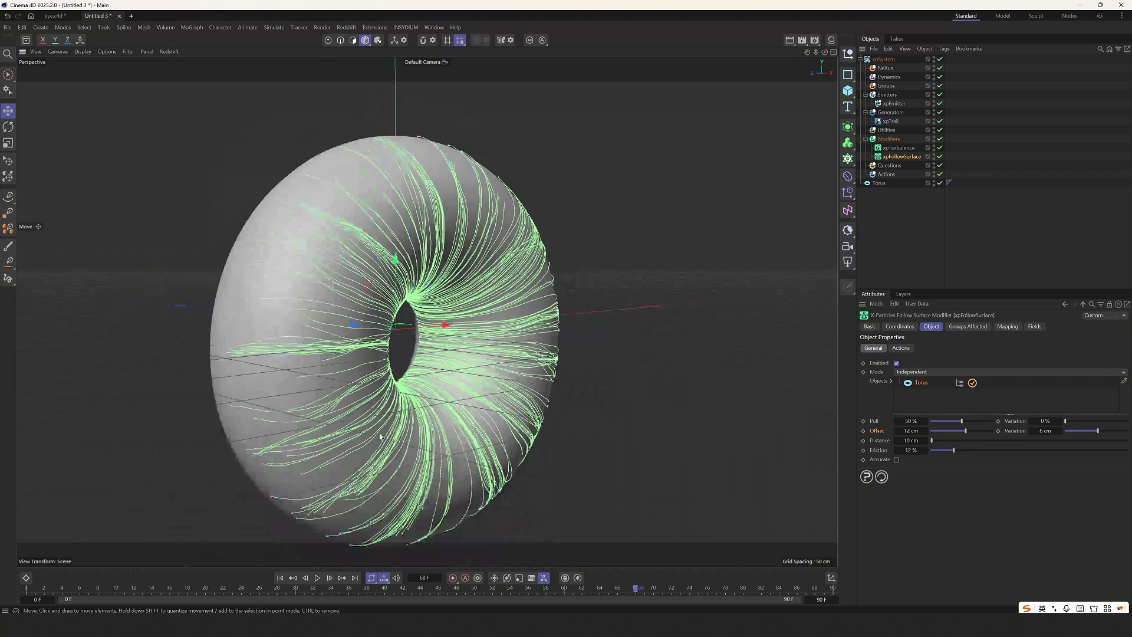
left_click(280, 577)
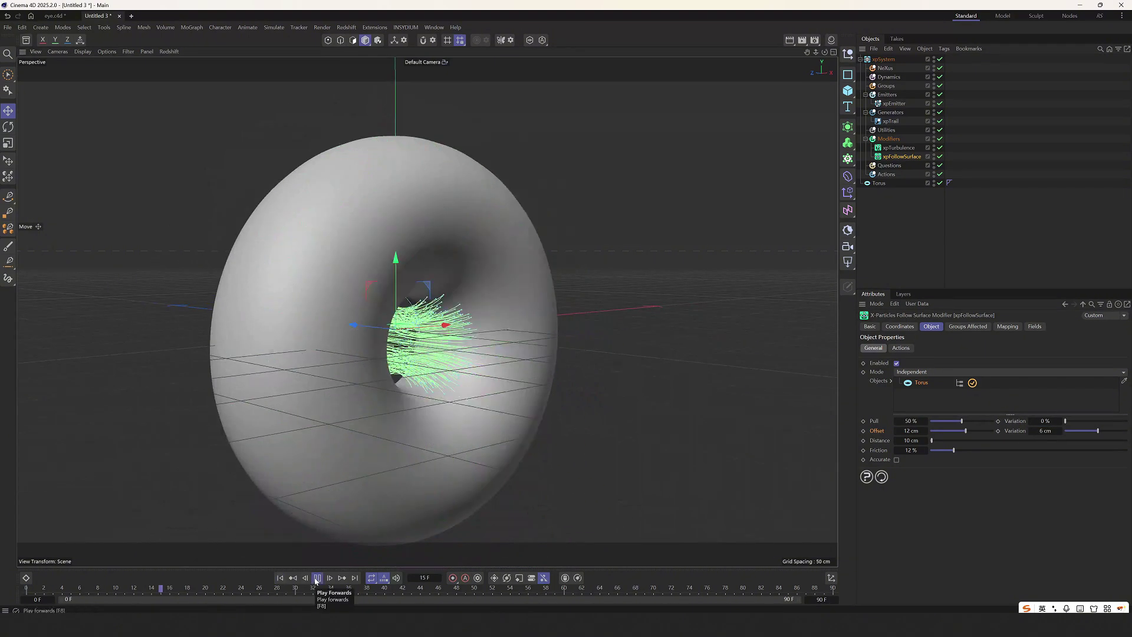
Play the simulation and examine how far the trails lift off the torus from the front and side.
left_click(316, 577)
left_click_drag(400, 303, 358, 267, "alt")
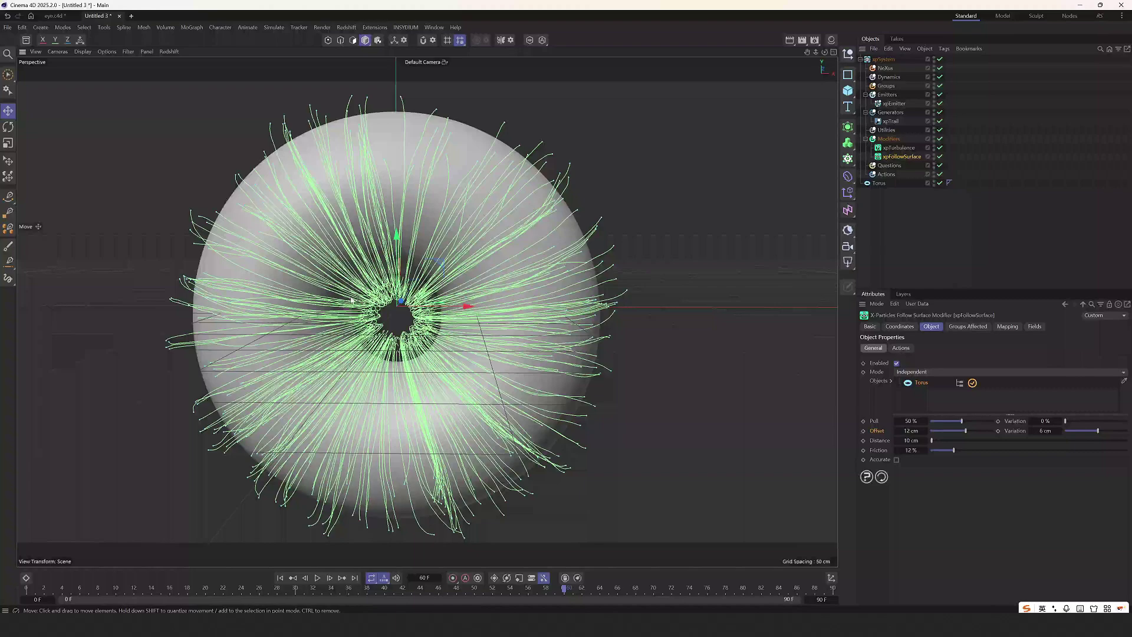
left_click_drag(350, 315, 316, 286, "alt")
left_click(316, 578)
left_click_drag(295, 328, 200, 331, "alt")
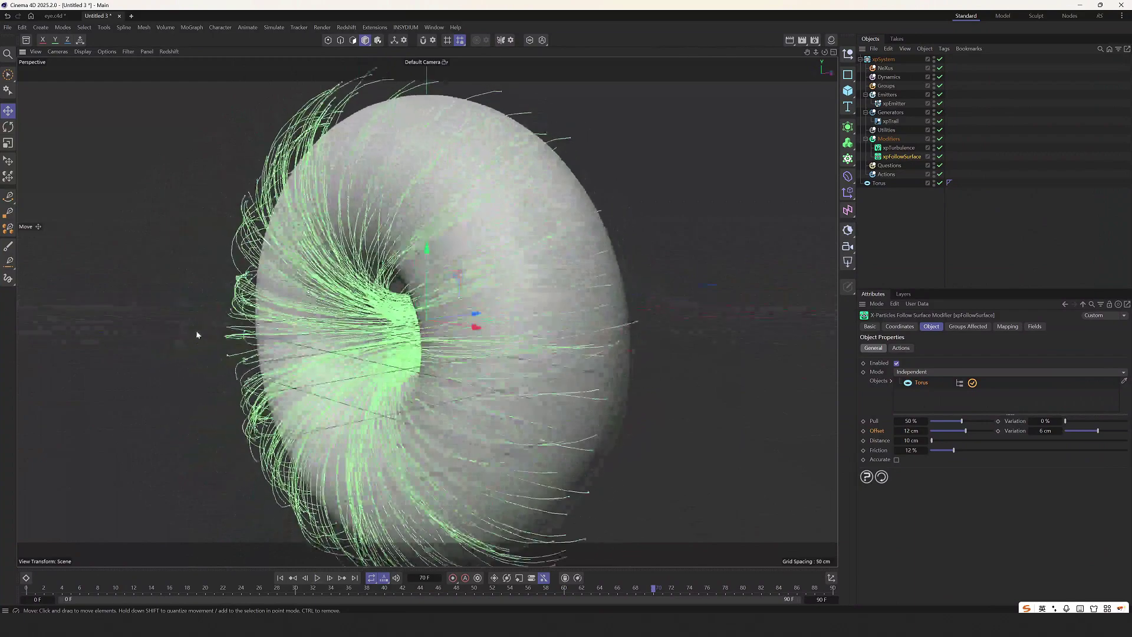
left_click_drag(293, 236, 236, 243, "alt")
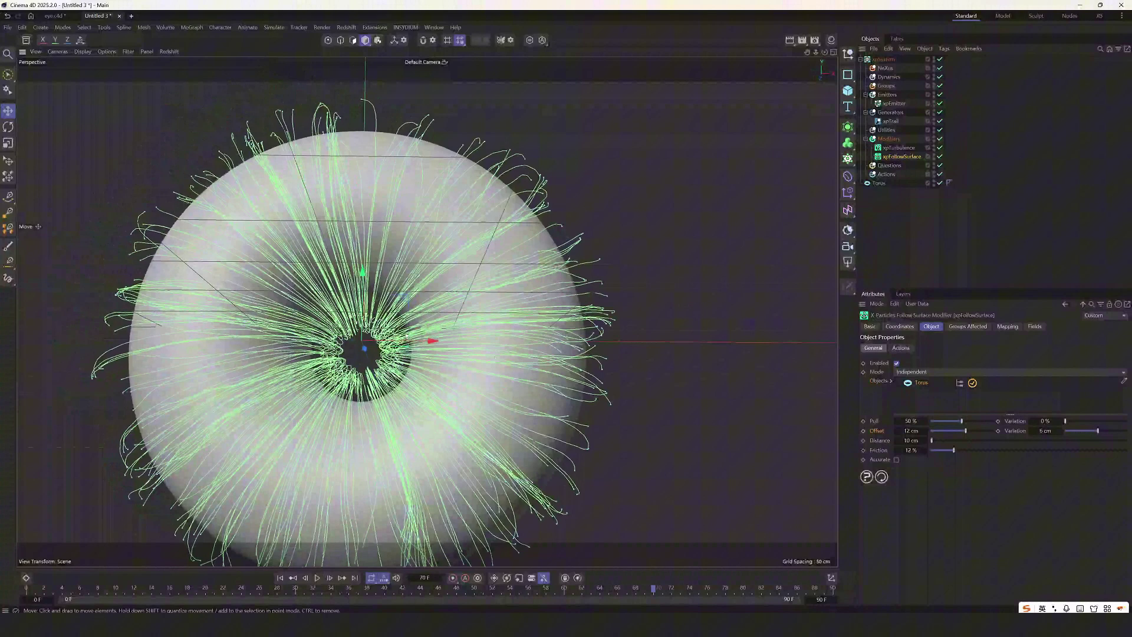
Add a mapping to the Follow Surface modifier that drives Offset by Distance Traveled.
left_click(1007, 326)
left_click(947, 349)
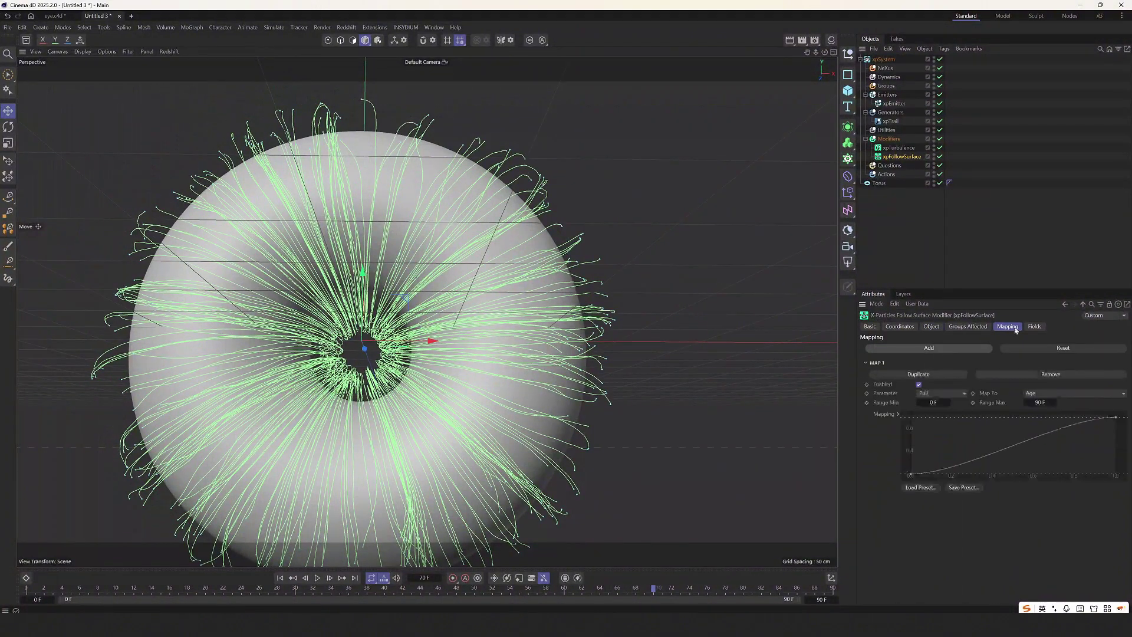
left_click(947, 393)
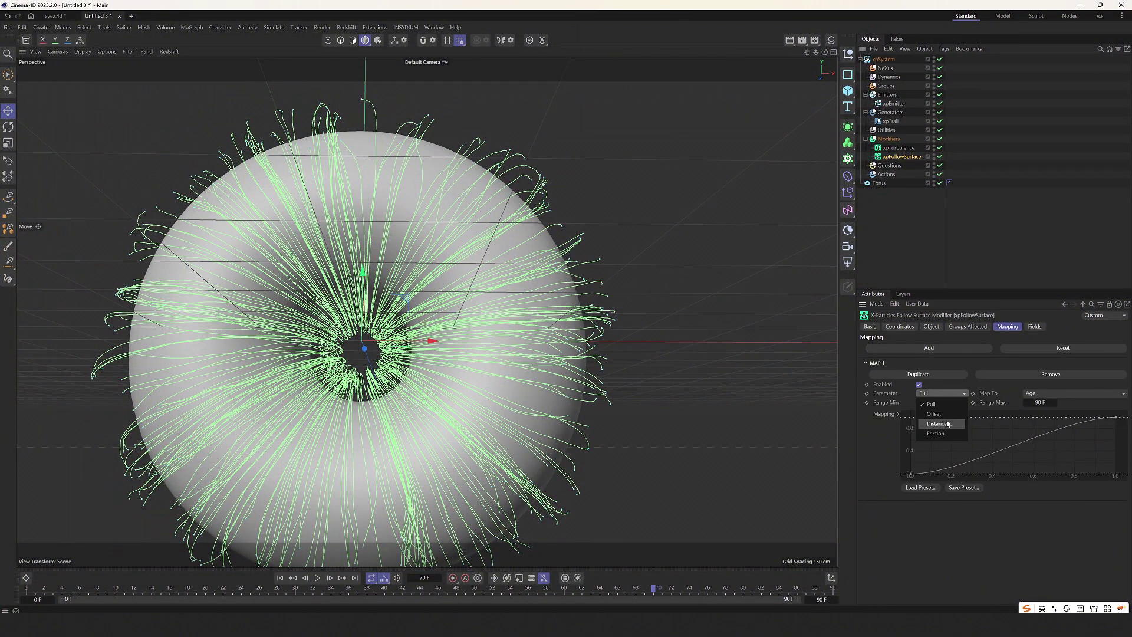
left_click(928, 414)
left_click(1039, 393)
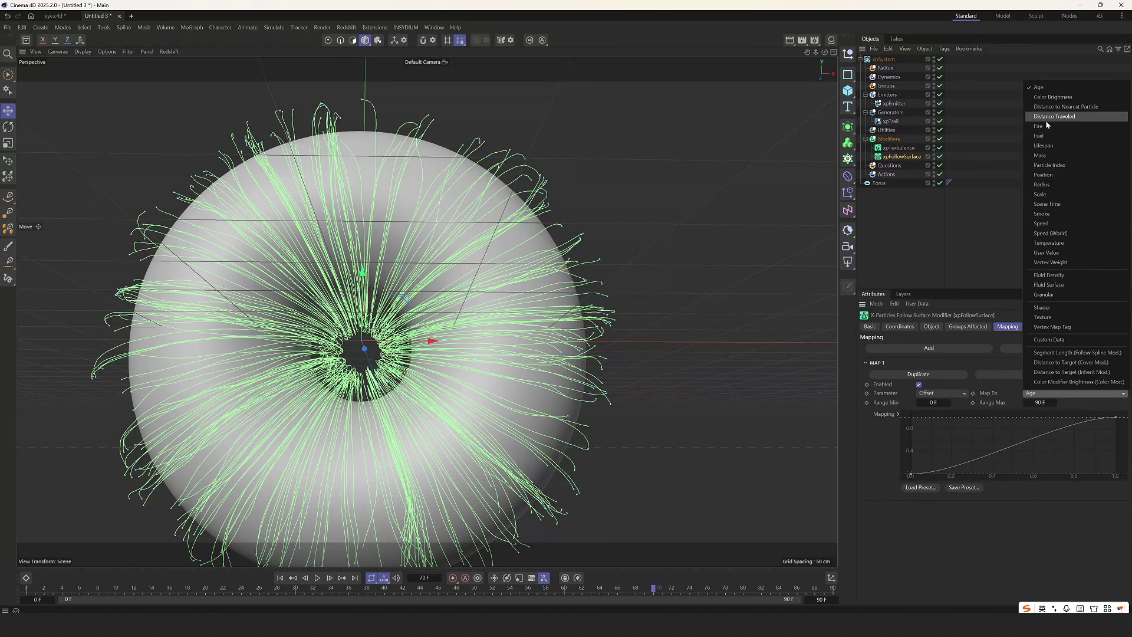
left_click(1061, 117)
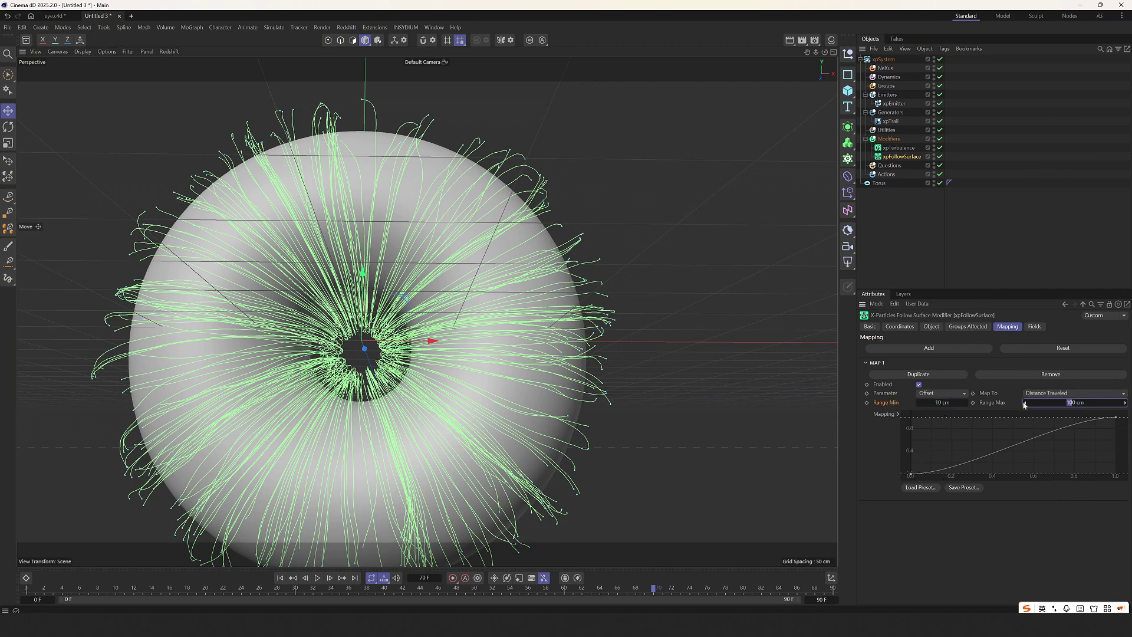
Set the offset mapping's range from 10 cm to 30 cm and replay the simulation from the start.
left_click(280, 577)
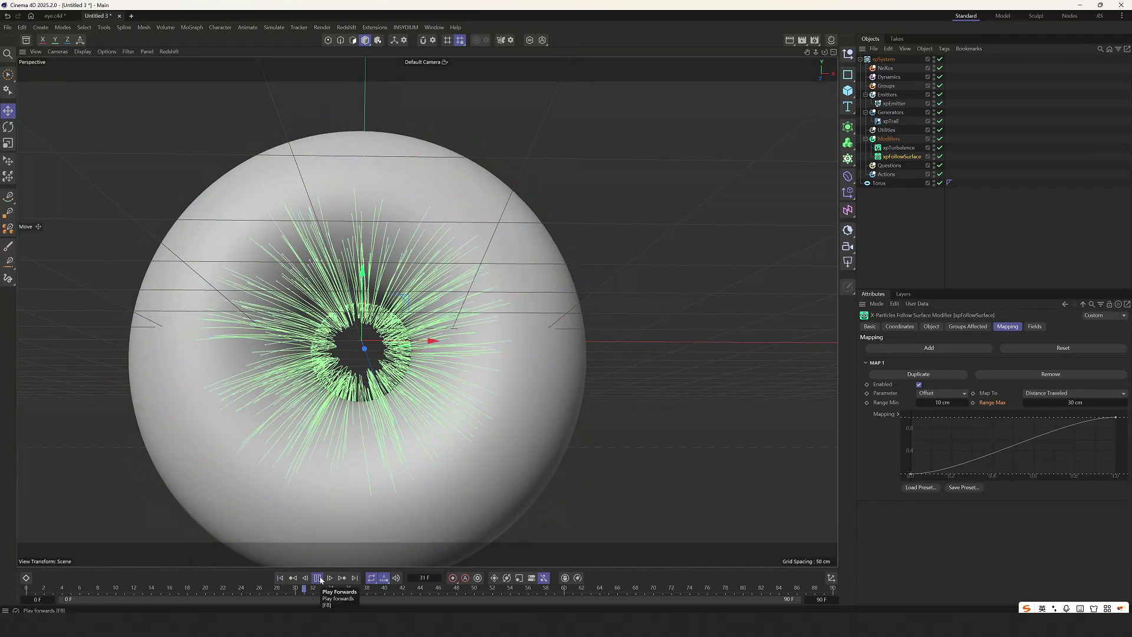
left_click(318, 578)
left_click_drag(304, 407, 576, 399, "alt")
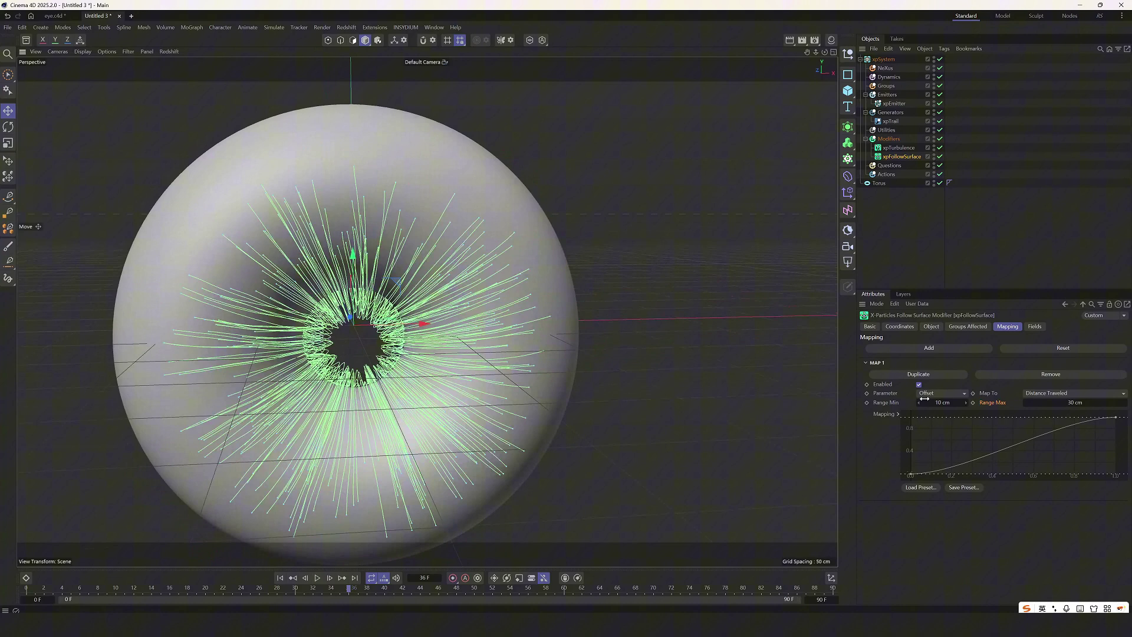
Set the offset mapping's range from 30 cm to 80 cm and replay the simulation from the start.
left_click(1075, 402)
left_click(280, 578)
left_click(317, 578)
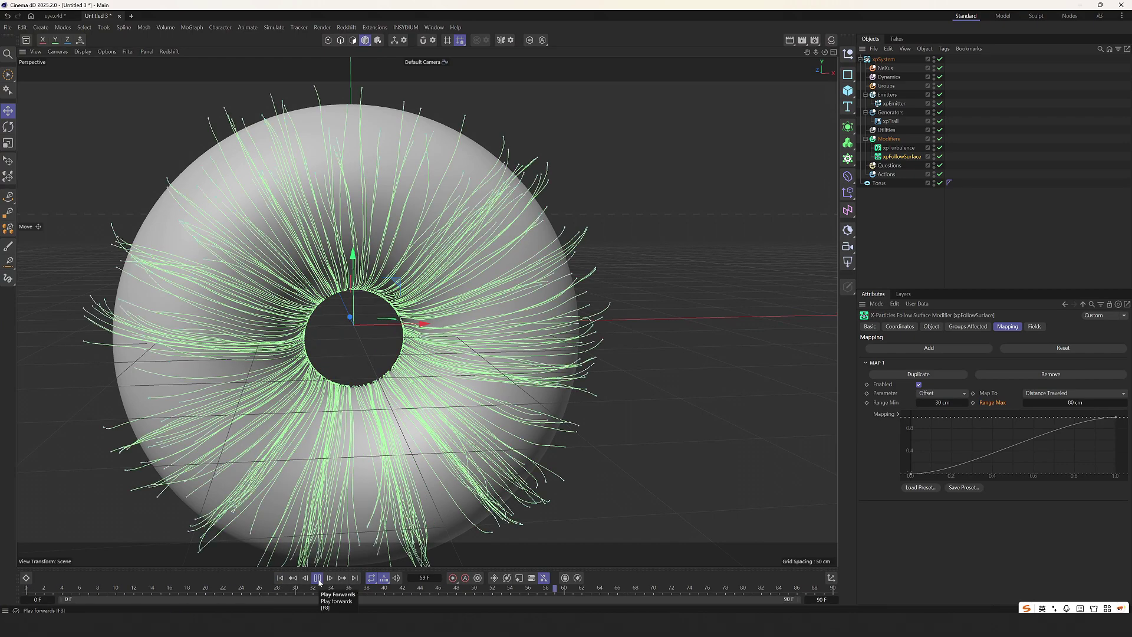
left_click(318, 581)
Examine the trails around the torus hole and along the outer rim from the front and the side.
scroll(371, 321, "down", 3)
left_click_drag(386, 413, 383, 386, "alt")
scroll(323, 399, "up", 2)
scroll(378, 313, "up", 2)
mouse_move(371, 316)
left_mouse_down("alt")
mouse_move(439, 314)
mouse_move(378, 318)
left_mouse_up("alt")
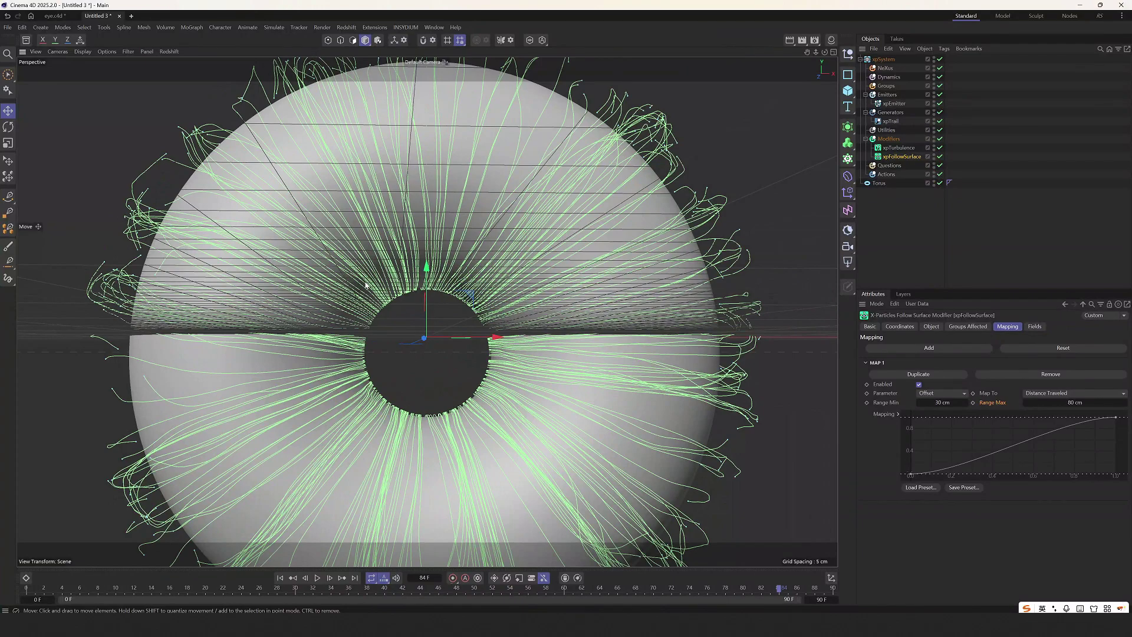
left_click_drag(366, 286, 307, 219, "alt")
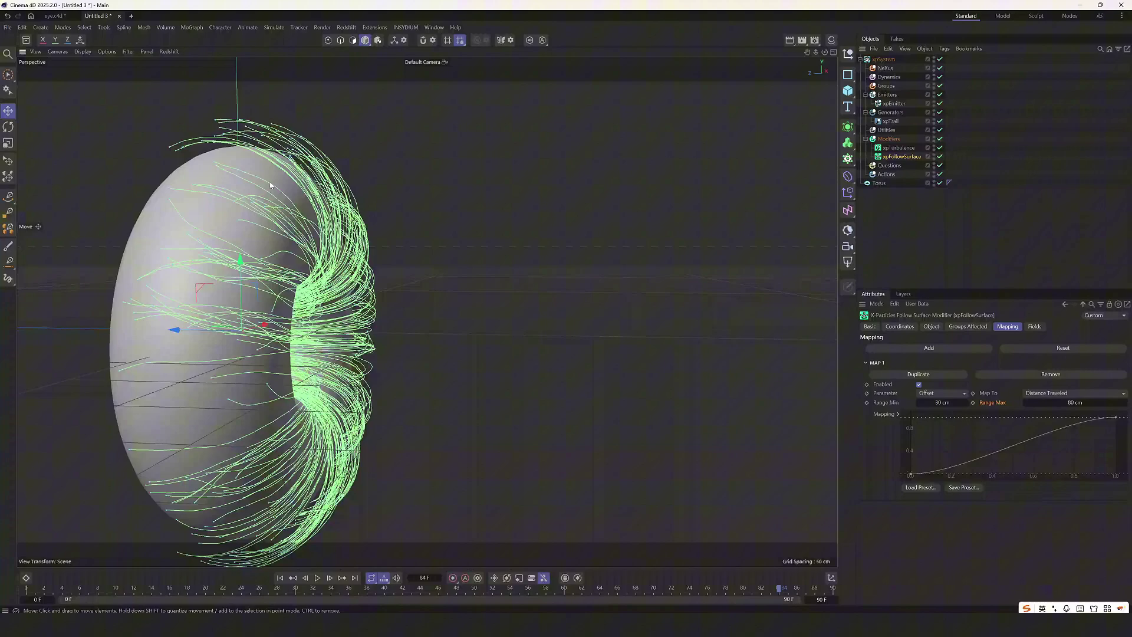
left_click_drag(270, 184, 250, 157, "alt")
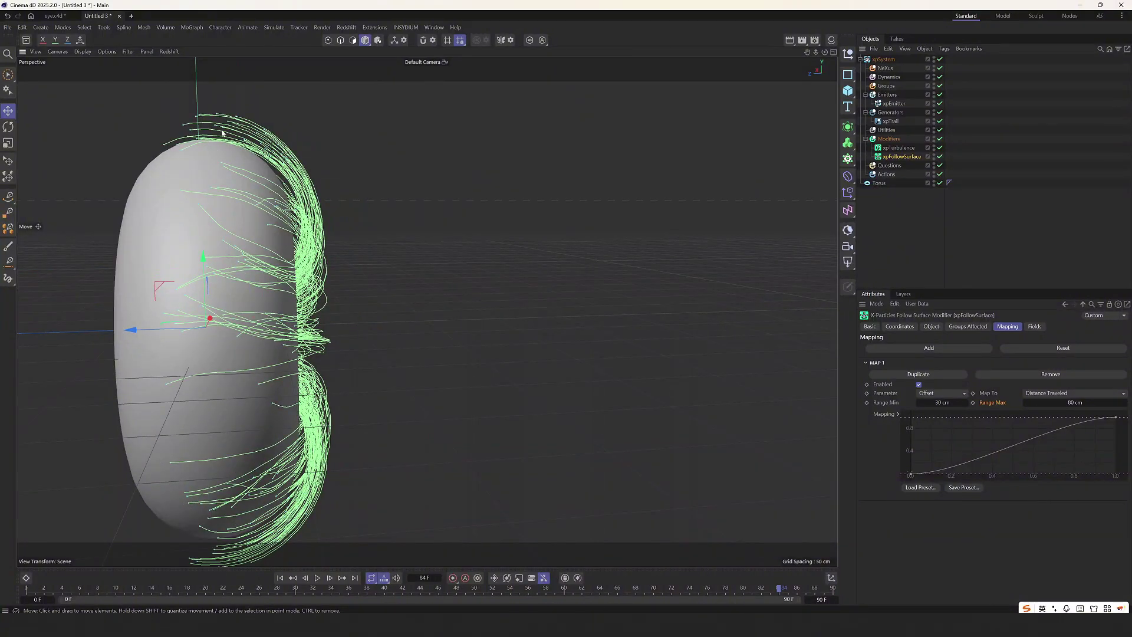
left_click_drag(230, 134, 368, 324, "alt")
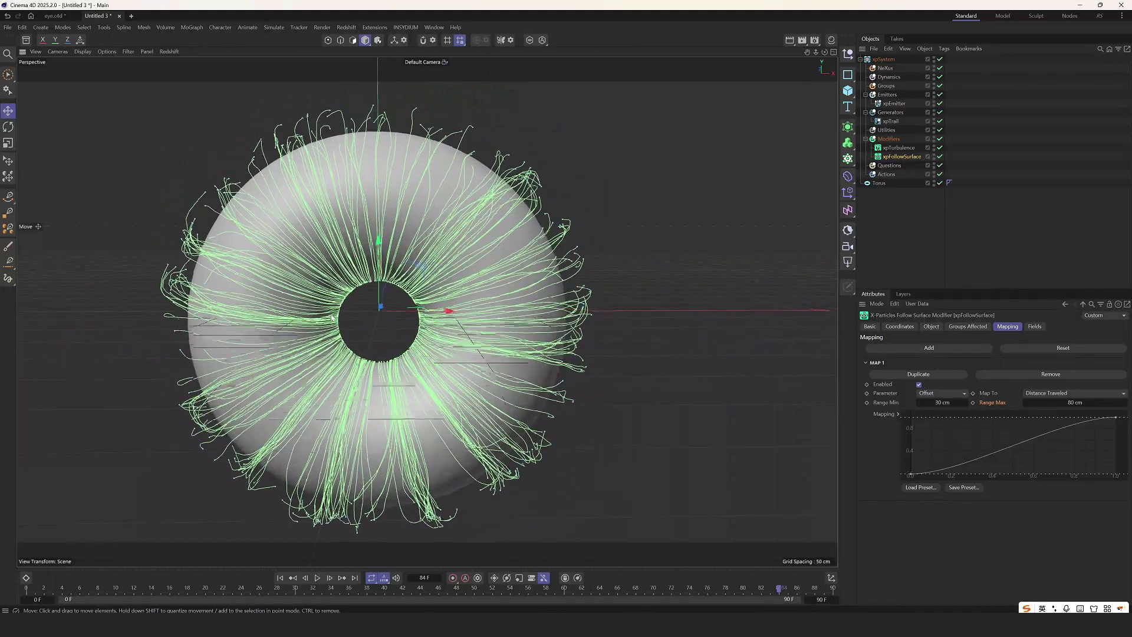
Add an xpSpeed motion modifier to the system's Modifiers folder.
left_click(1029, 200)
left_click(898, 141)
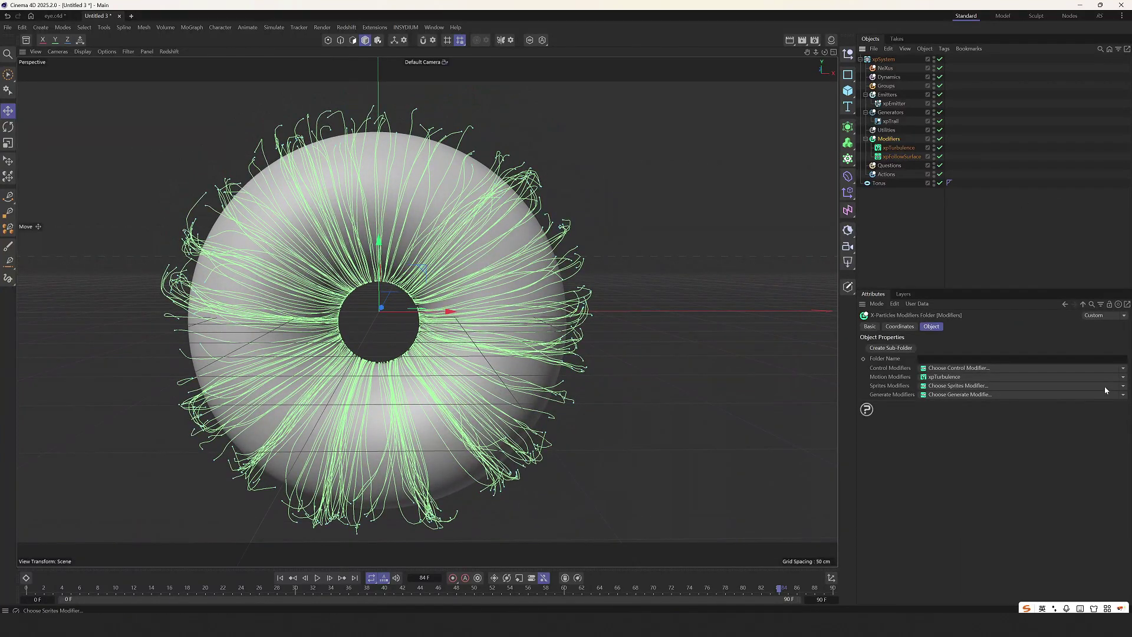
left_click(1121, 379)
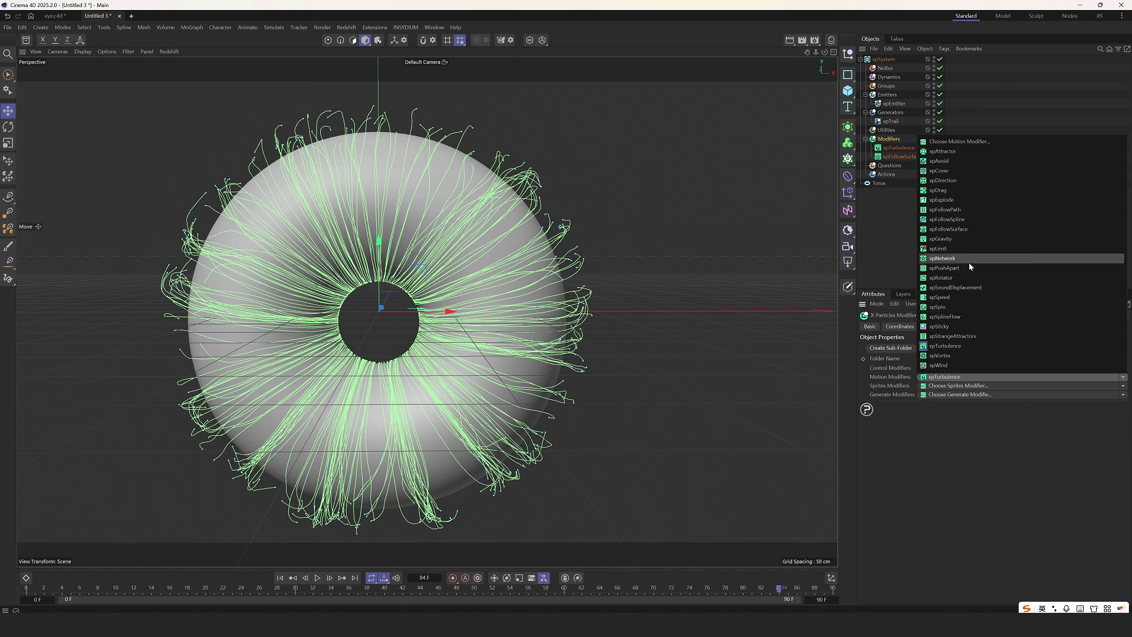
left_click(954, 298)
left_click(931, 326)
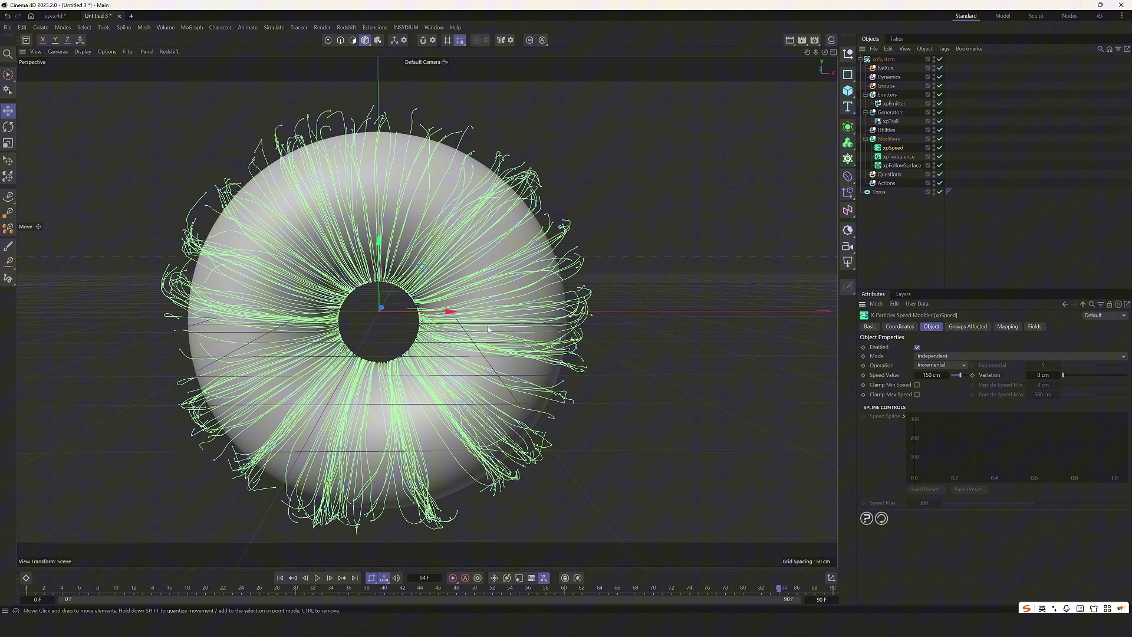
Replay the simulation to check the Speed modifier's effect on the trails.
left_click(317, 577)
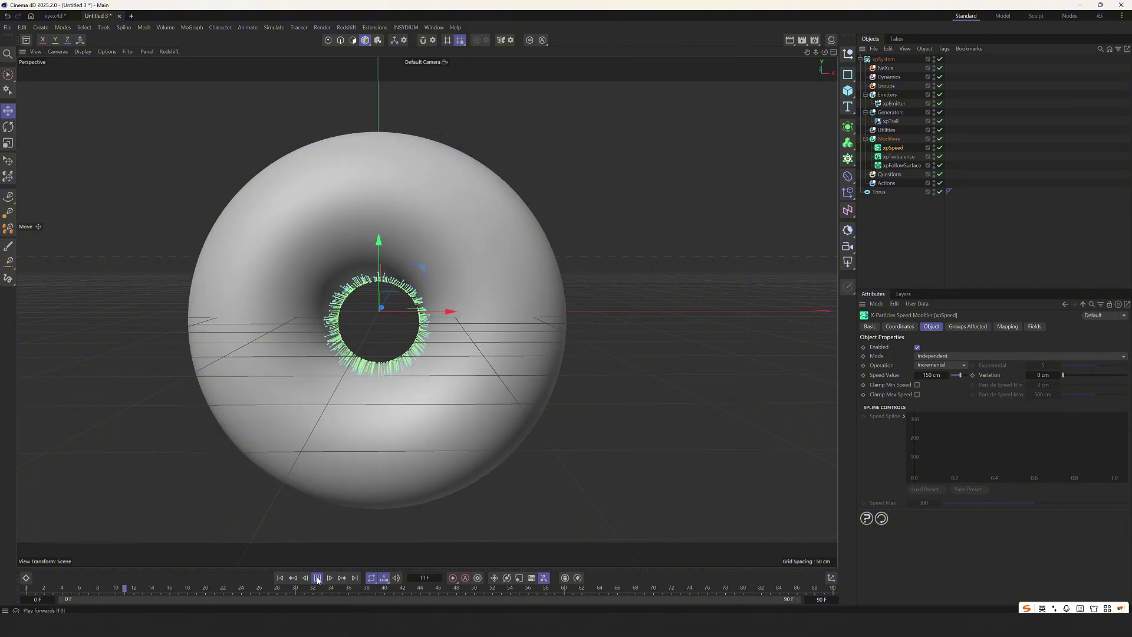
left_click(317, 578)
left_click_drag(265, 343, 295, 343, "alt")
Disable the Speed modifier and replay the simulation from the start.
left_click(939, 147)
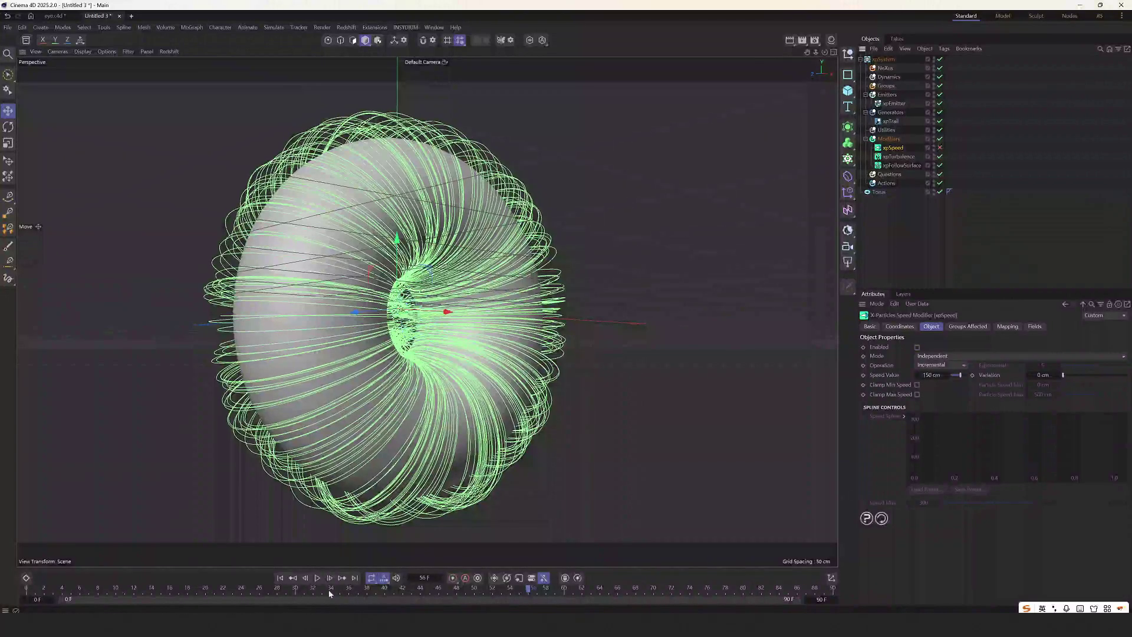
left_click(284, 580)
left_click(281, 577)
left_click(317, 578)
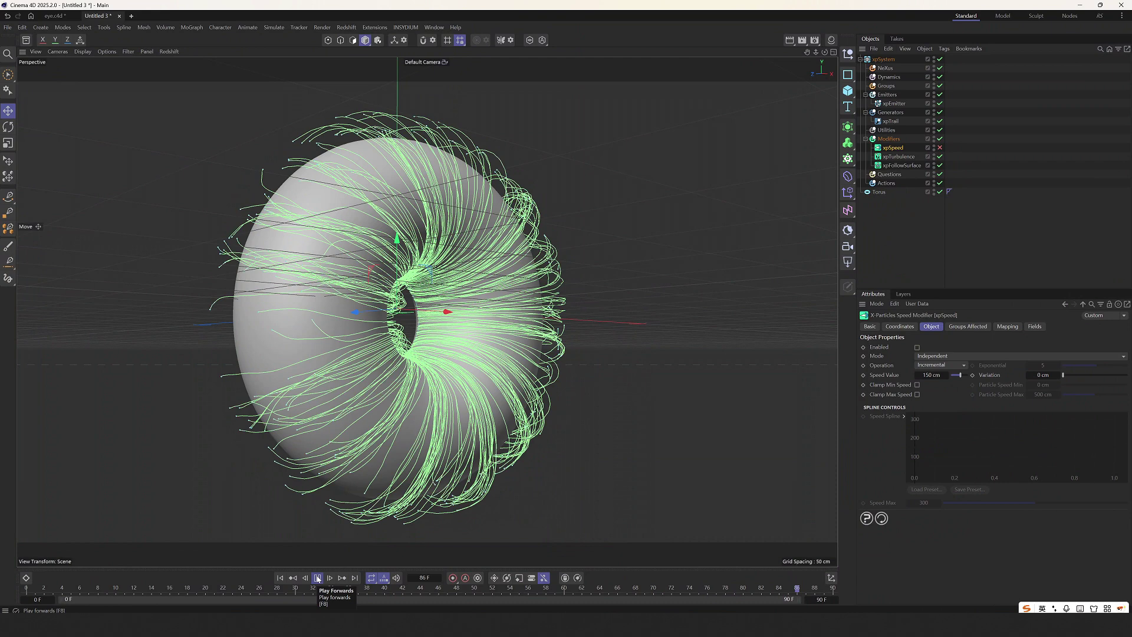
Extend the project's end frame to 390 F.
left_click(814, 599)
type("3")
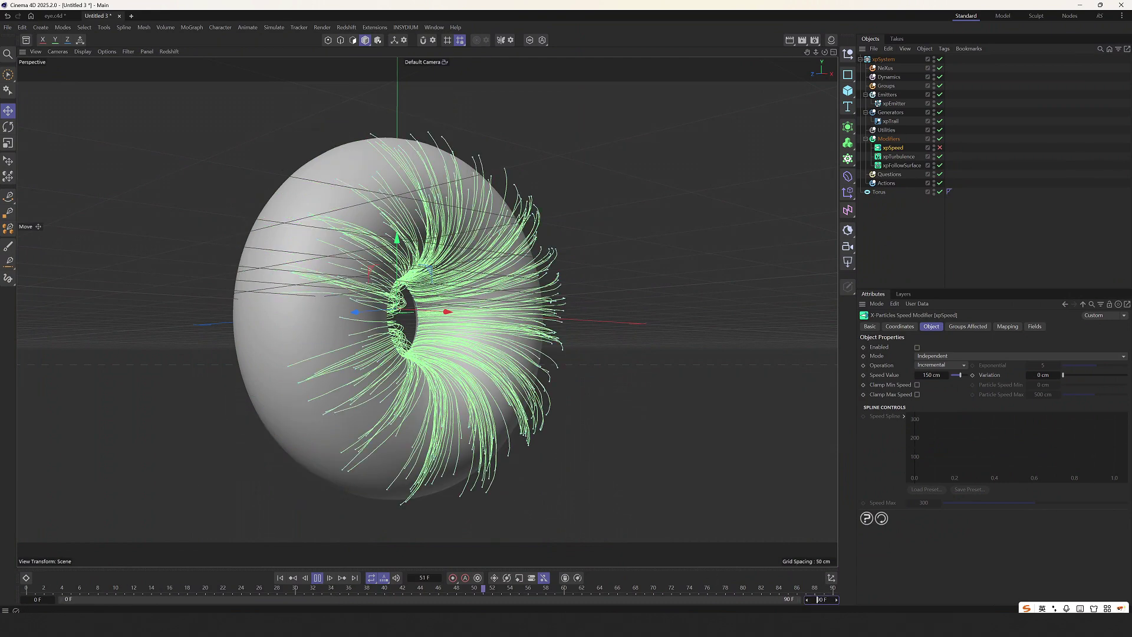
key("Return")
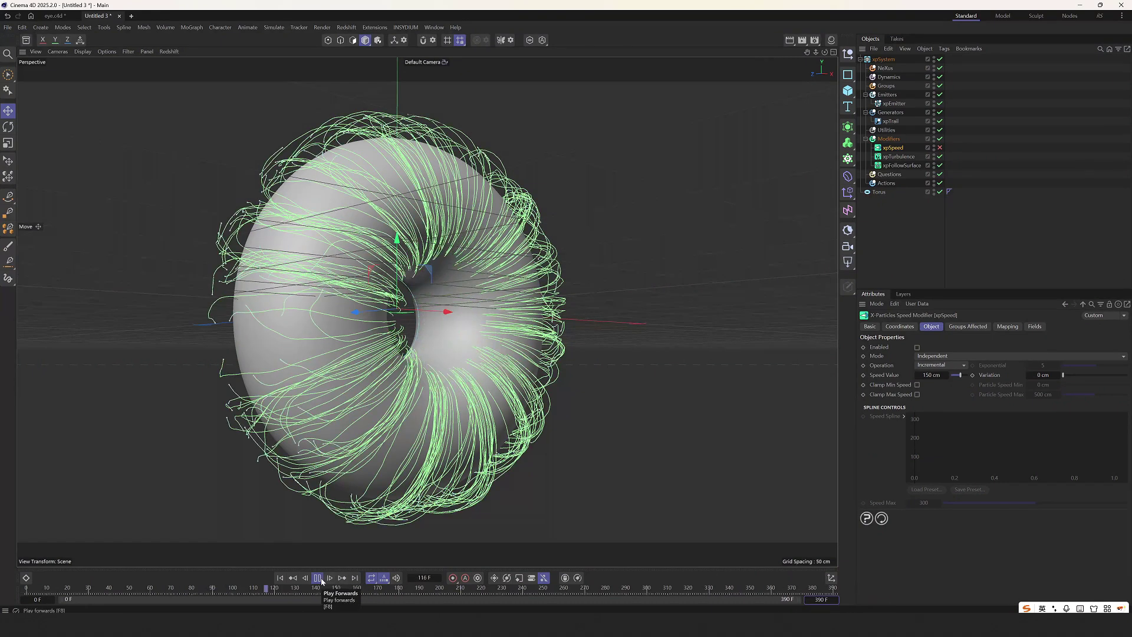
Replay the simulation from the start over the longer timeline and examine the trails from the side and front.
left_click(320, 579)
left_click_drag(254, 454, 306, 444, "alt")
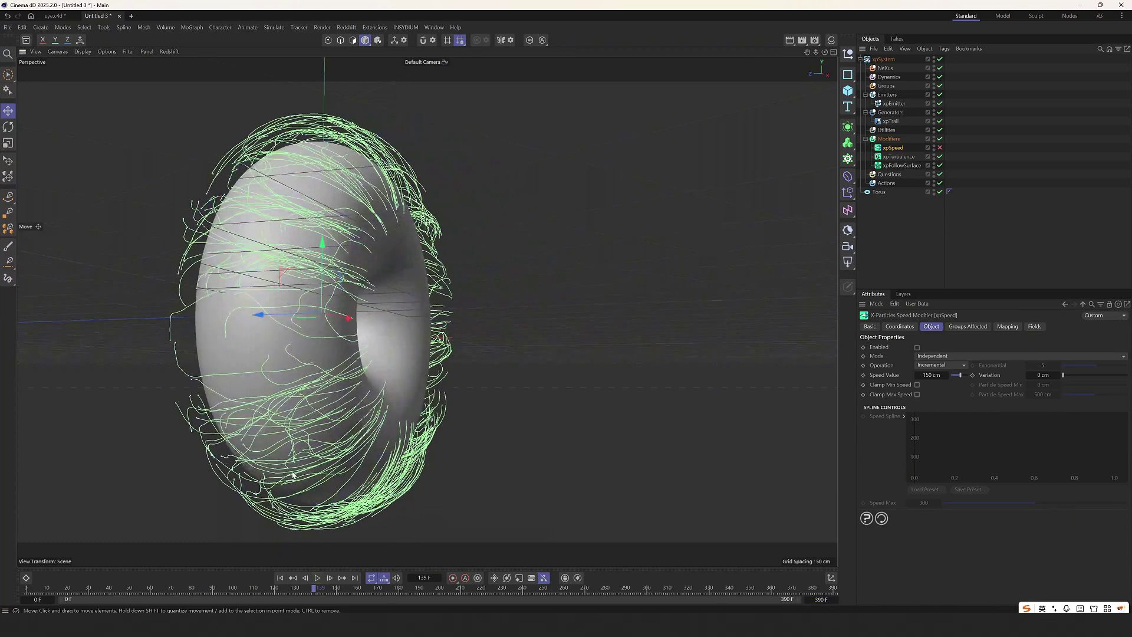
left_click(280, 577)
left_click(317, 578)
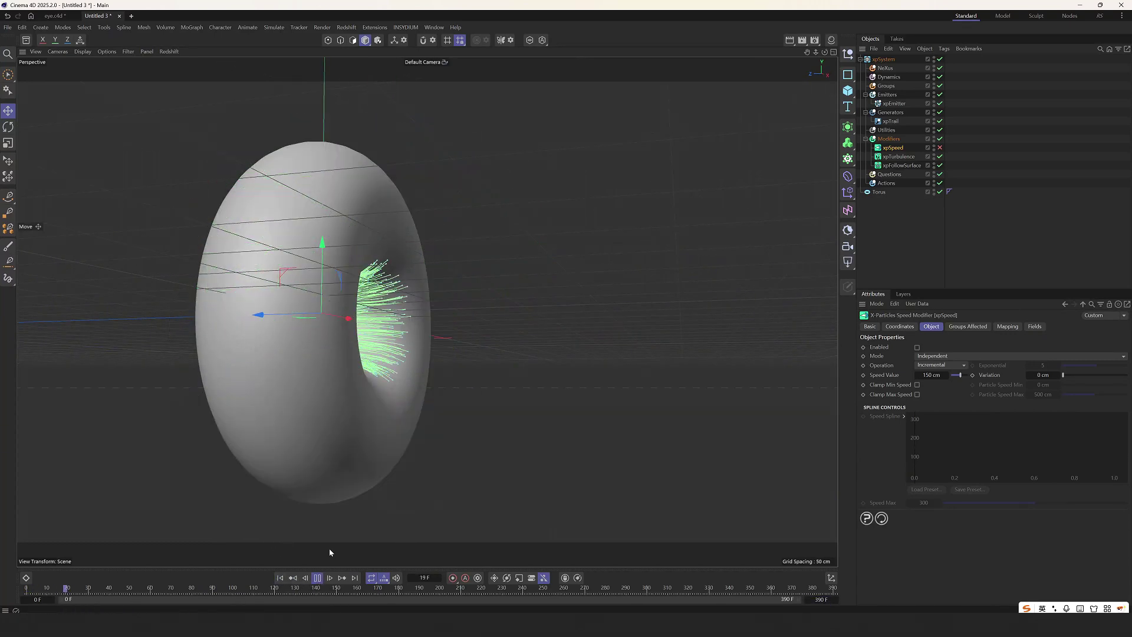
left_click(320, 579)
left_click_drag(260, 425, 416, 425, "alt")
Review the mapping settings of the turbulence and Follow Surface modifiers against the trails on the torus.
left_click(899, 157)
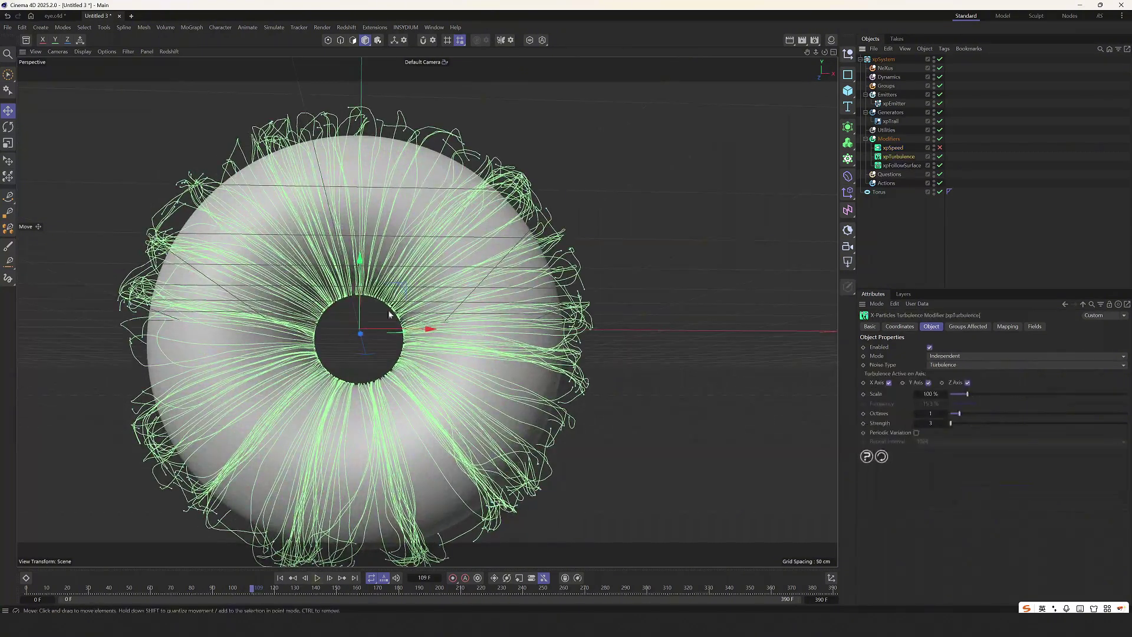
left_click_drag(319, 259, 345, 300, "alt")
left_click(1003, 327)
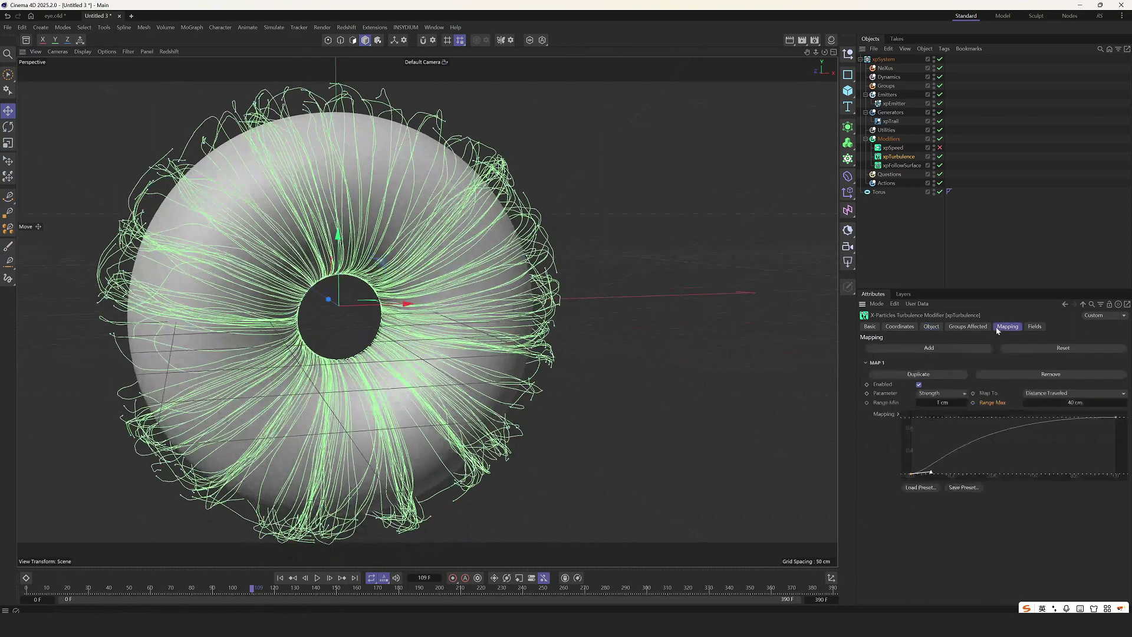
left_click(908, 165)
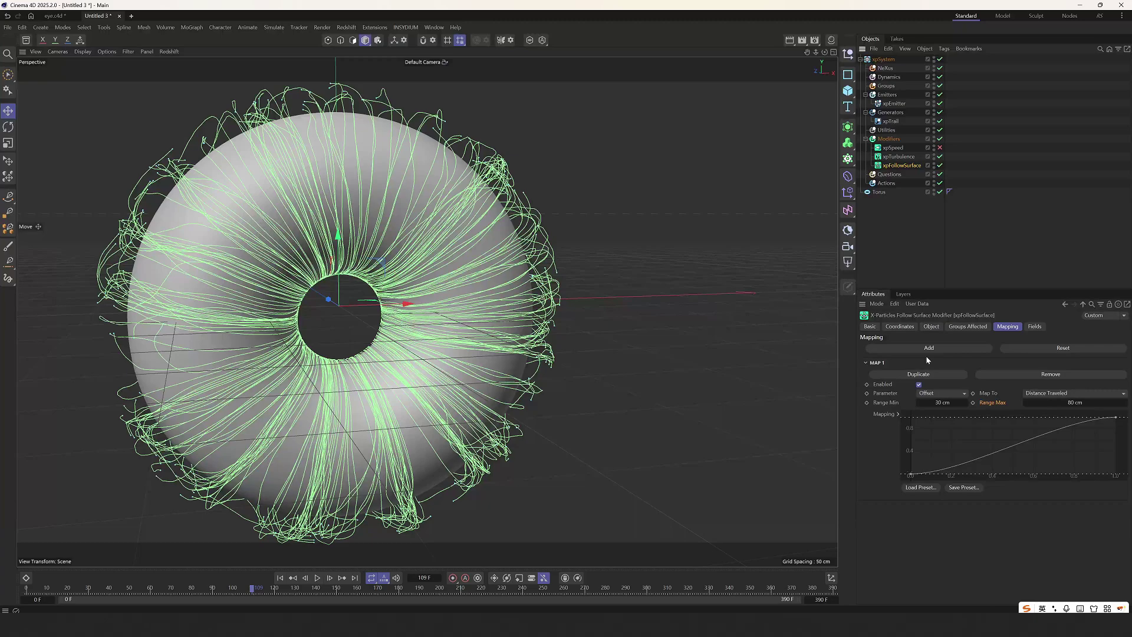
left_click_drag(311, 330, 392, 334, "alt")
left_click_drag(311, 333, 247, 330, "alt")
left_click_drag(266, 239, 303, 210, "alt")
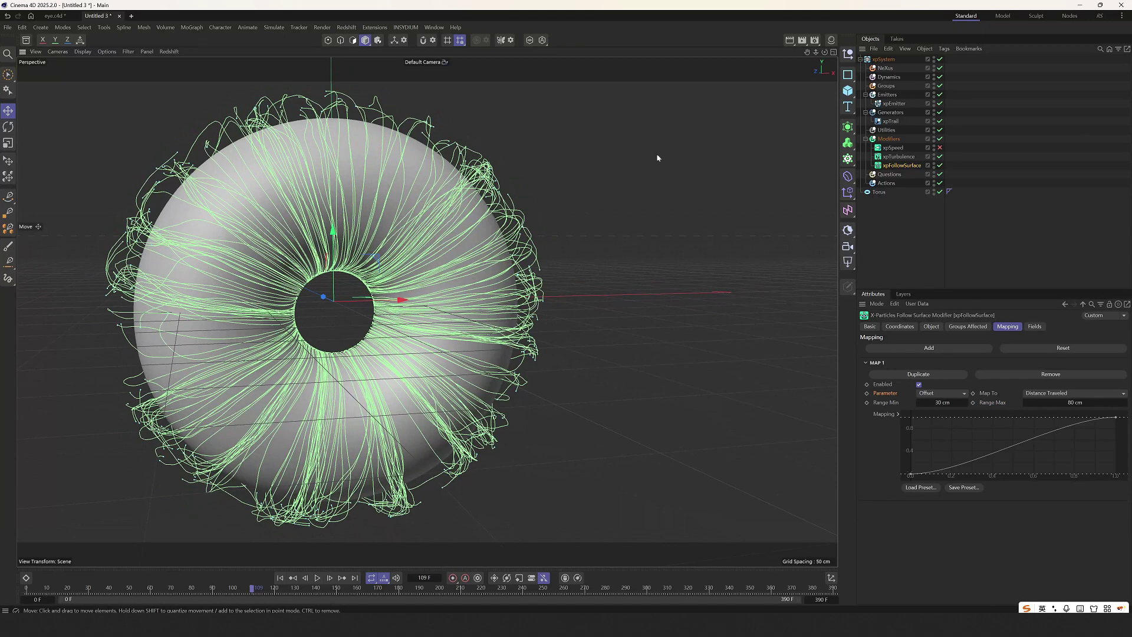
Enable the Speed modifier and set its operation to Acceleration with an Exponential value of -5.
left_click(910, 148)
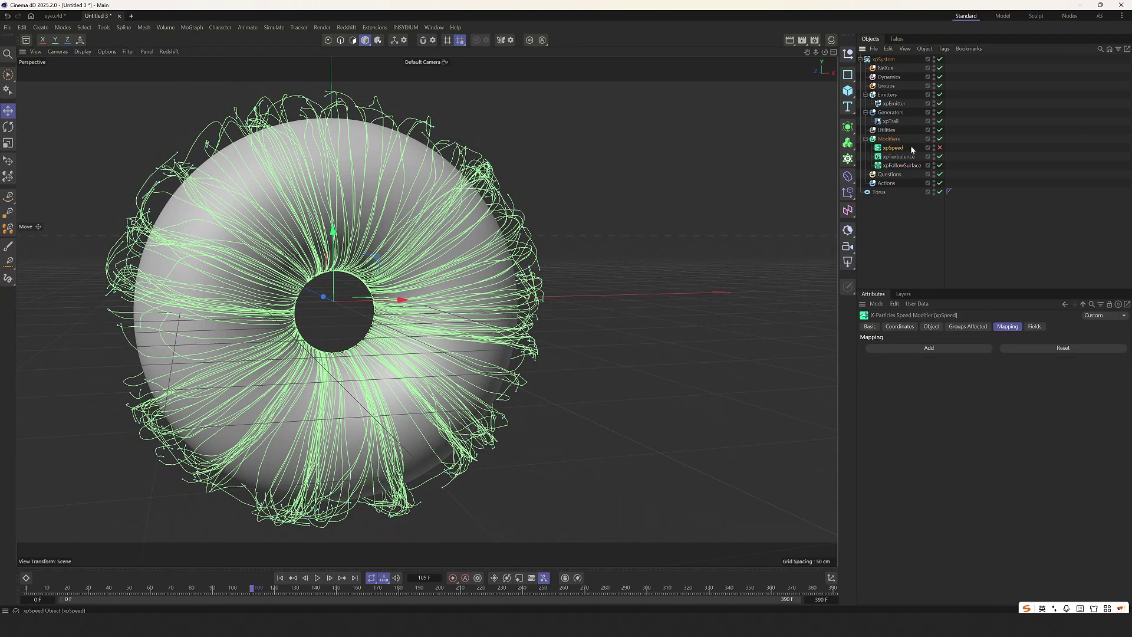
left_click(933, 327)
left_click(926, 366)
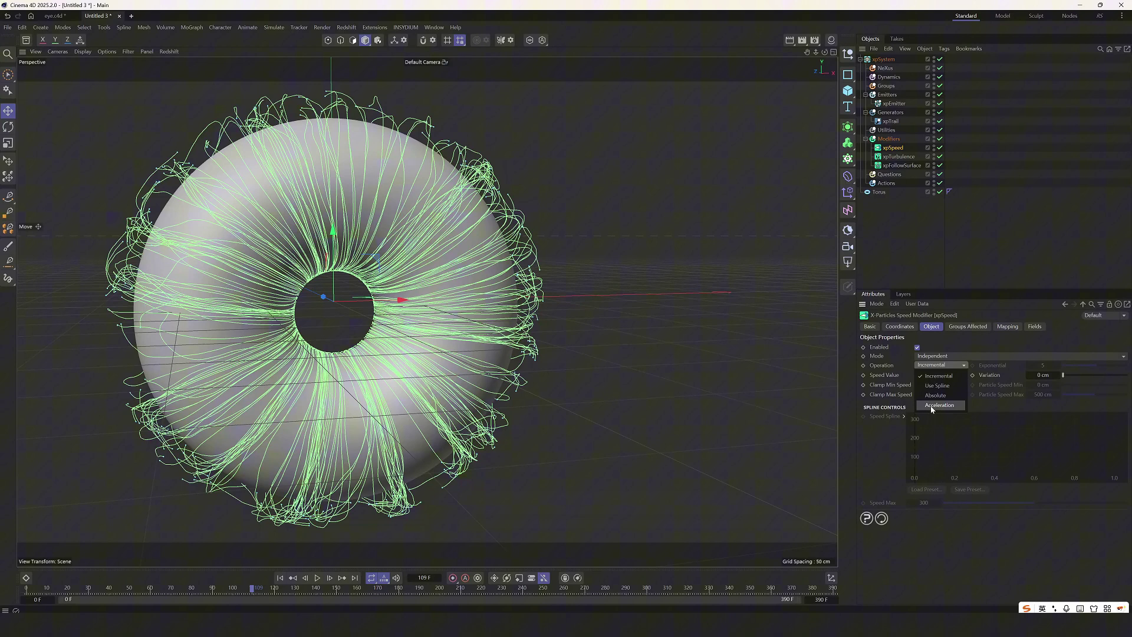
left_click(934, 404)
left_click(1042, 366)
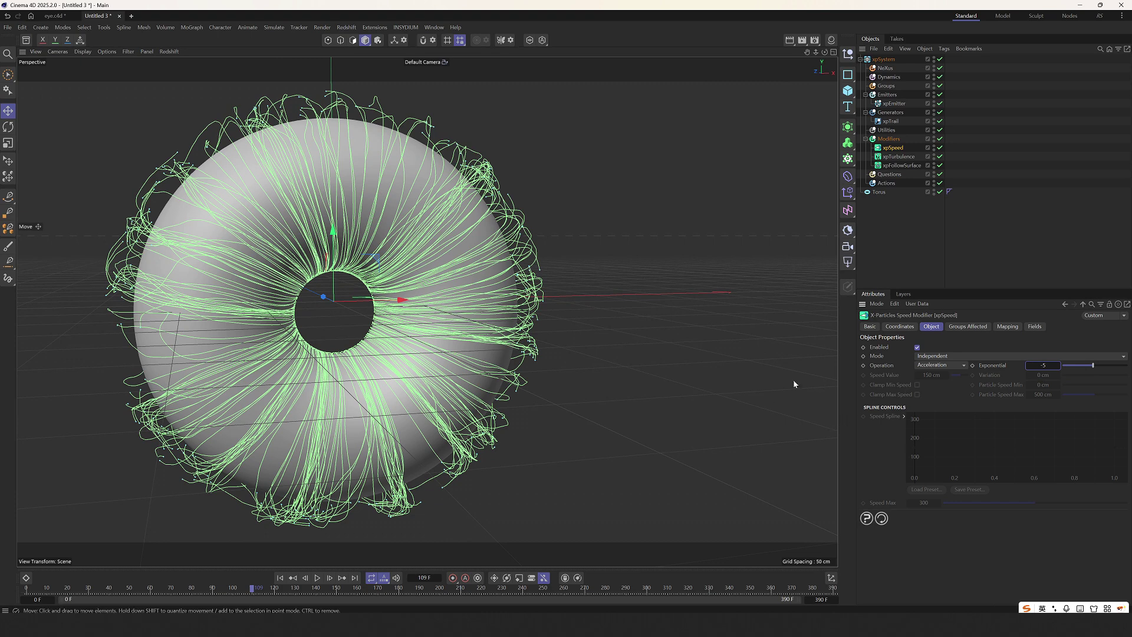
left_click_drag(431, 281, 419, 287, "alt")
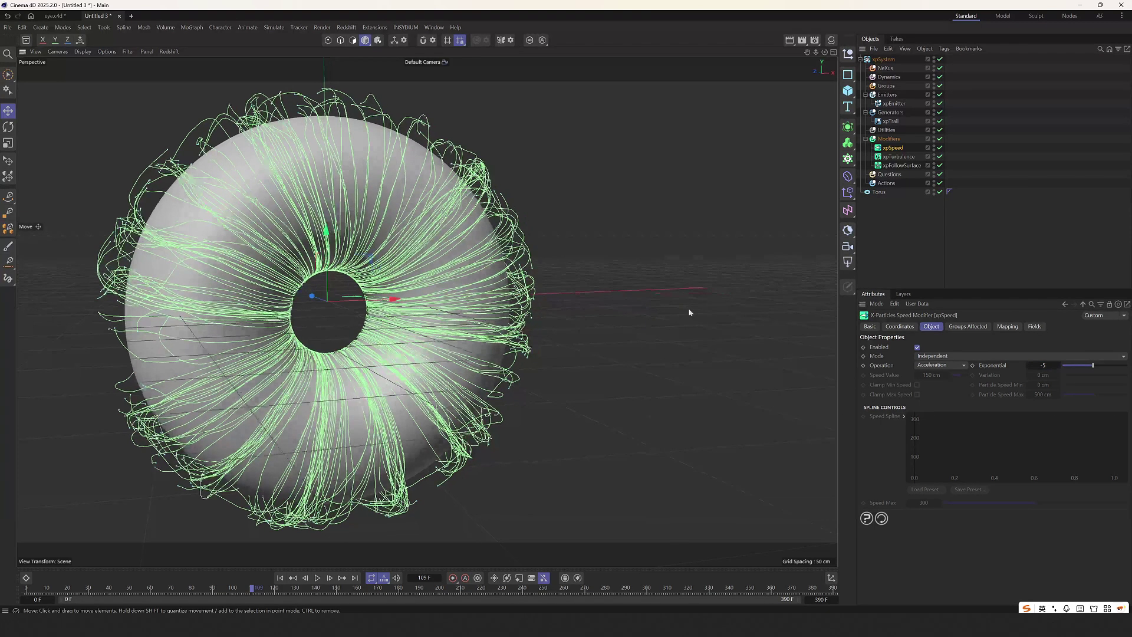
Add a mapping to the Speed modifier with Exponential as the mapped parameter.
left_click(1007, 327)
left_click(950, 348)
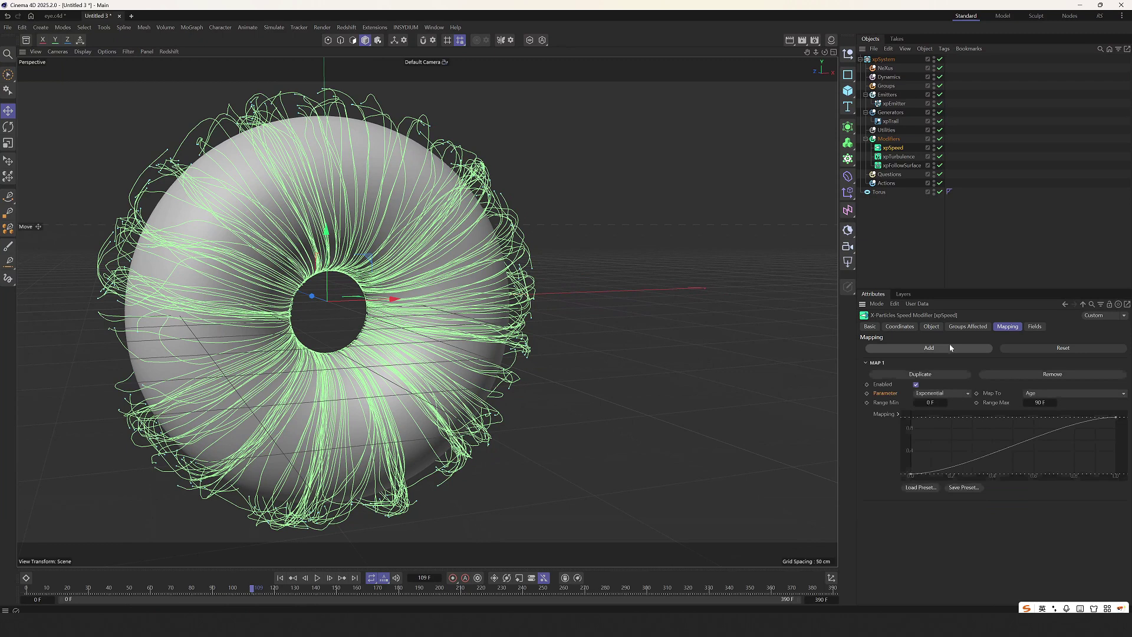
left_click(940, 394)
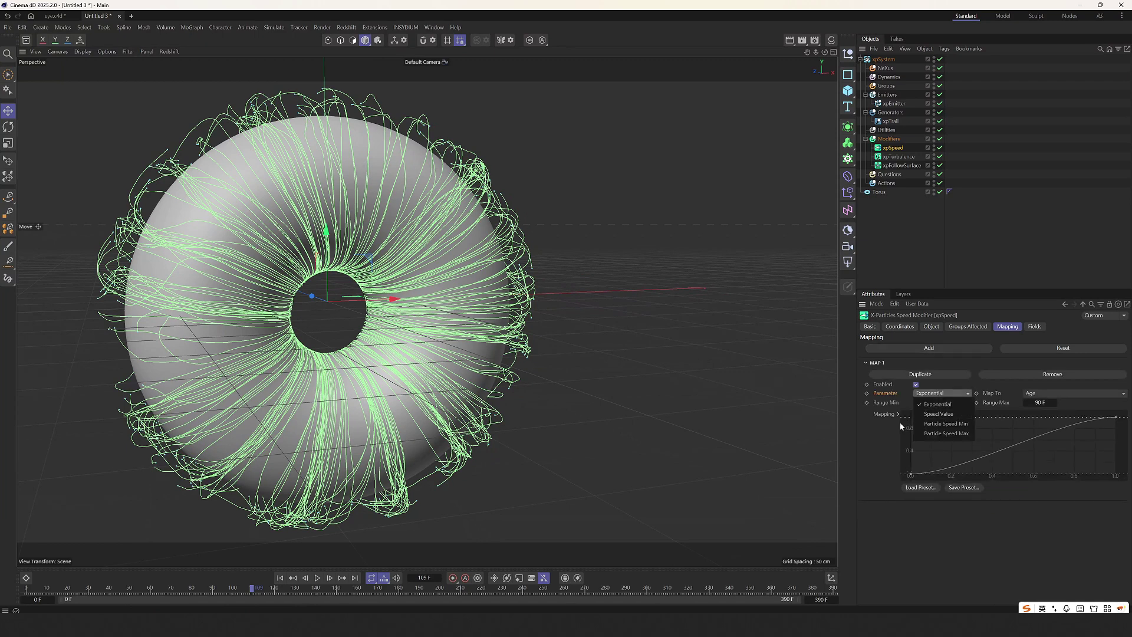
left_click(937, 404)
left_click(967, 326)
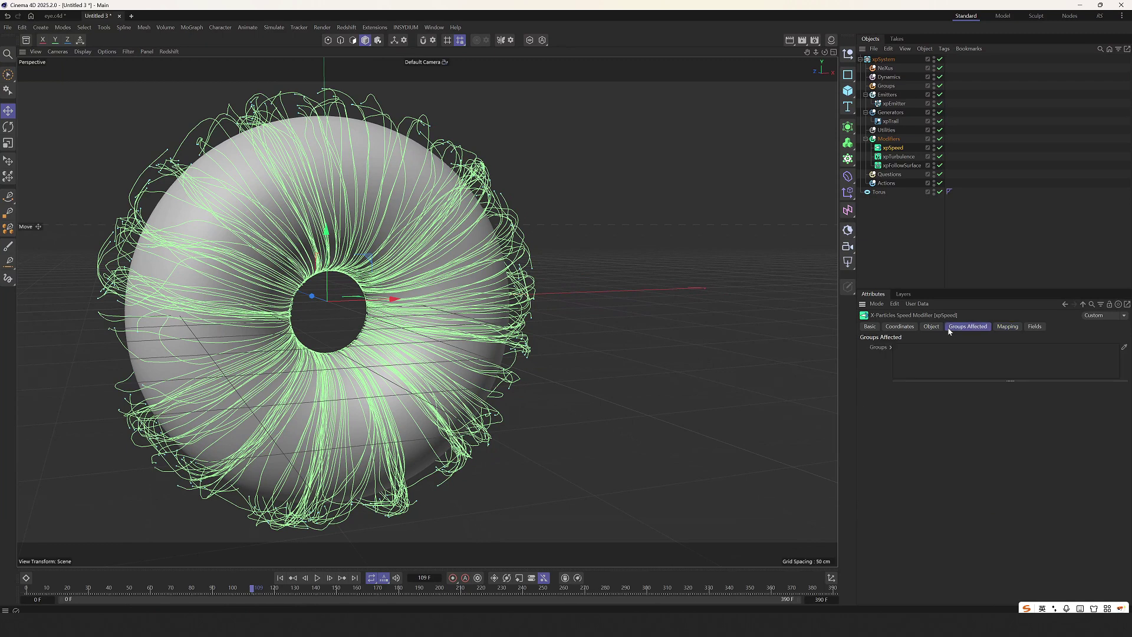
Map the Speed modifier's Exponential parameter to Distance Traveled, with Range Min at 30 cm and Range Max at 50 cm.
left_click(931, 326)
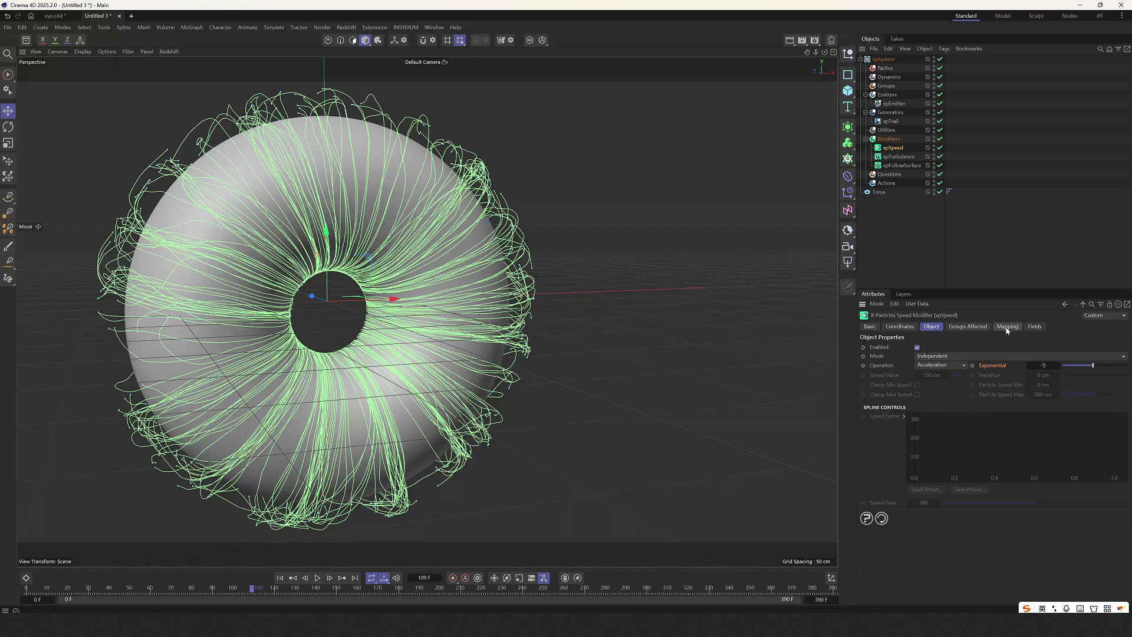
left_click(1006, 328)
left_click(1037, 393)
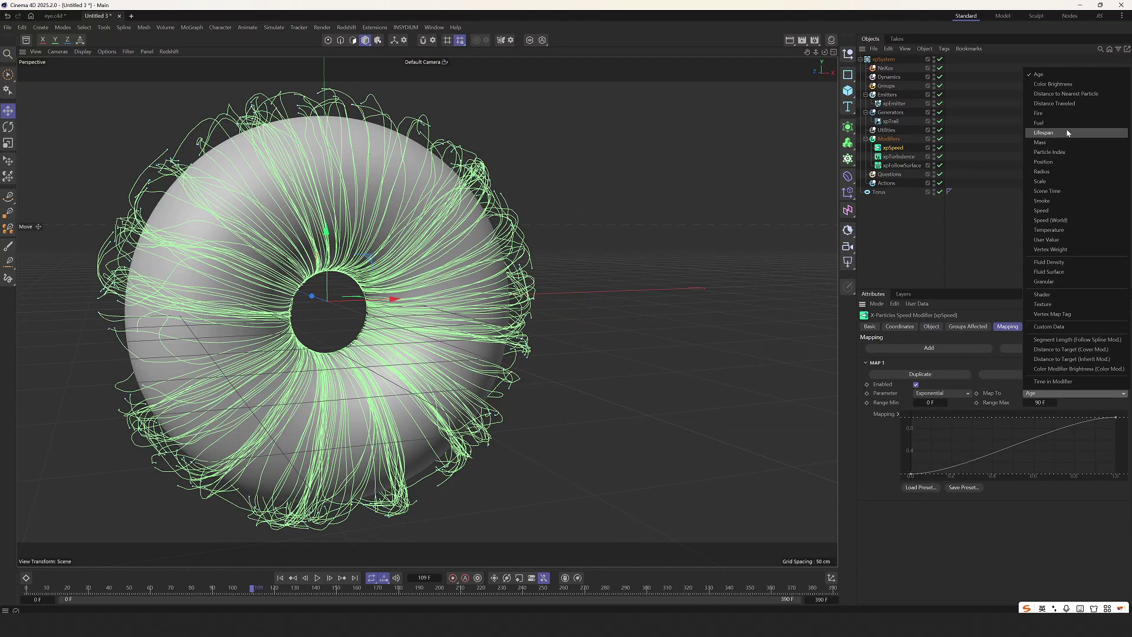
left_click(1054, 103)
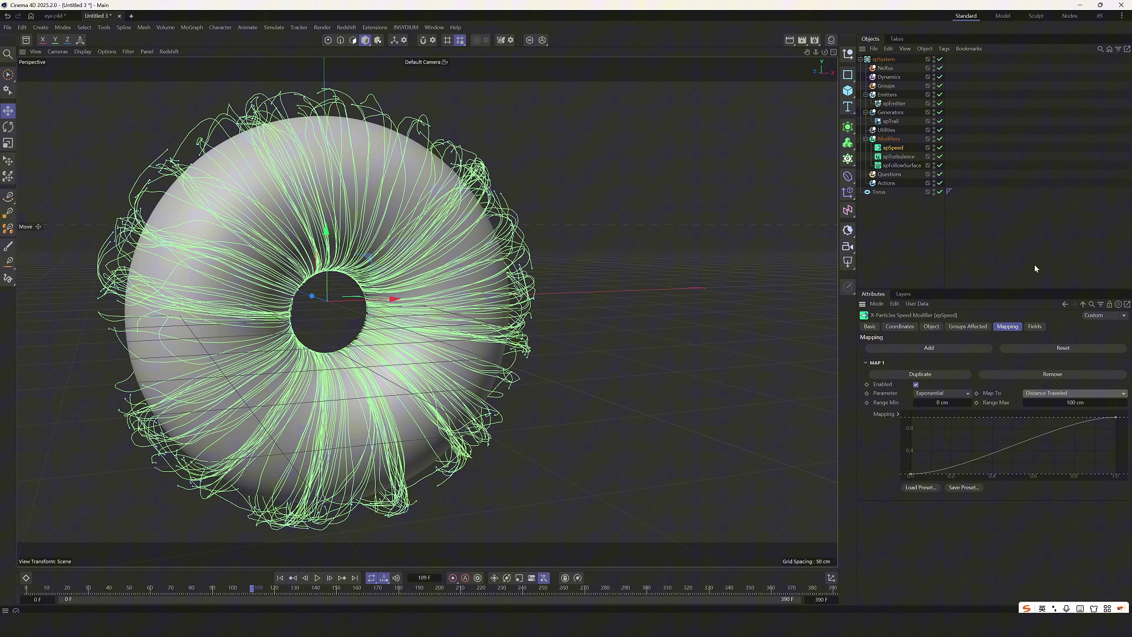
left_click(919, 404)
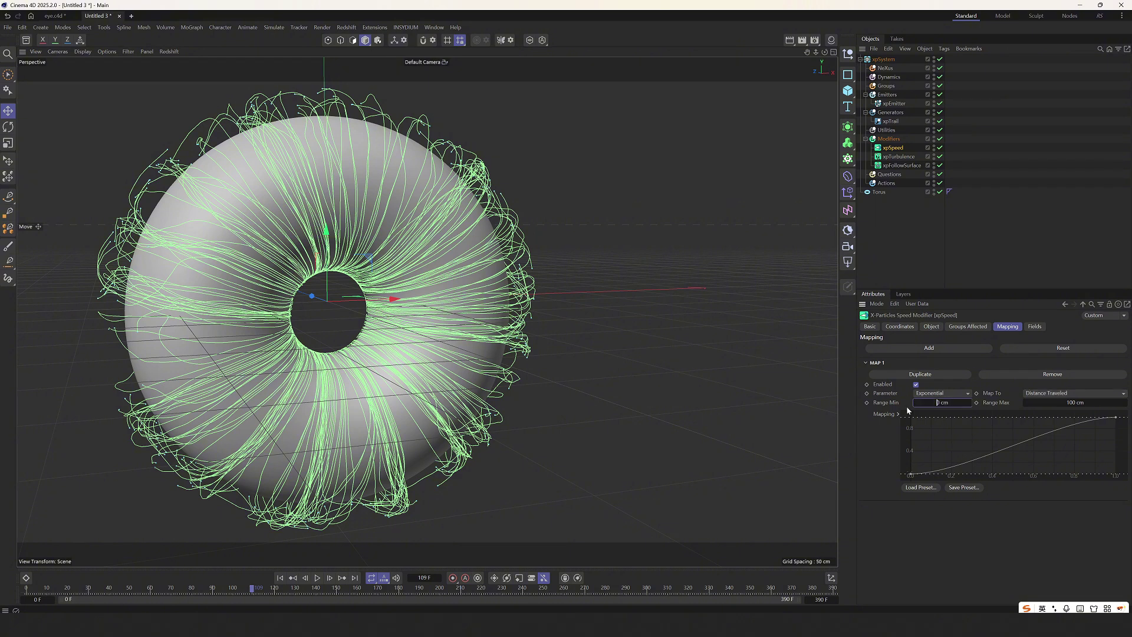
left_click(1080, 402)
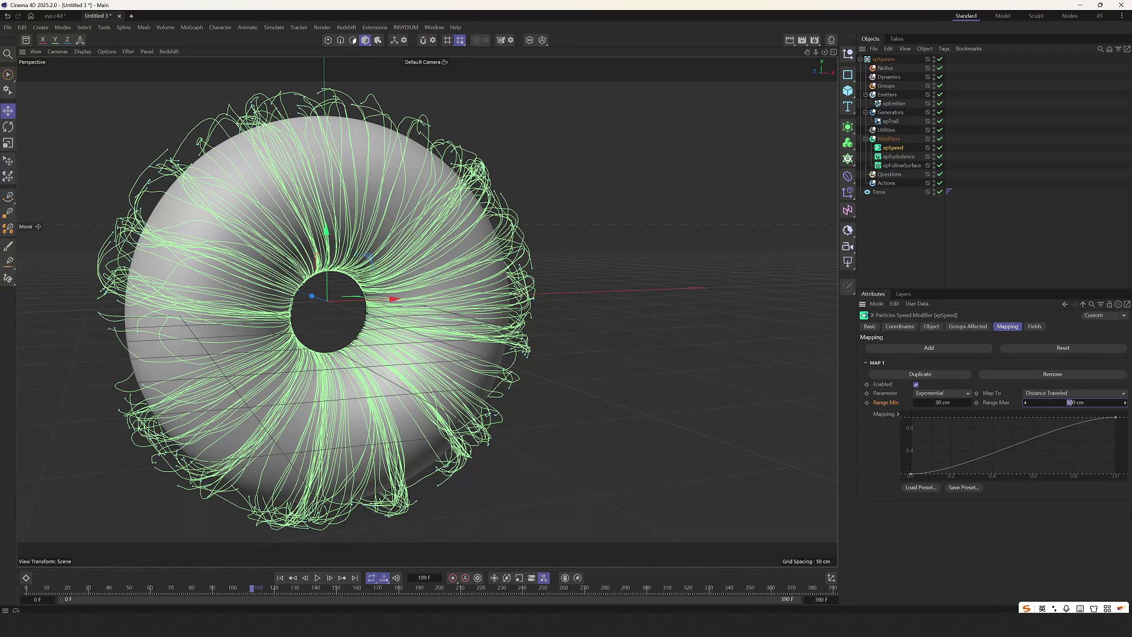
type("4")
key("BackSpace")
type("5")
key("Return")
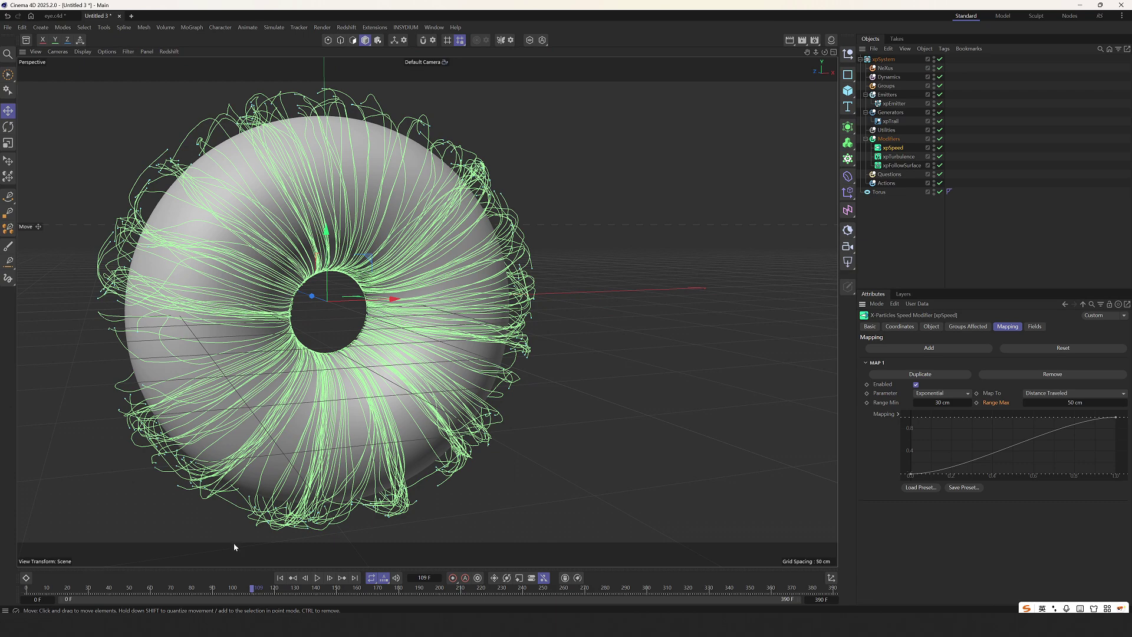
Replay the simulation from the start and check how the distance-mapped slowdown affects the trails around the torus.
left_click(280, 578)
left_click(317, 577)
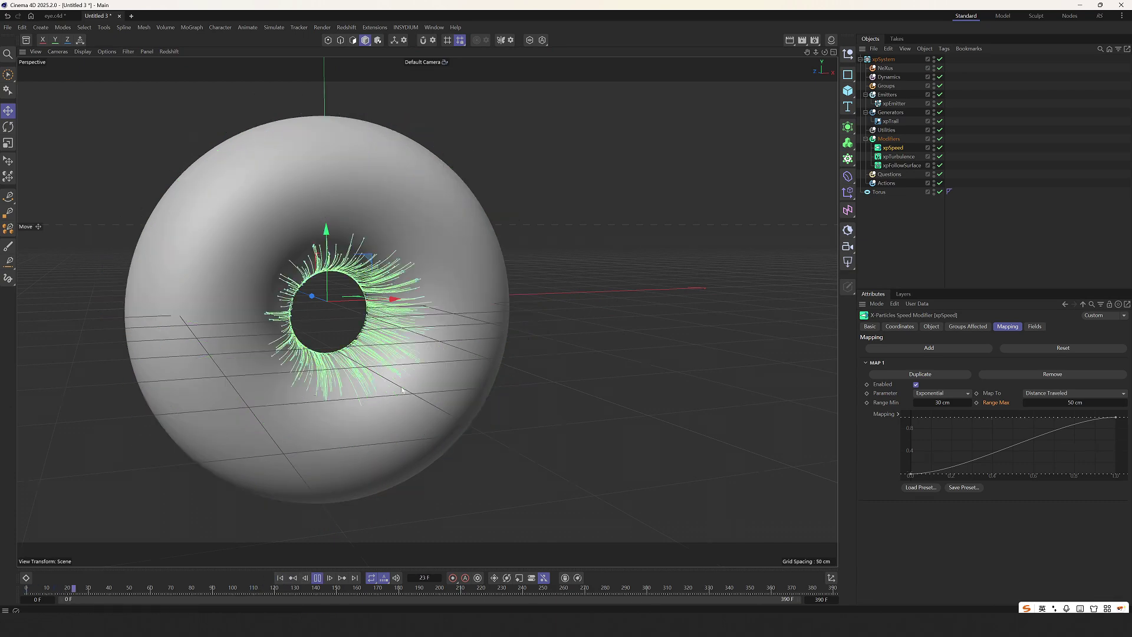
left_click_drag(384, 437, 352, 397, "alt")
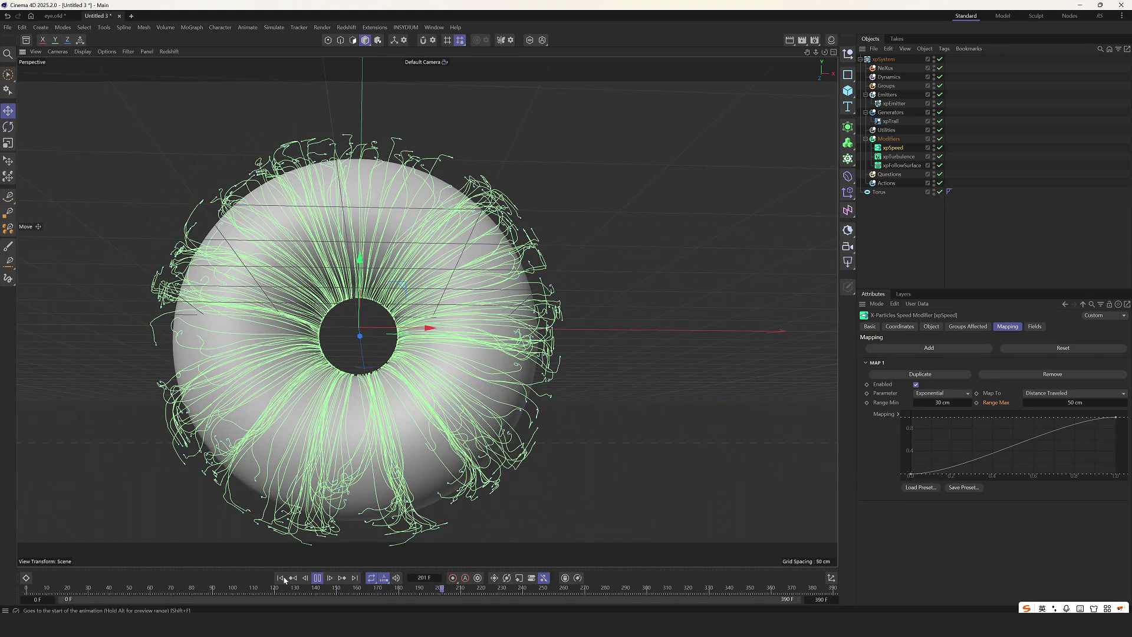
left_click(317, 579)
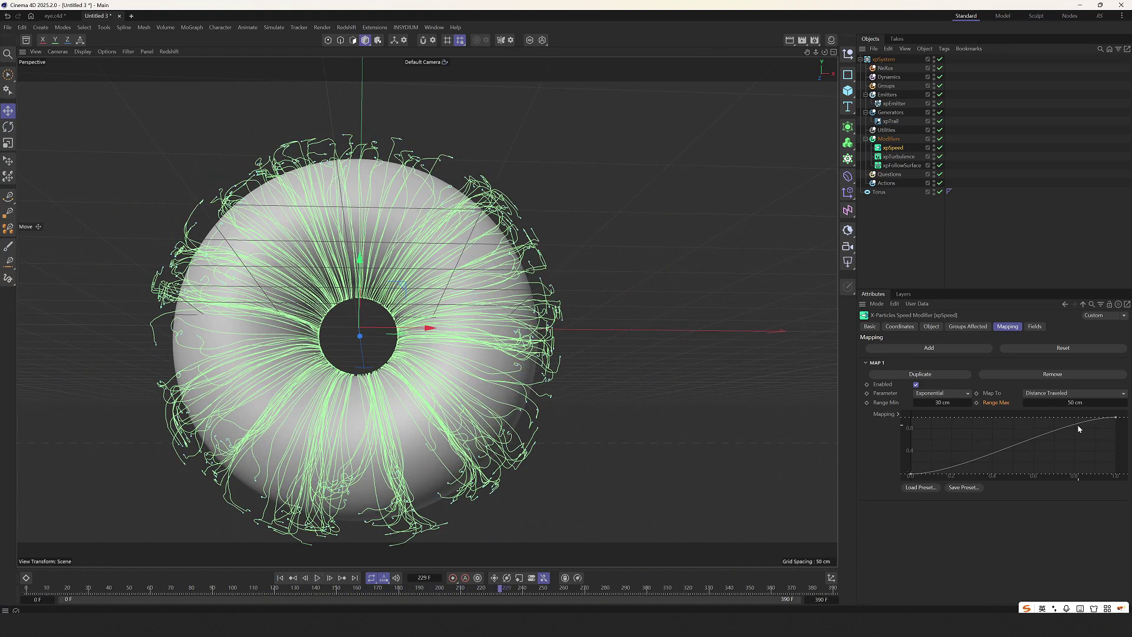
Flatten the end tangent of the Speed modifier's mapping curve and replay the simulation from the start.
left_click(1115, 418)
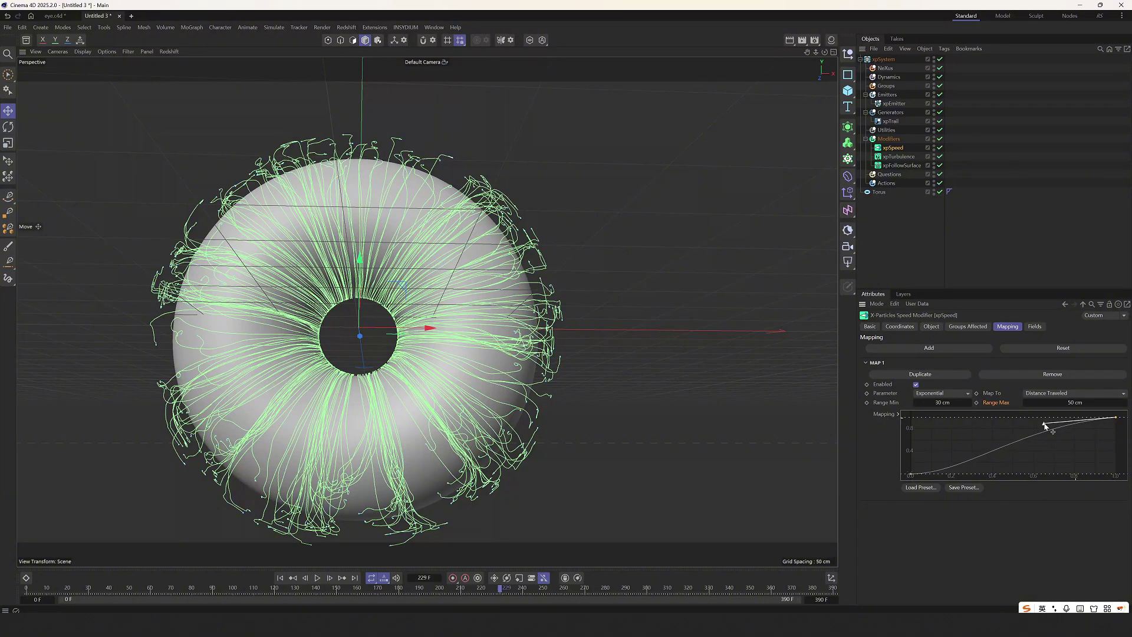
left_click_drag(1044, 425, 1039, 418)
left_click(280, 578)
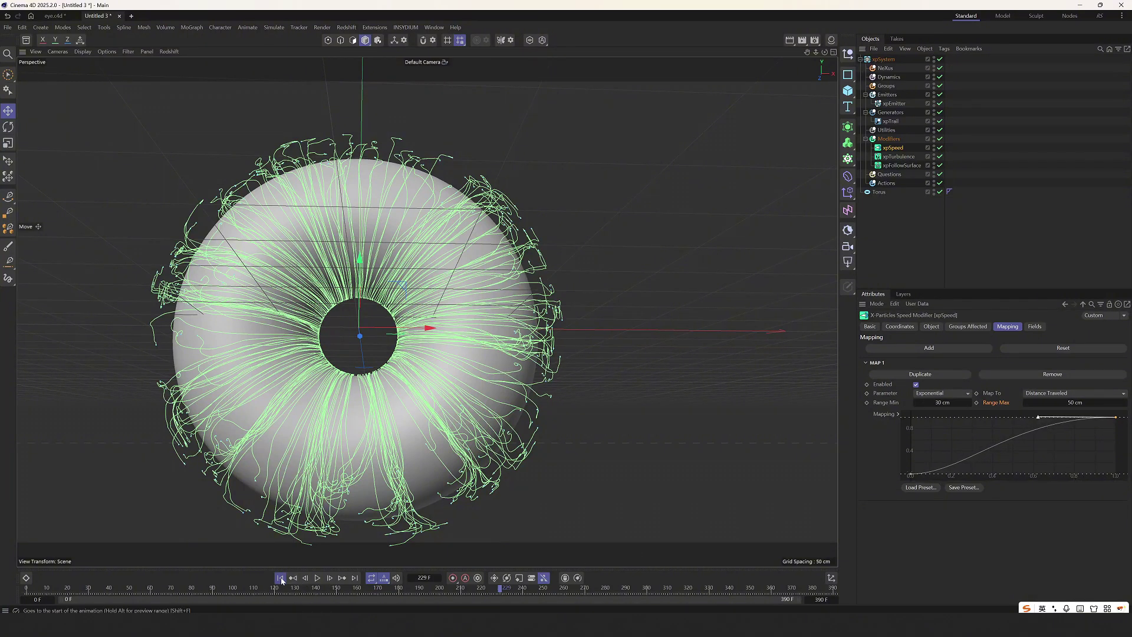
left_click(316, 580)
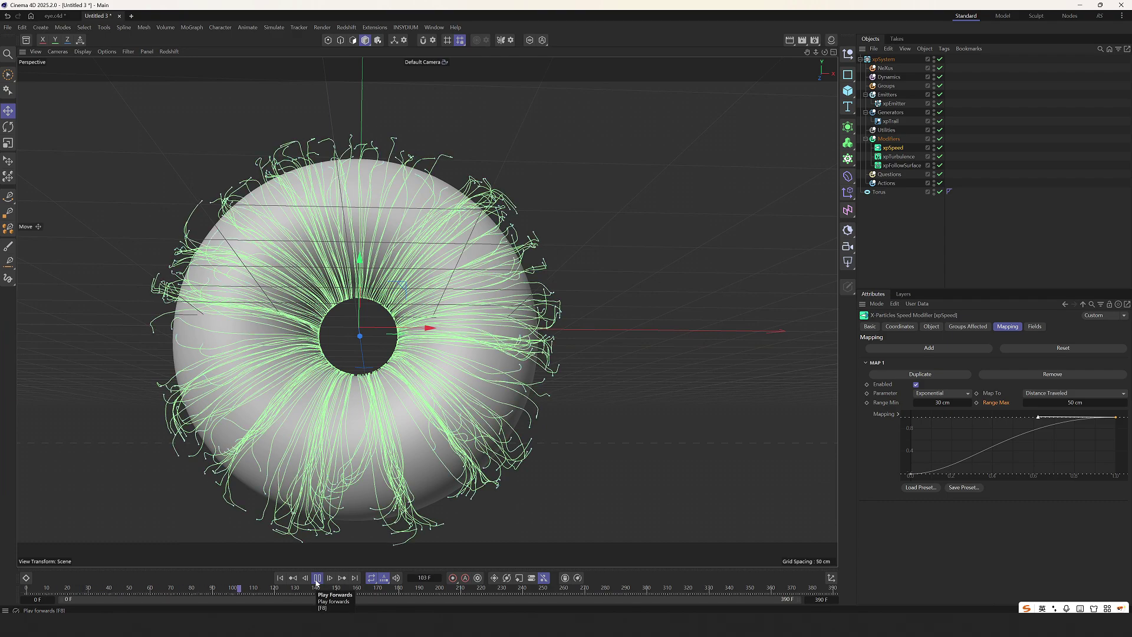
left_click(316, 580)
Examine the curling trail ends at the torus's outer edge from the front and side as the simulation plays on.
left_click_drag(466, 328, 449, 318, "alt")
middle_click_drag(497, 235, 460, 258, "alt")
scroll(460, 258, "up", 2)
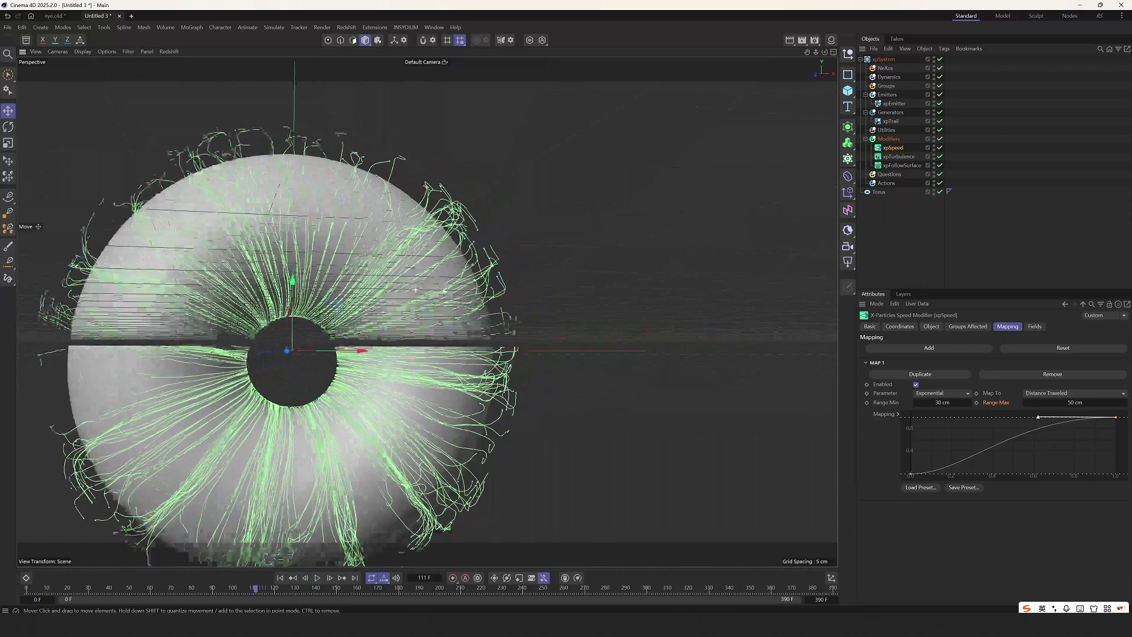
left_click_drag(460, 258, 430, 265, "alt")
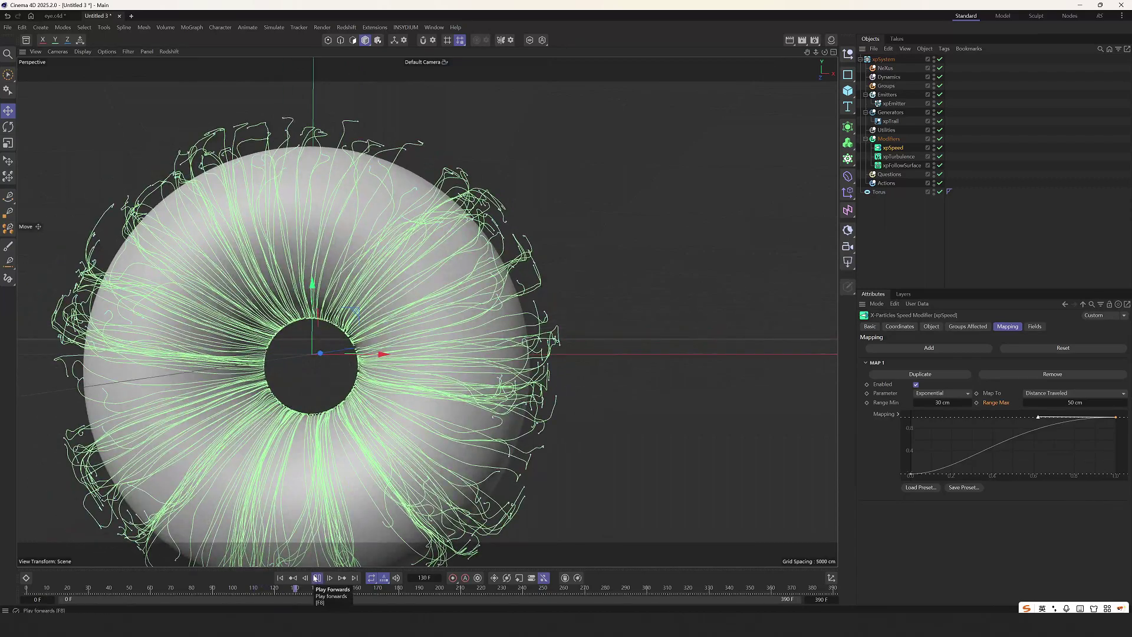
left_click(317, 578)
left_click_drag(448, 277, 442, 161, "alt")
scroll(519, 295, "up", 2)
left_click_drag(521, 354, 518, 337, "alt")
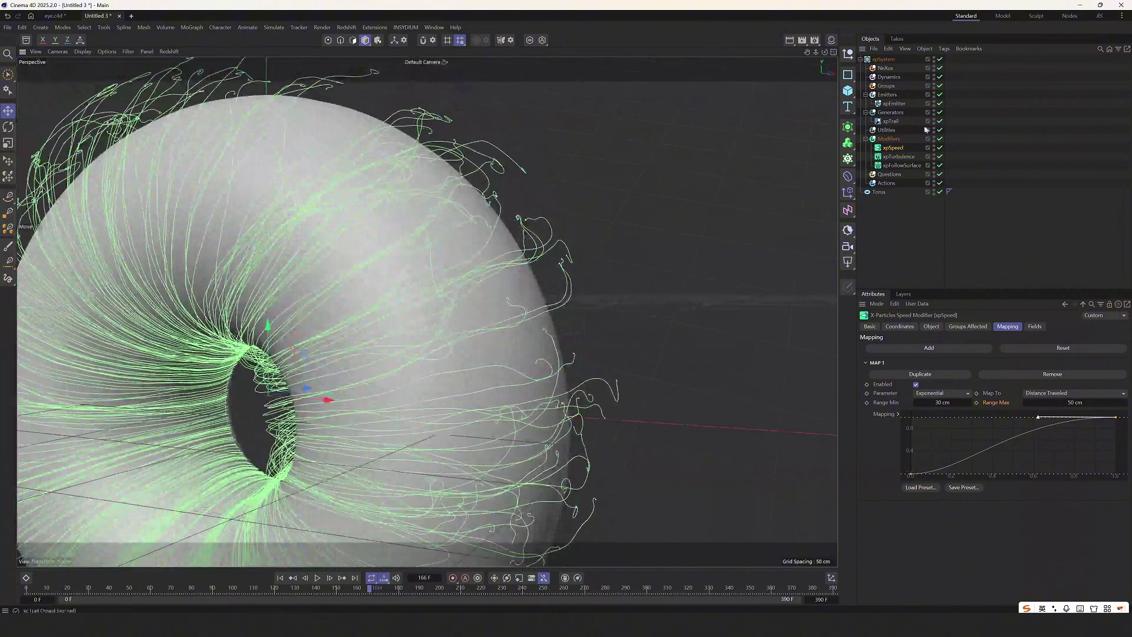
Reshape the turbulence modifier's Strength mapping curve with an added peak point at about 0.65 and a steep fall to zero at its end.
left_click(897, 157)
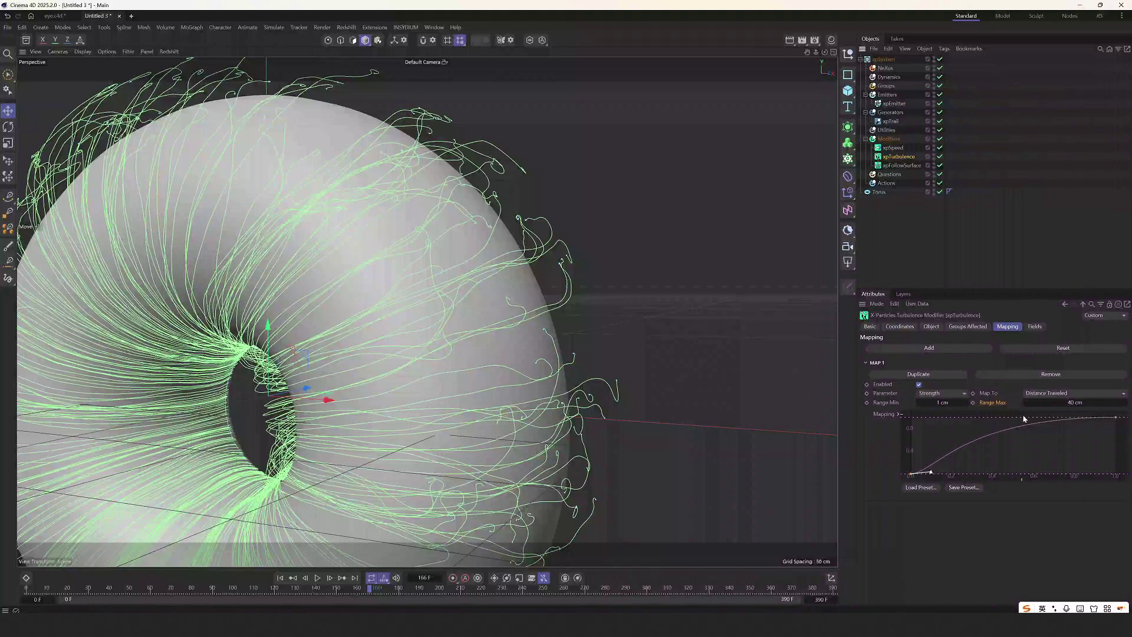
left_click(1050, 423, "ctrl")
left_click_drag(1052, 424, 1057, 417)
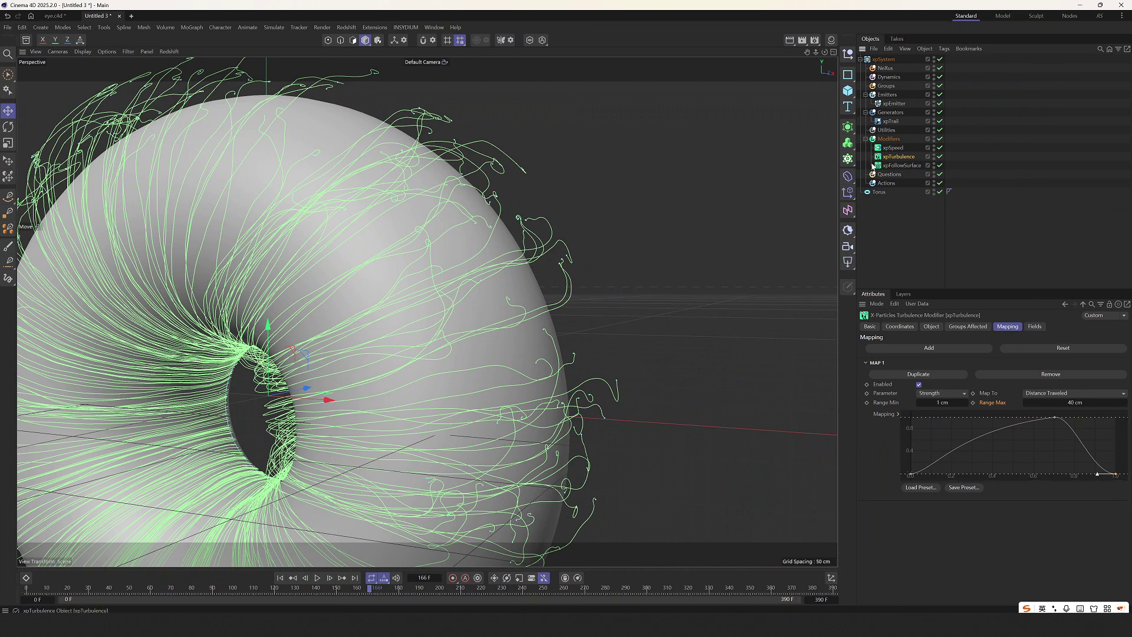
left_click(1055, 418)
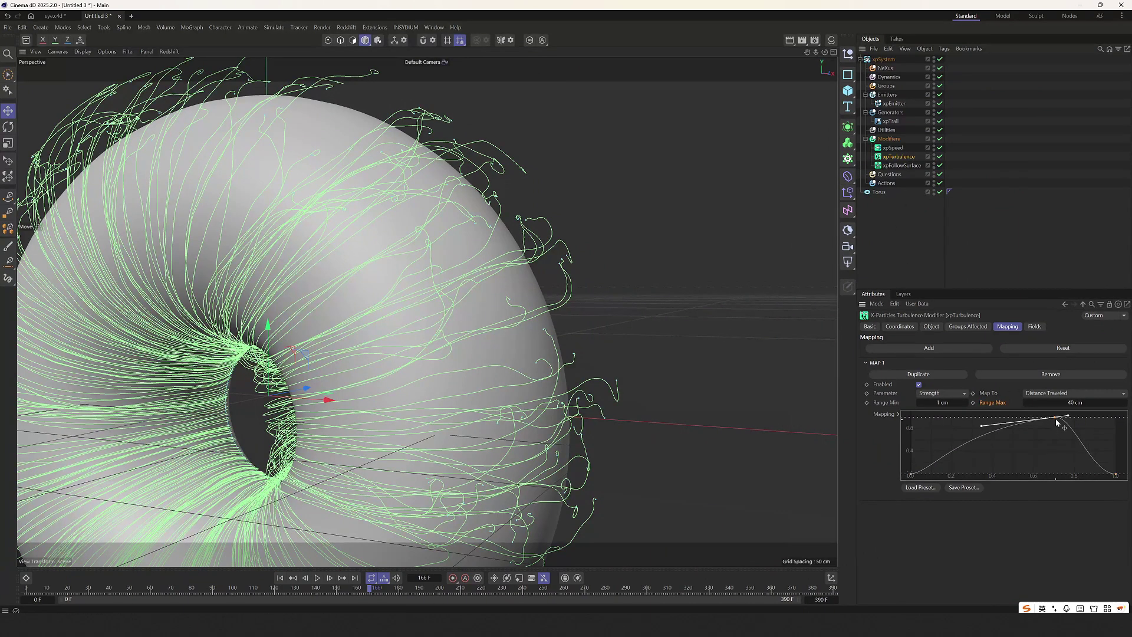
left_click_drag(1100, 477, 1106, 461)
left_click_drag(1056, 418, 1084, 417)
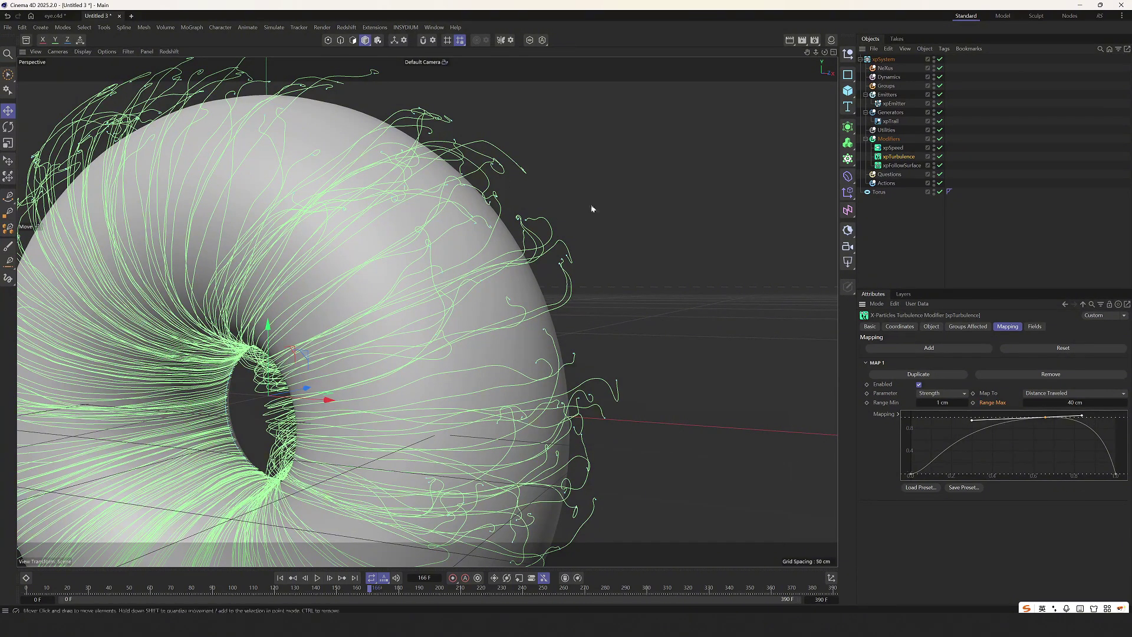
Replay the simulation from the start and examine the trails from the side with the reshaped turbulence curve.
left_click_drag(529, 199, 489, 218, "alt")
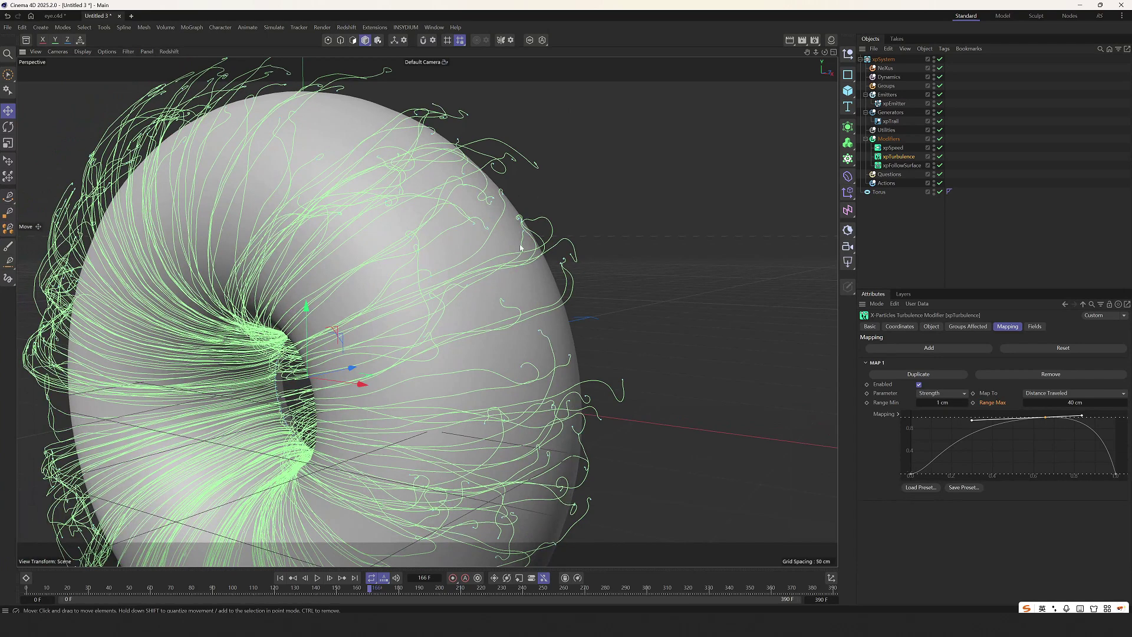
left_click(280, 577)
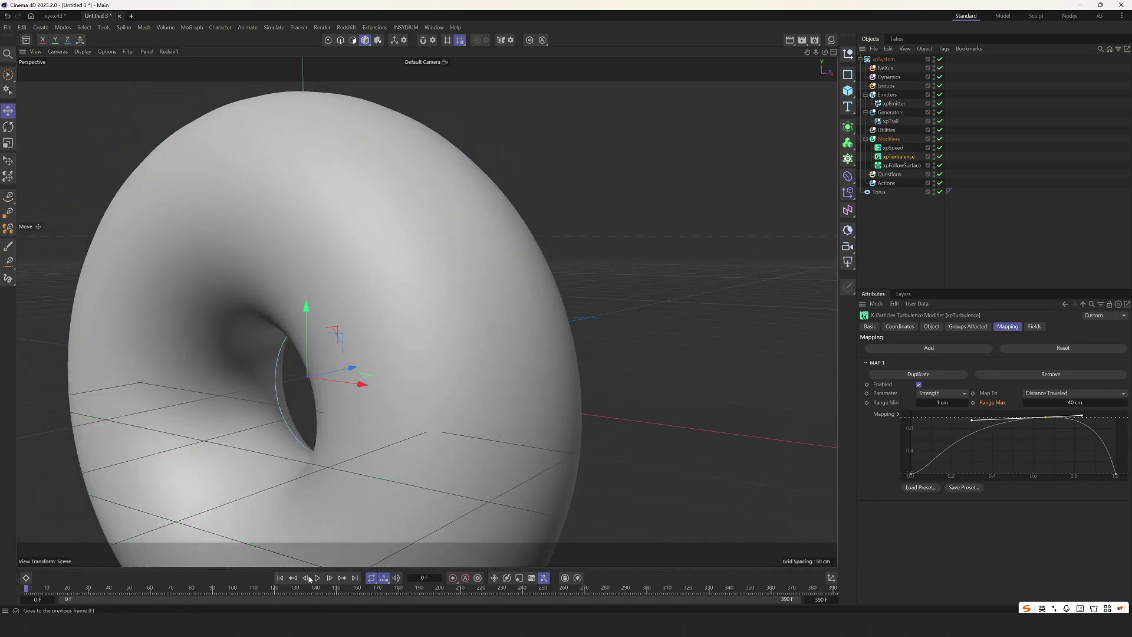
left_click(318, 577)
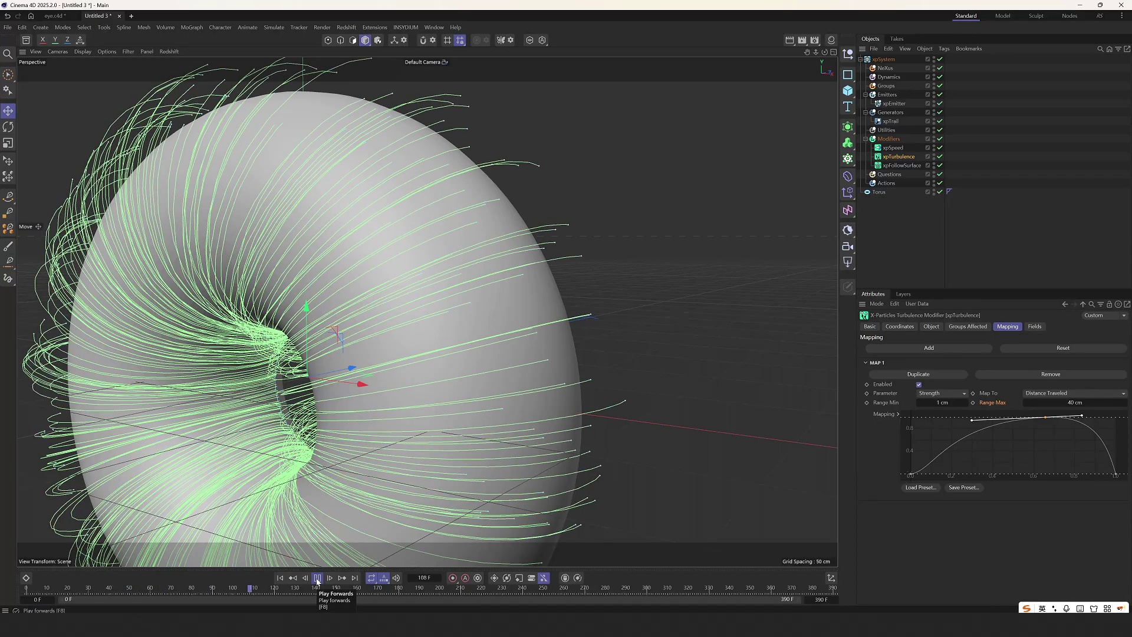
left_click(317, 579)
scroll(354, 318, "down", 2)
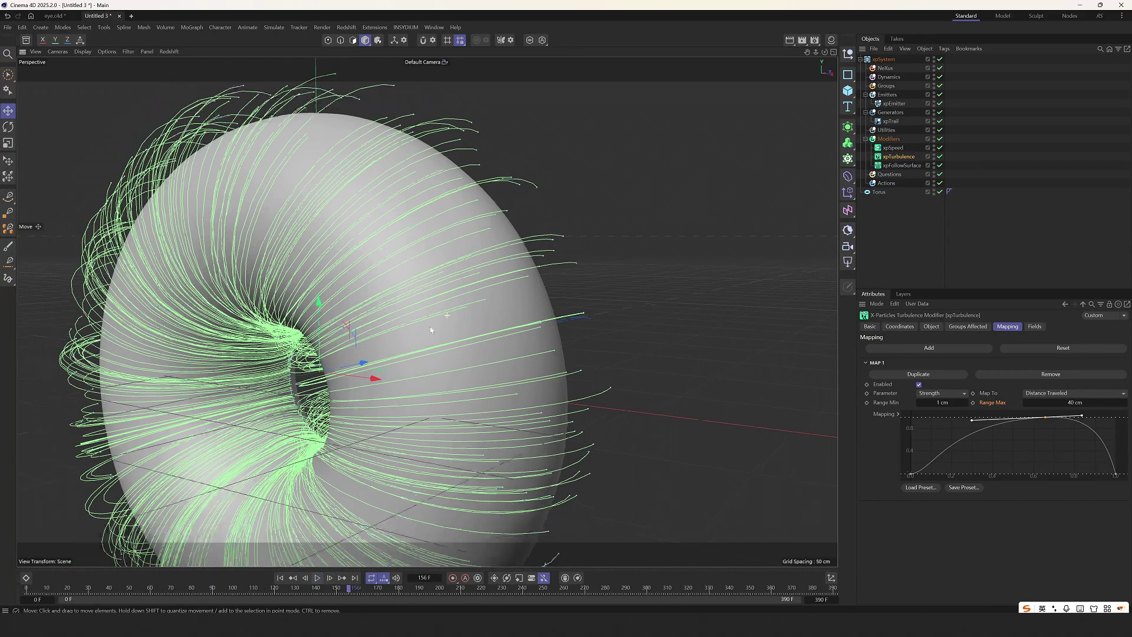
left_click_drag(353, 318, 389, 319, "alt")
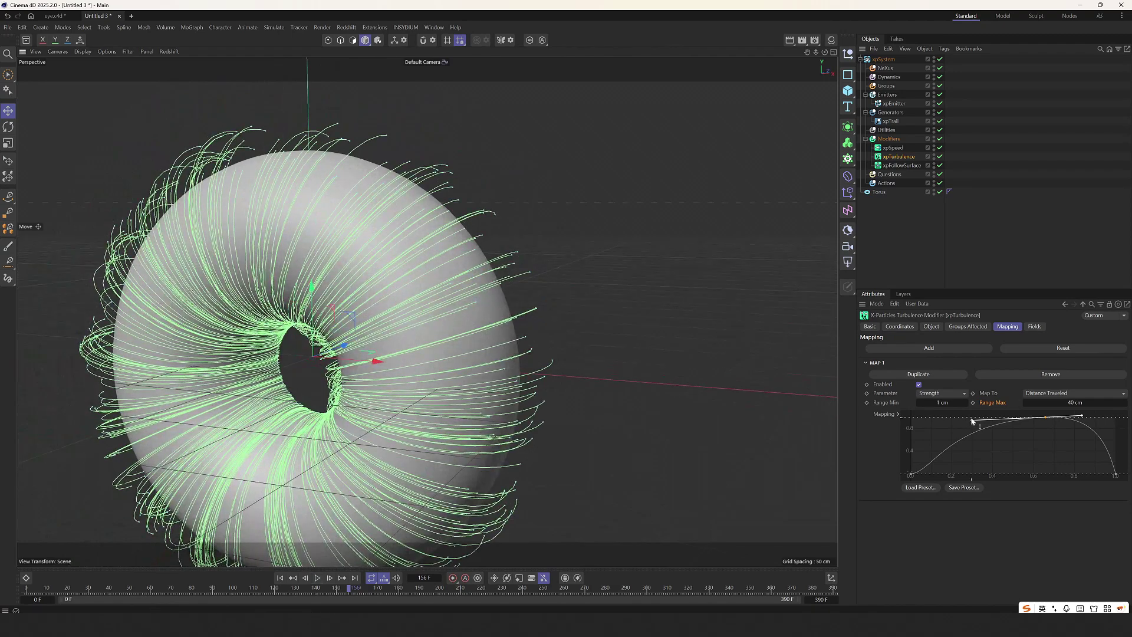
Set the turbulence mapping's Range Max to 80 cm with a flatter curve peak, and check the replayed trails from the front.
left_click_drag(971, 419, 957, 415)
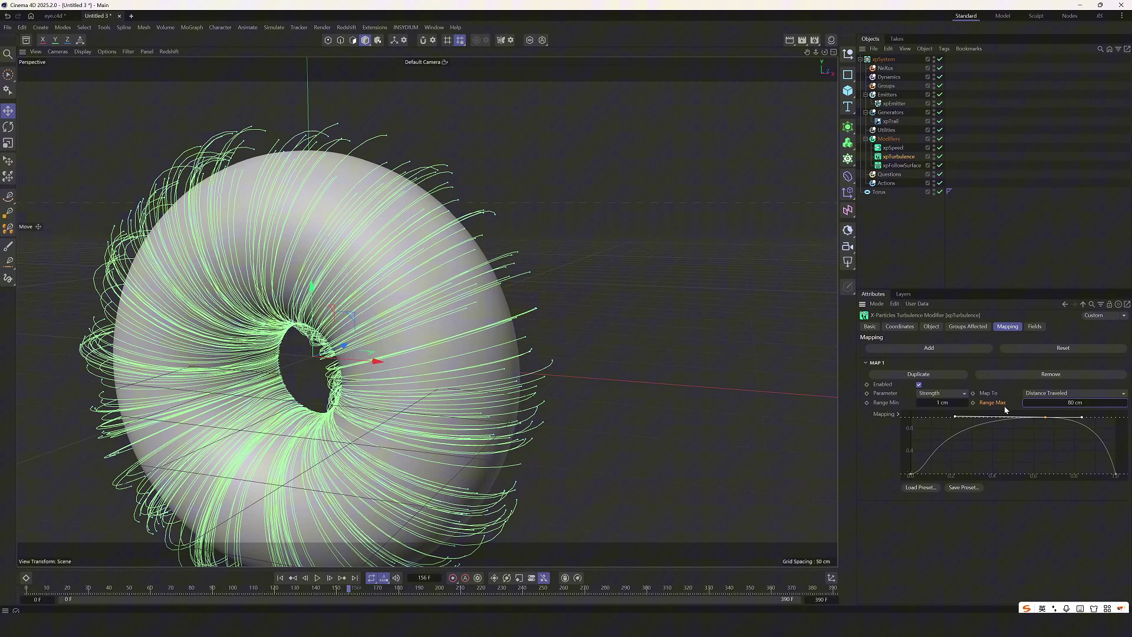
left_click(280, 578)
left_click(317, 578)
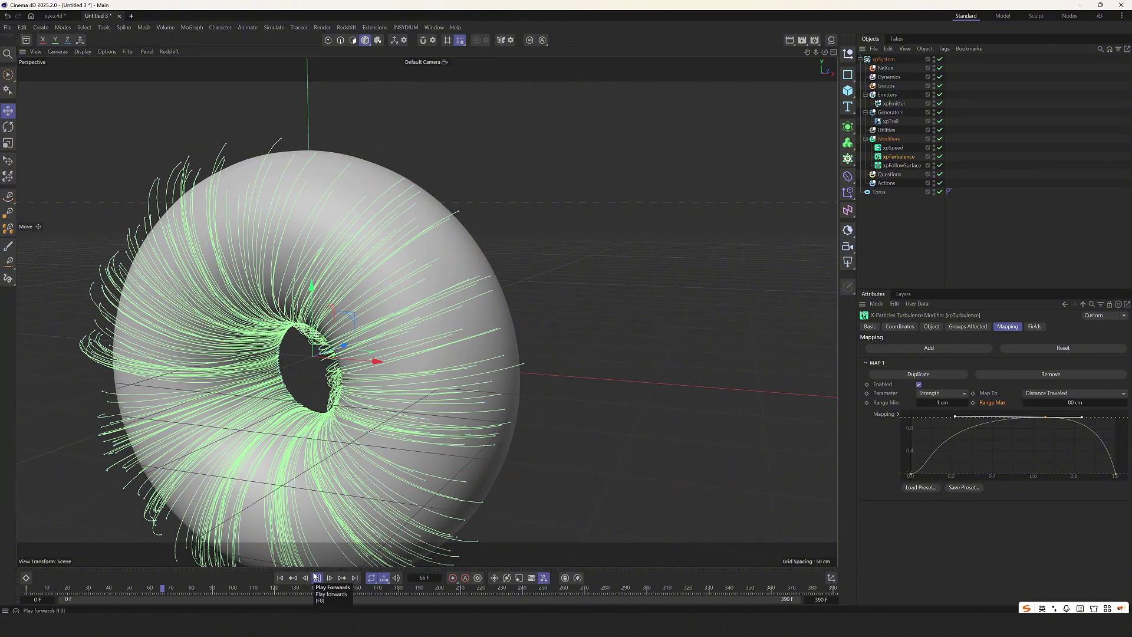
left_click(317, 578)
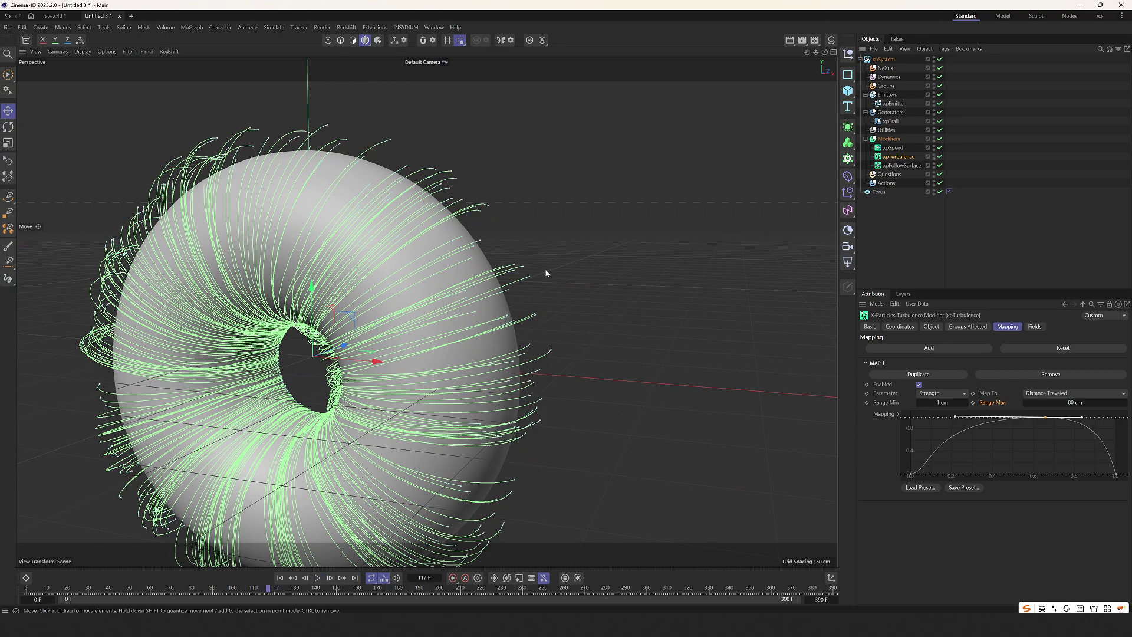
left_click_drag(546, 273, 439, 313, "alt")
scroll(405, 298, "up", 1)
scroll(439, 313, "up", 2)
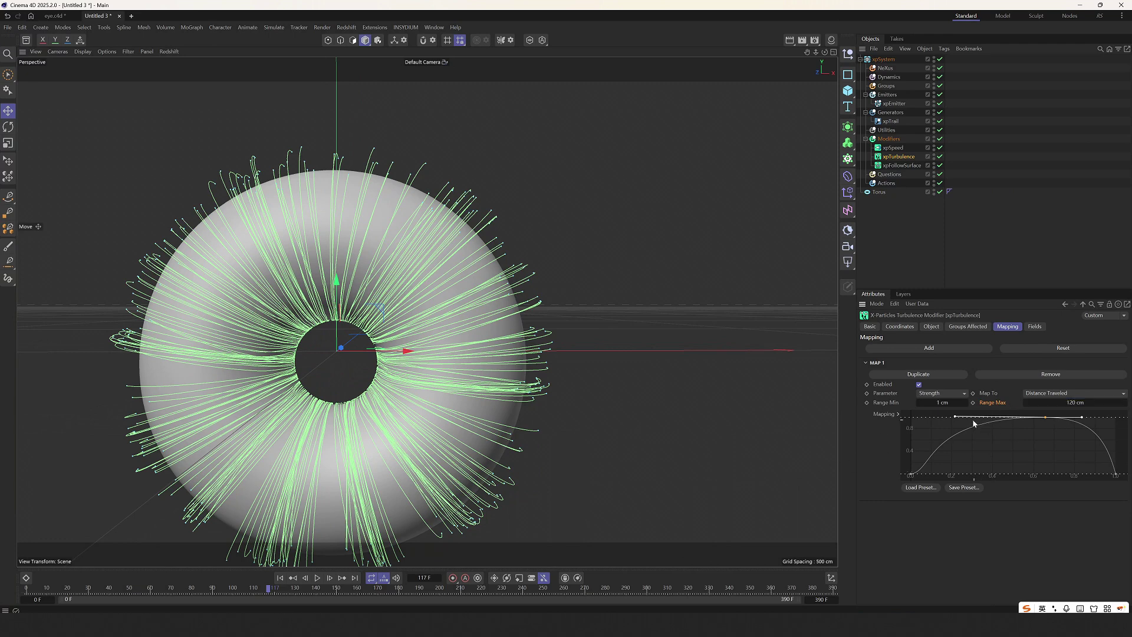
Set the turbulence mapping's Range Max to 120 cm with a steeper initial curve rise, and replay the simulation.
left_click_drag(959, 421, 948, 420)
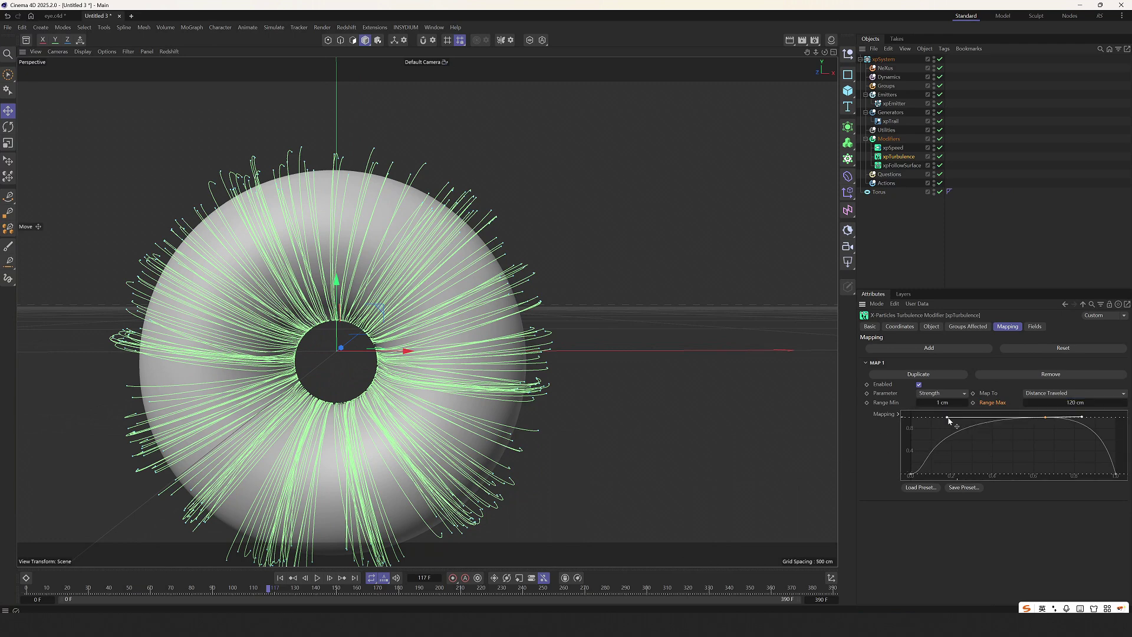
left_click(909, 474)
left_click_drag(927, 474, 925, 464)
left_click(280, 578)
left_click(317, 577)
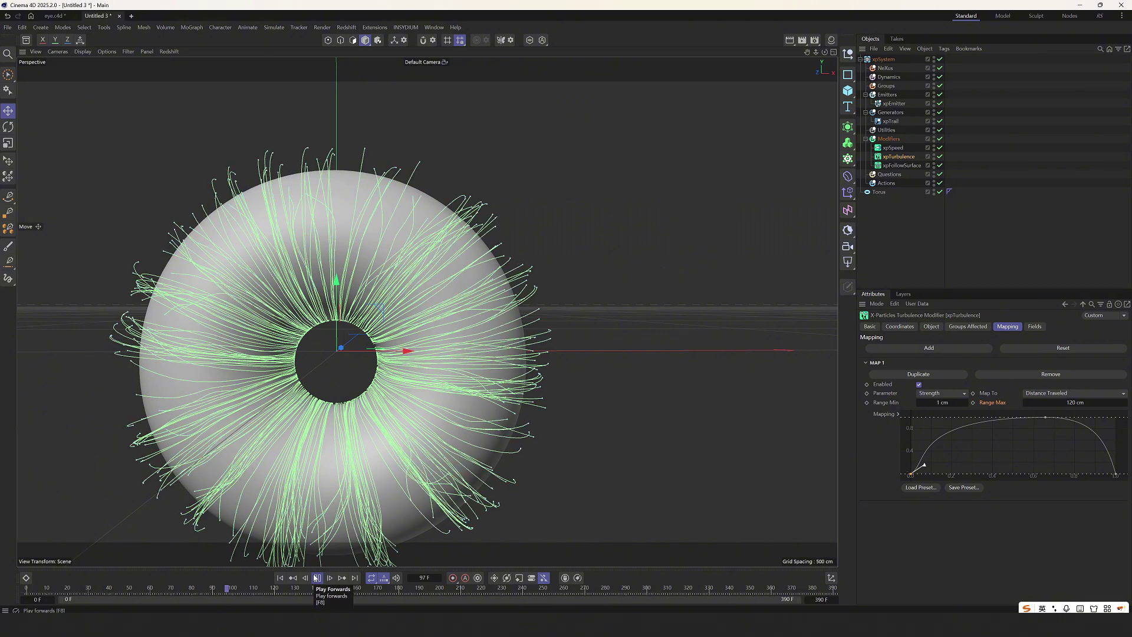
left_click(317, 577)
Pull the end tangent of the turbulence mapping curve upward for a sharper final drop, and replay the simulation from the start.
left_click(1116, 475)
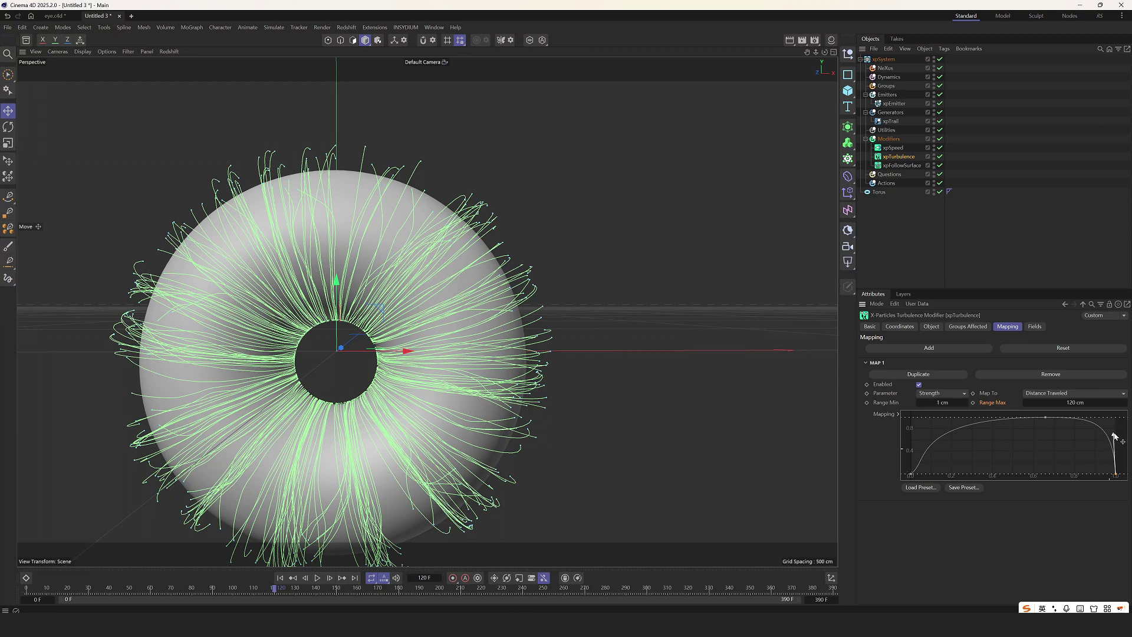
left_click(280, 578)
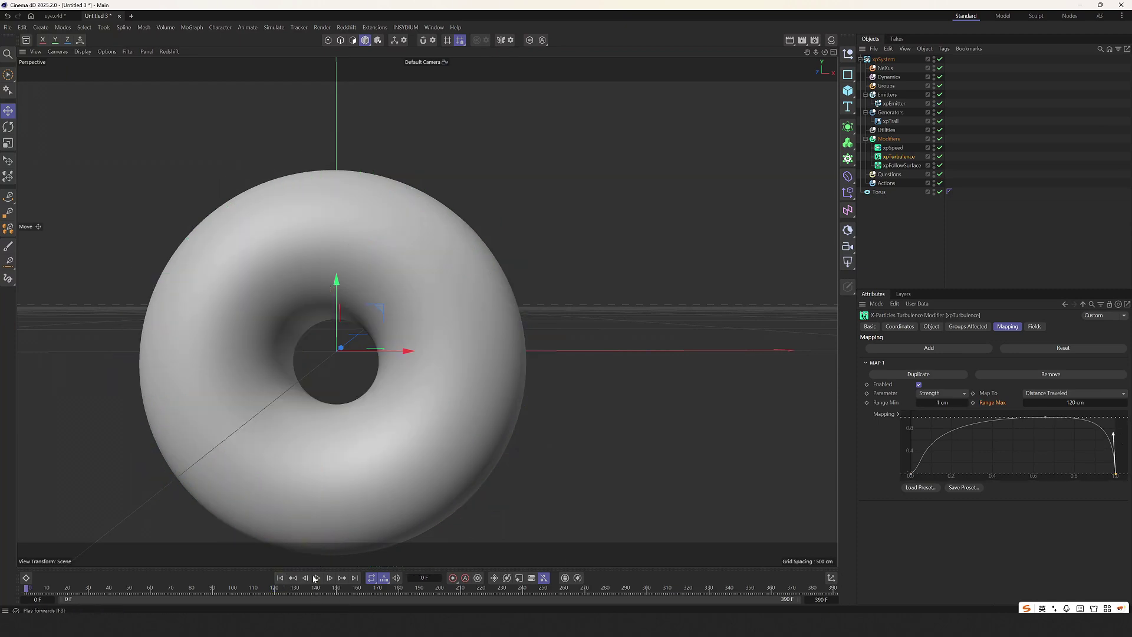
left_click(317, 577)
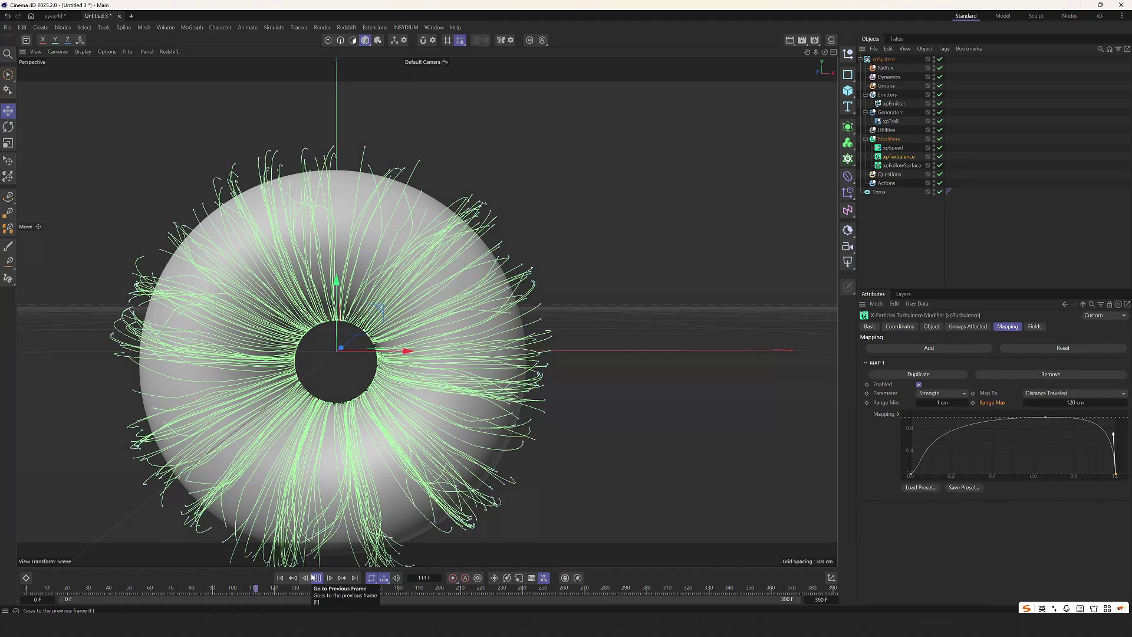
left_click(317, 577)
Inspect the trails over the whole torus from the front and from slightly rotated angles.
scroll(413, 395, "down", 2)
left_click_drag(412, 395, 436, 288, "alt")
left_click(630, 218)
left_click(452, 197)
left_click_drag(451, 198, 391, 268, "alt")
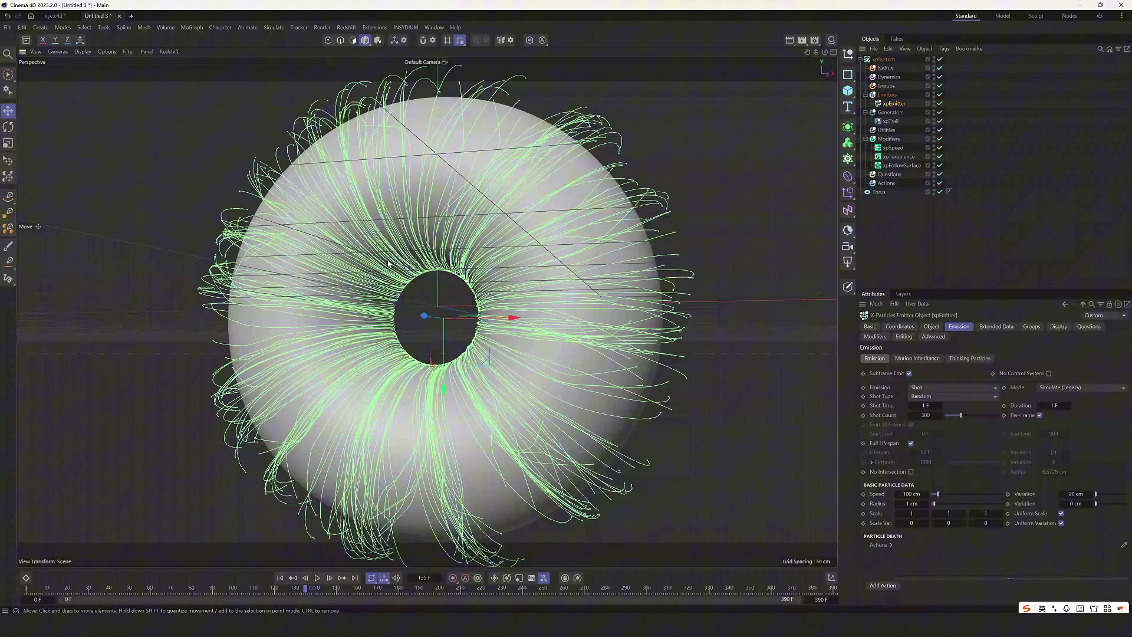
middle_click_drag(480, 219, 450, 279, "alt")
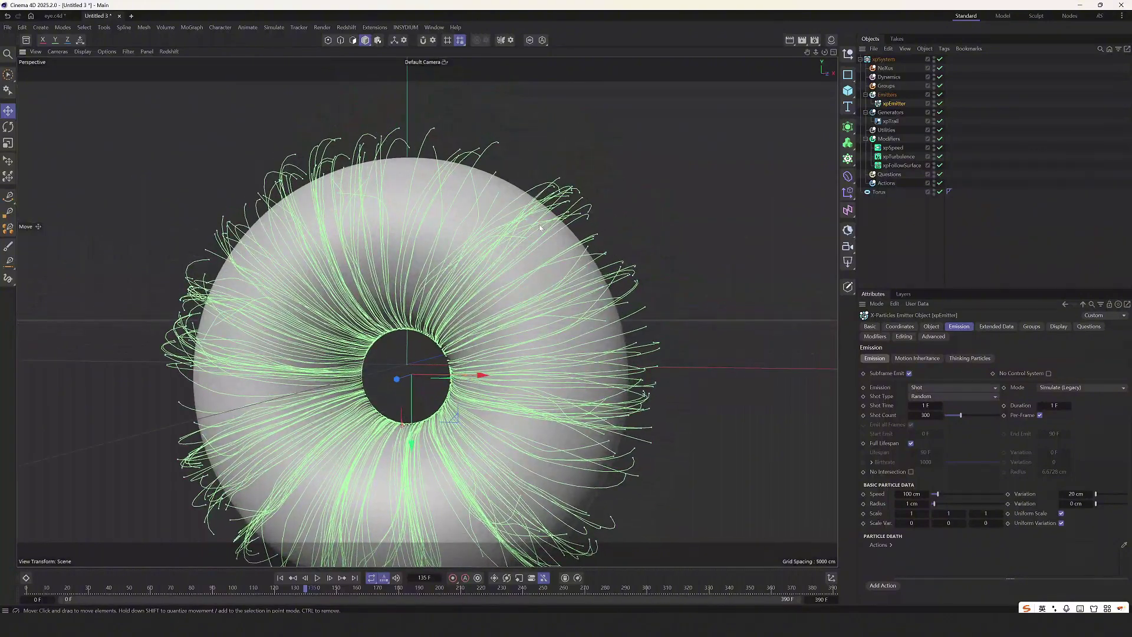
Examine the trails from an oblique angle and from the front, and review the turbulence modifier's mapping curve.
left_click_drag(539, 227, 532, 169, "alt")
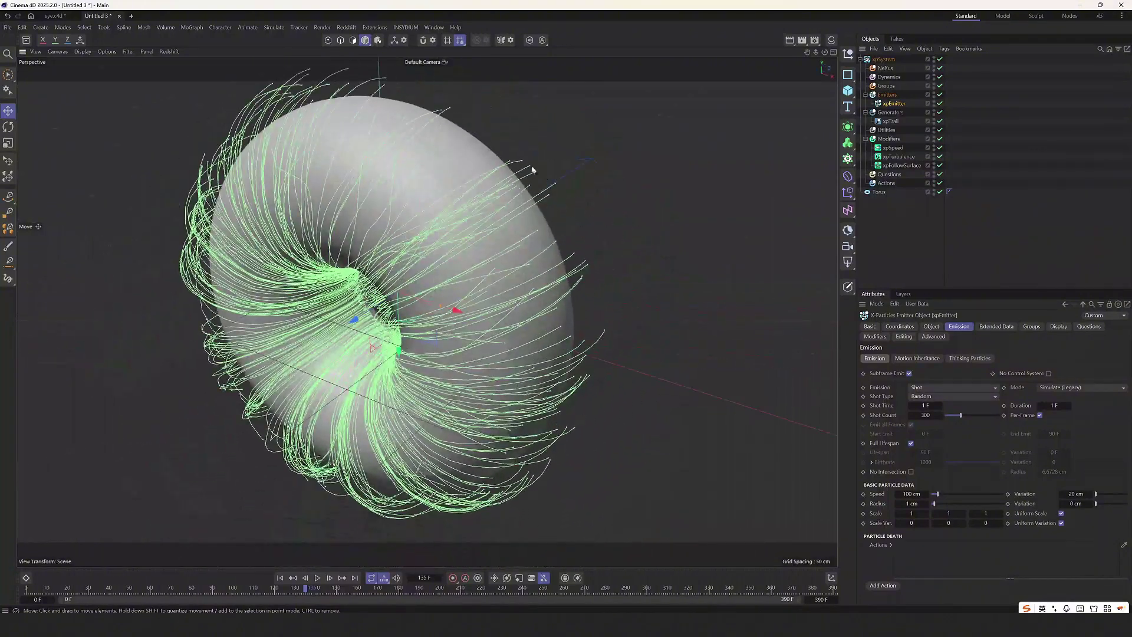
left_click_drag(525, 210, 485, 202, "alt")
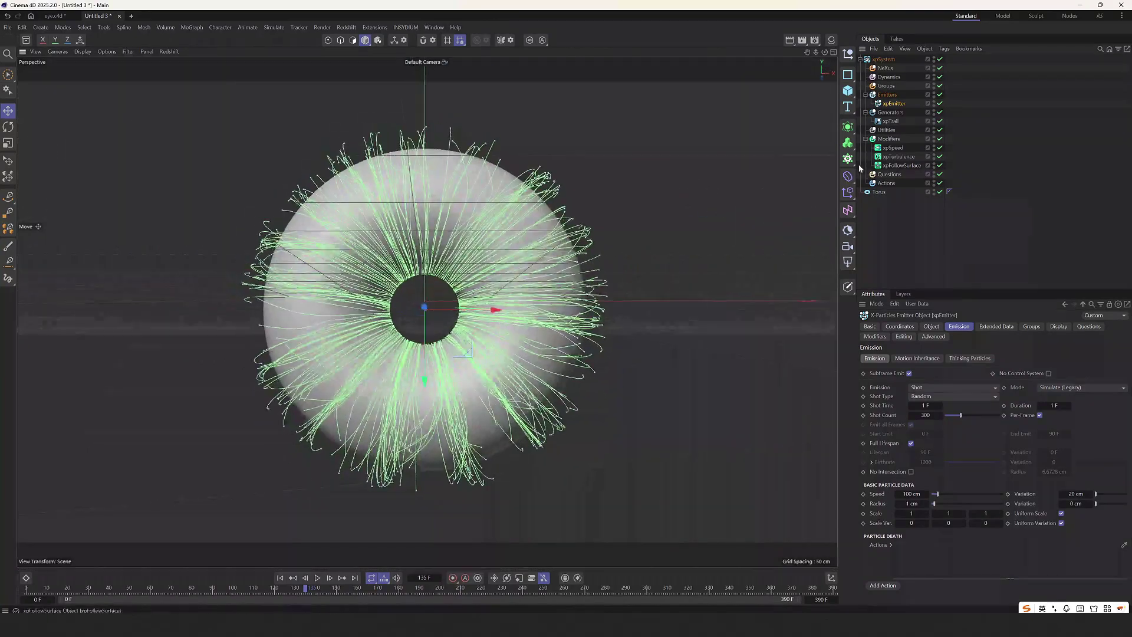
left_click(898, 156)
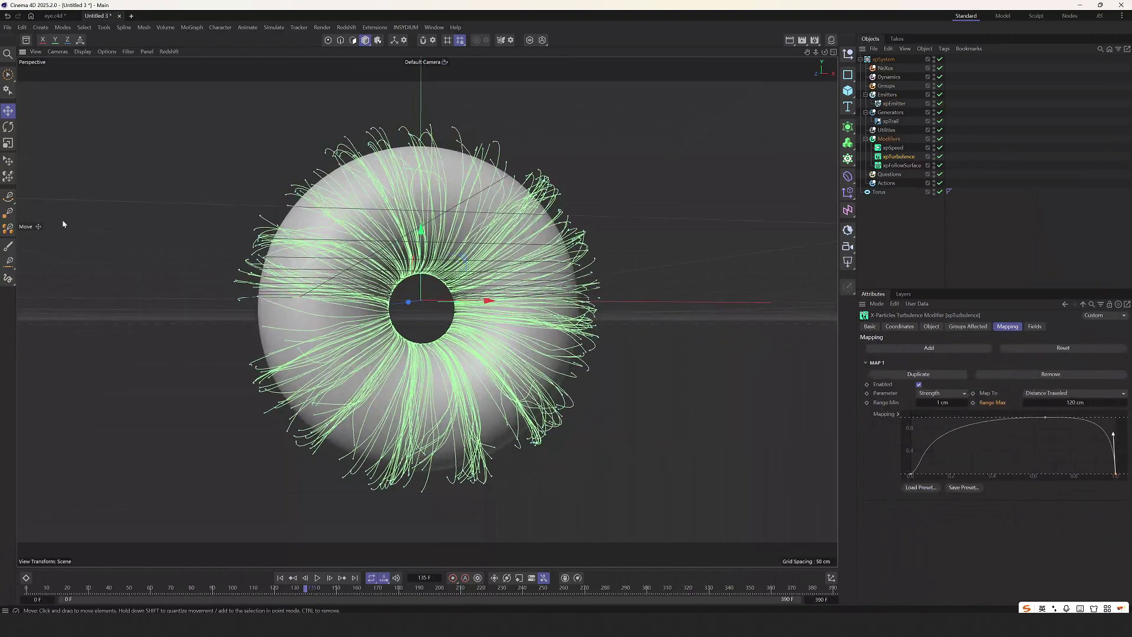
Switch to the eye.c4d scene with the RS layout, and start the Redshift interactive render.
left_click(53, 17)
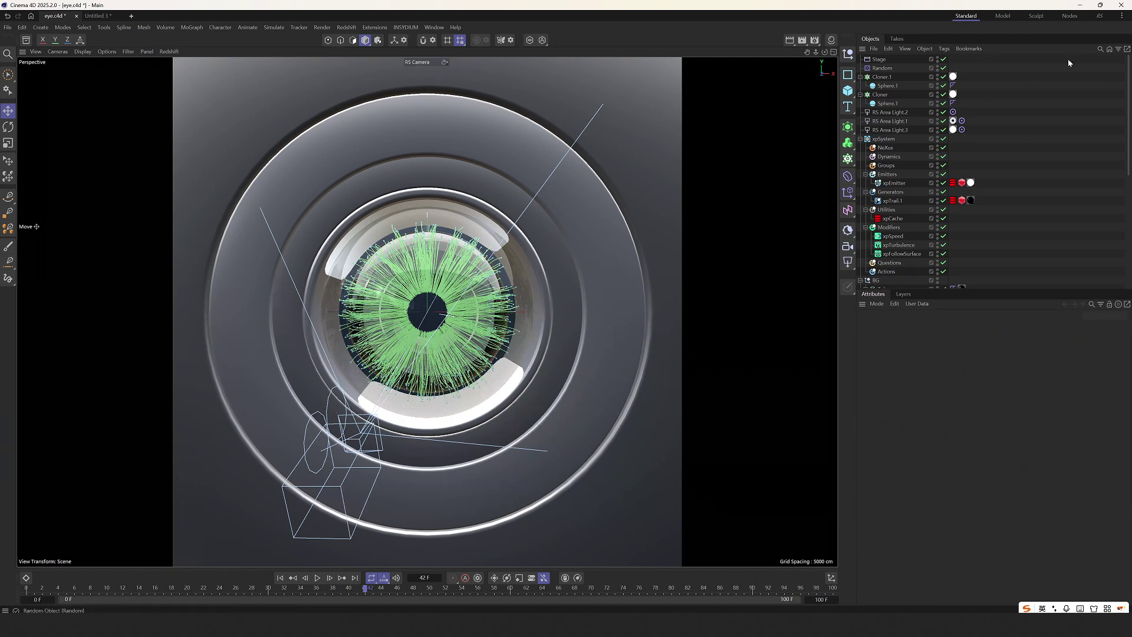
left_click(1090, 17)
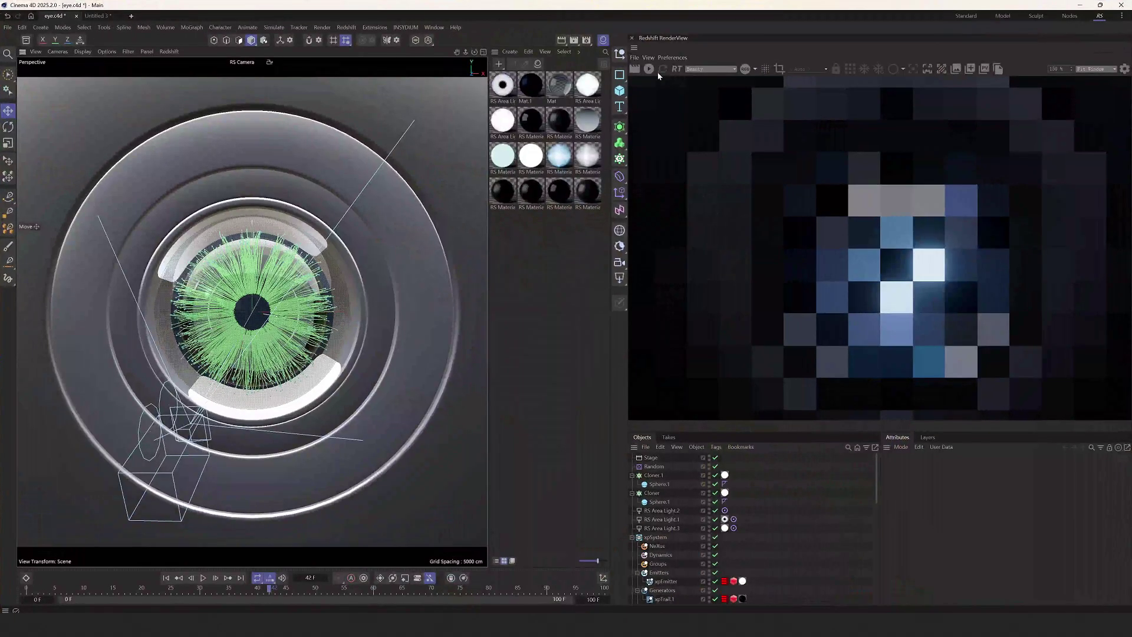
left_click(649, 69)
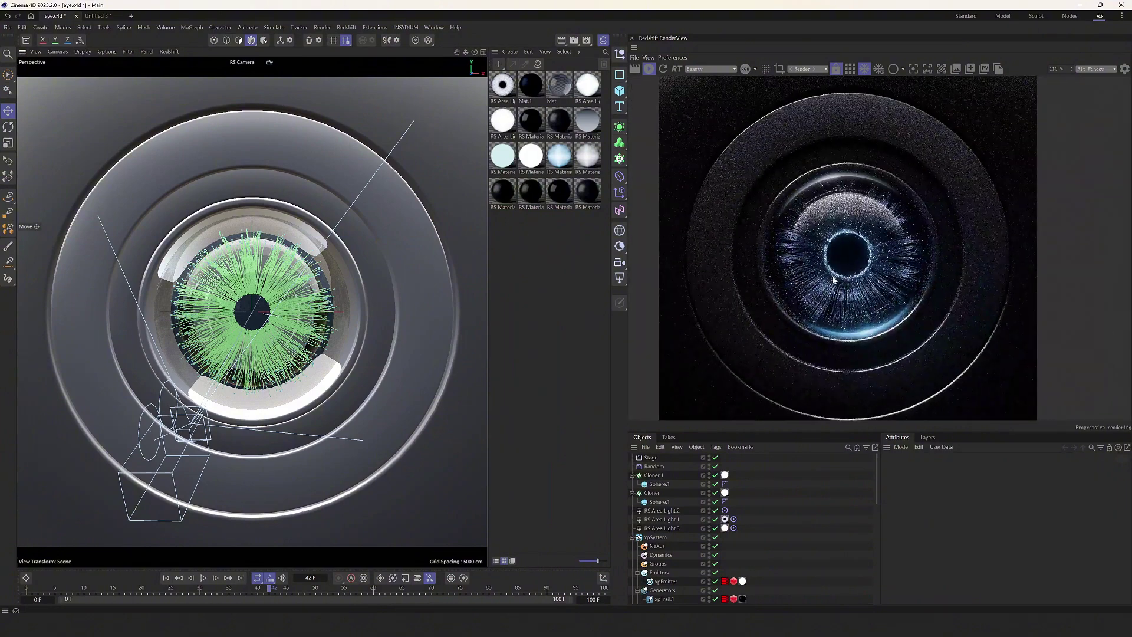
Collapse the xpSystem and both Cloner hierarchies, and disable RS Area Light.2 and RS Area Light.1.
left_click(630, 537)
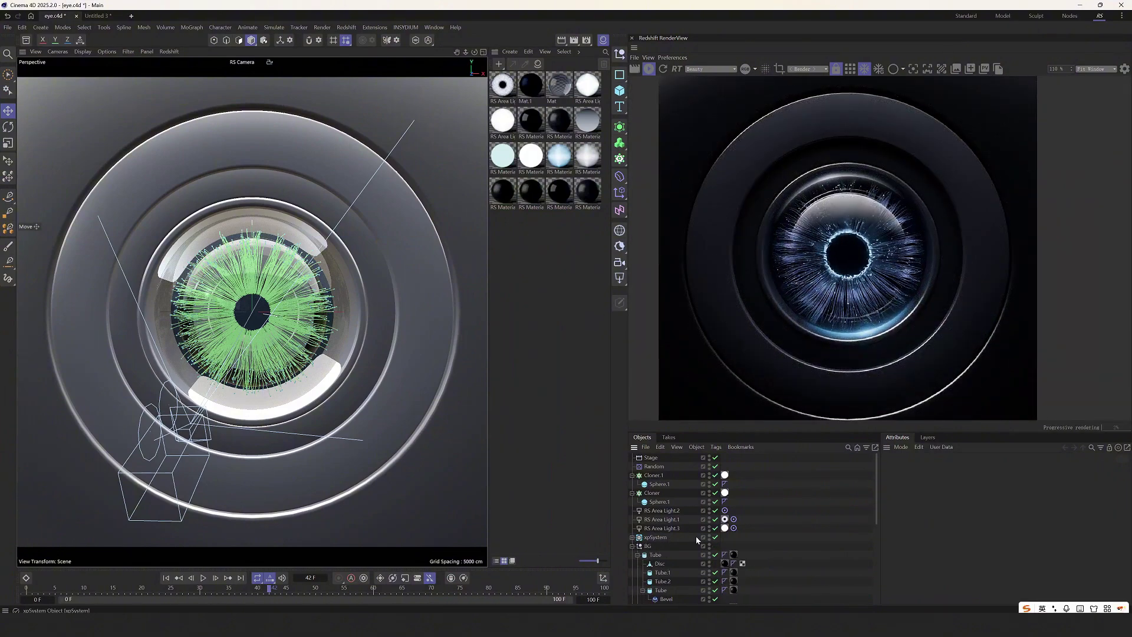
left_click(632, 492)
left_click(631, 474)
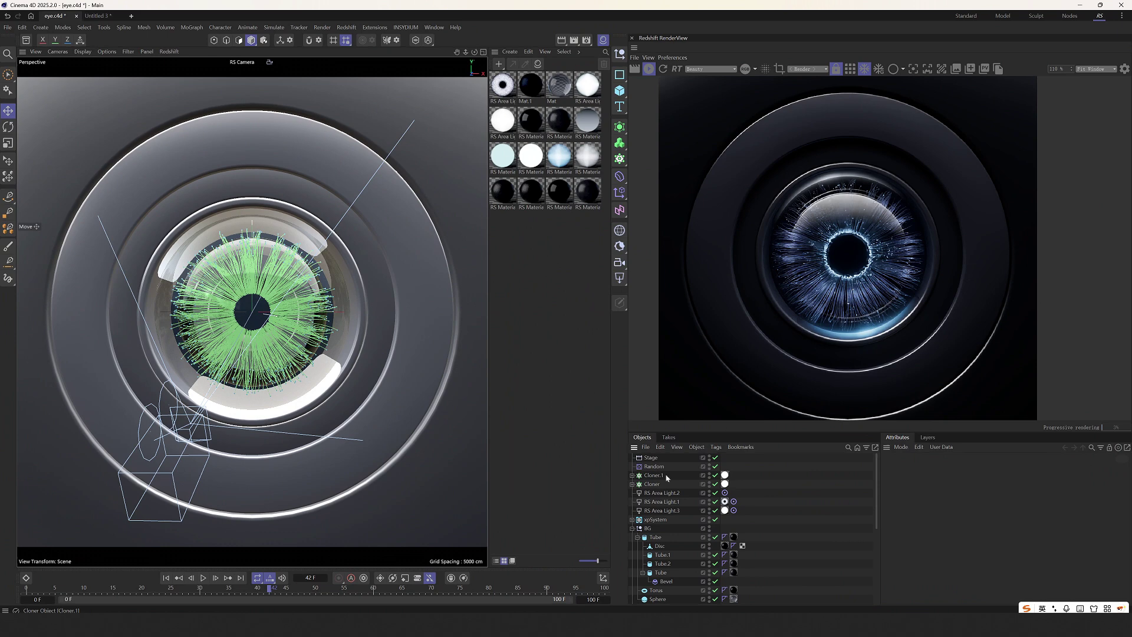
left_click_drag(715, 492, 714, 502)
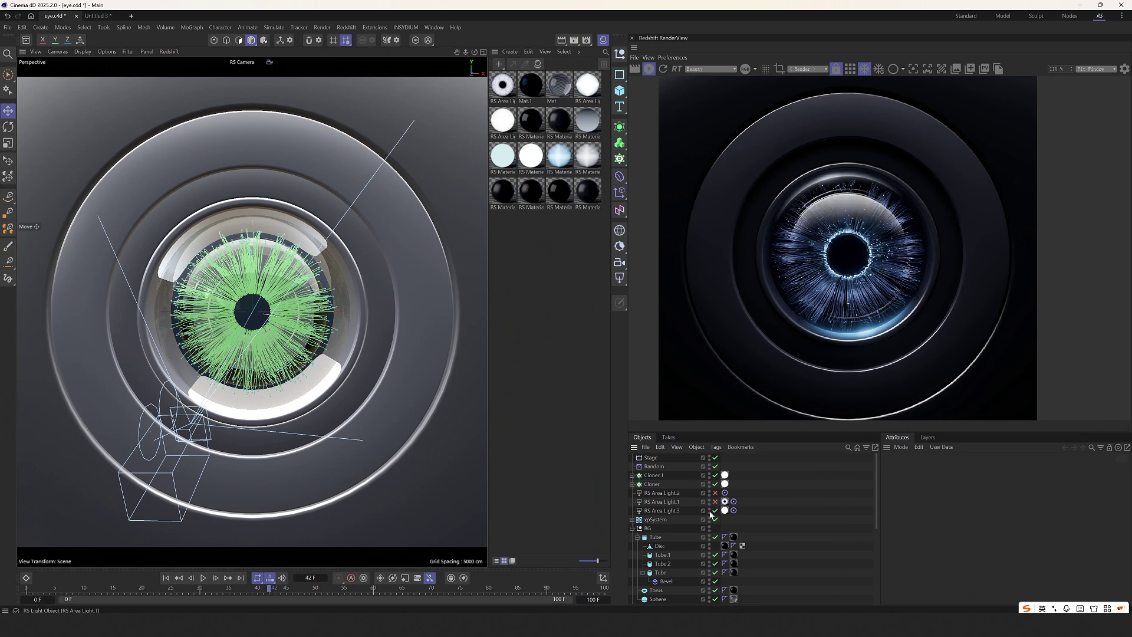
Select RS Area Light.3, show it in the free perspective view, and review its Details, Object and Project settings.
left_click(670, 512)
middle_click(357, 356)
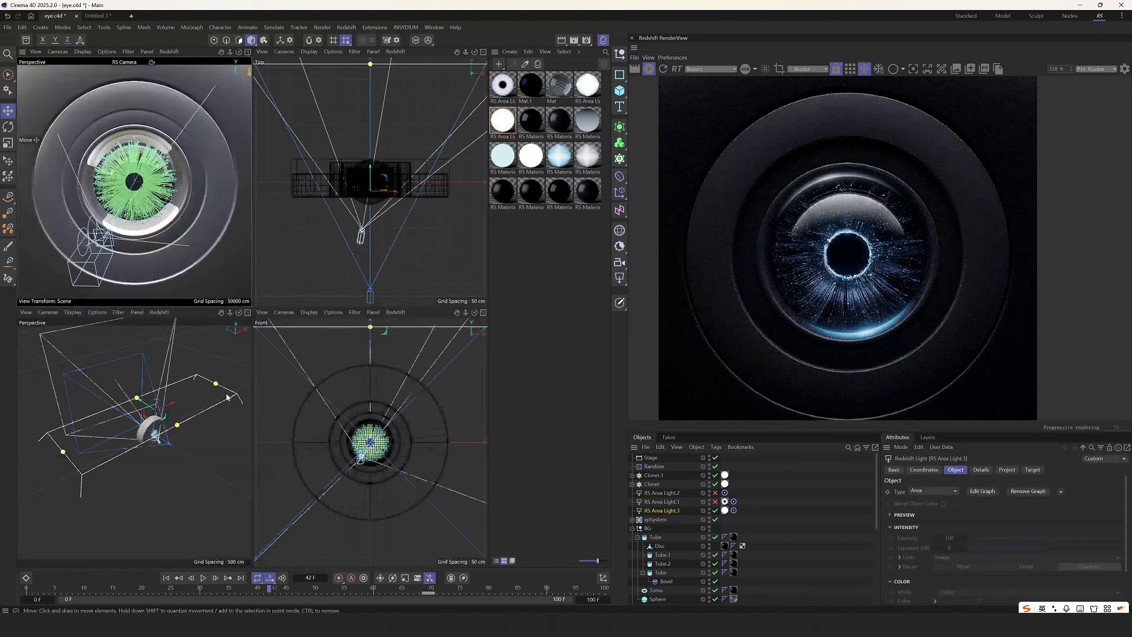
middle_click(230, 393)
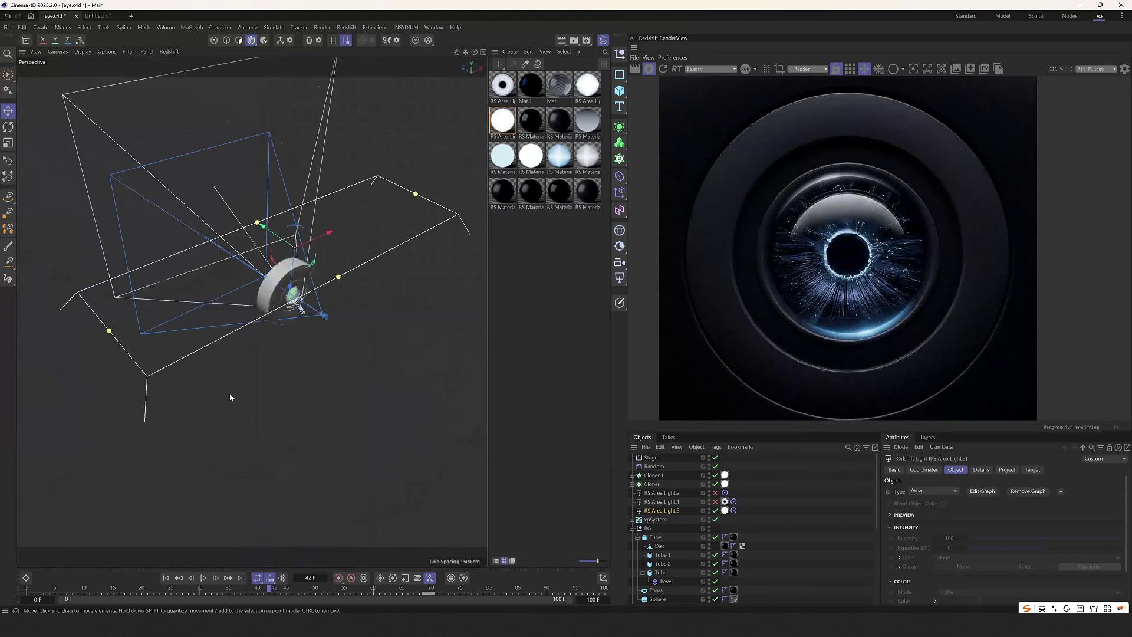
left_click(979, 470)
scroll(955, 495, "down", 5)
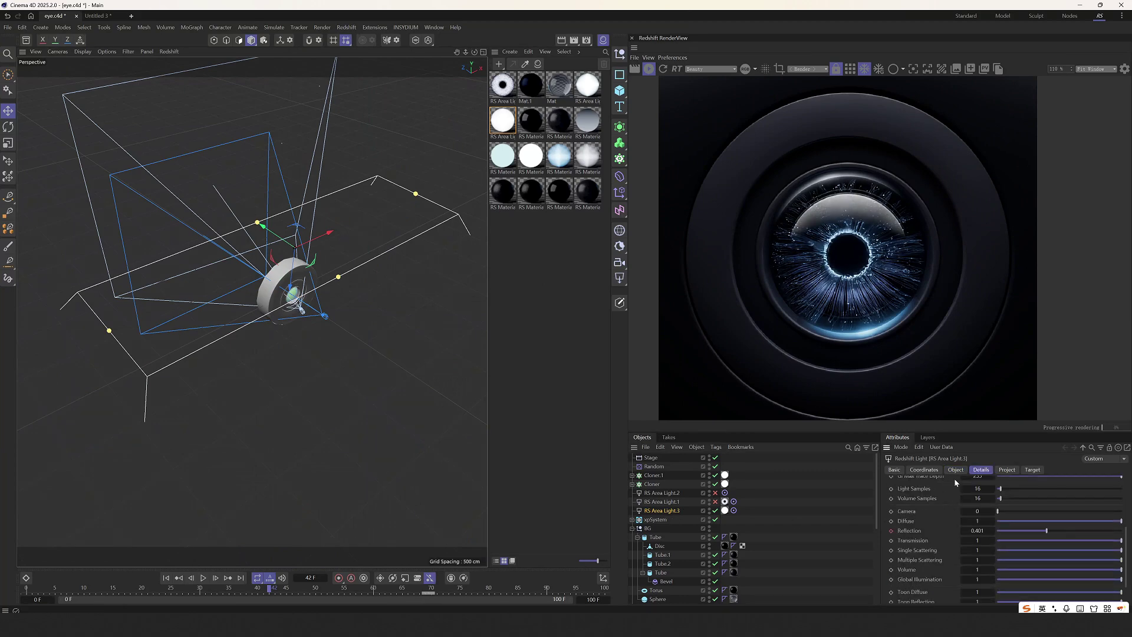
left_click(954, 470)
scroll(943, 493, "up", 2)
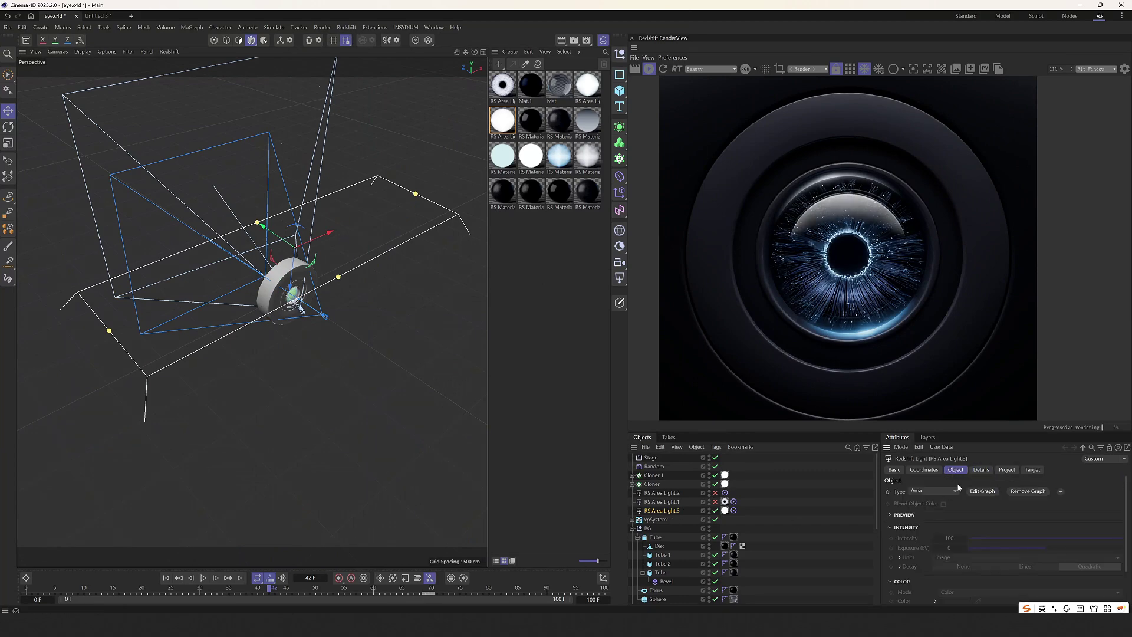
left_click(1006, 470)
Examine RS Area Light.3's placement around the eye model from several angles alongside the full render.
left_click_drag(105, 271, 47, 272, "alt")
scroll(870, 198, "down", 2)
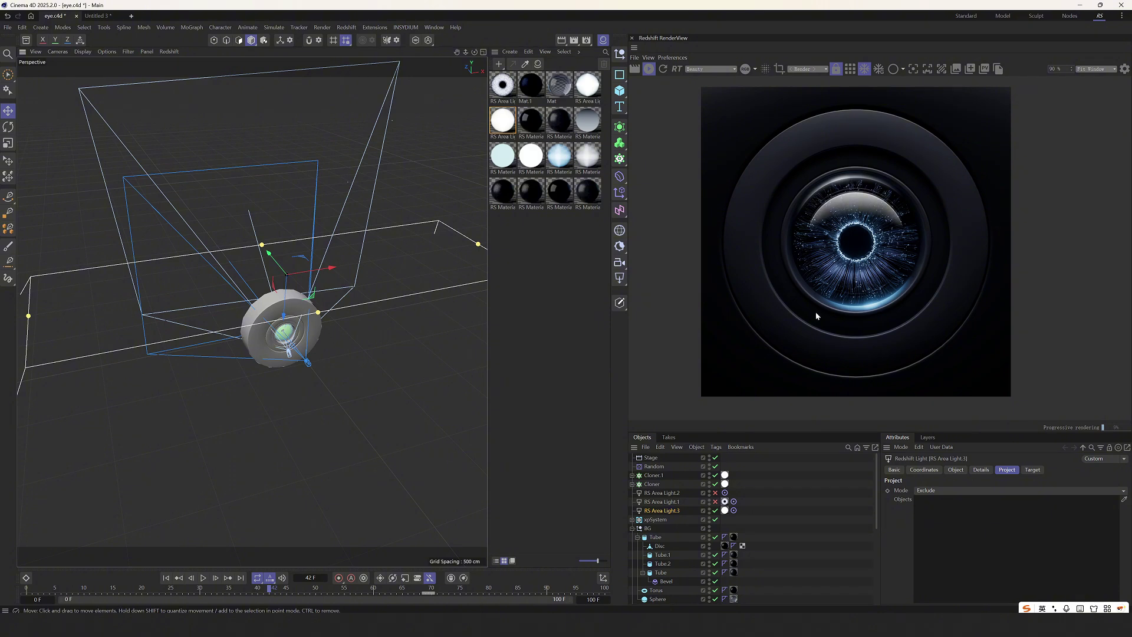
left_click_drag(195, 250, 290, 275, "alt")
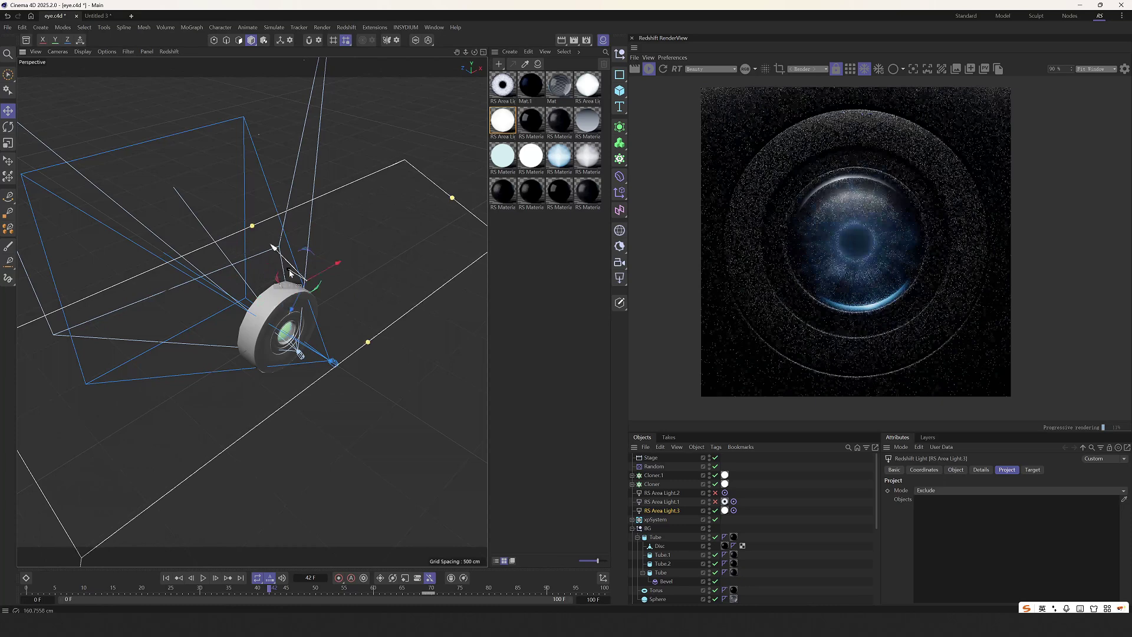
left_click_drag(423, 363, 318, 330, "alt")
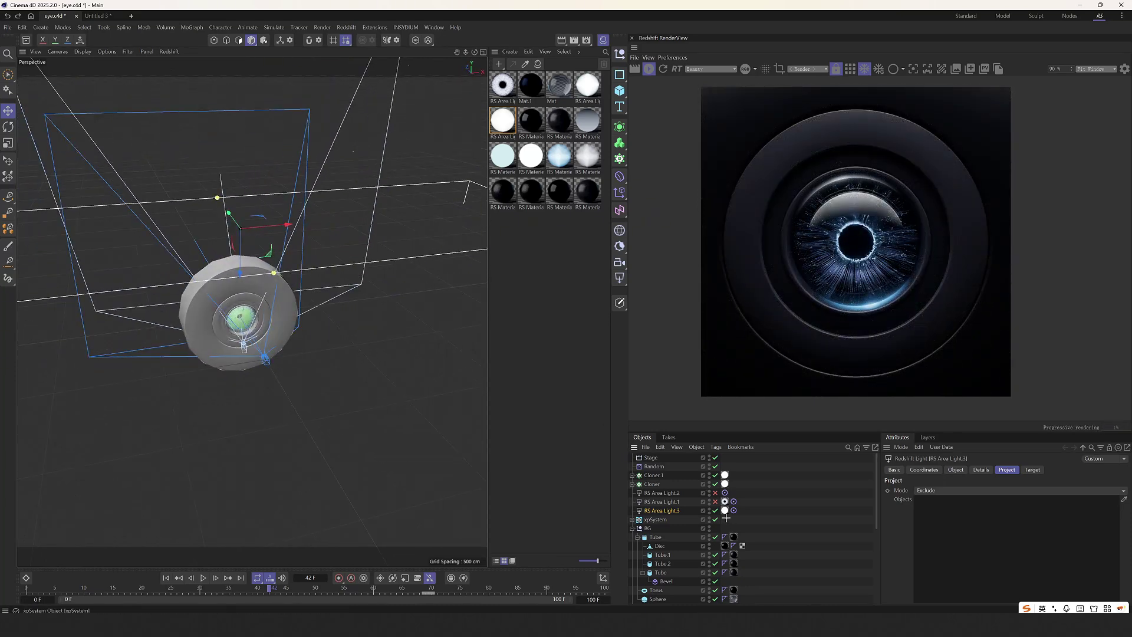
Open RS Area Light.3's material graph and inspect the vertical and horizontal Ramp nodes feeding the Mul node.
double_click(724, 510)
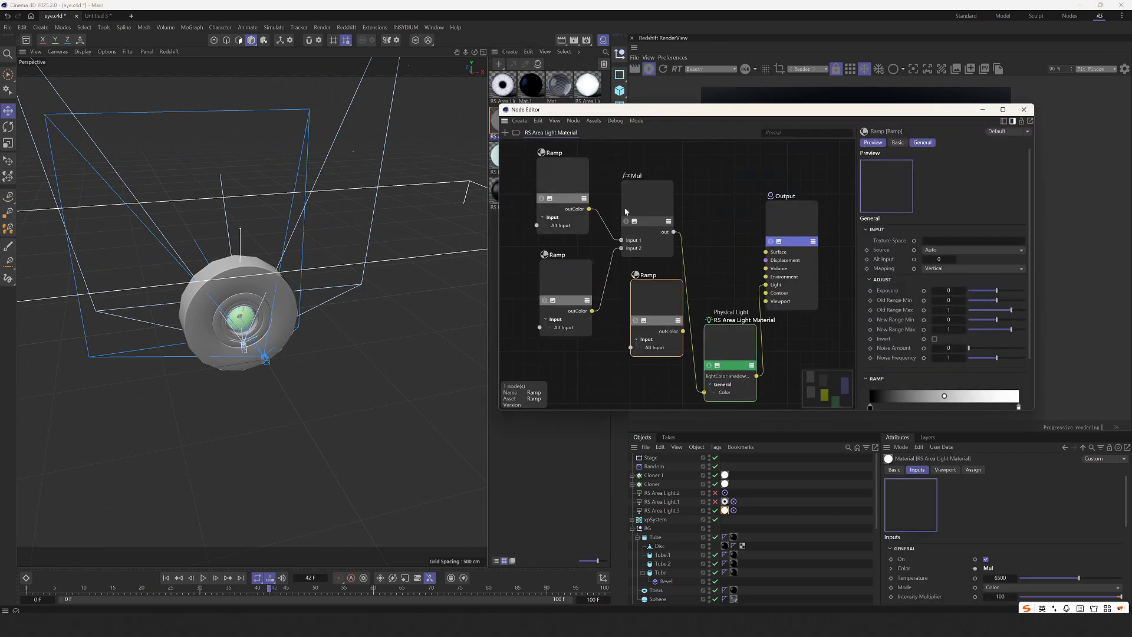
left_click_drag(567, 273, 560, 278)
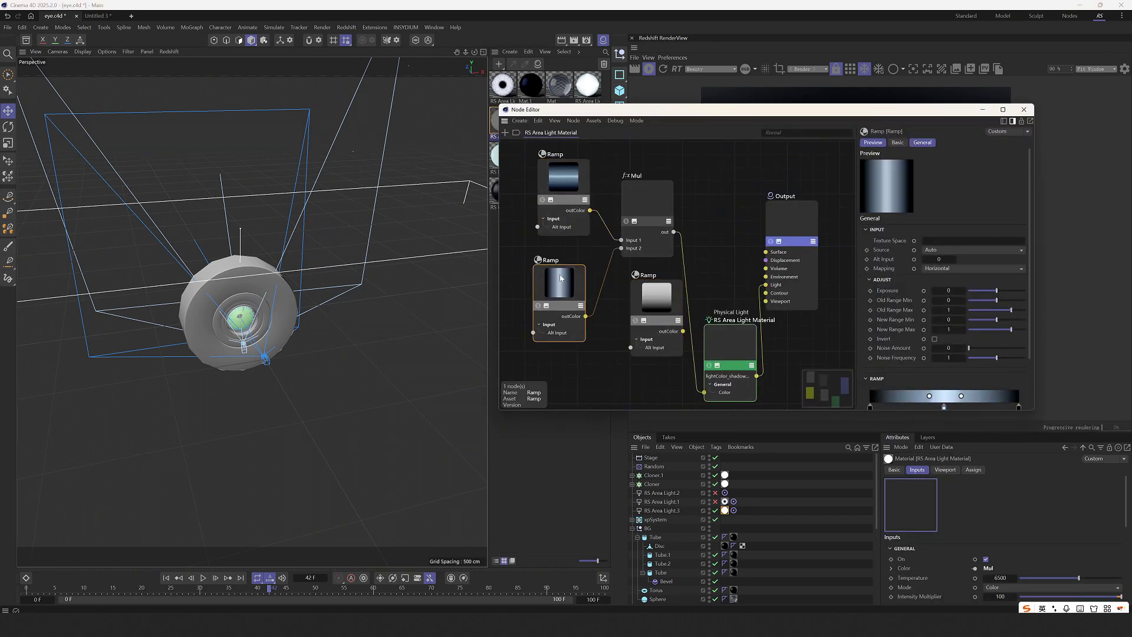
left_click_drag(641, 270, 637, 284)
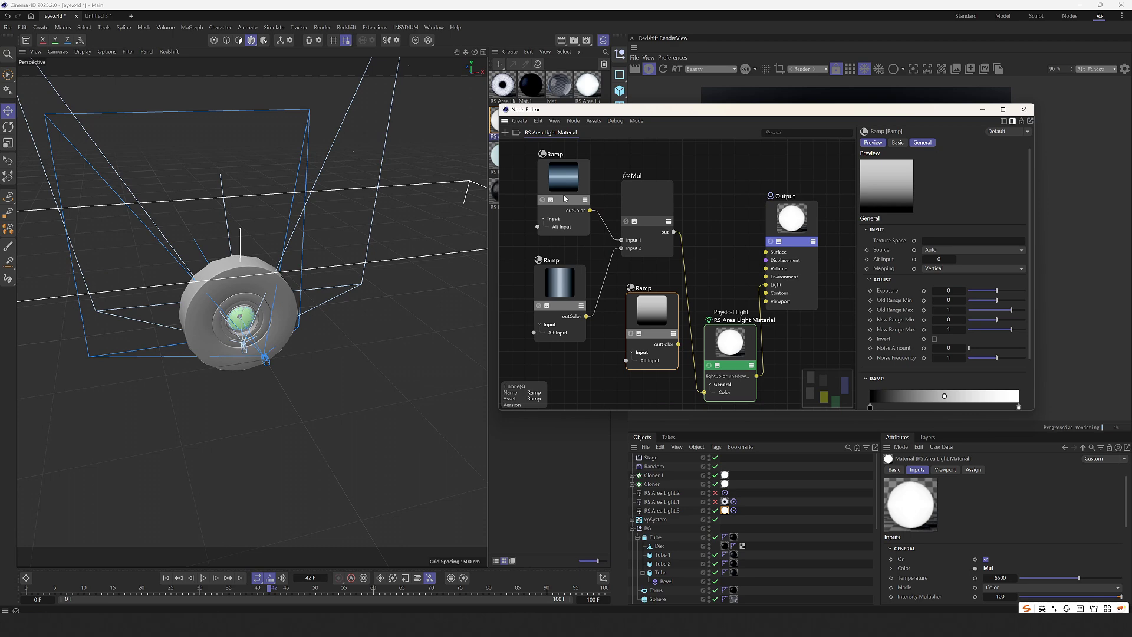
left_click_drag(564, 198, 560, 196)
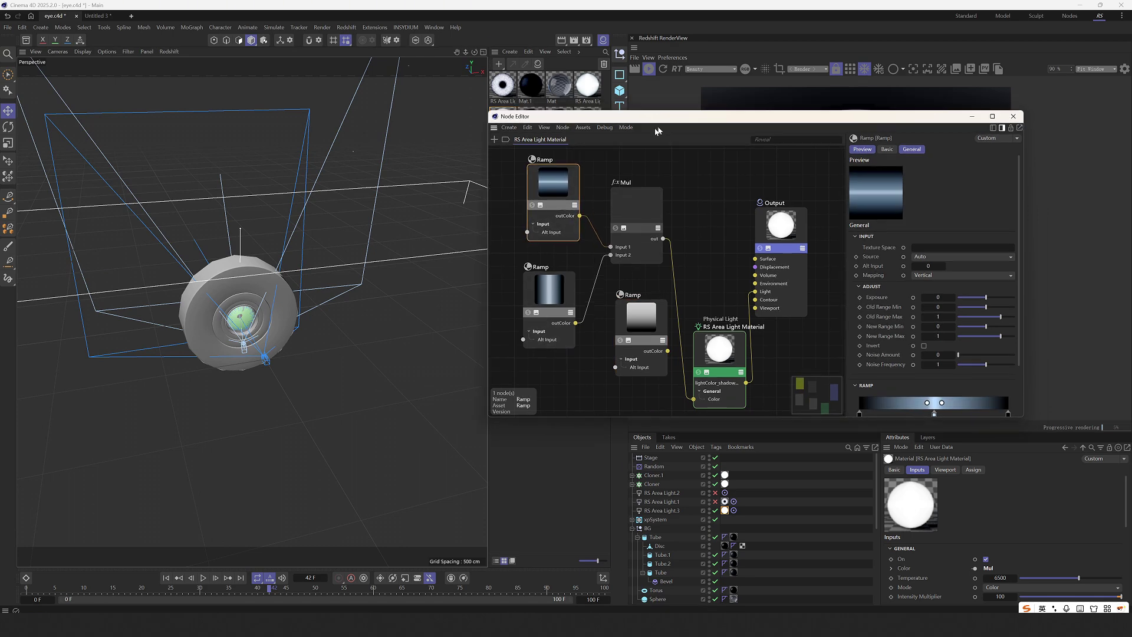
Review the area light material's Decay, Shadow and Attenuation settings beside the render, and close the node editor.
left_click_drag(682, 110, 343, 324)
scroll(906, 537, "down", 5)
scroll(906, 538, "down", 2)
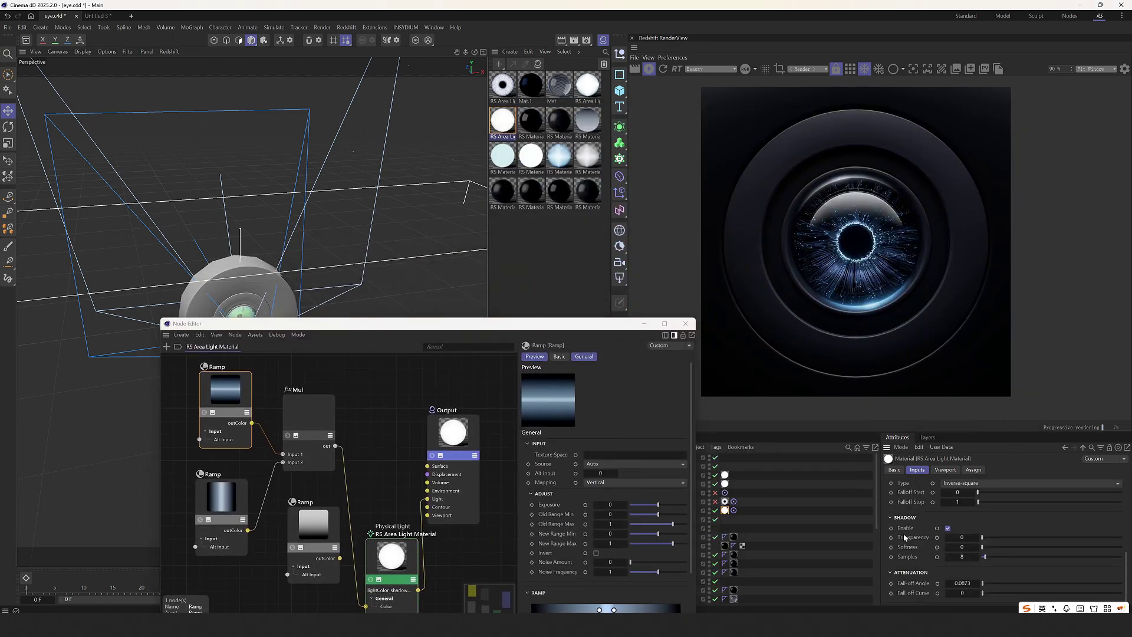
left_click_drag(679, 327, 580, 305)
left_click(579, 304)
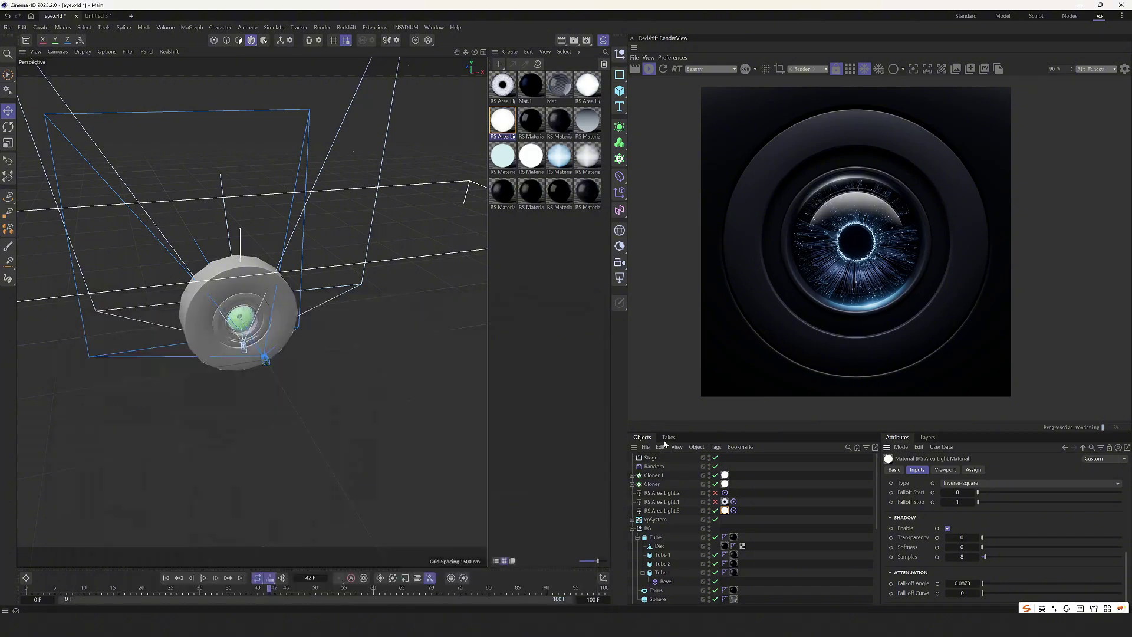
Enable RS Area Light.1 and disable RS Area Light.3 to isolate the light on the iris.
left_click(661, 510)
left_click(956, 470)
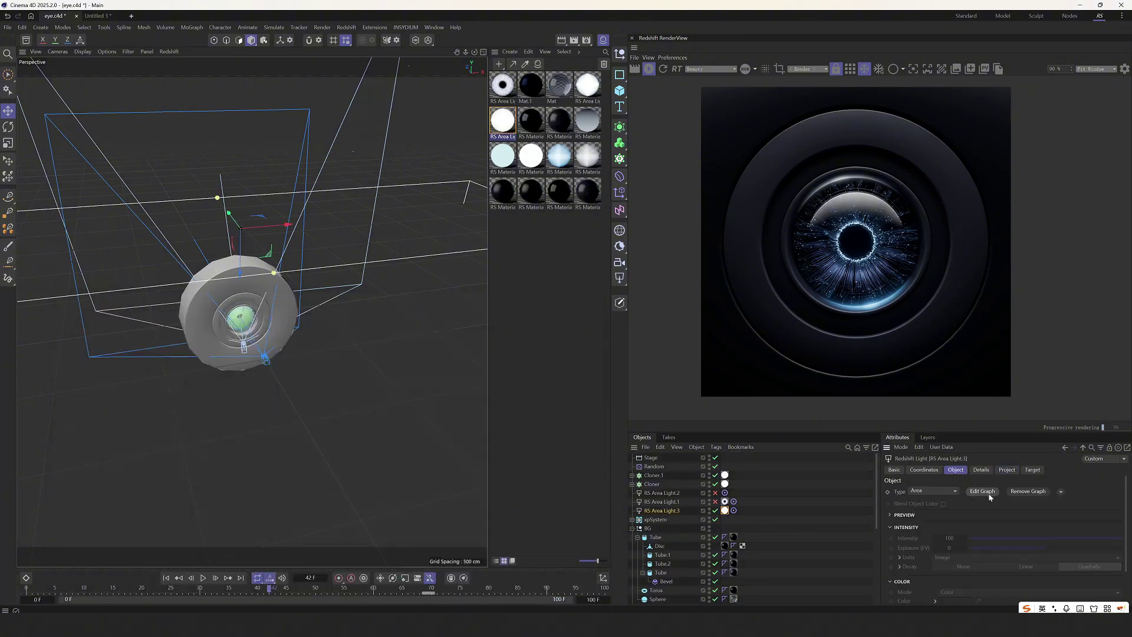
left_click(674, 502)
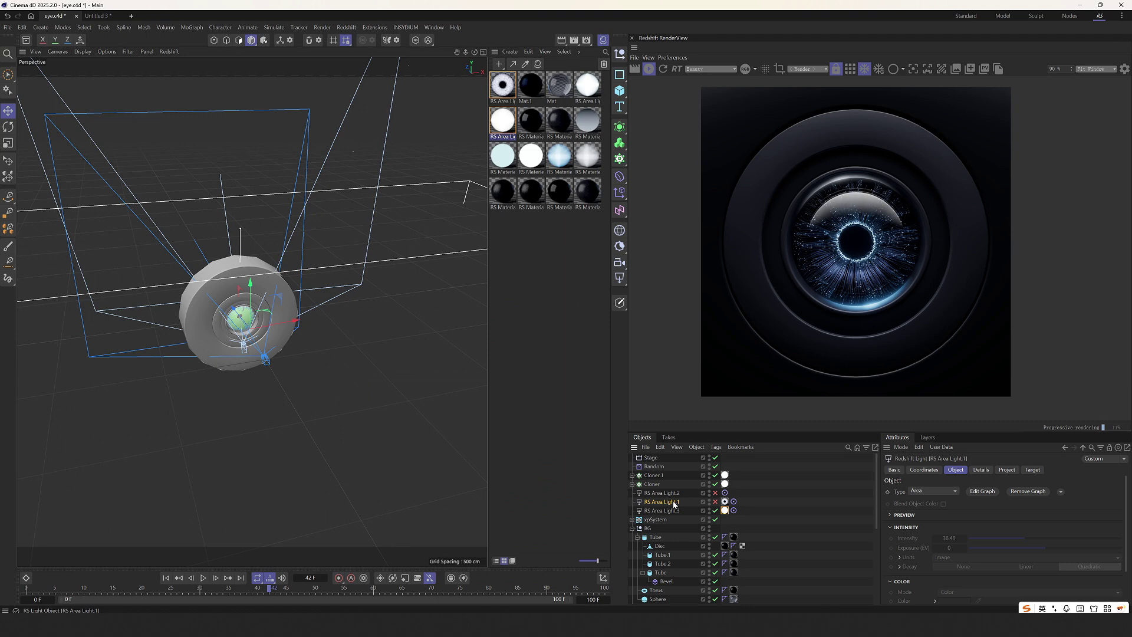
left_click(715, 502)
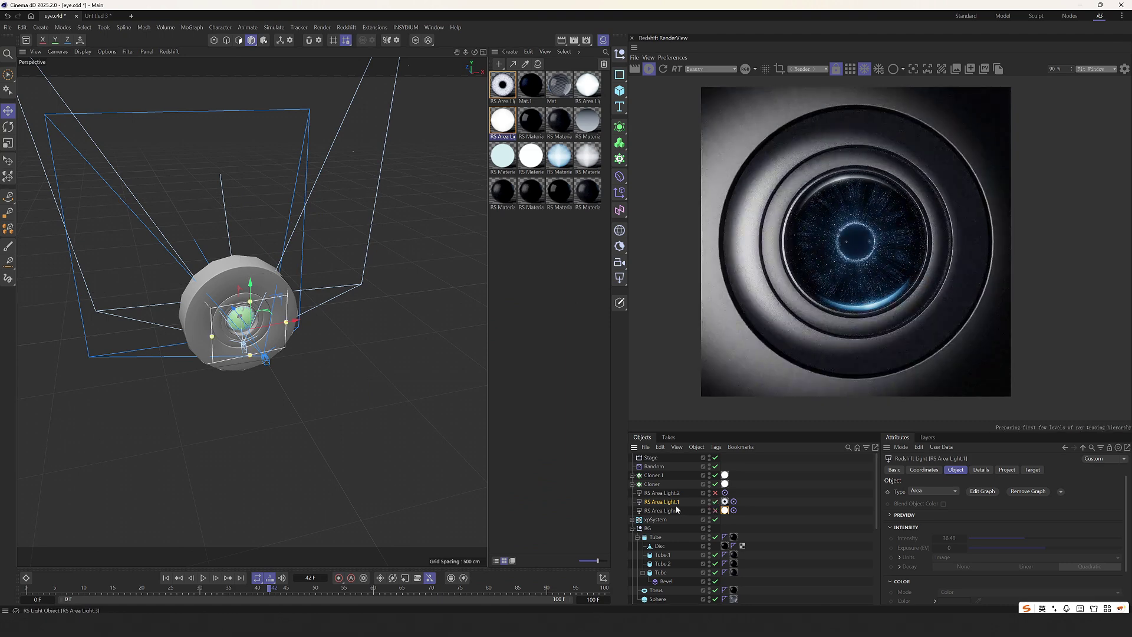
Check which objects RS Area Light.1 includes in its Project settings, and examine the iris render up close.
scroll(747, 321, "up", 1)
left_click(1006, 469)
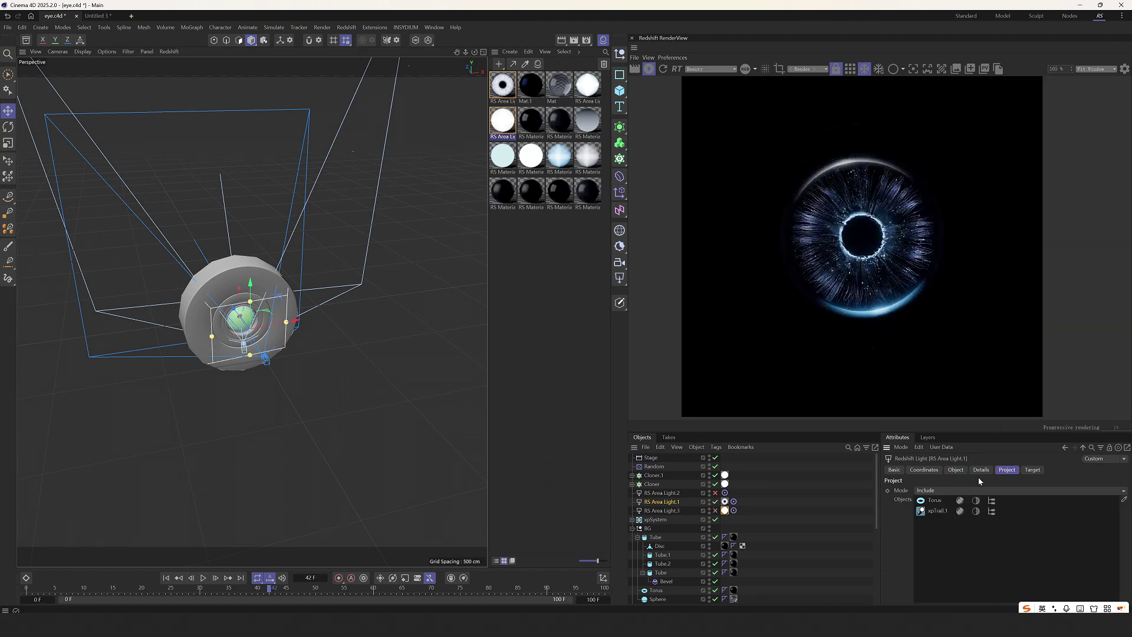
scroll(857, 307, "up", 2)
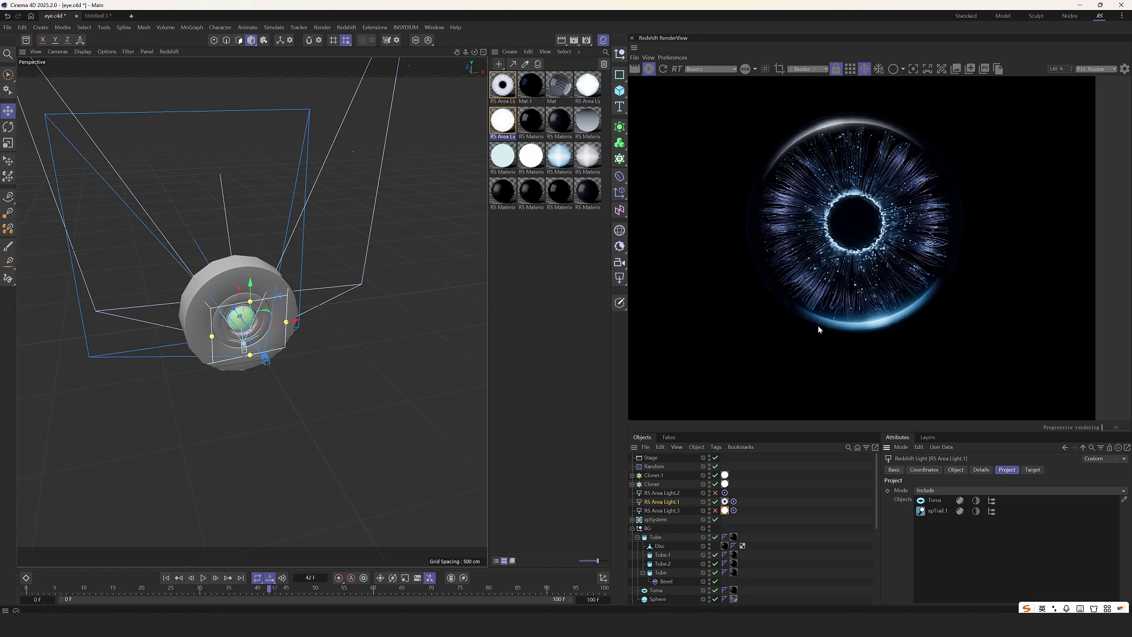
Open RS Area Light.1's material graph and examine how the Ramp, Maxon Noise and Mul nodes drive the light color.
left_click(725, 502)
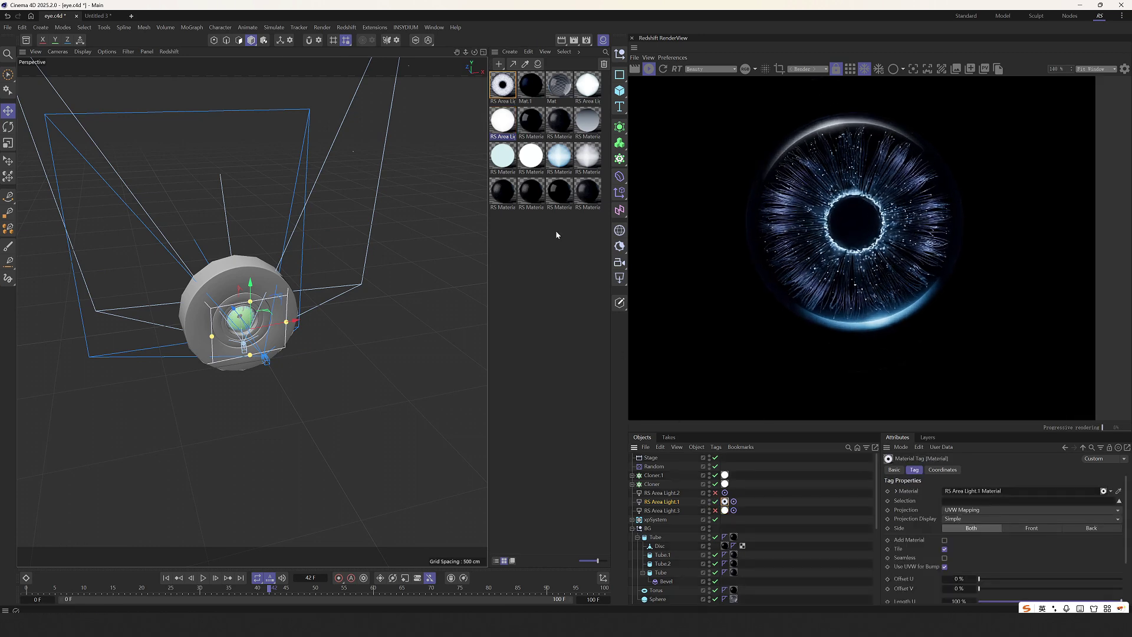
double_click(496, 94)
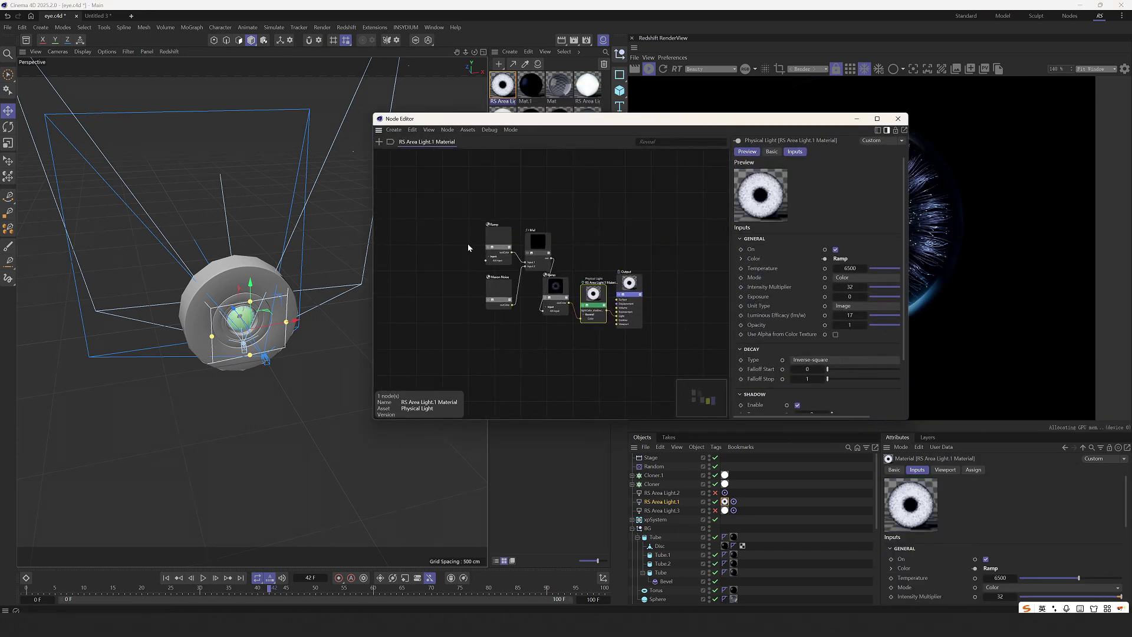
scroll(422, 249, "up", 4)
middle_click_drag(614, 255, 466, 228)
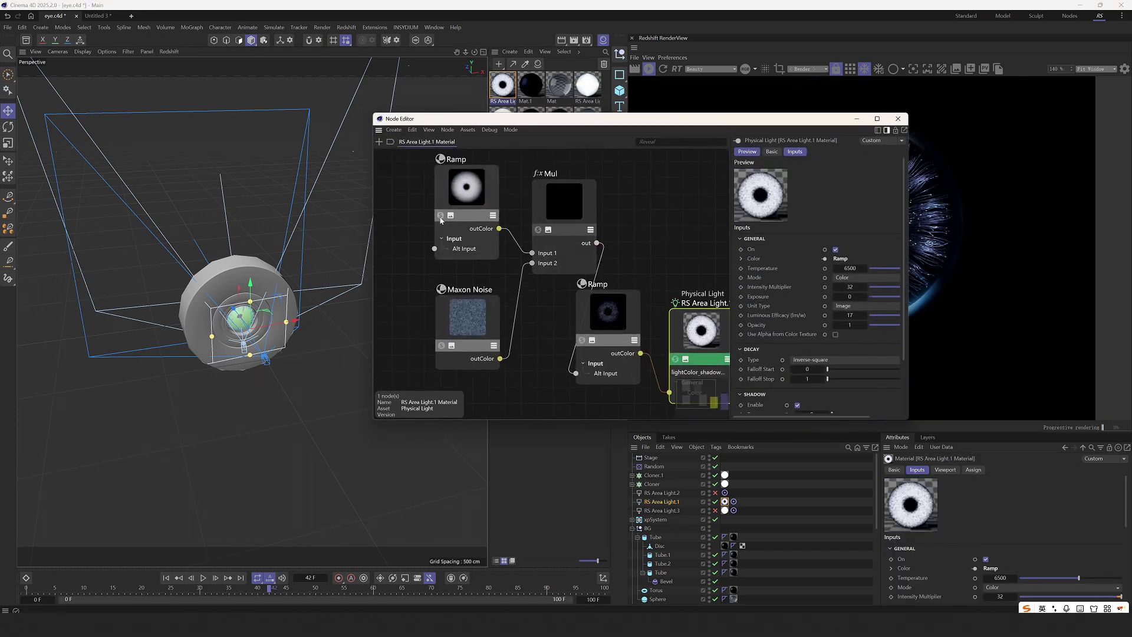
scroll(546, 243, "down", 1)
middle_click_drag(550, 239, 524, 240)
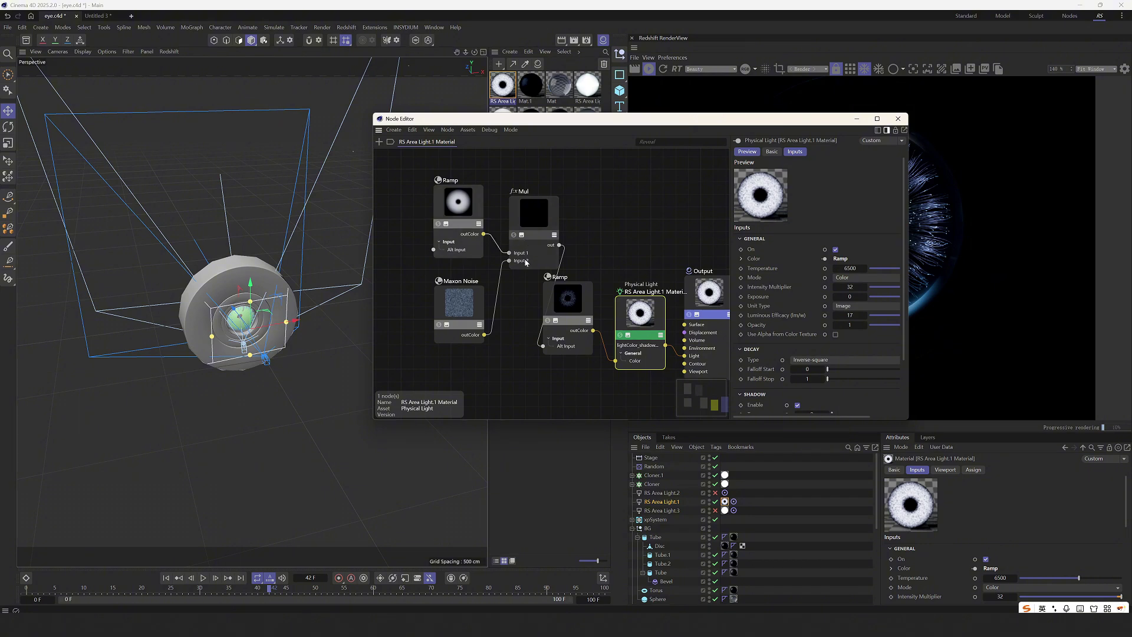
Connect the circular Ramp directly to RS Area Light.1's Physical Light Color, and replace it with the Maxon Noise.
left_click_drag(484, 234, 614, 360)
left_click_drag(716, 119, 511, 140)
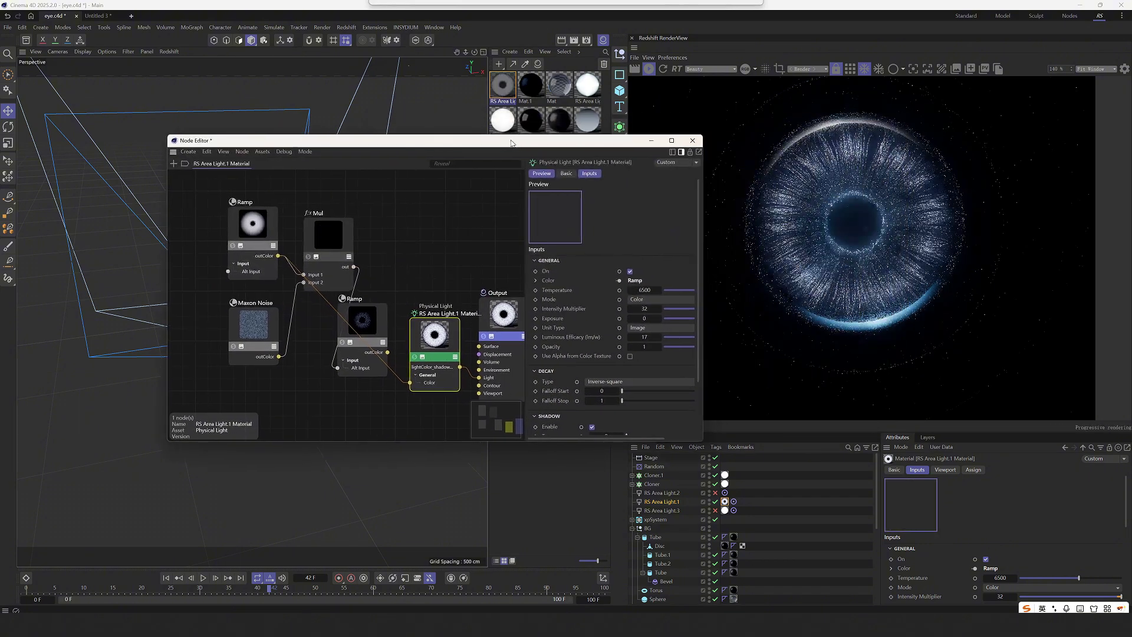
left_click(253, 224)
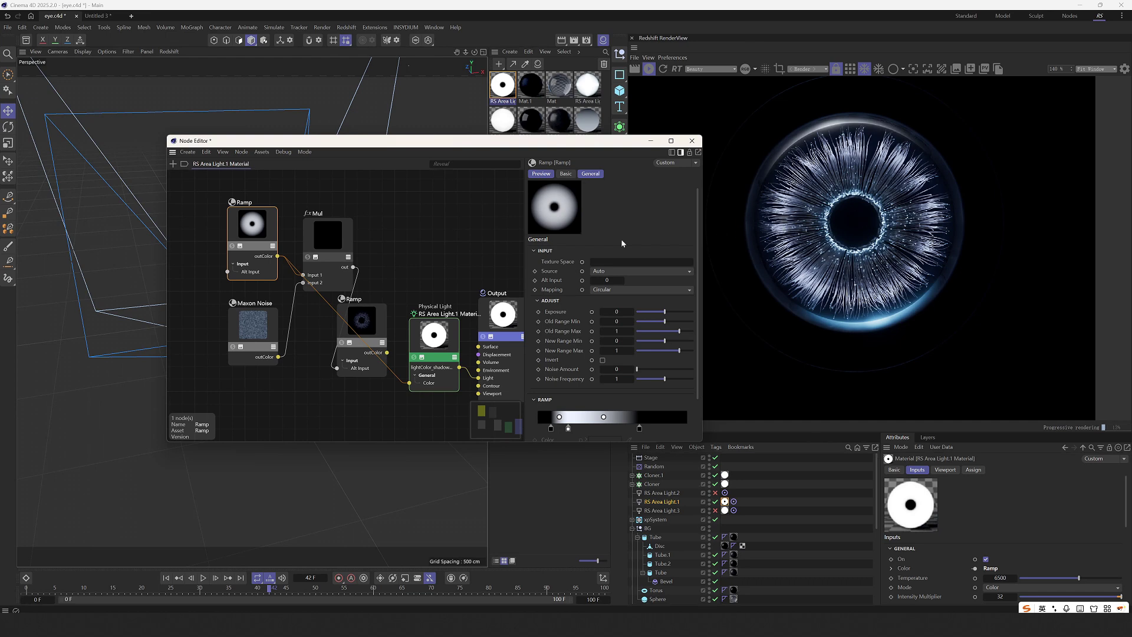
left_click(285, 289)
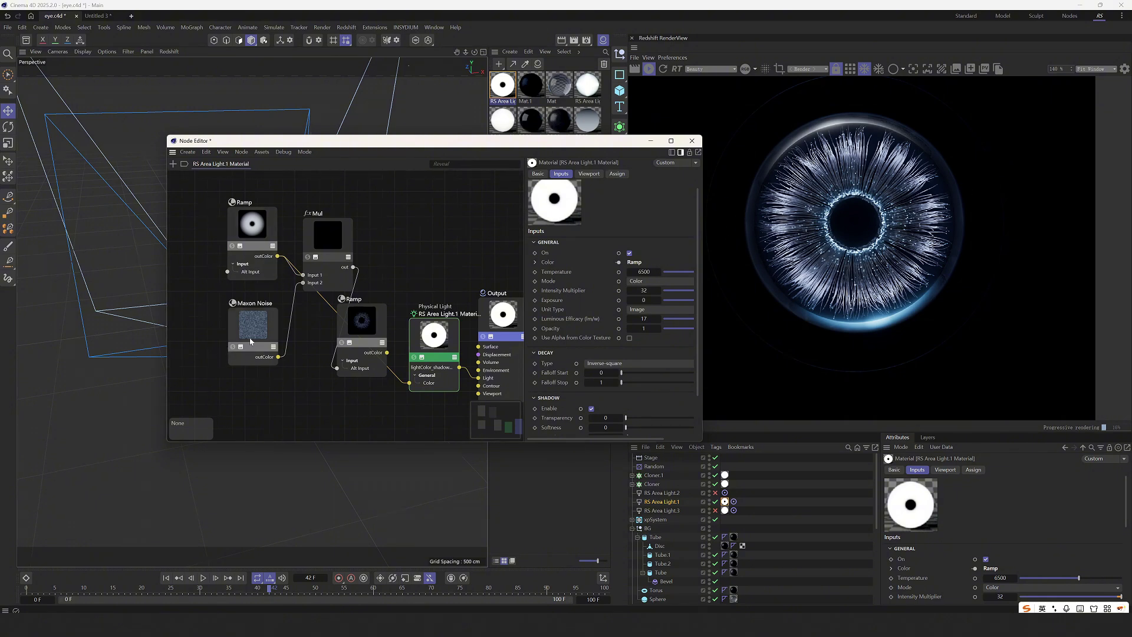
left_click_drag(250, 341, 409, 383)
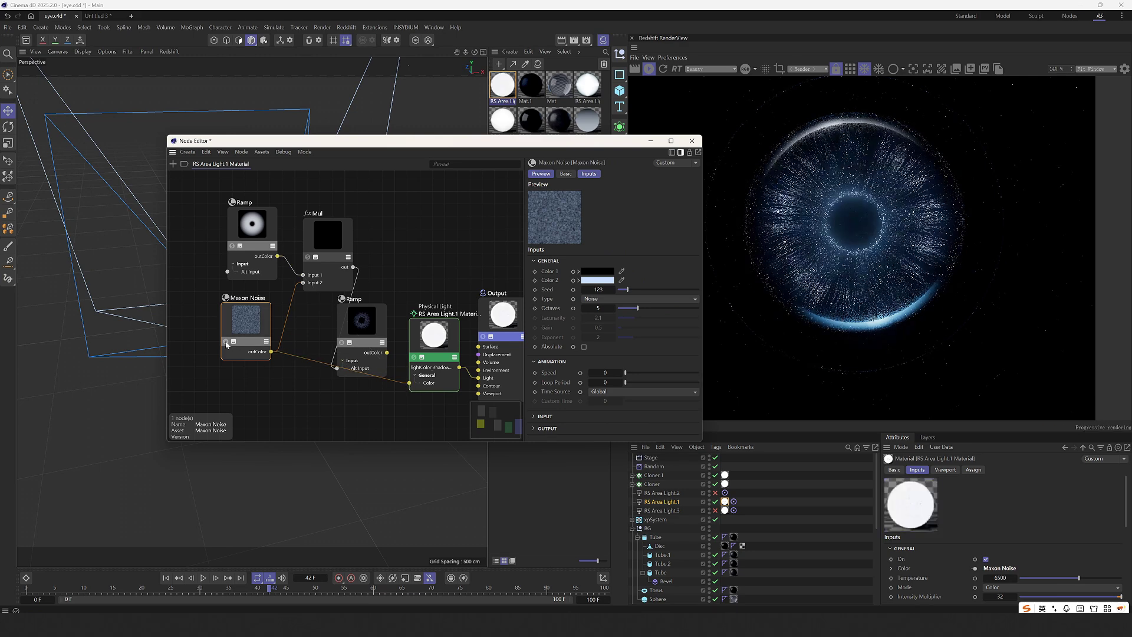
Reconnect the blue Ramp's outColor to RS Area Light.1's Physical Light Color in place of the Maxon Noise, and close the node editor.
left_click_drag(225, 340, 228, 343)
scroll(786, 224, "up", 4)
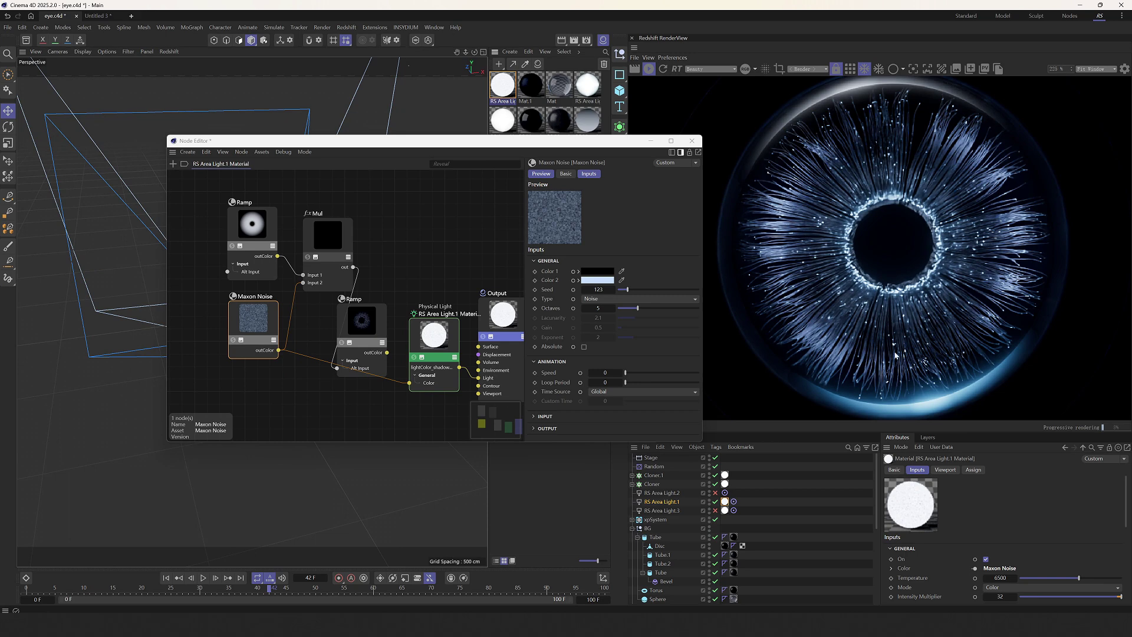
left_click_drag(257, 321, 265, 328)
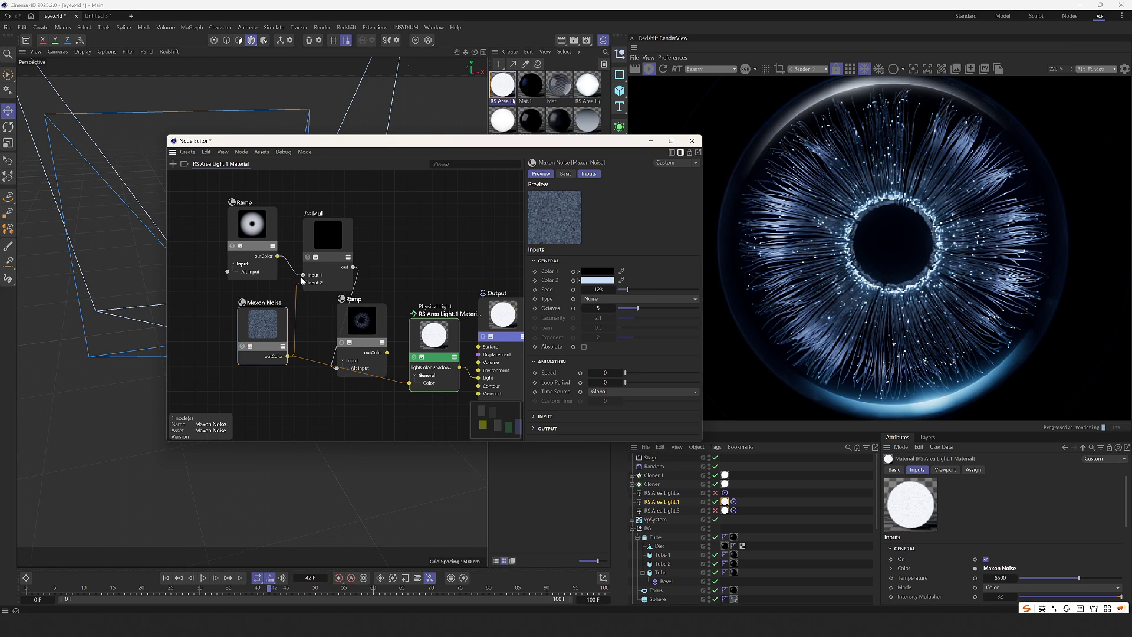
left_click_drag(399, 374, 416, 389)
left_click(387, 354)
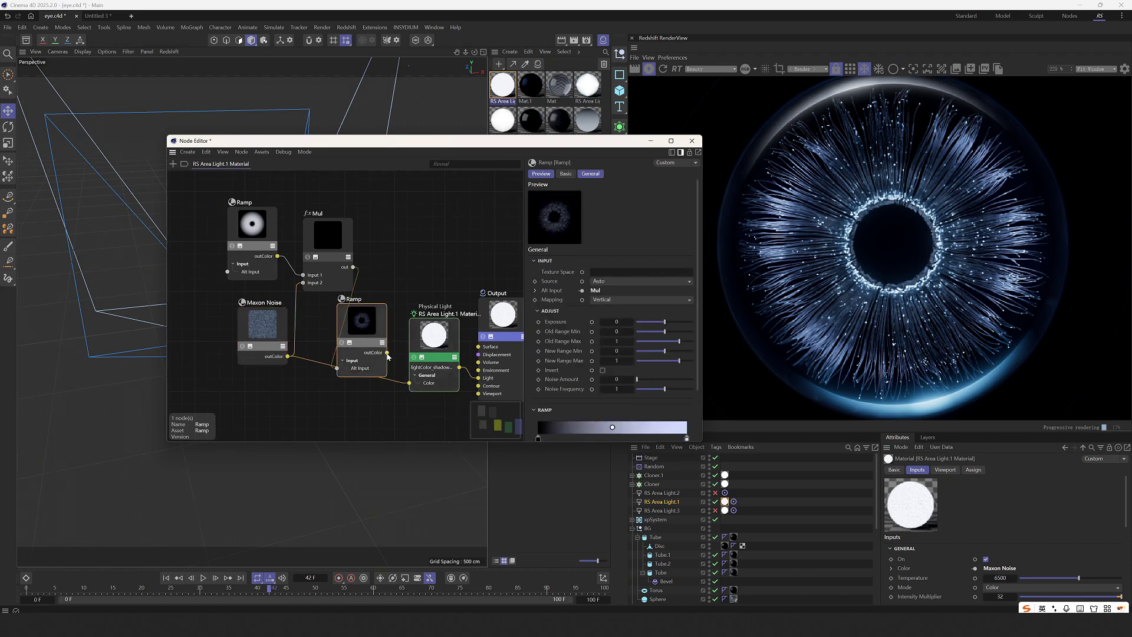
left_click_drag(387, 353, 409, 384)
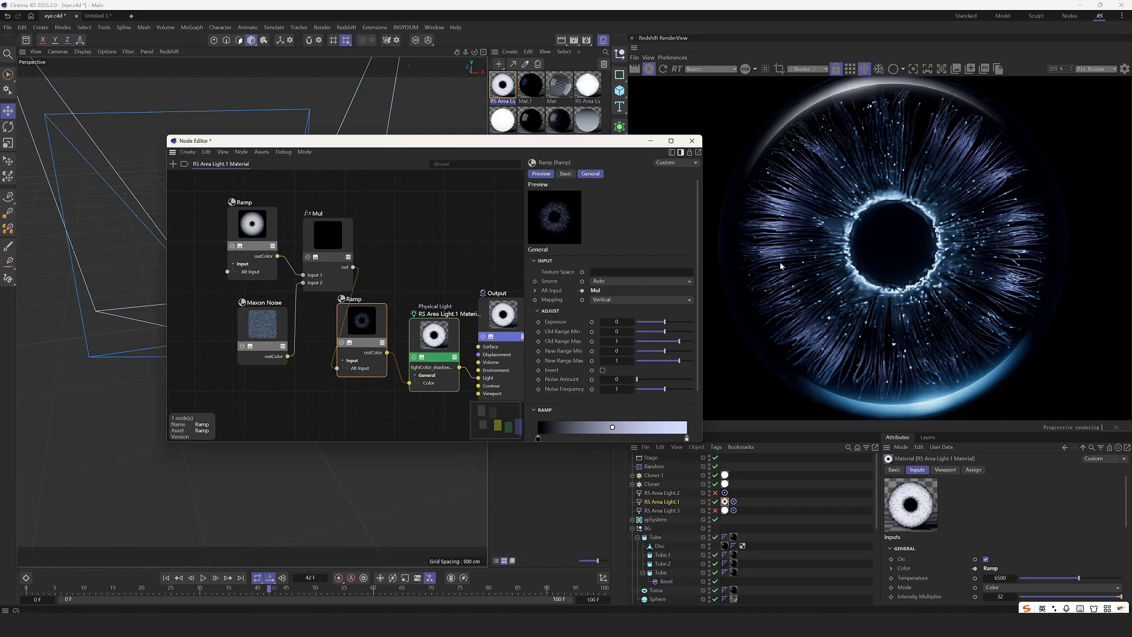
scroll(385, 245, "down", 2)
left_click(462, 219)
left_click(691, 140)
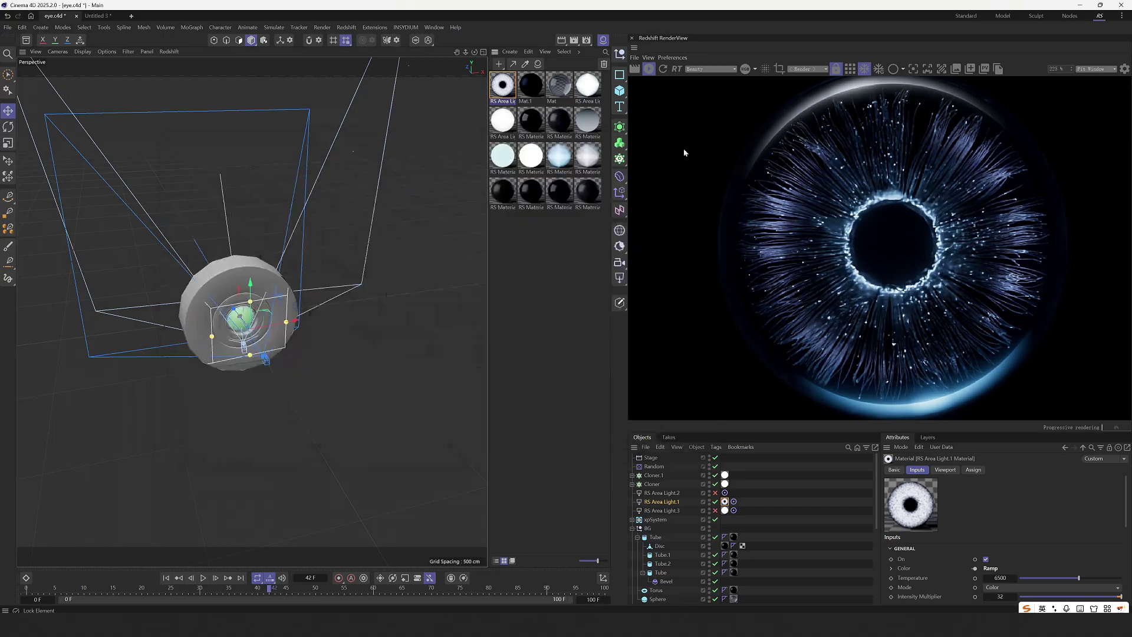
Disable RS Area Light.1, enable RS Area Light.2, and check which objects its Project settings exclude.
left_click(715, 501)
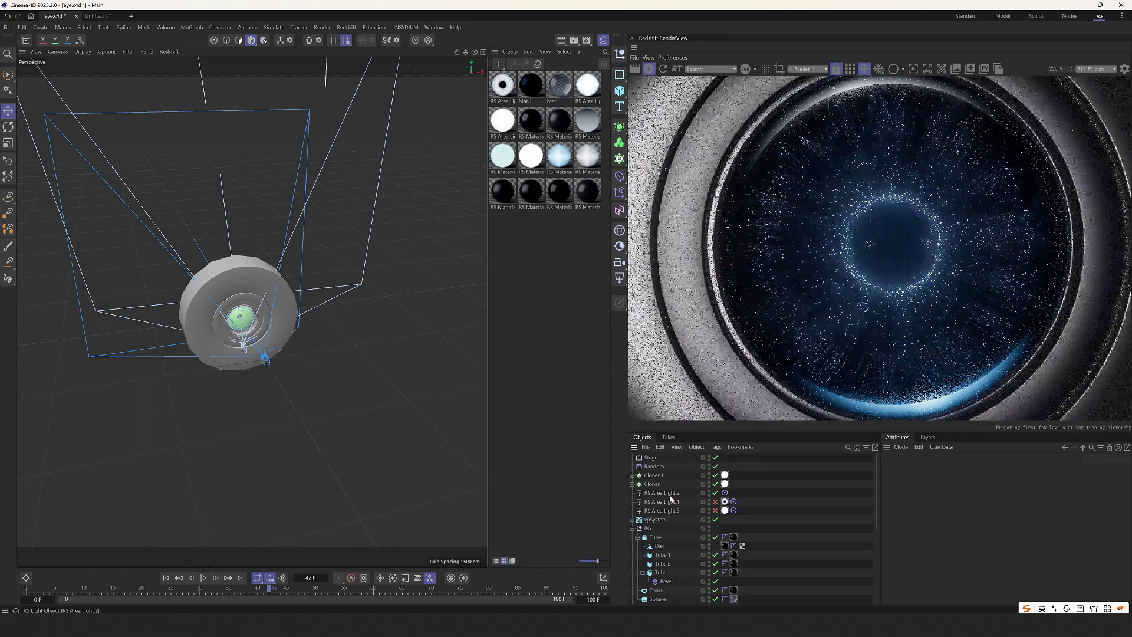
left_click(670, 495)
scroll(754, 309, "down", 5)
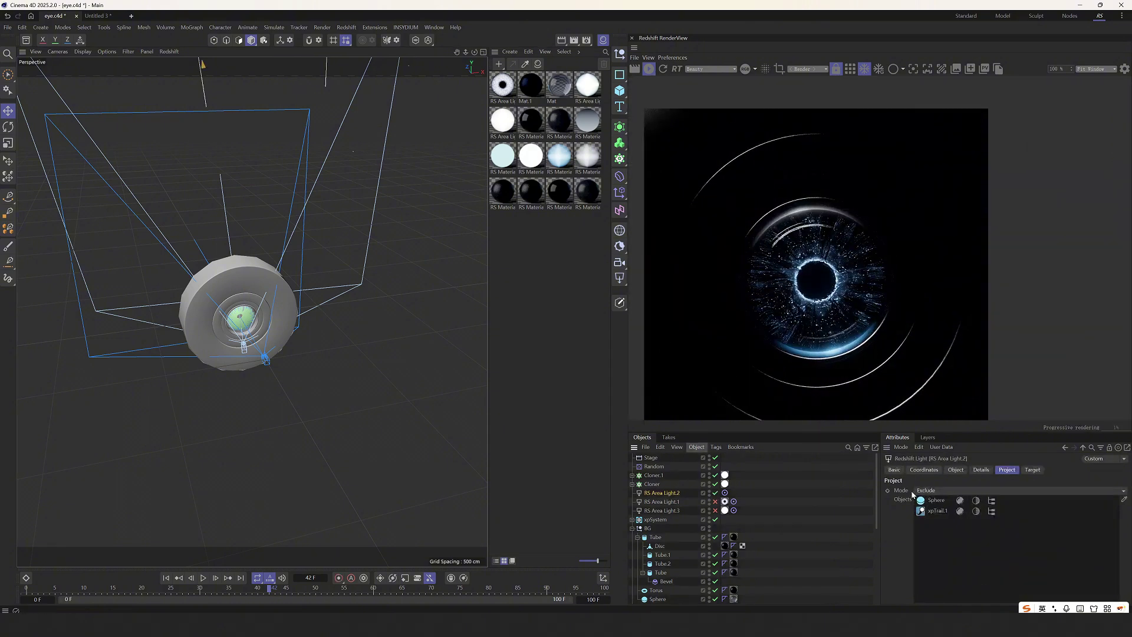
scroll(783, 218, "up", 1)
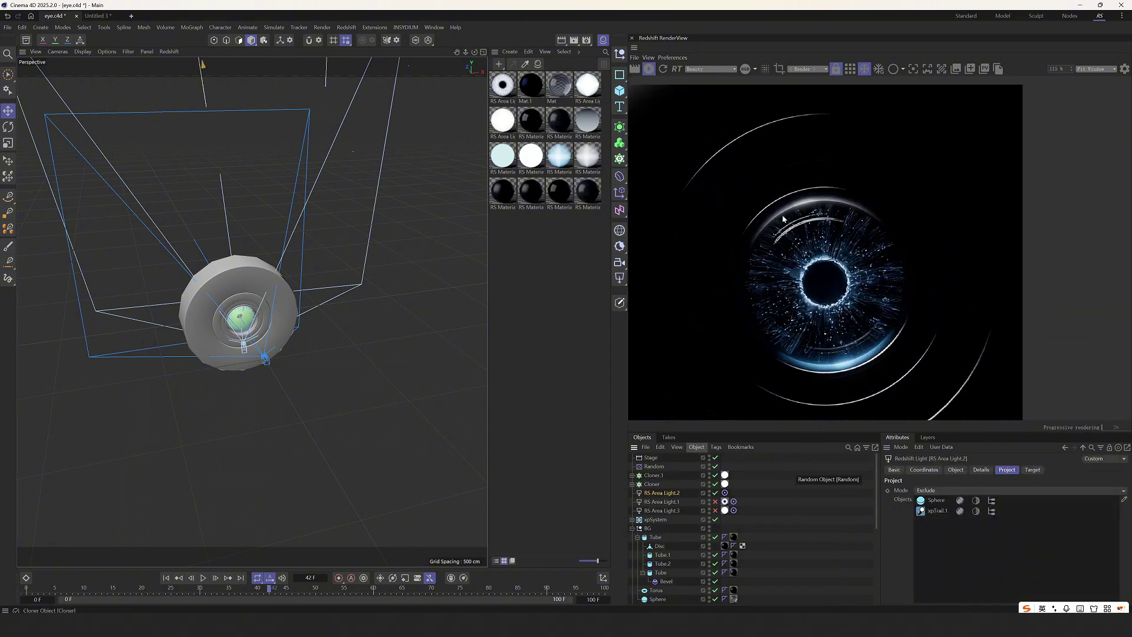
Toggle the light exclusion of xpTrail.1 for RS Area Light.2 and compare the iris render up close.
left_click(960, 511)
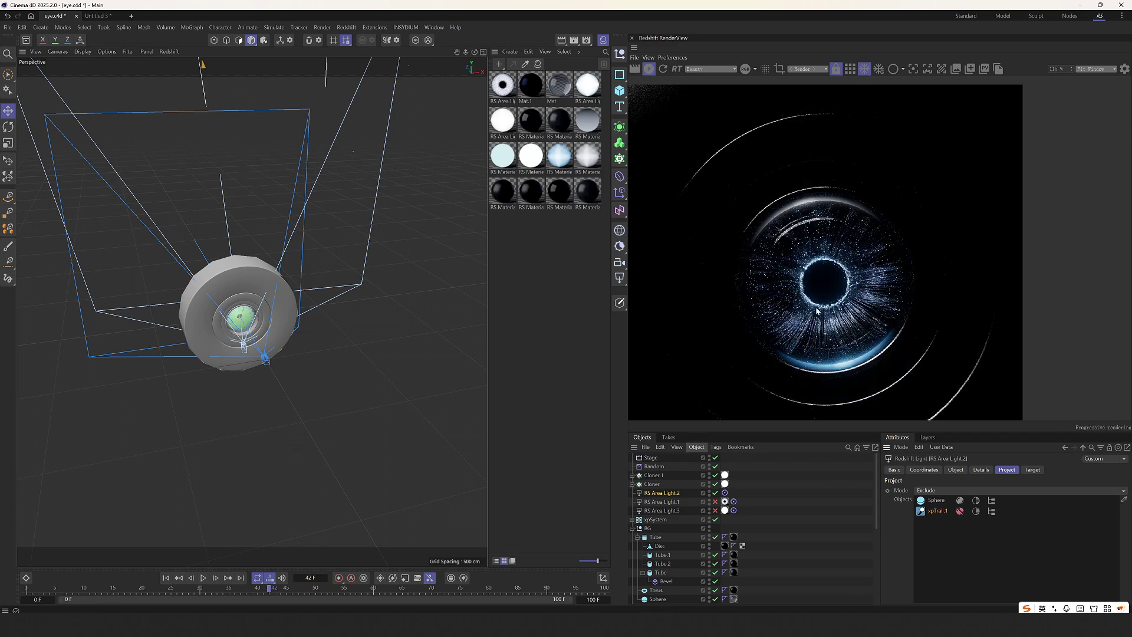
scroll(816, 310, "up", 2)
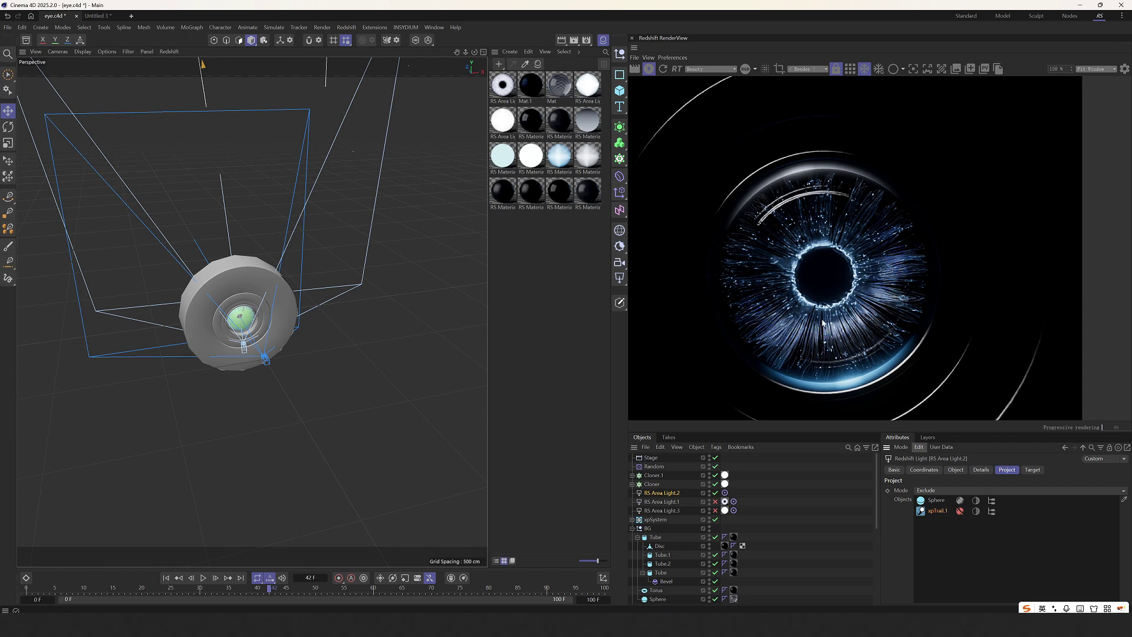
scroll(888, 312, "down", 3)
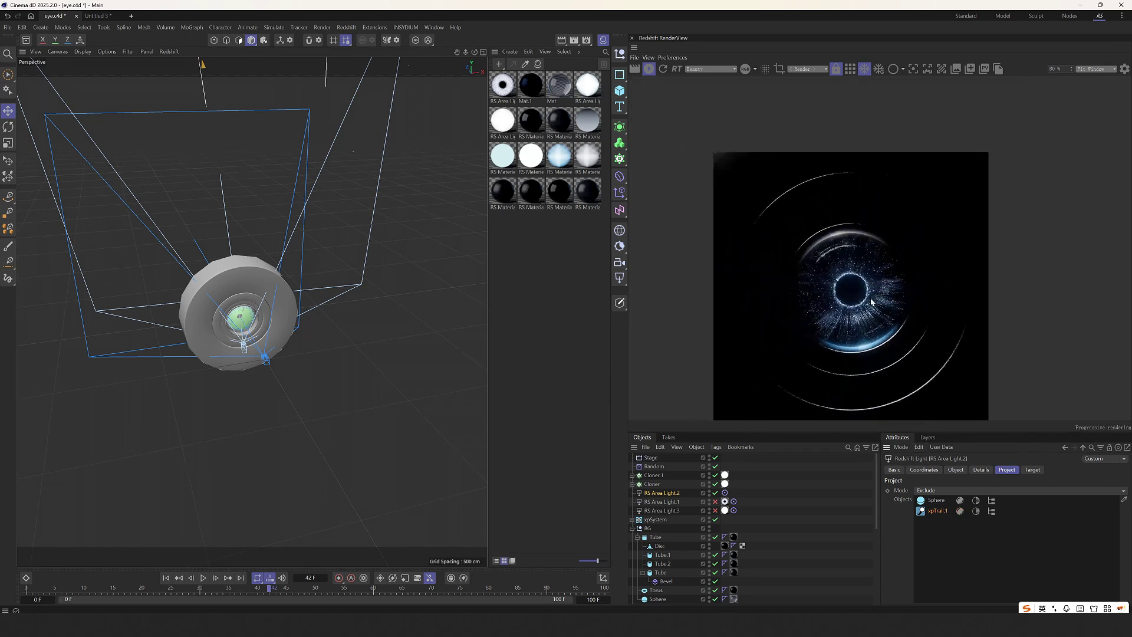
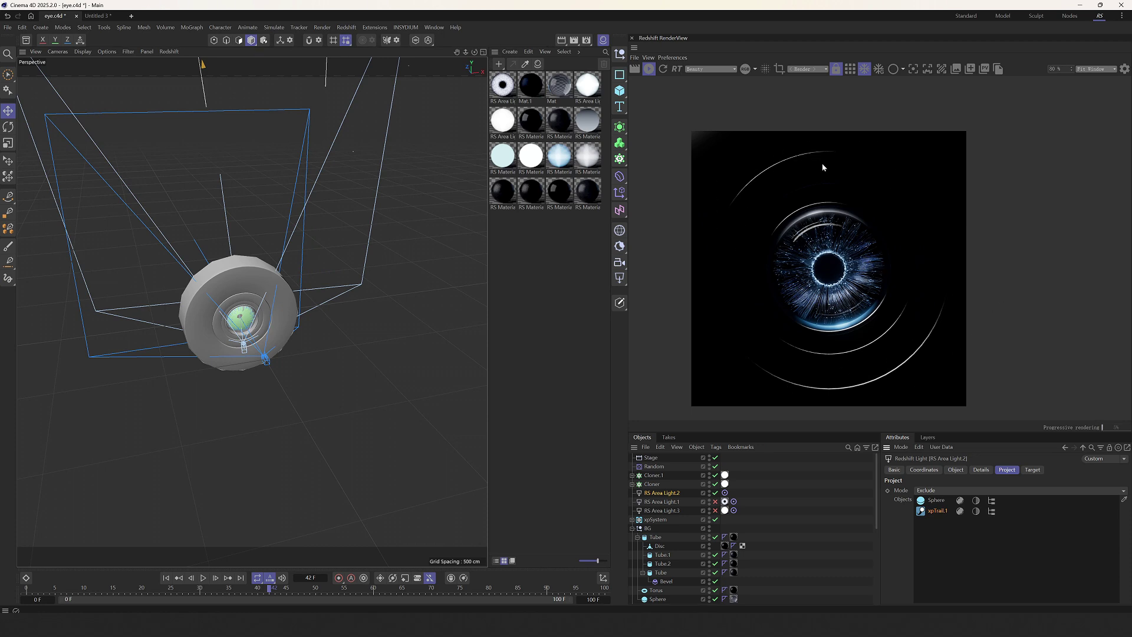
Enable RS Area Light.1 and RS Area Light.3 again to render the eye with all three area lights.
left_click(755, 528)
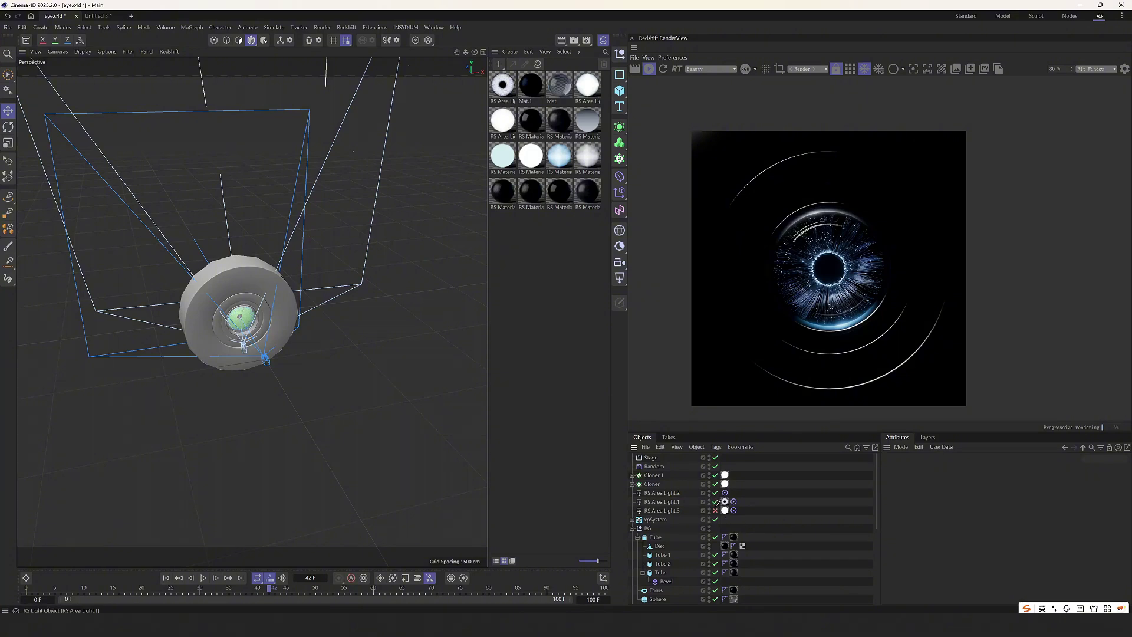
left_click(715, 510)
scroll(766, 250, "up", 1)
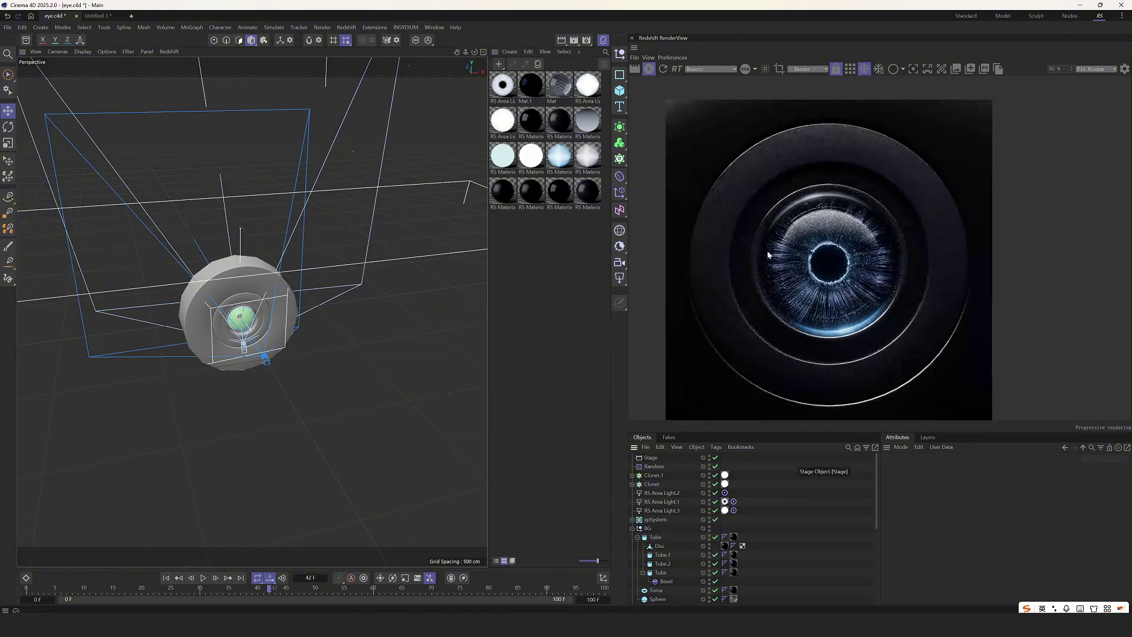
Select the outer Tube and examine its black RS Material's reflection settings in the node editor.
scroll(237, 278, "up", 3)
left_click(269, 275)
left_click_drag(268, 275, 232, 276, "alt")
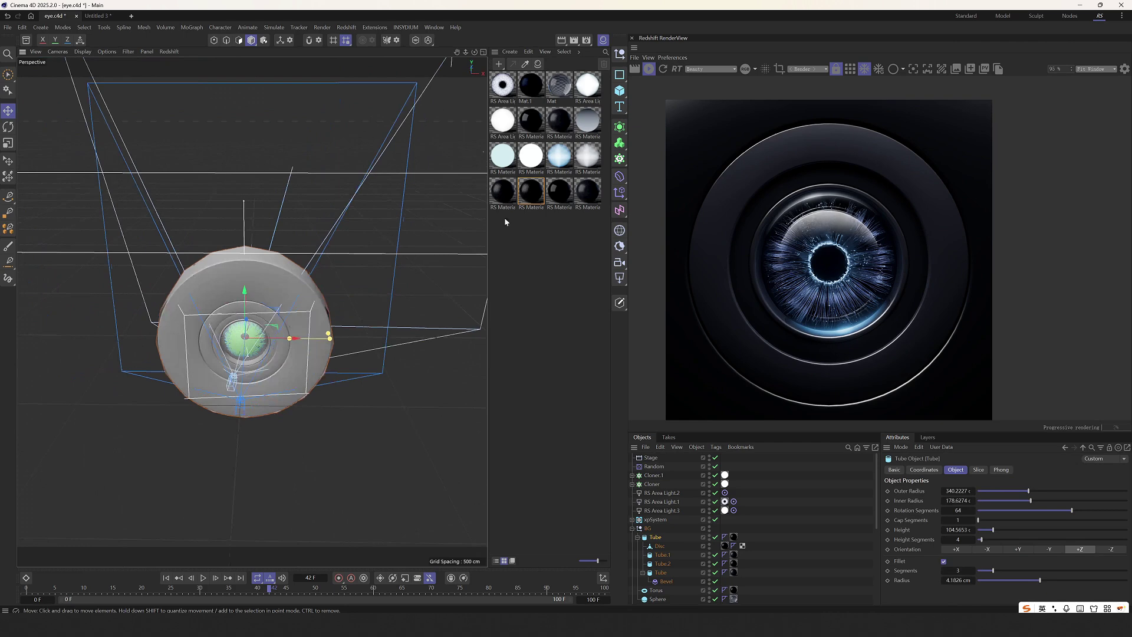
double_click(530, 192)
left_click_drag(590, 182, 352, 176)
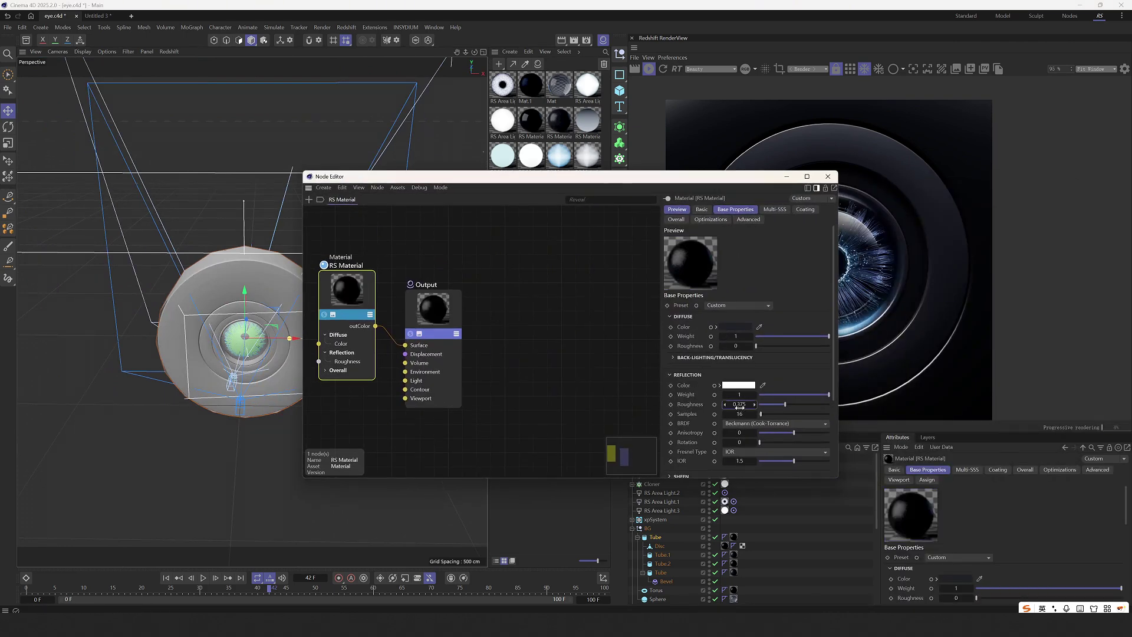
scroll(705, 368, "down", 2)
scroll(706, 368, "up", 2)
left_click(827, 176)
Move the Sphere covering the iris upward, undo the move, and switch the Sphere off and on to compare the render.
scroll(274, 383, "up", 6)
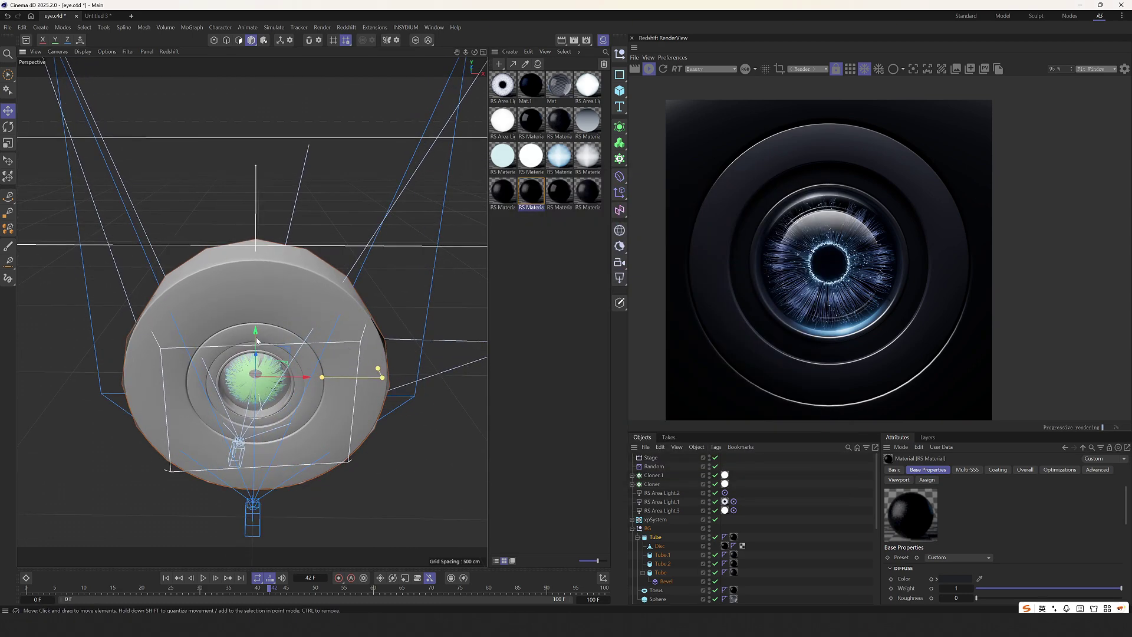
right_click_drag(274, 383, 298, 382, "alt")
left_click(288, 386)
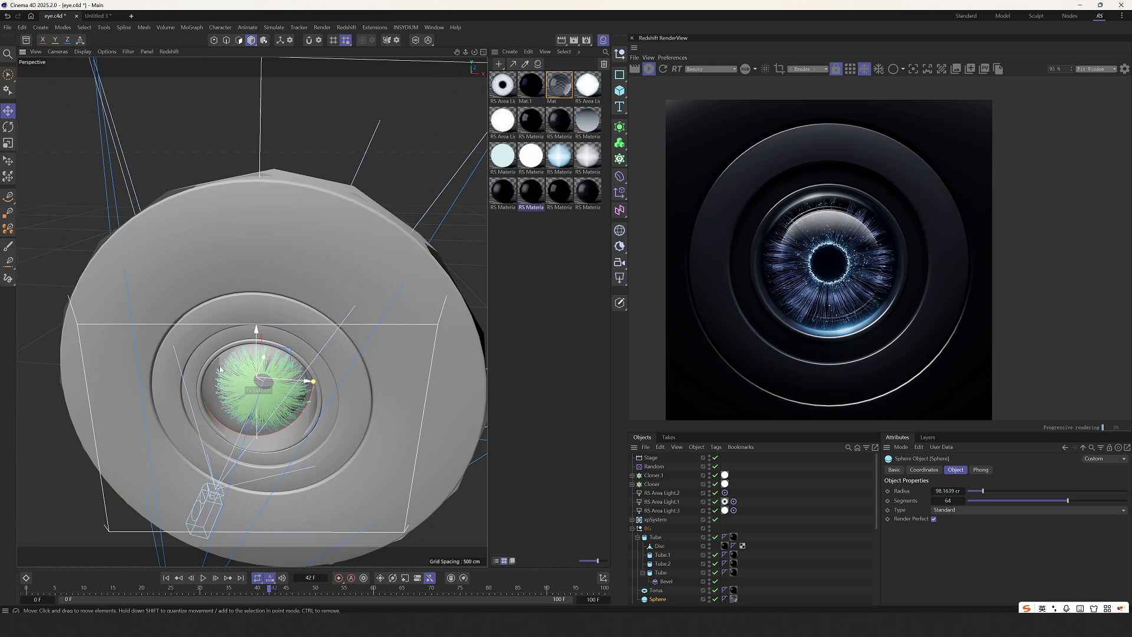
left_click_drag(263, 333, 264, 79)
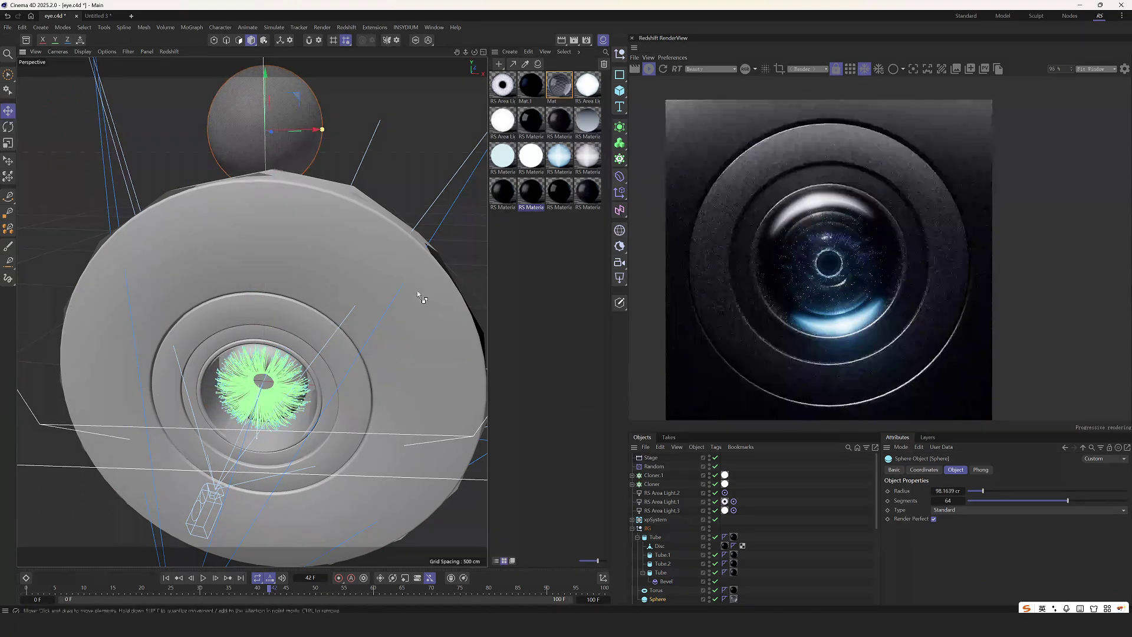
key("ctrl+z")
left_click(714, 598)
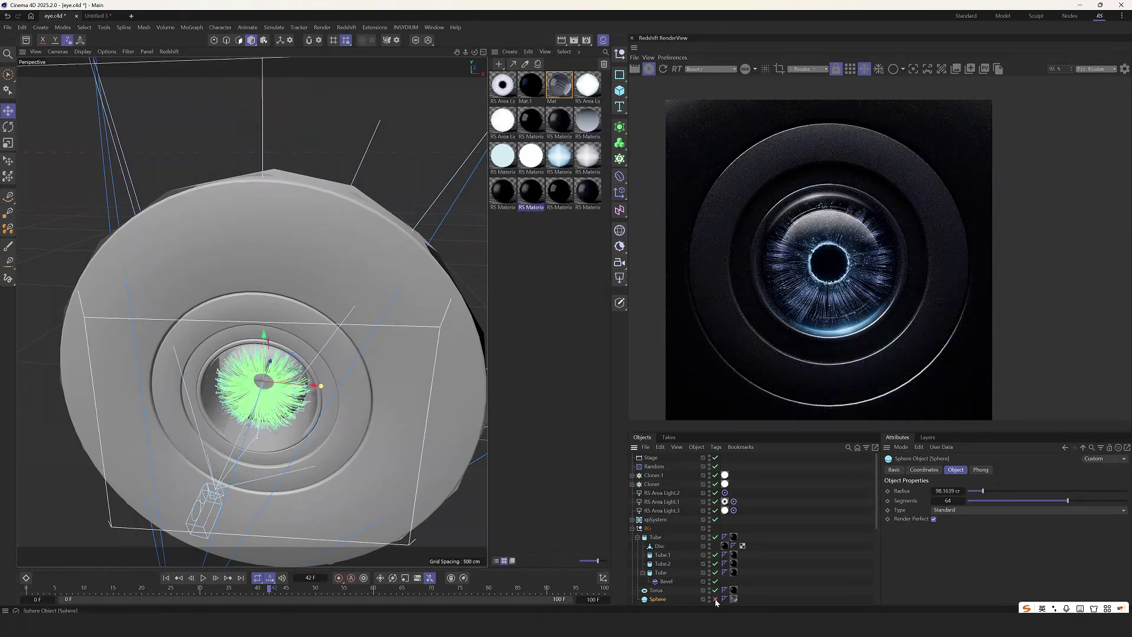
left_click(715, 598)
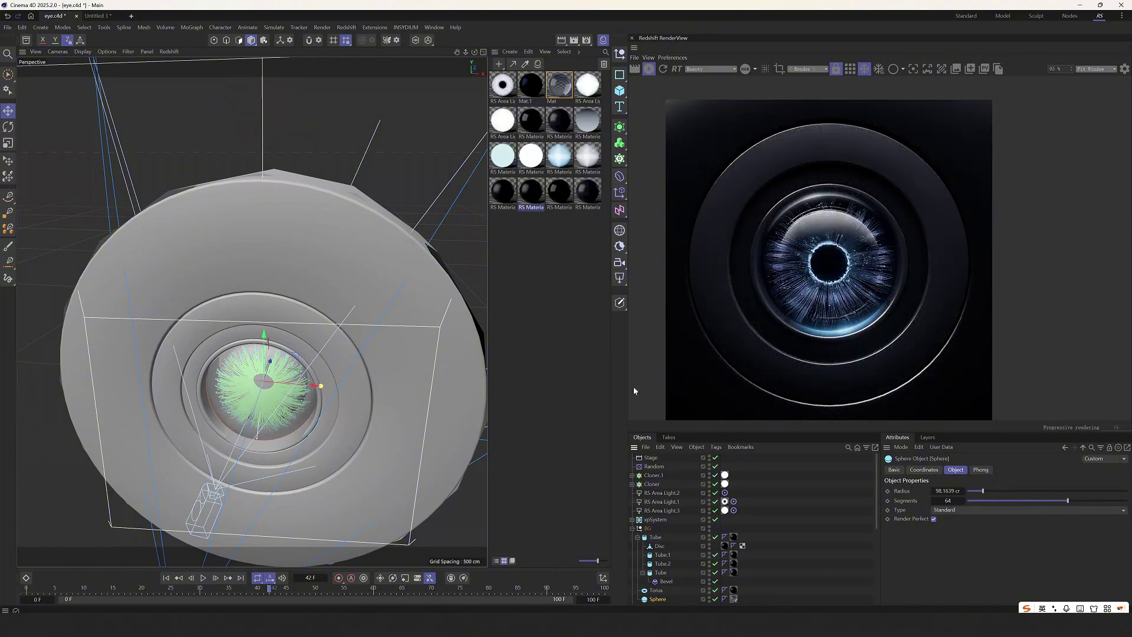
Delete the unused materials from the scene.
right_click(567, 208)
left_click(625, 446)
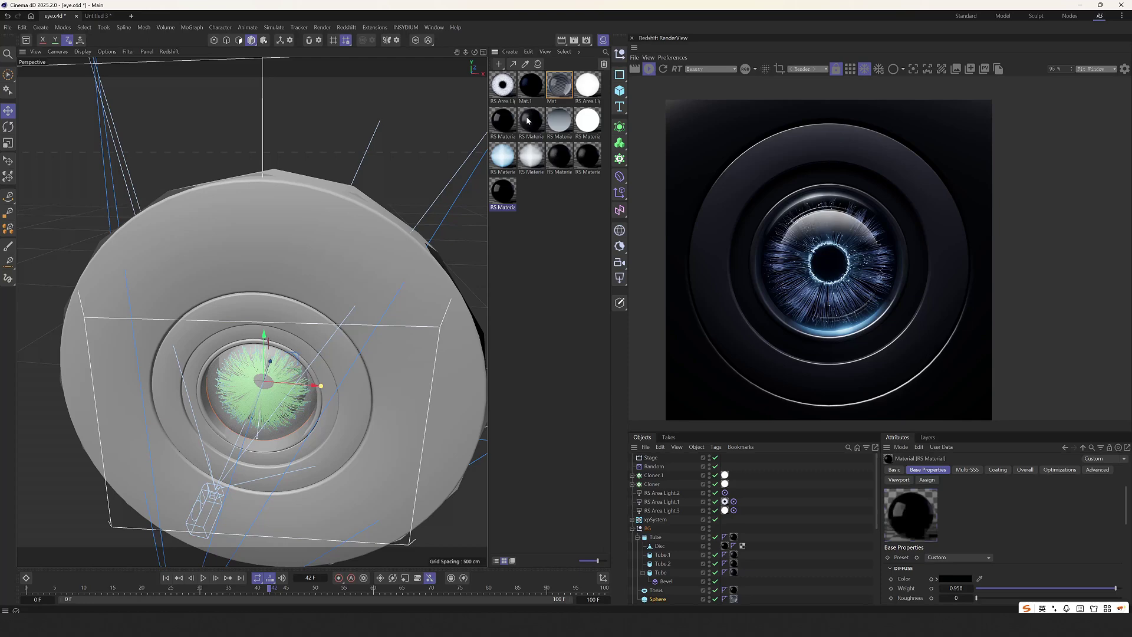
left_click(492, 217)
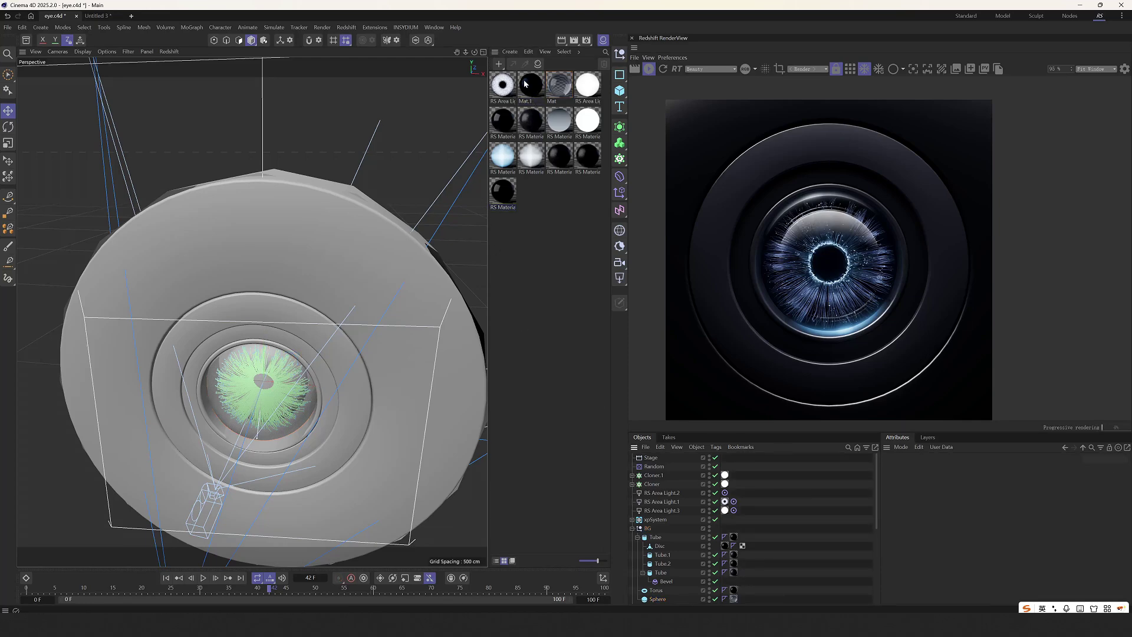
Open the Mat.1 material in the node editor, keeping the render visible beside it.
left_click(524, 84)
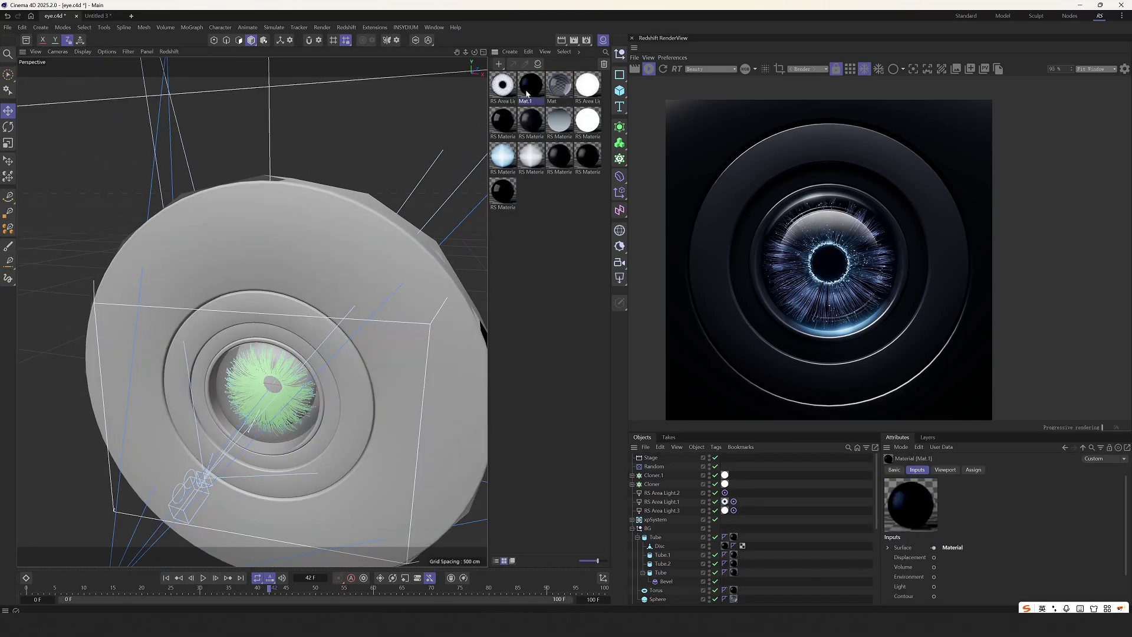
double_click(526, 93)
left_click_drag(649, 76, 224, 119)
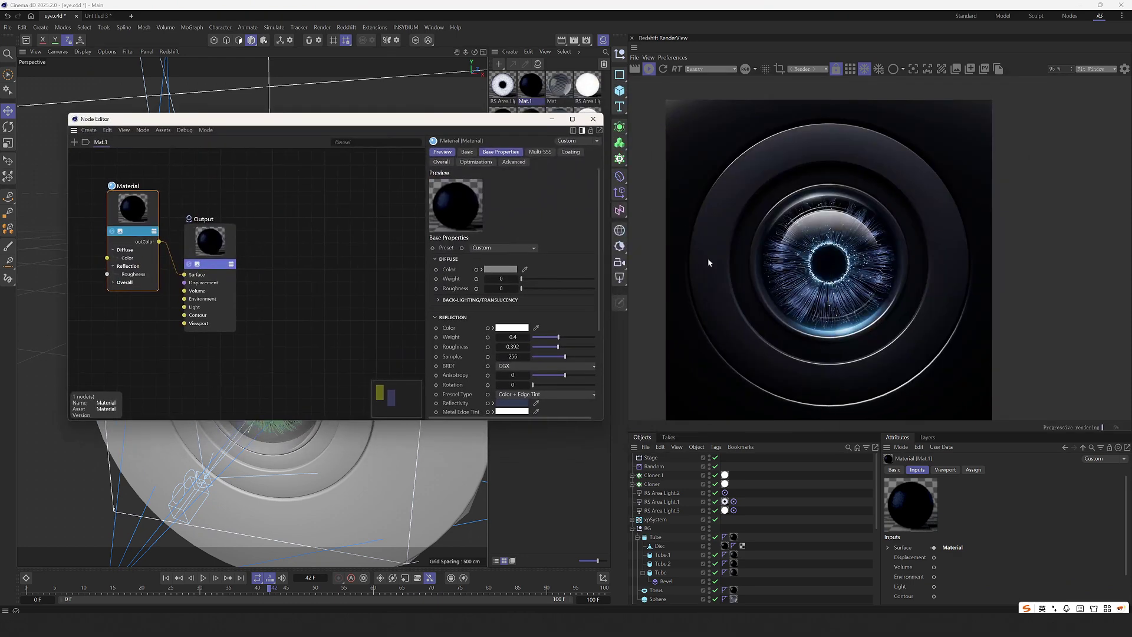
Disable the Sphere and examine the iris up close in the render without it.
scroll(775, 239, "up", 1)
scroll(699, 554, "down", 2)
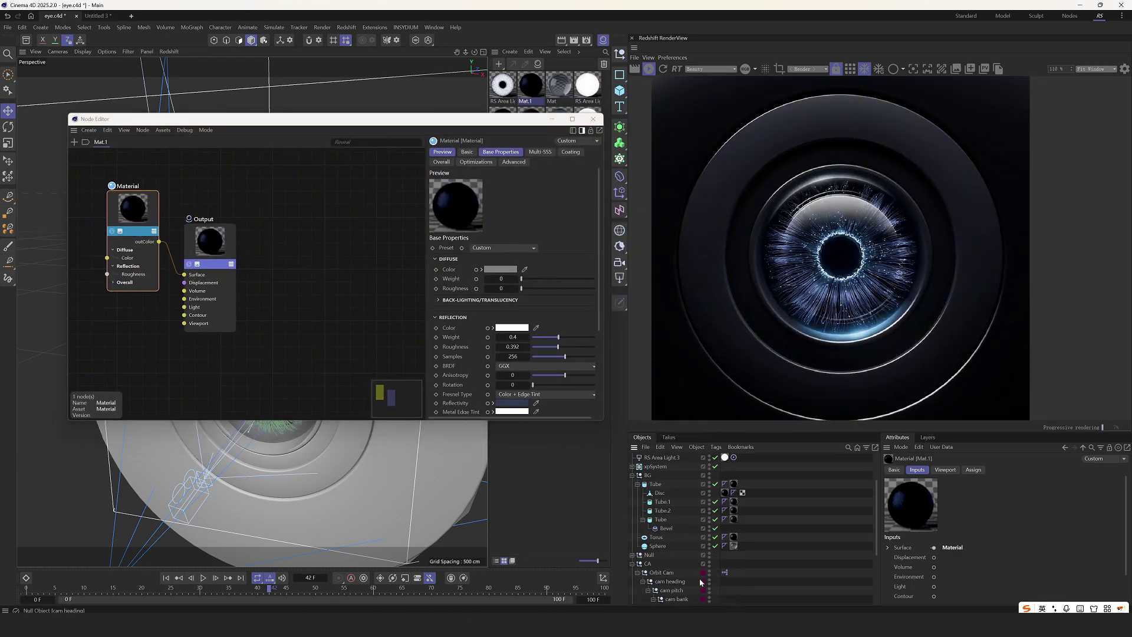
left_click(715, 545)
scroll(842, 239, "up", 4)
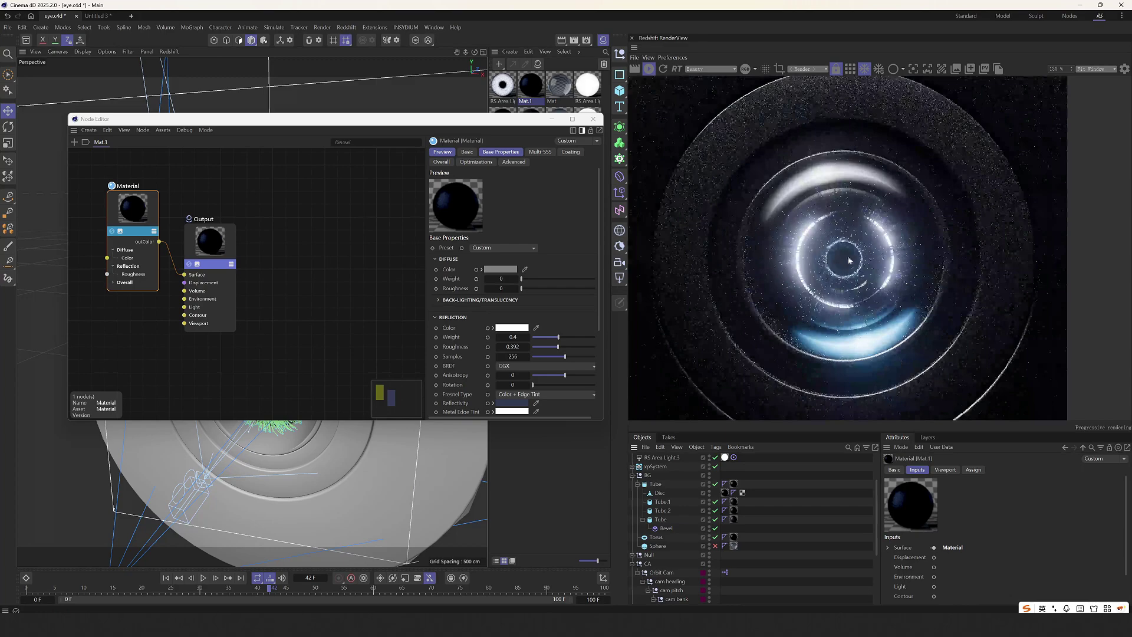
scroll(756, 182, "down", 1)
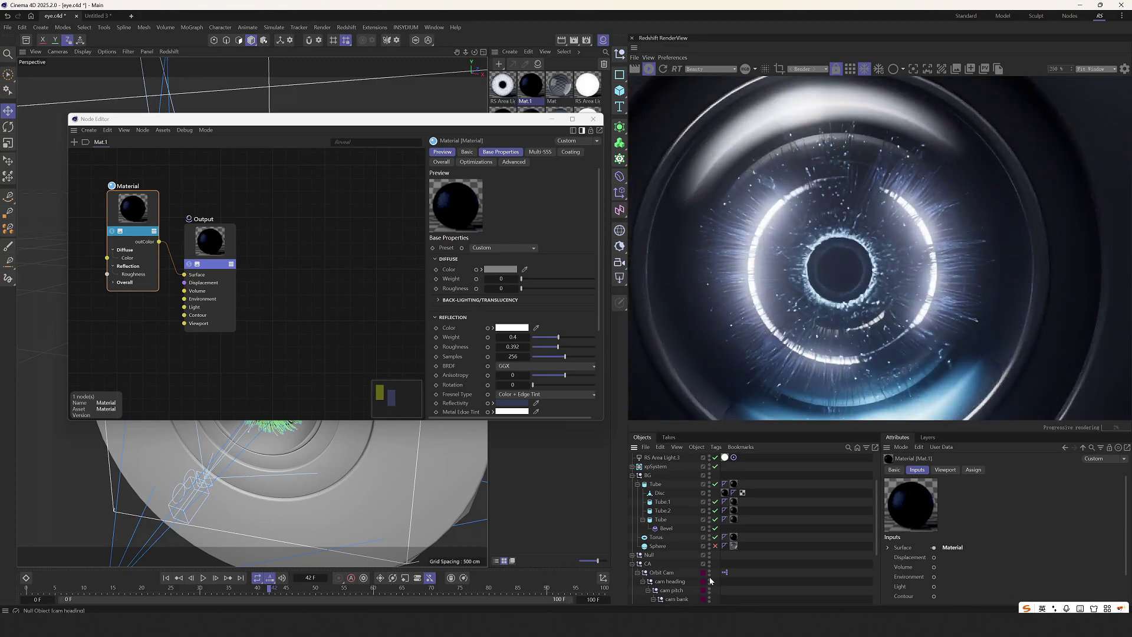
Examine Mat.1's reflection settings and dark blue Reflectivity color, and close the node editor.
left_click_drag(142, 226, 188, 236)
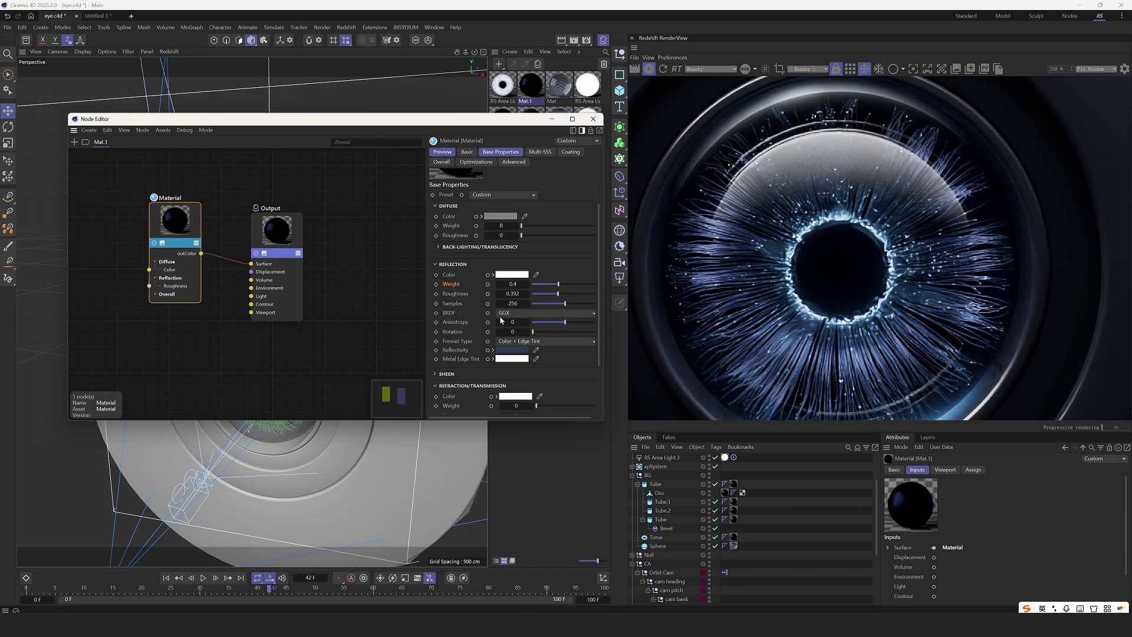
scroll(462, 292, "up", 2)
scroll(467, 329, "down", 4)
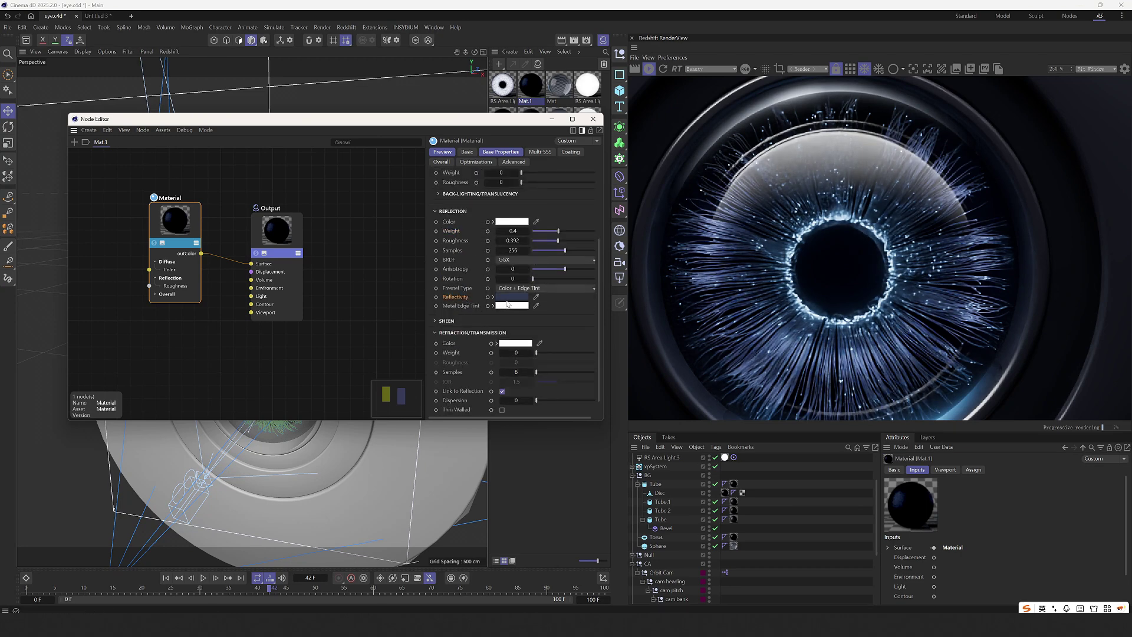
left_click(508, 298)
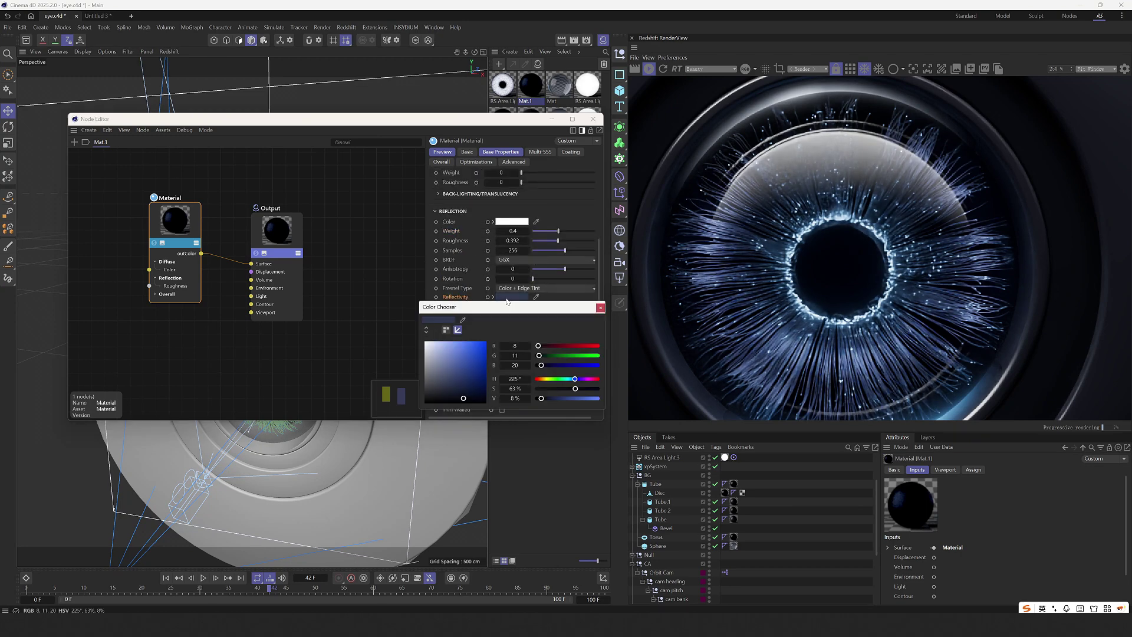
left_click(599, 308)
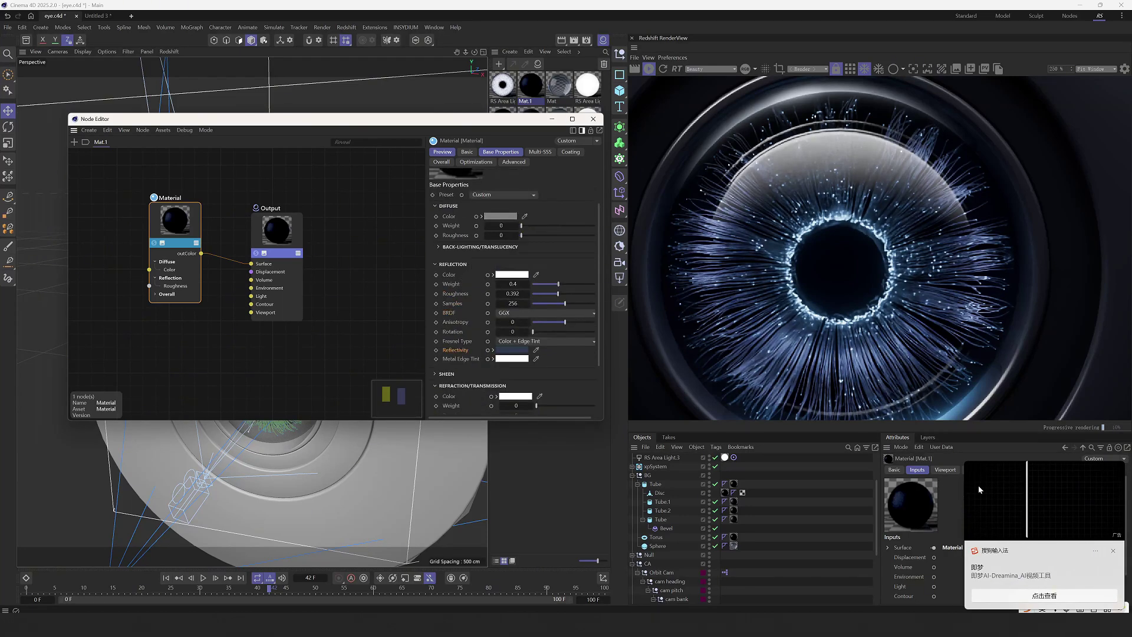
left_click(593, 119)
scroll(812, 261, "down", 3)
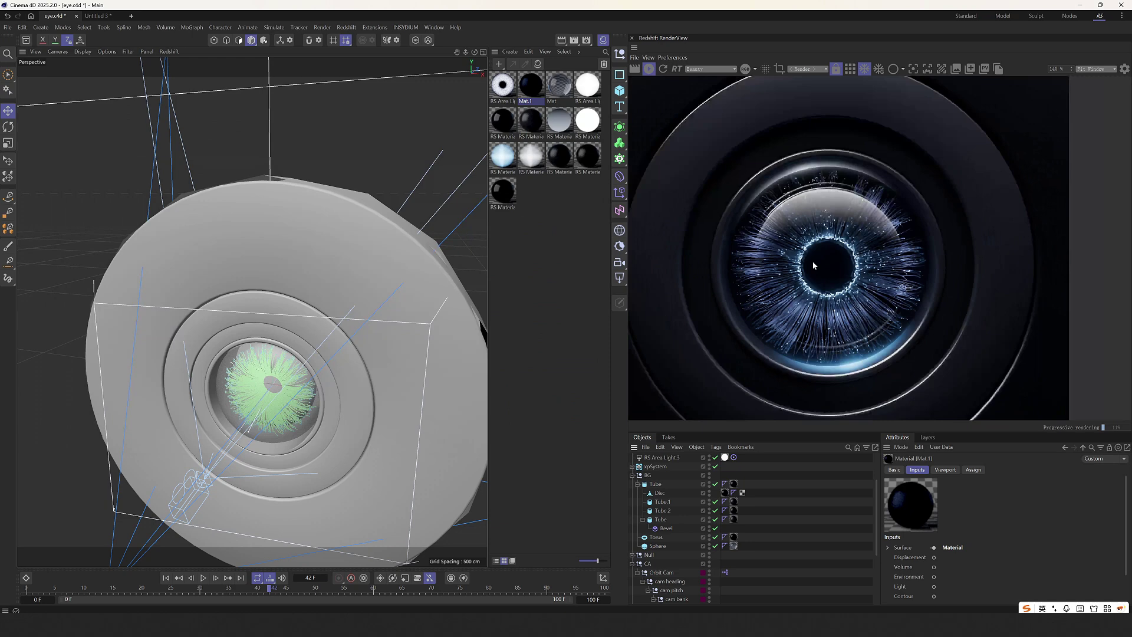
left_click(773, 520)
scroll(773, 520, "up", 2)
scroll(866, 348, "down", 1)
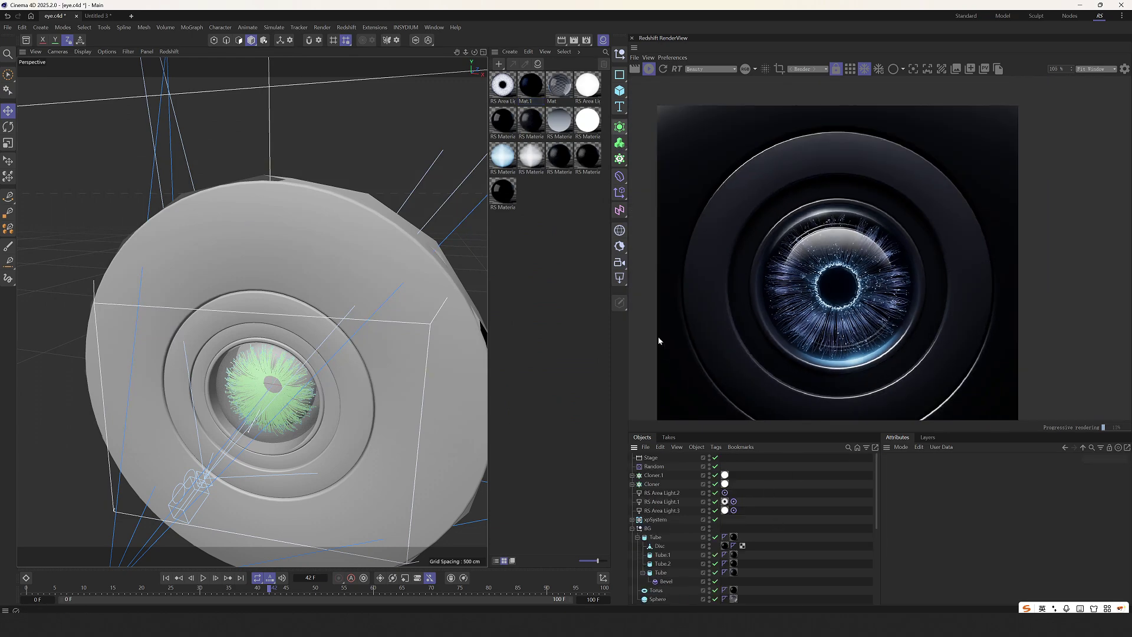
scroll(323, 343, "down", 3)
left_click_drag(373, 351, 348, 355, "alt")
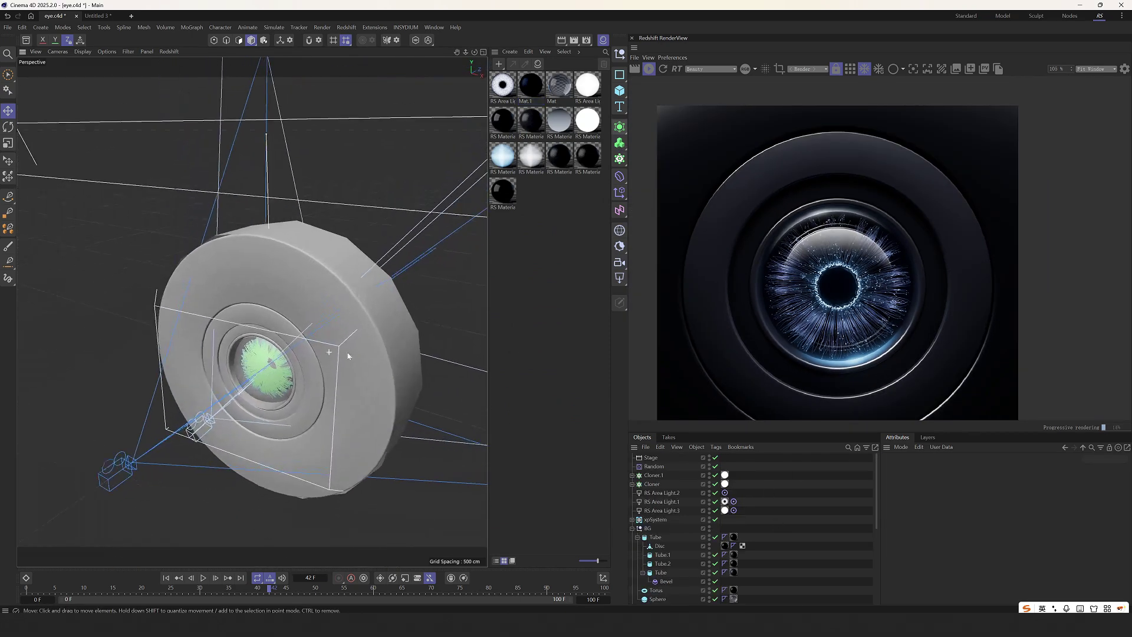
Examine the finished iris and the curved blue highlight along its lower edge up close in the render.
scroll(348, 356, "up", 2)
scroll(814, 321, "up", 2)
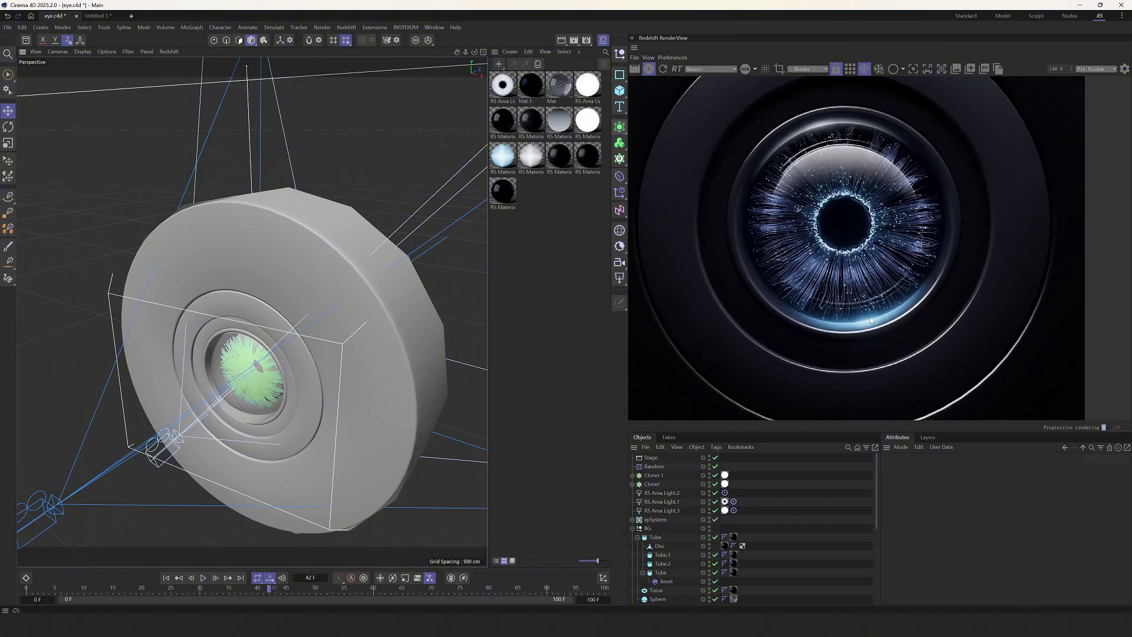
scroll(870, 321, "up", 3)
scroll(821, 273, "down", 4)
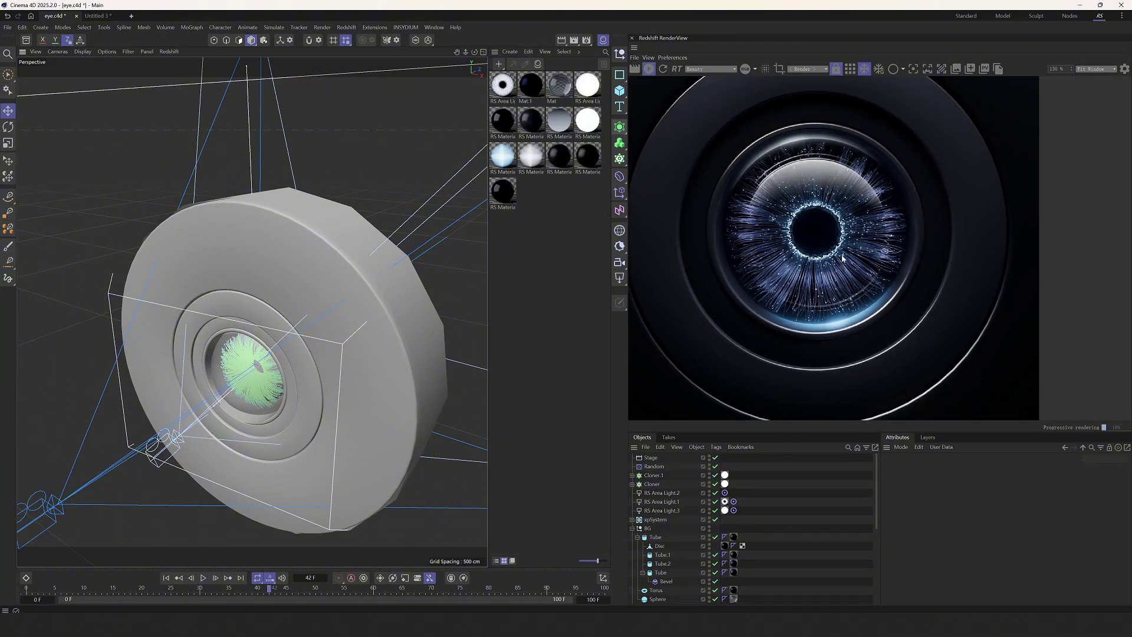
scroll(834, 312, "up", 2)
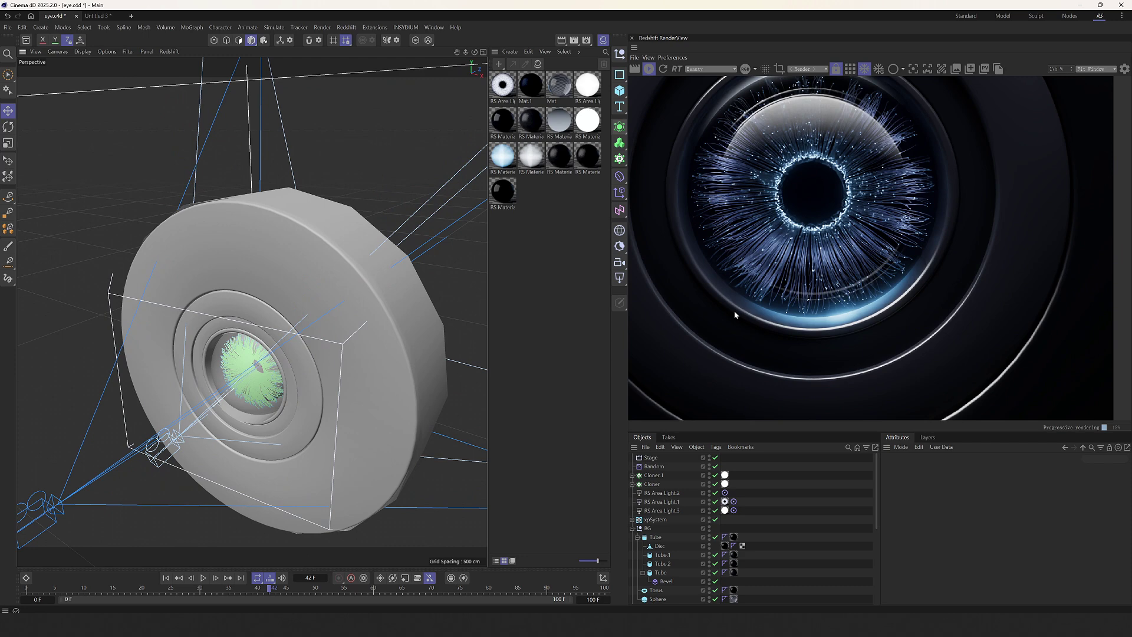
middle_click_drag(844, 319, 831, 340)
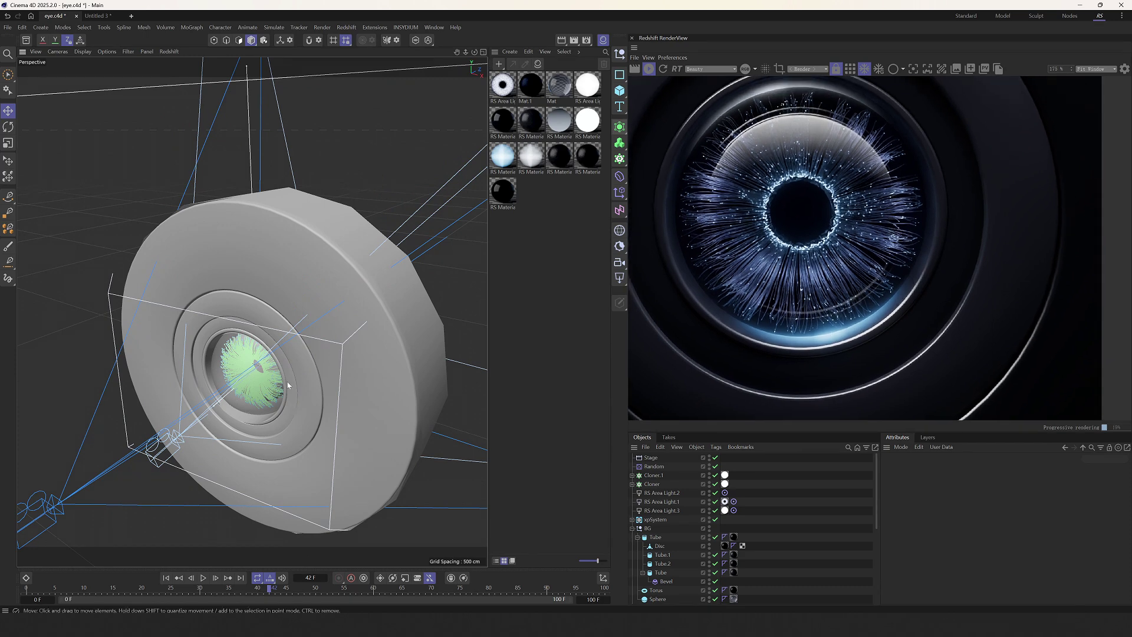
Select the Cloner, collapse the CA hierarchy, and list BG's direct contents in the object list.
scroll(669, 499, "down", 2)
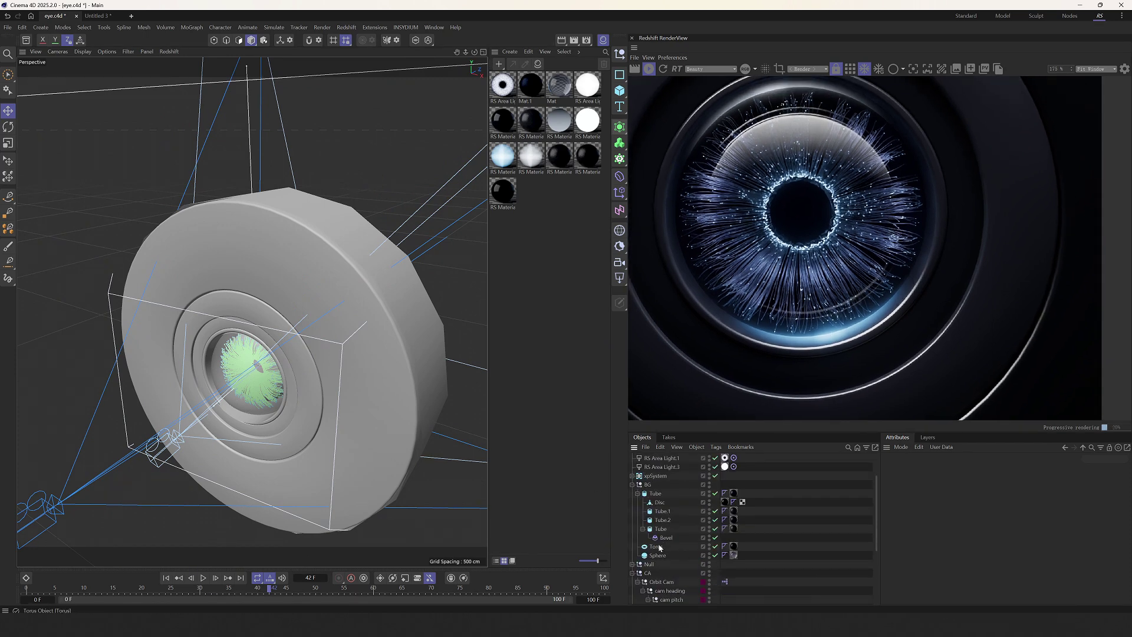
scroll(659, 547, "up", 2)
left_click(651, 483)
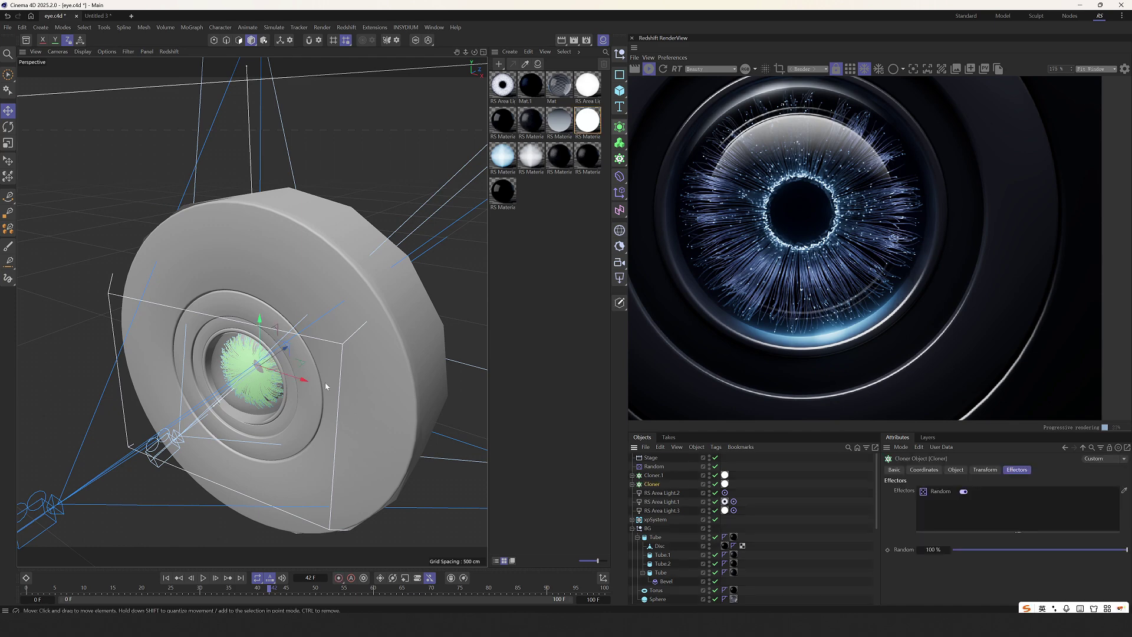
scroll(657, 531, "down", 8)
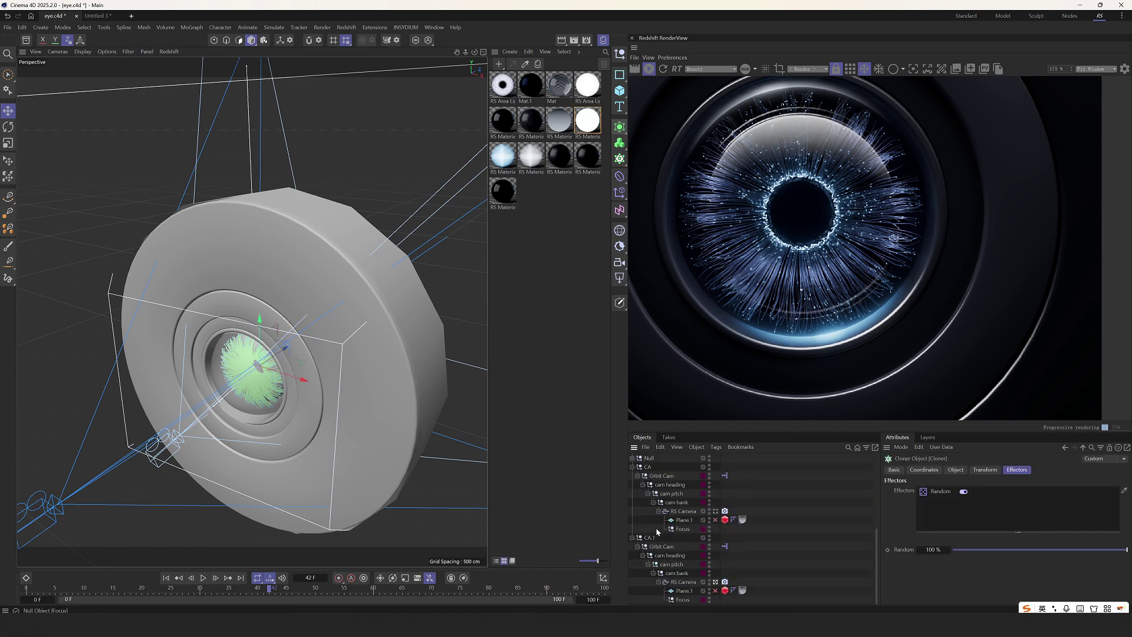
scroll(657, 532, "up", 4)
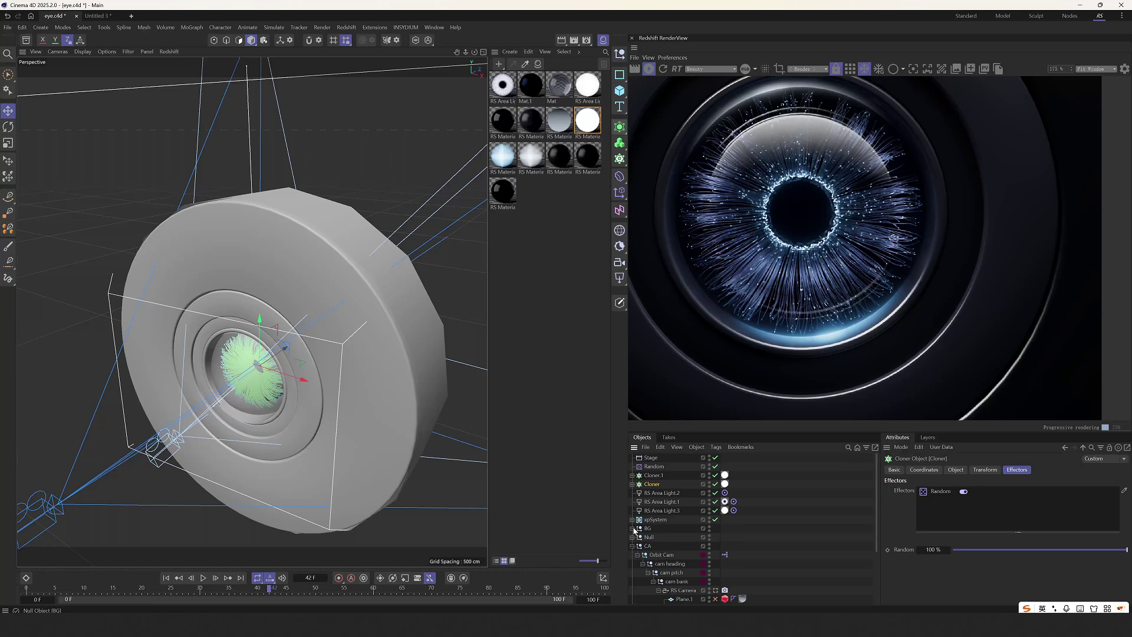
left_click(633, 546)
left_click(632, 528)
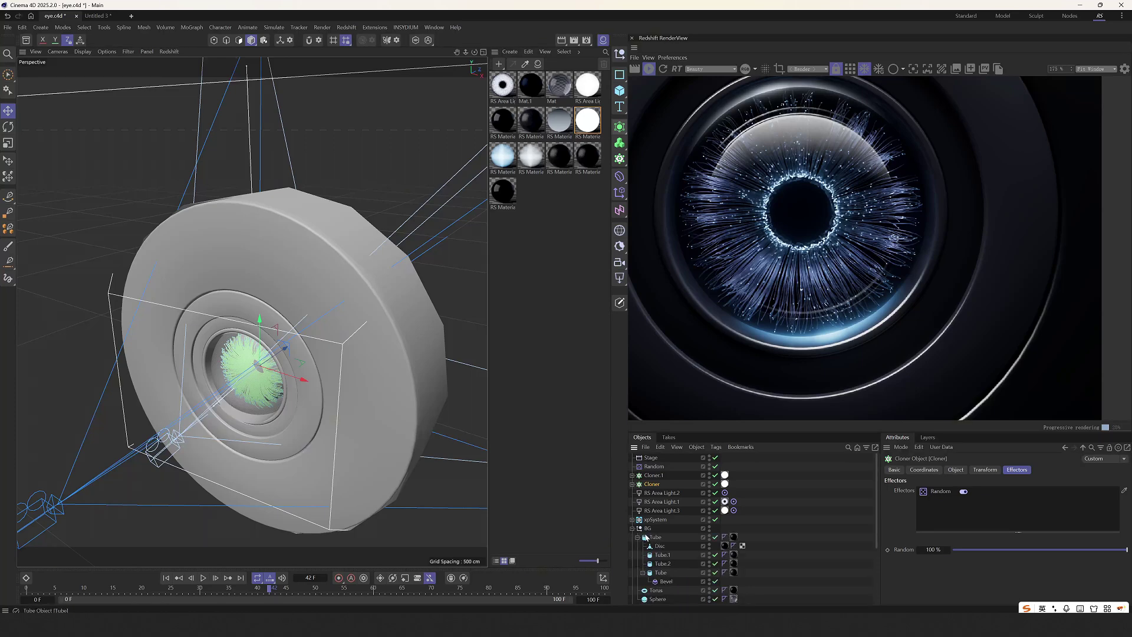
scroll(652, 549, "down", 2)
scroll(252, 373, "up", 5)
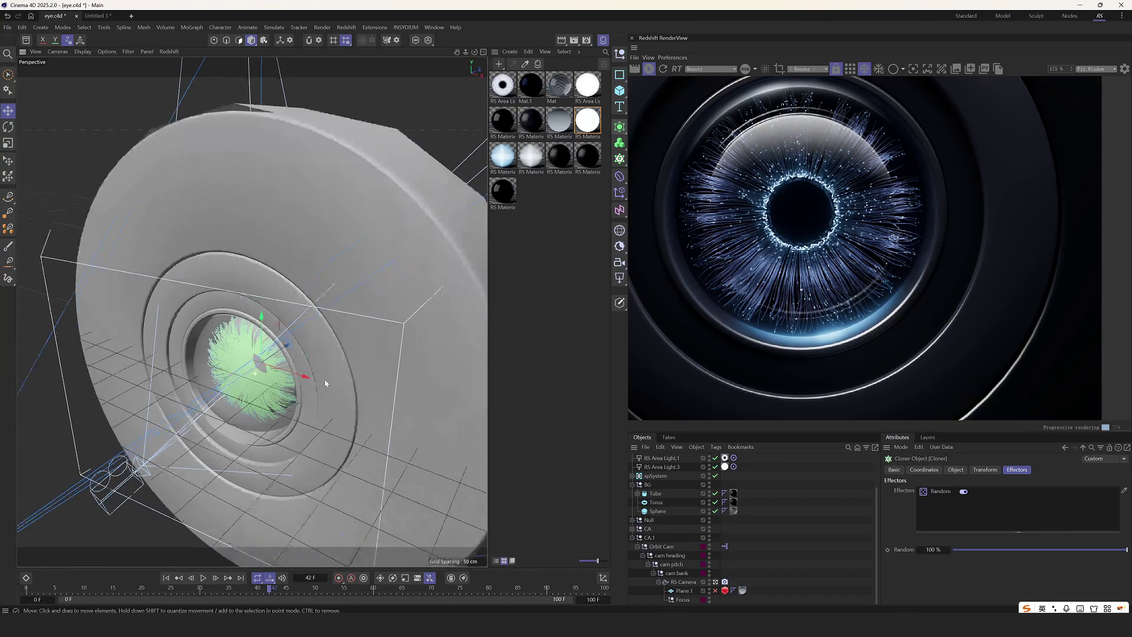
Isolate the Subdivision Surface below the iris and unlock the render camera to view it from the viewport's angle.
left_click(222, 449)
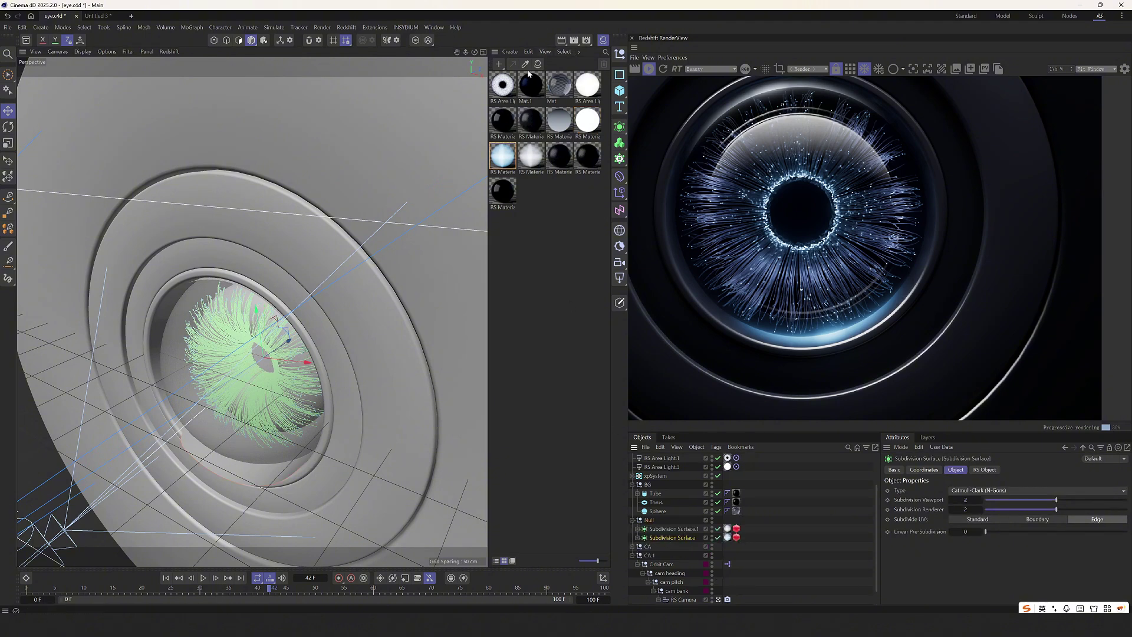
left_click(416, 39)
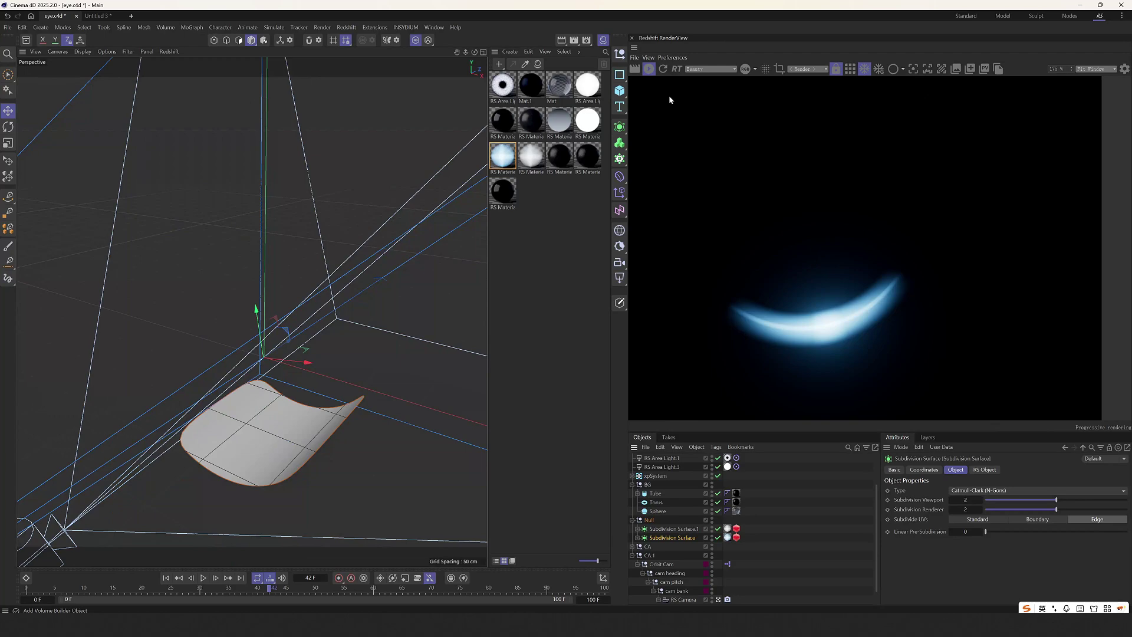
left_click(833, 70)
left_click_drag(368, 353, 285, 443, "alt")
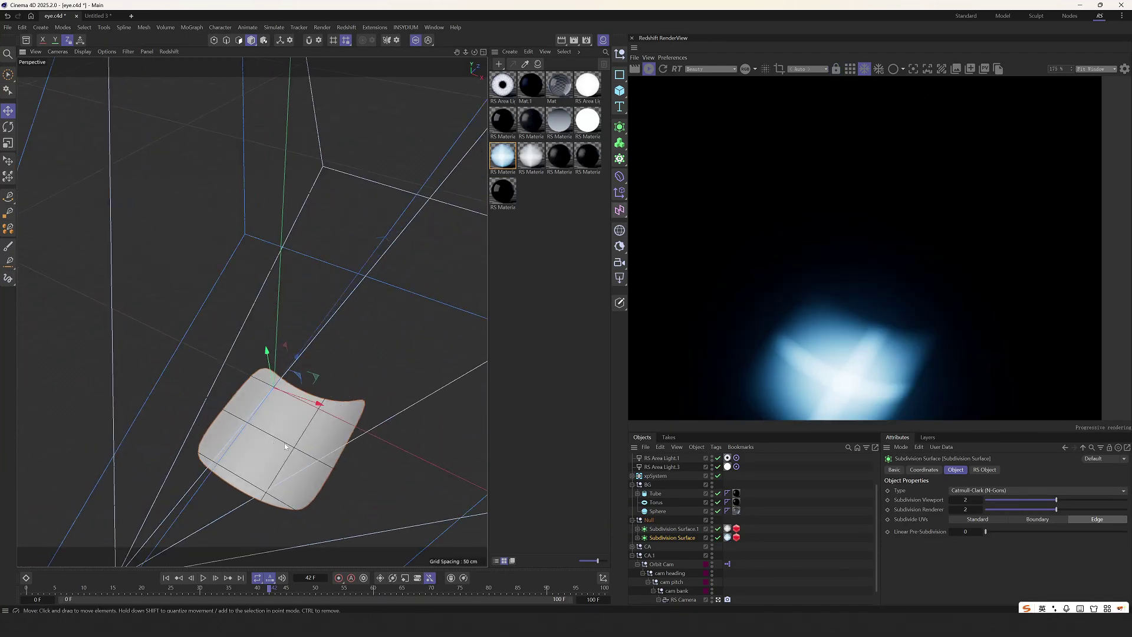
middle_click_drag(284, 444, 291, 359, "alt")
scroll(283, 369, "up", 1)
mouse_move(283, 369)
left_mouse_down("alt")
mouse_move(294, 388)
mouse_move(249, 393)
mouse_move(298, 383)
left_mouse_up("alt")
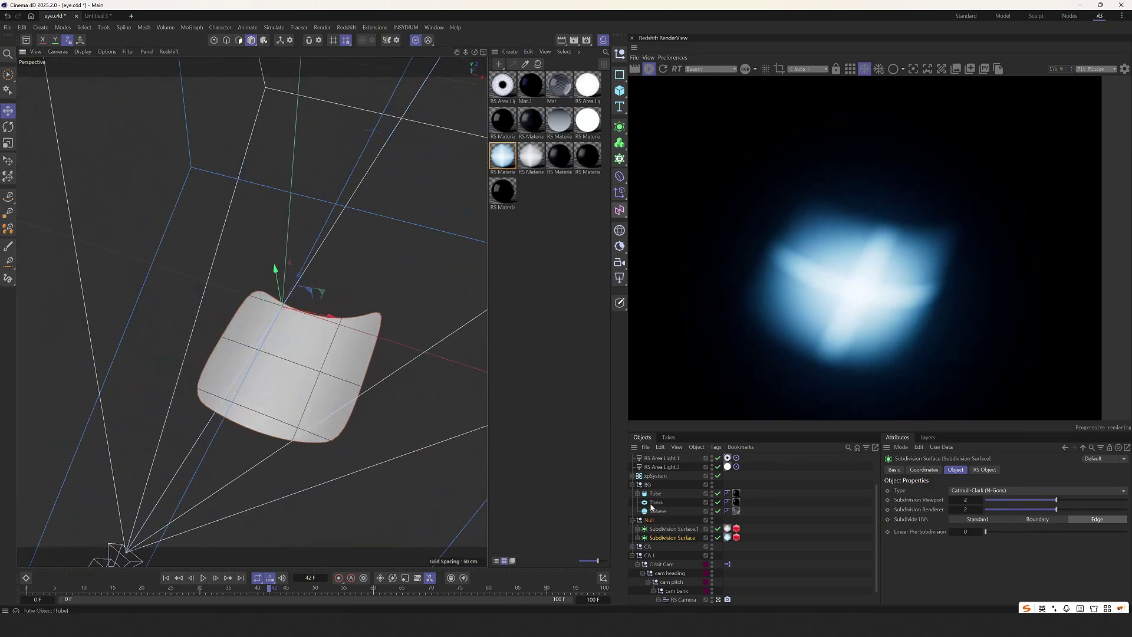
Examine the dimensions and slice angles of the Cylinder inside the Subdivision Surface.
left_click(637, 537)
left_click(658, 545)
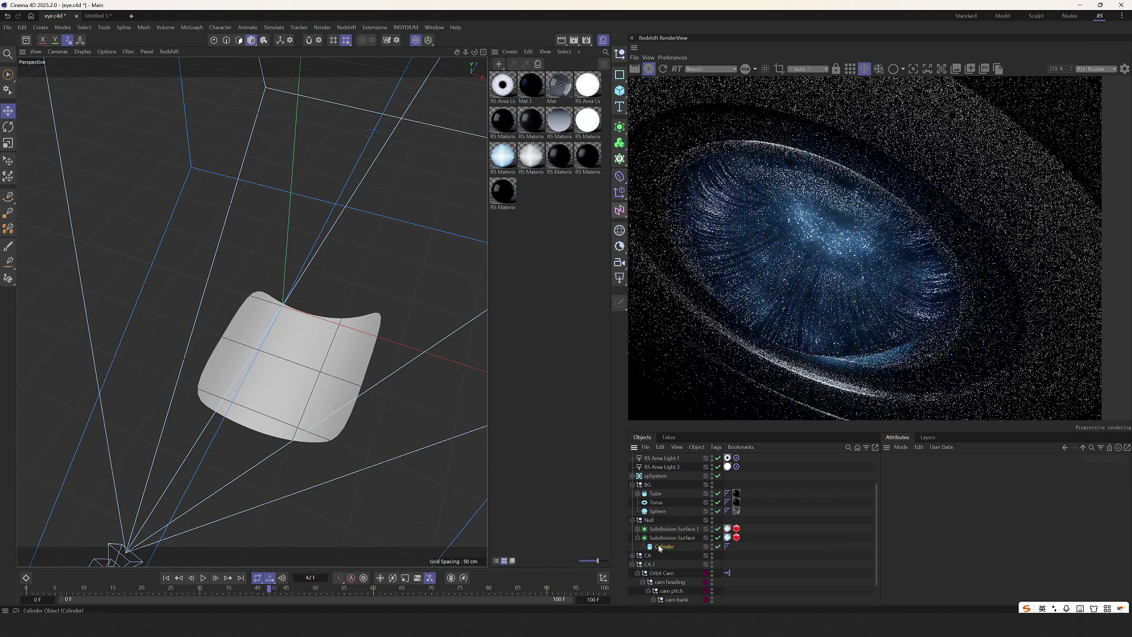
left_click(660, 547)
left_click_drag(286, 394, 313, 378, "alt")
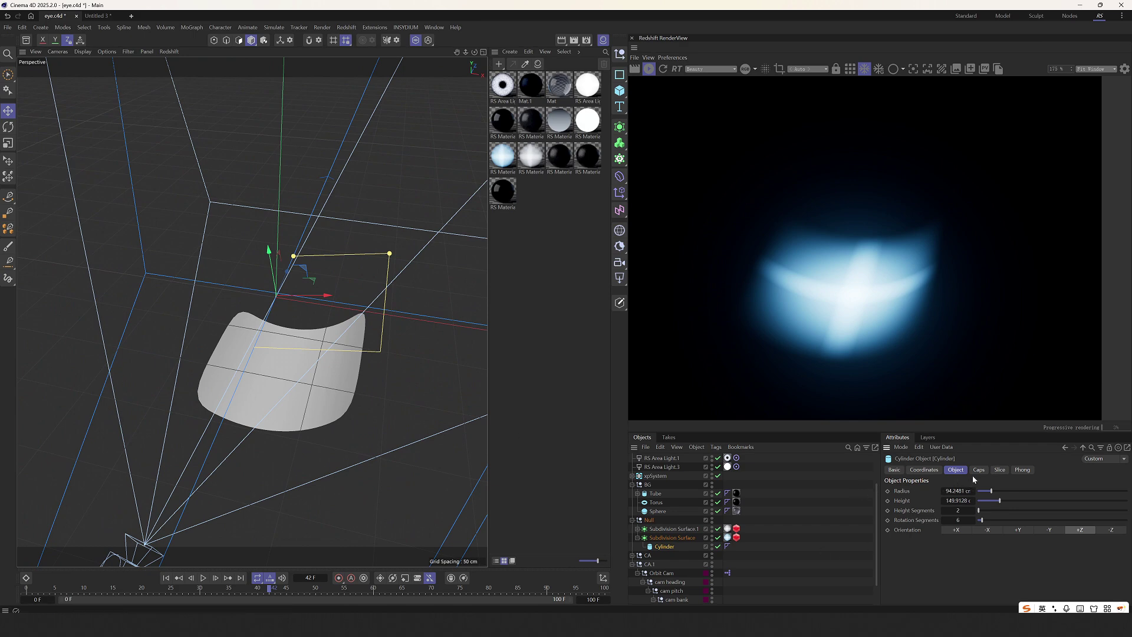
left_click(999, 469)
left_click(929, 490)
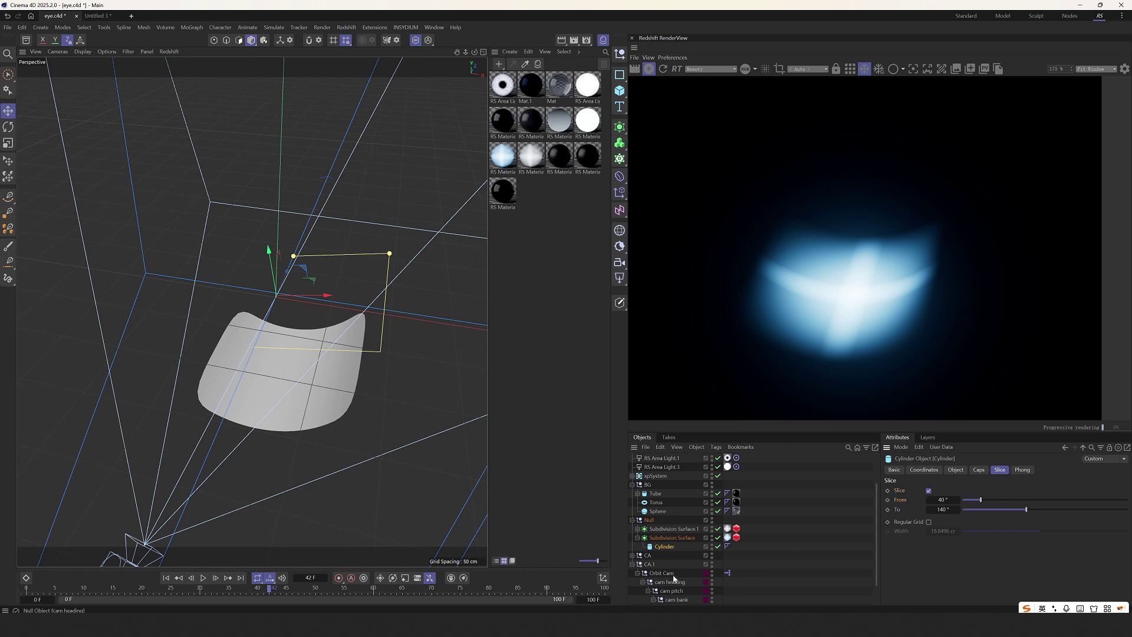
left_click(677, 538)
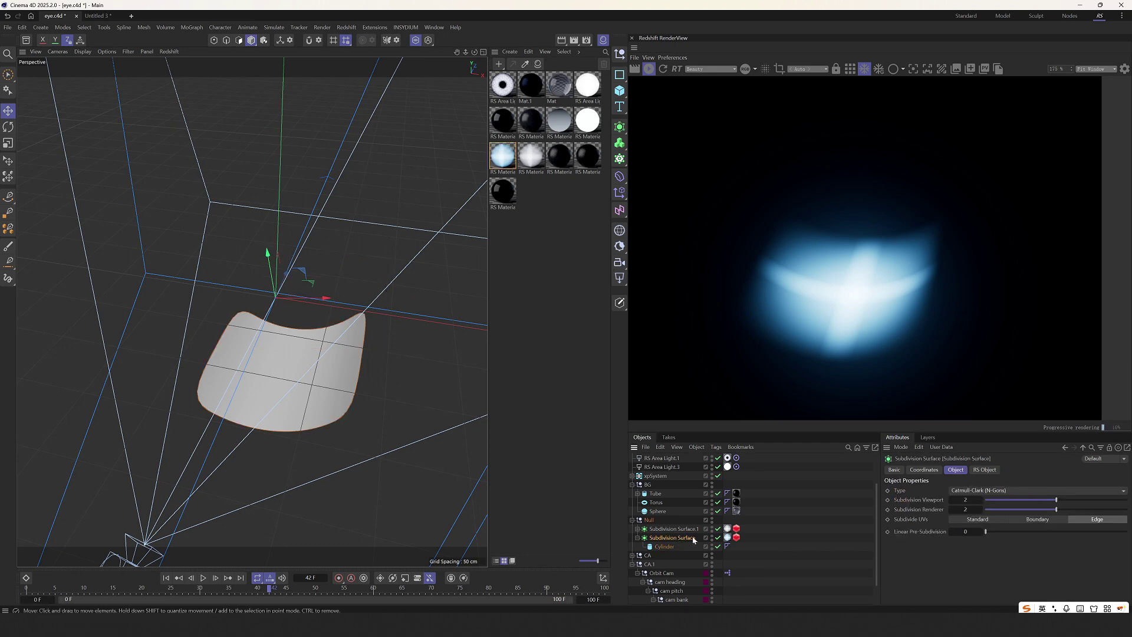
Try the Cylinder with 1 height segment and 4 rotation segments, and restore them to 2 and 6.
left_click(665, 547)
left_click(955, 470)
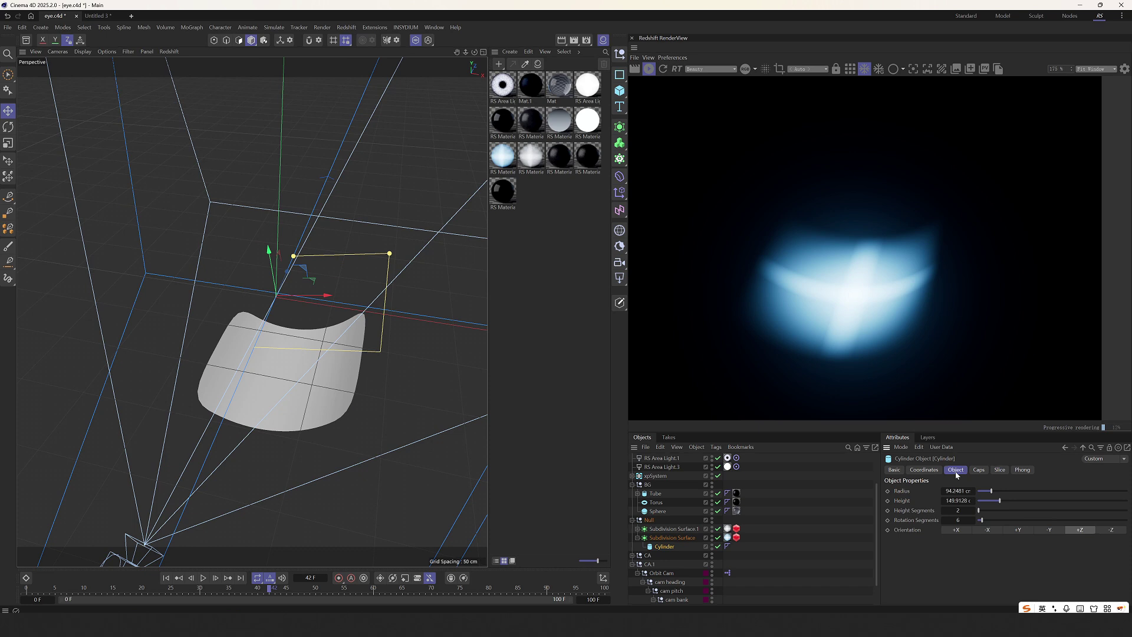
left_click(943, 521)
left_click(943, 521)
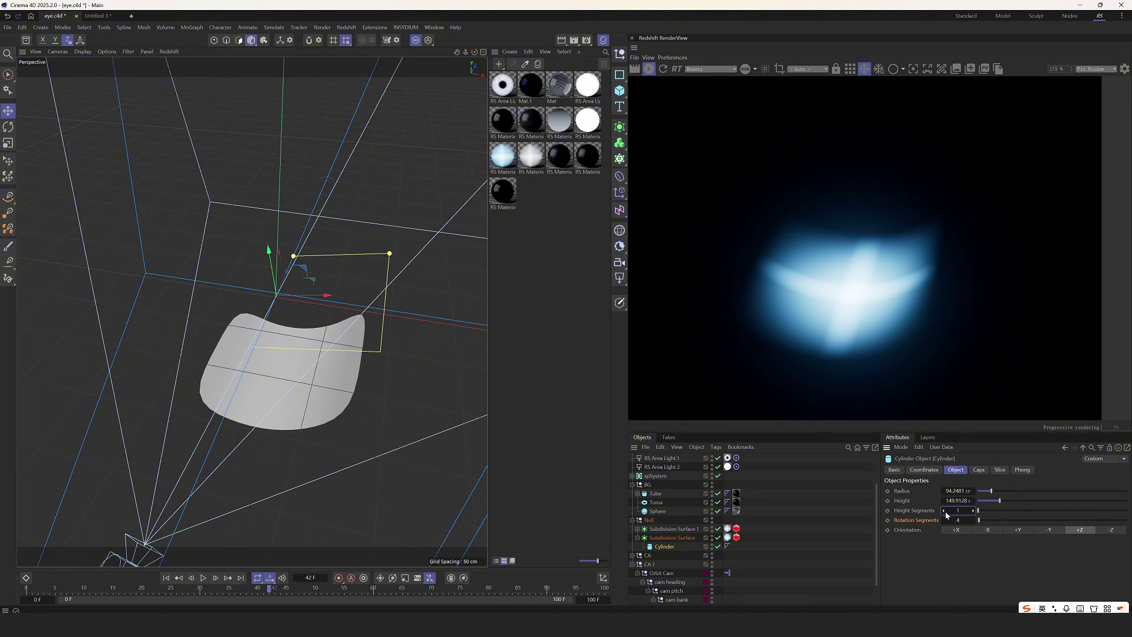
left_click(971, 510)
left_click(972, 520)
left_click(970, 519)
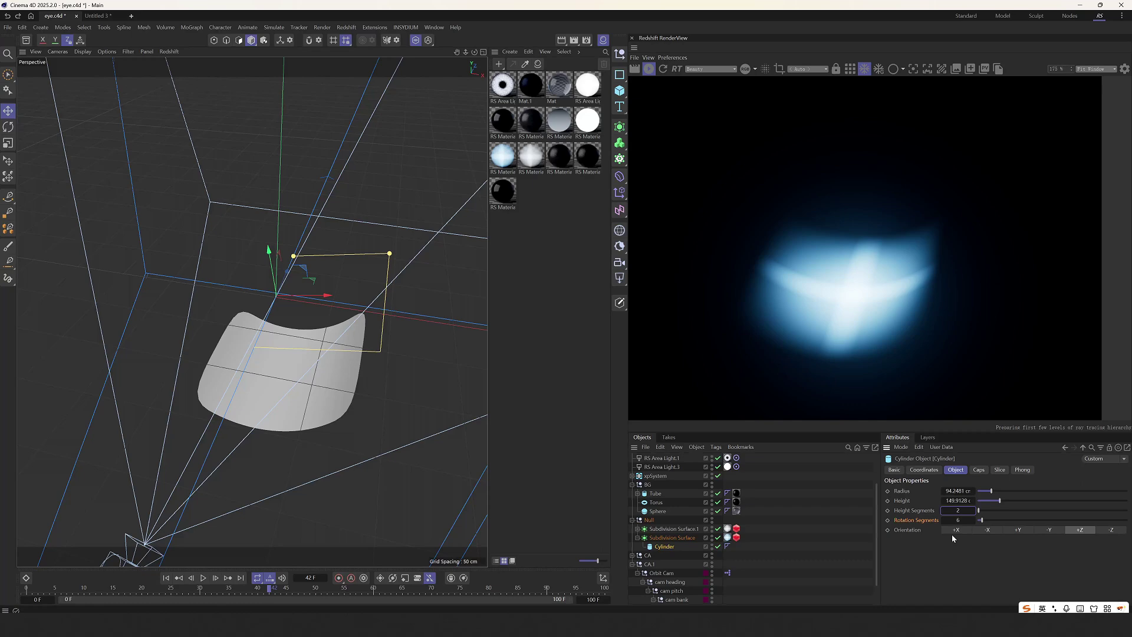
Open the Subdivision Surface's RS Material.1 in the node editor and spread out its Mul and vertical Ramp nodes.
left_click(828, 524)
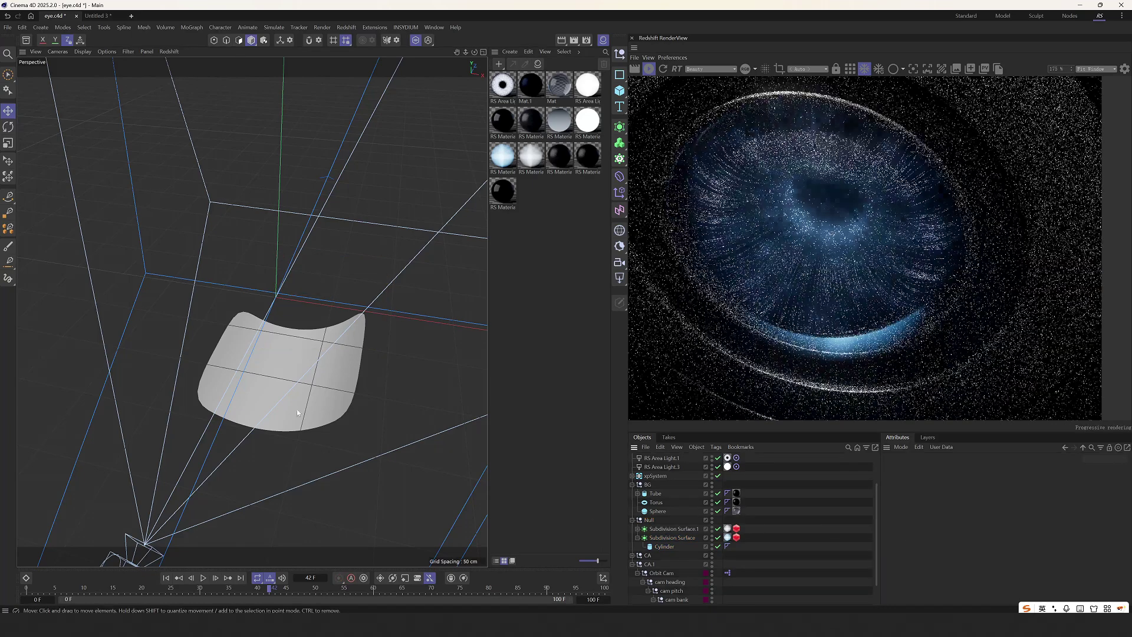
left_click(296, 409)
double_click(503, 155)
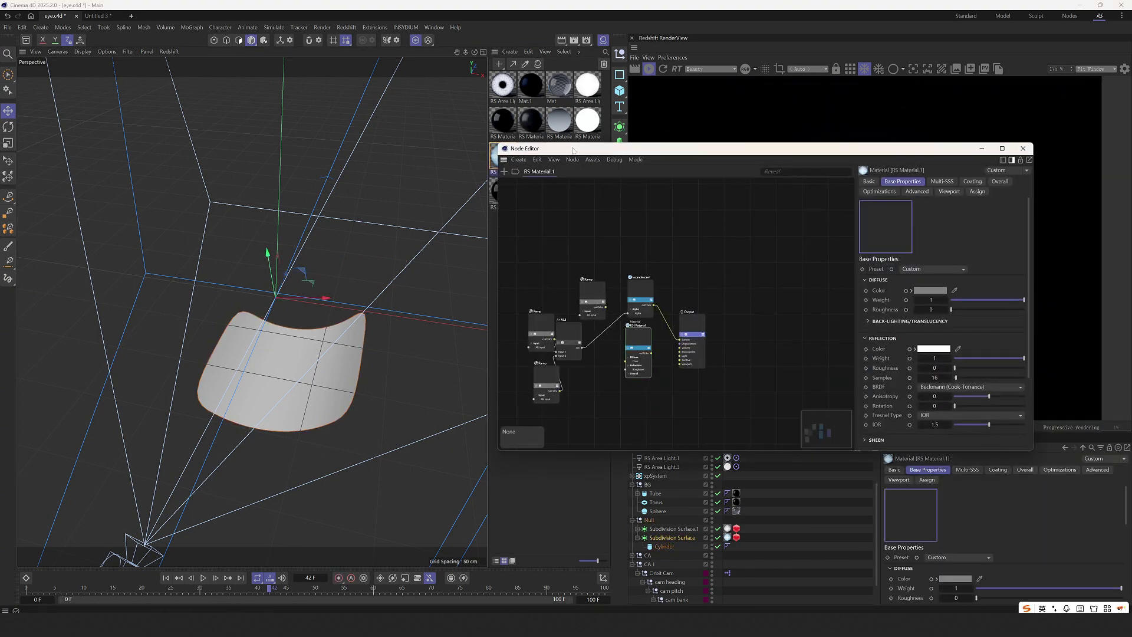
scroll(339, 329, "up", 1)
middle_click_drag(301, 391, 389, 354)
scroll(389, 354, "up", 2)
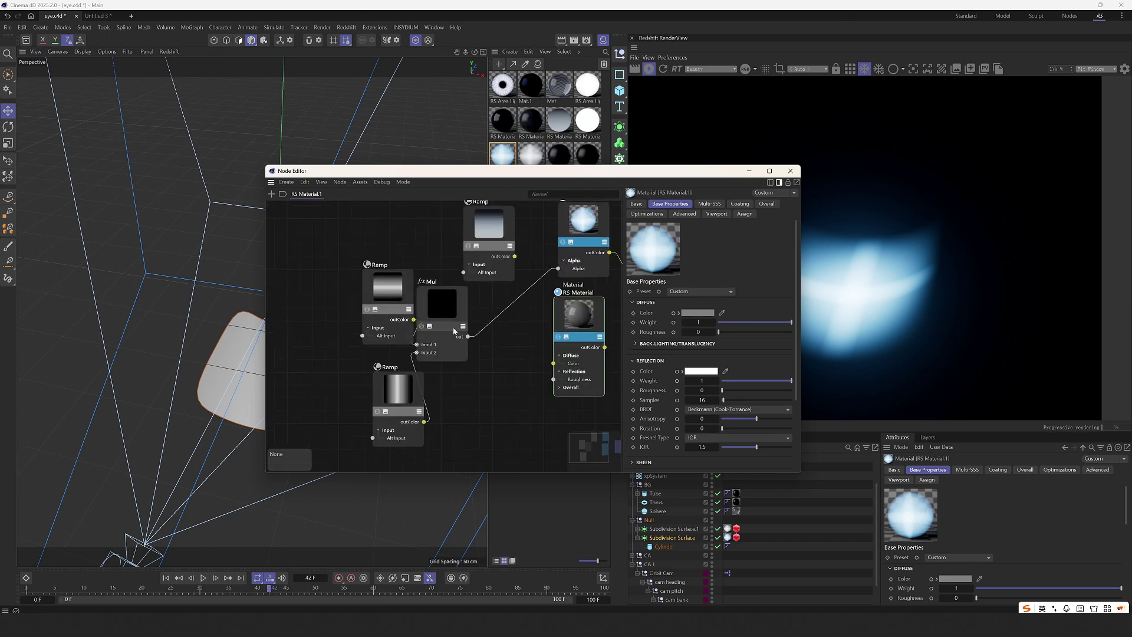
left_click_drag(437, 309, 478, 333)
left_click_drag(375, 297, 395, 290)
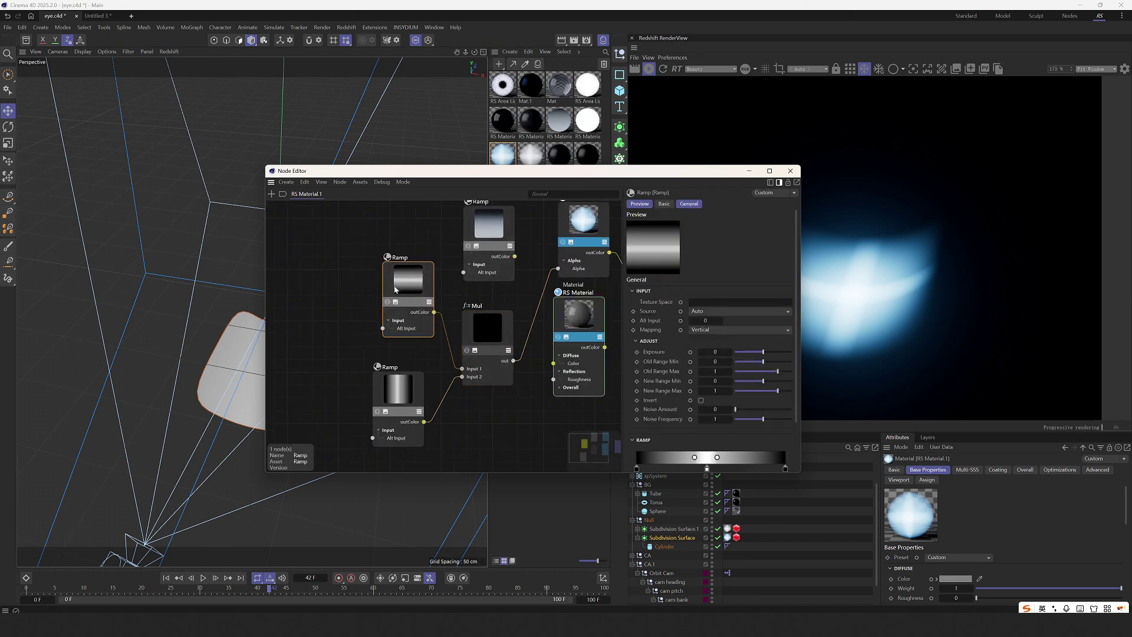
Preview the vertical Ramp alone in the render and set the bias before its white knot to 88.68%.
left_click_drag(504, 175, 363, 159)
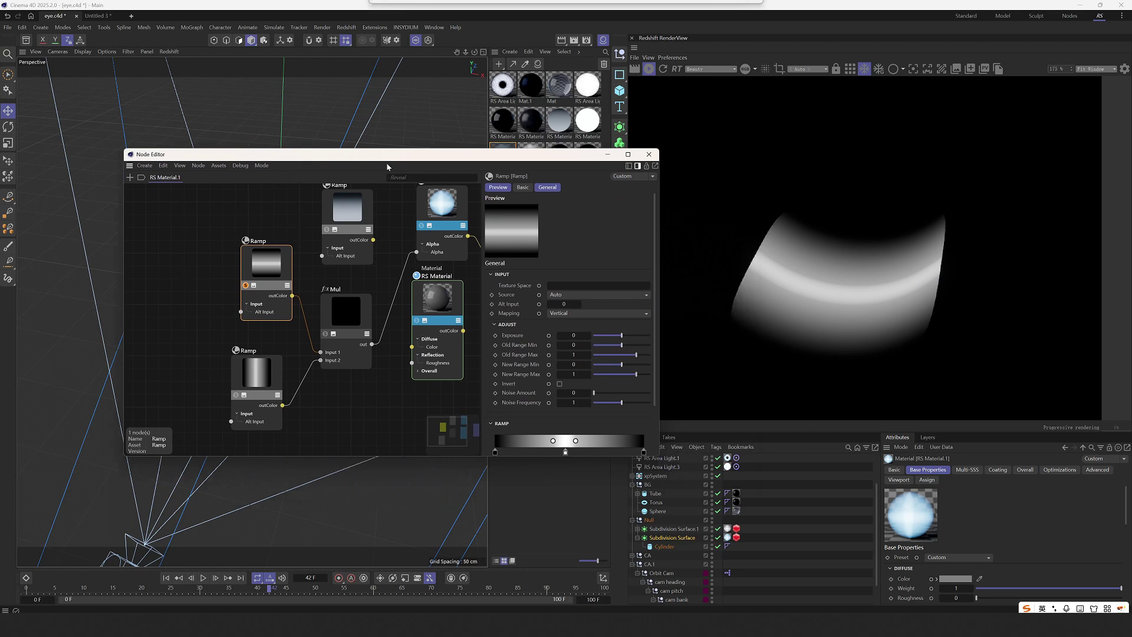
scroll(577, 354, "down", 2)
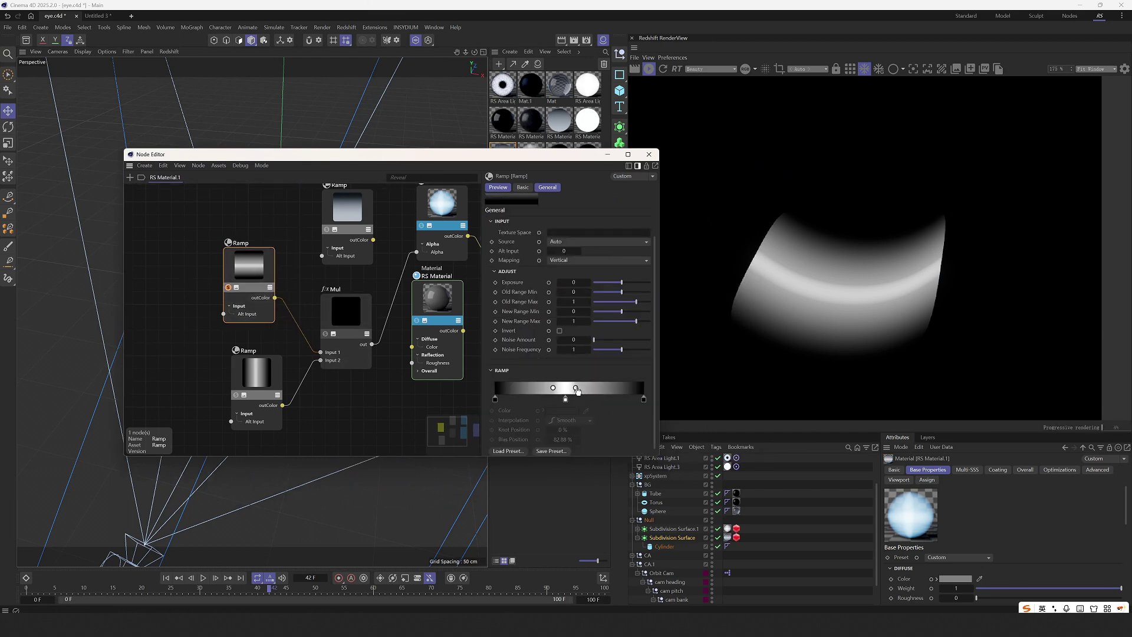
left_click_drag(552, 387, 557, 388)
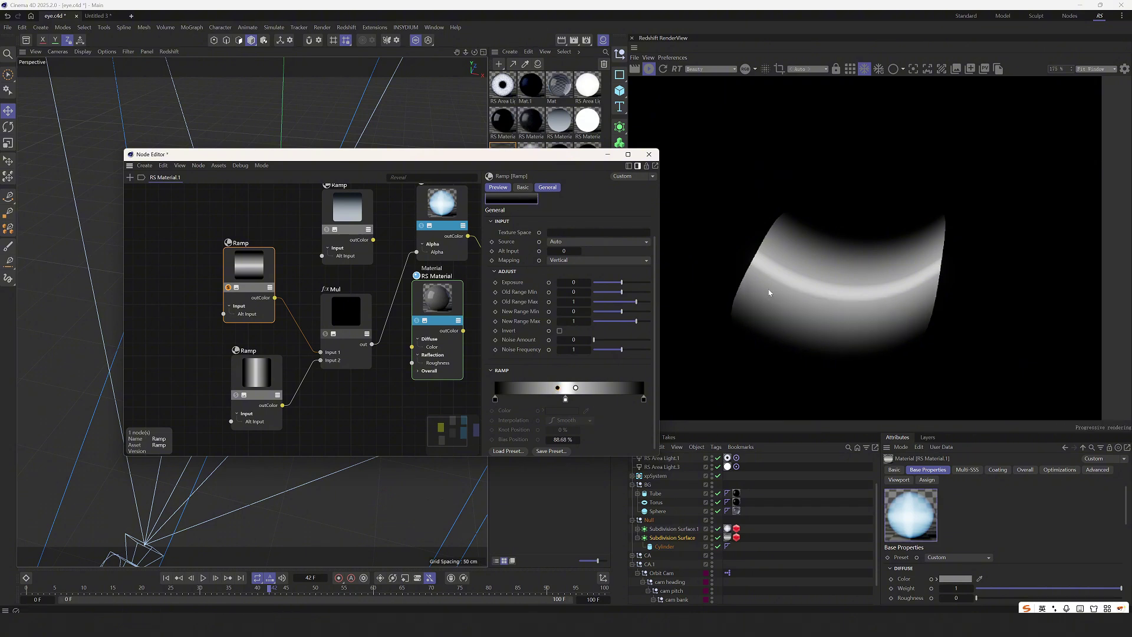
scroll(769, 268, "up", 1)
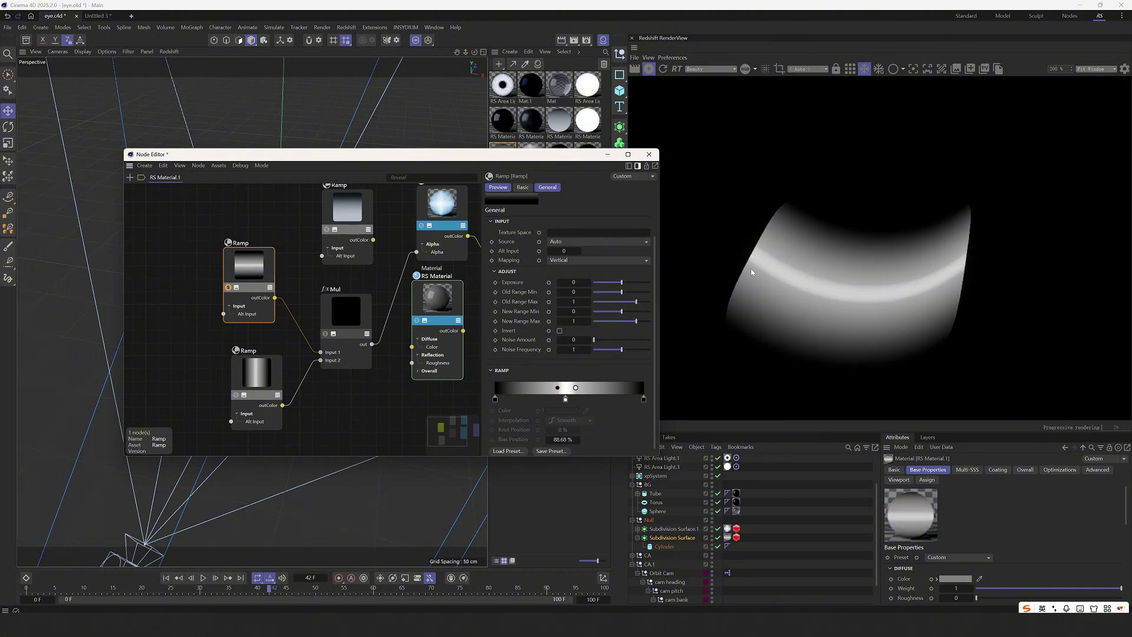
Preview the horizontally mapped Ramp alone, set the bias before its white knot to 88.68%, and end the preview.
left_click_drag(253, 391, 231, 395)
left_click(568, 261)
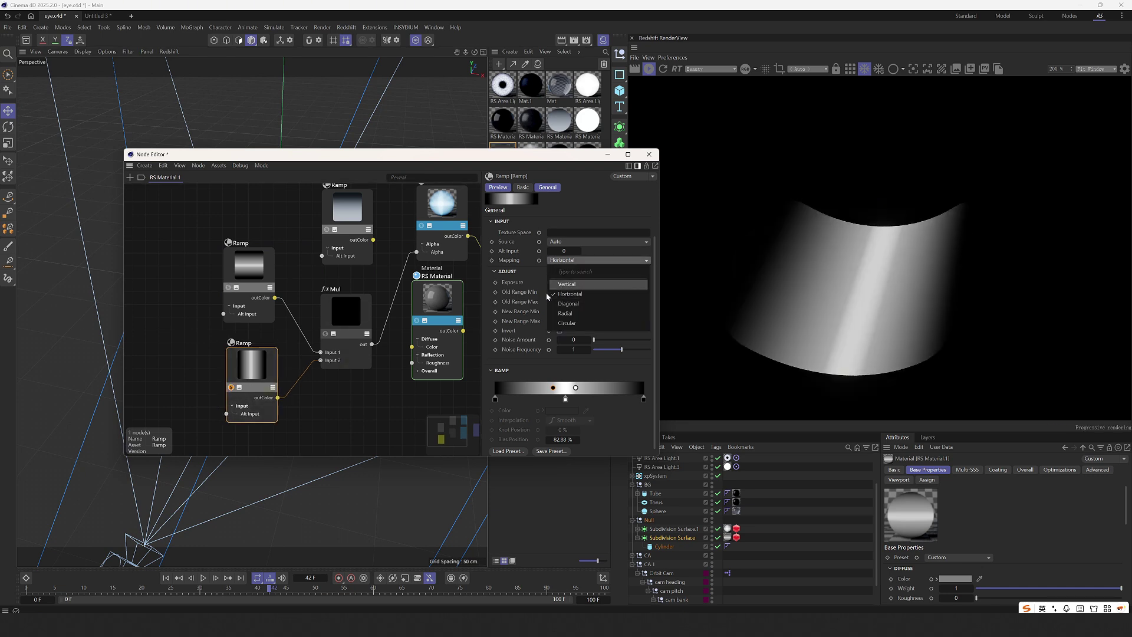
left_click(567, 293)
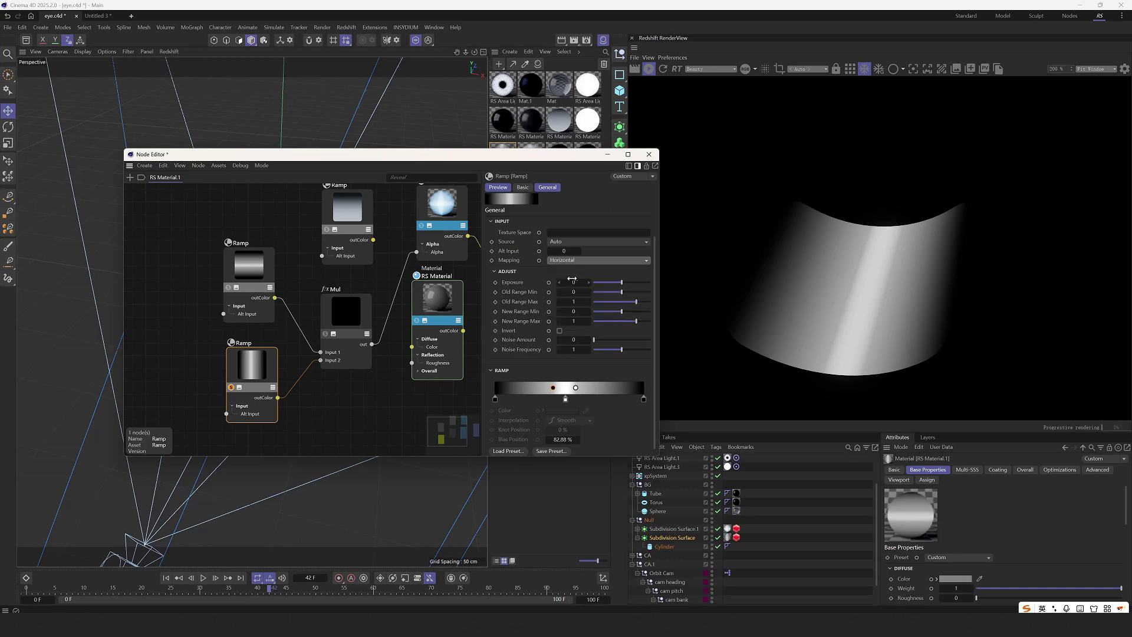
left_click_drag(558, 398, 563, 398)
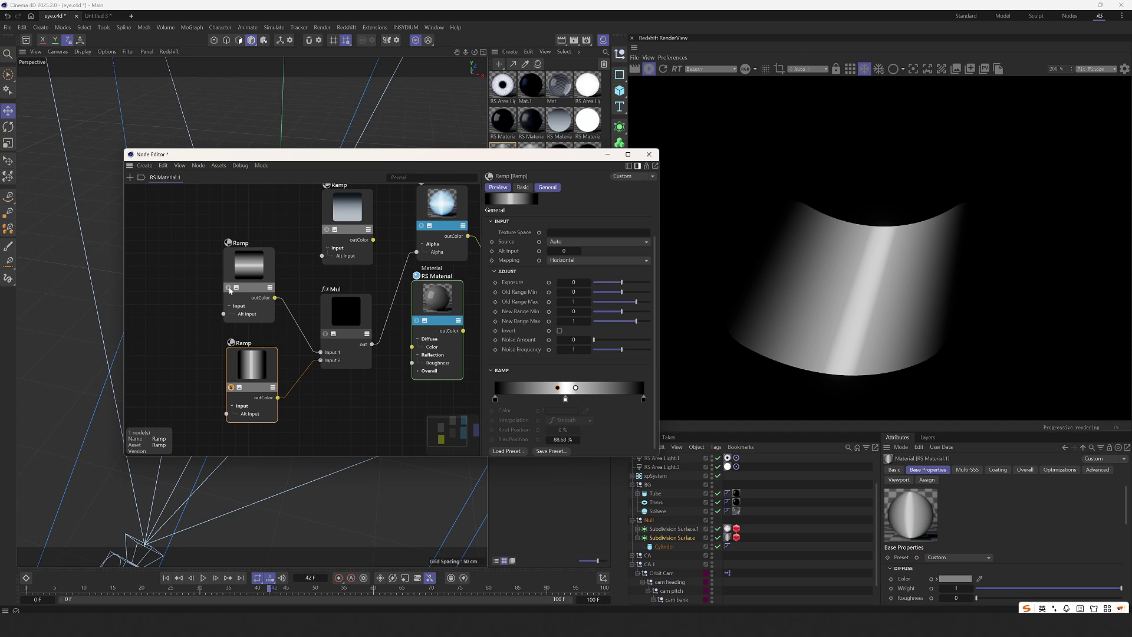
left_click(231, 387)
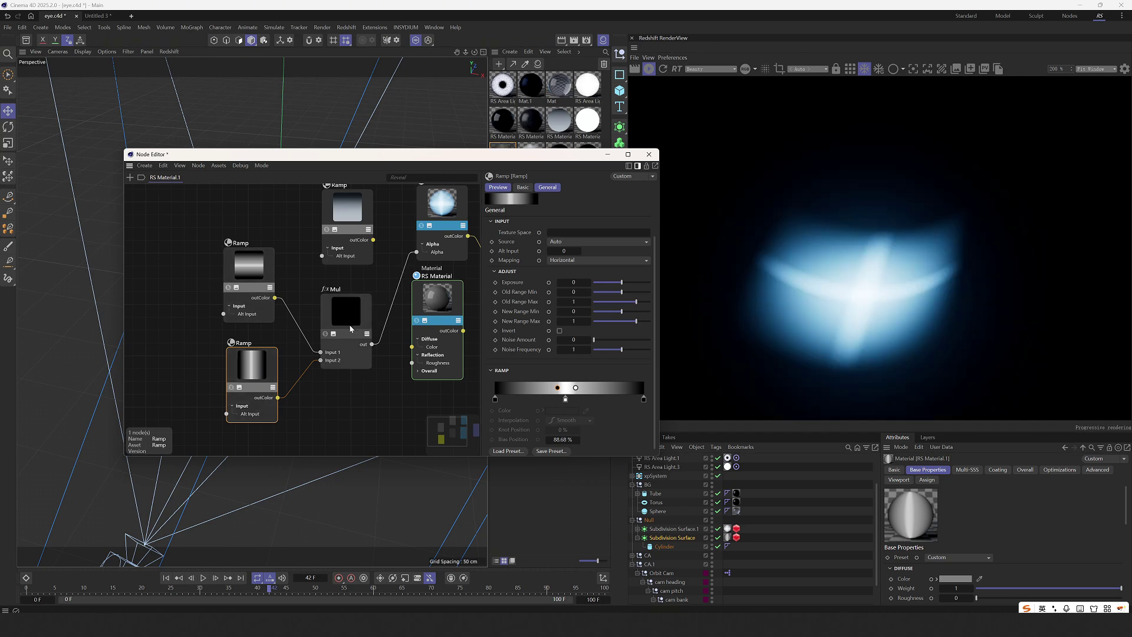
Examine the Incandescent node's illumination settings and its alpha connection from the Mul node.
key("h")
left_click(374, 237)
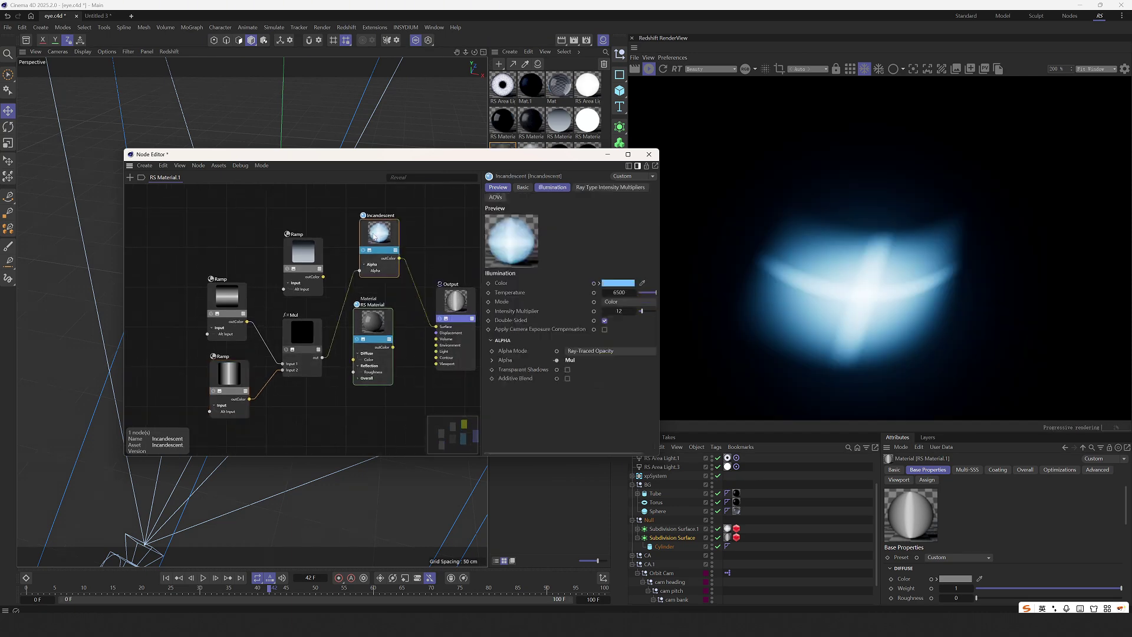
scroll(379, 276, "up", 3)
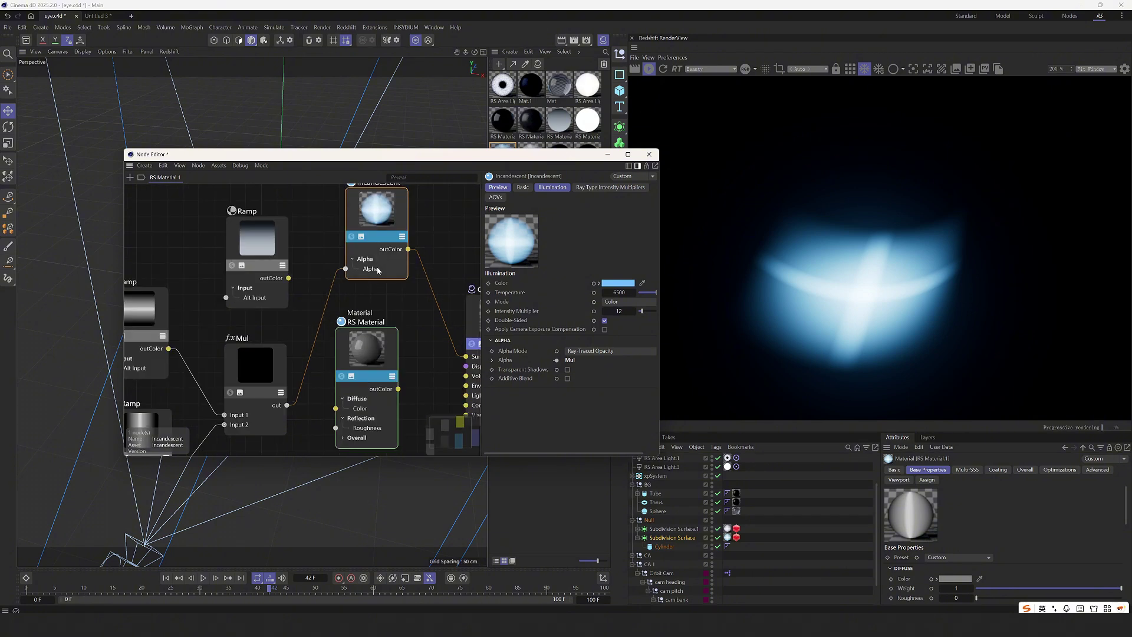
Close the material's node editor, turn off viewport solo to show the full eye scene, and clear the object selection.
scroll(377, 269, "down", 3)
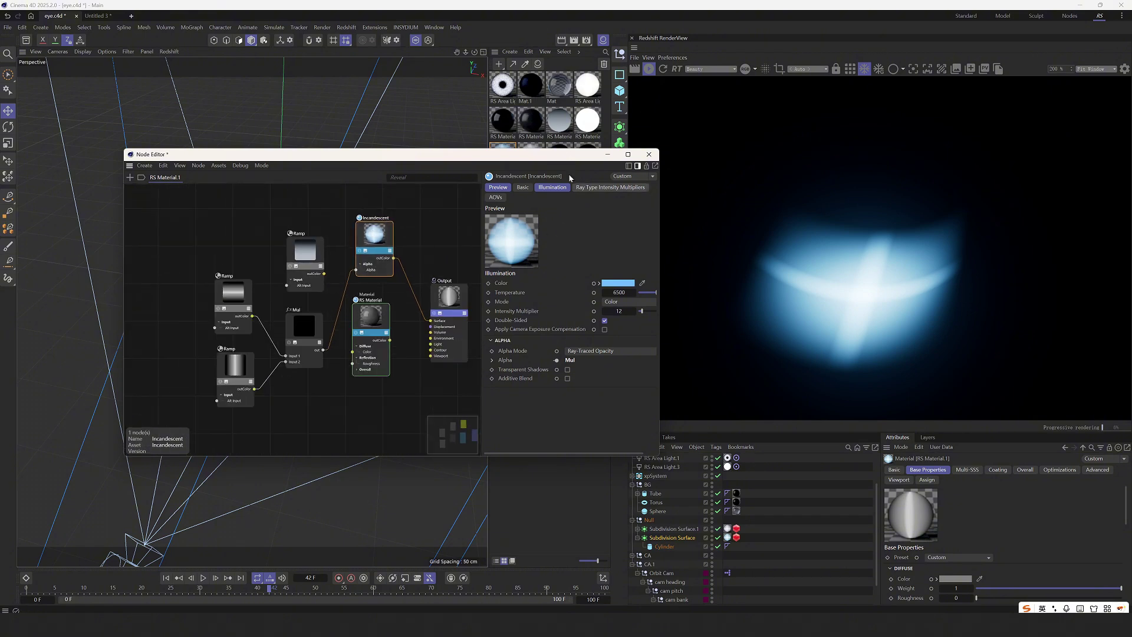
left_click_drag(554, 161, 805, 278)
left_click_drag(305, 329, 311, 300, "alt")
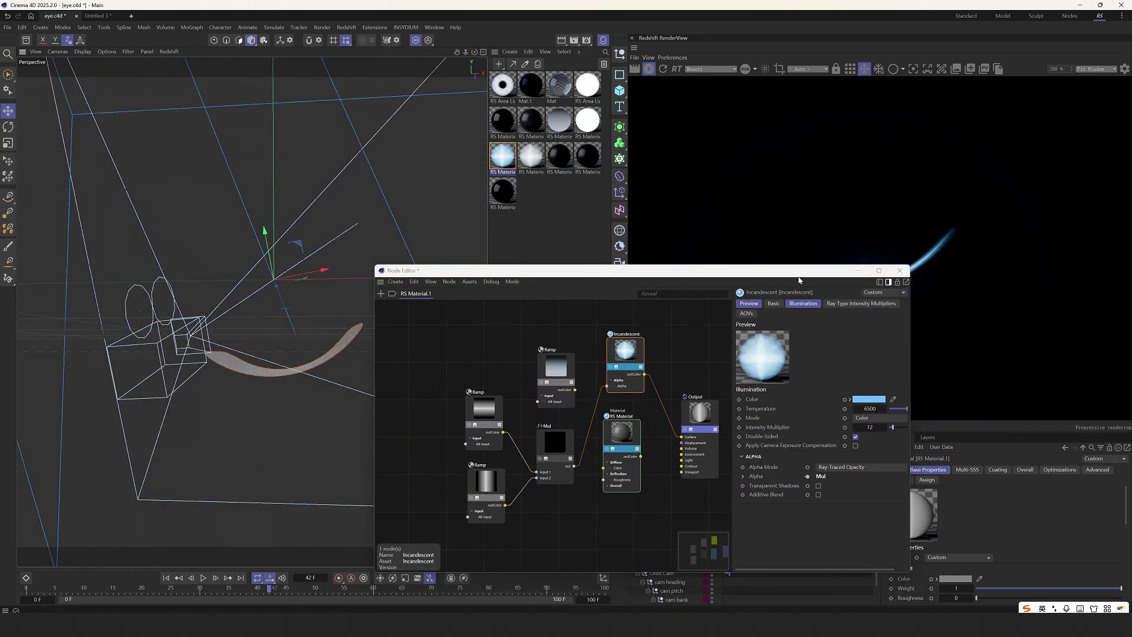
left_click_drag(783, 273, 542, 287)
left_click(659, 284)
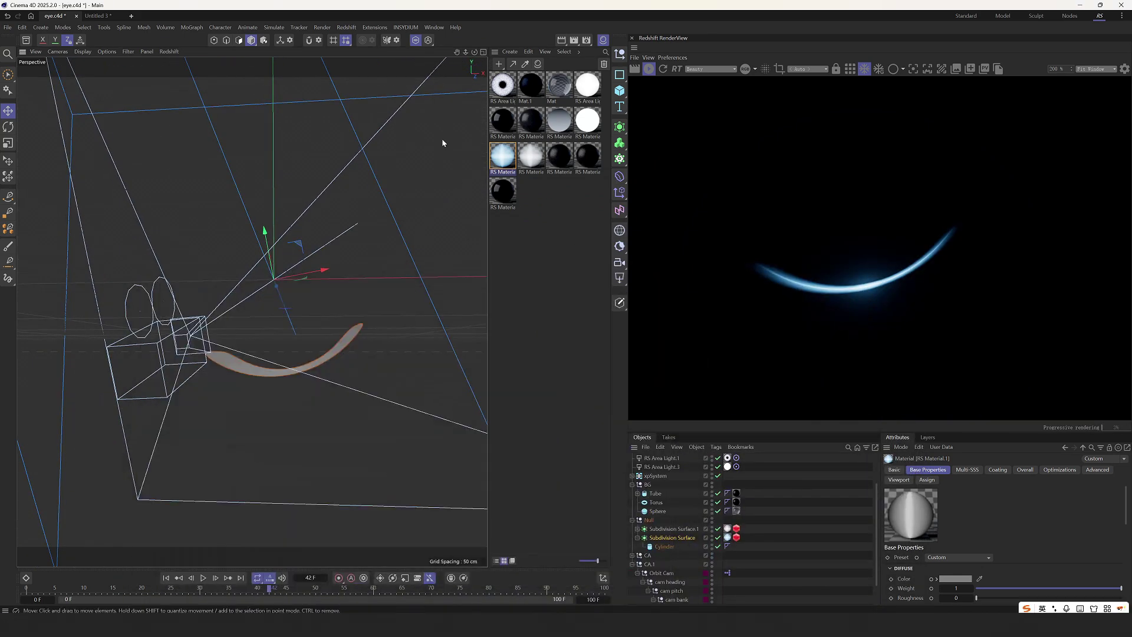
left_click(415, 40)
left_click(811, 514)
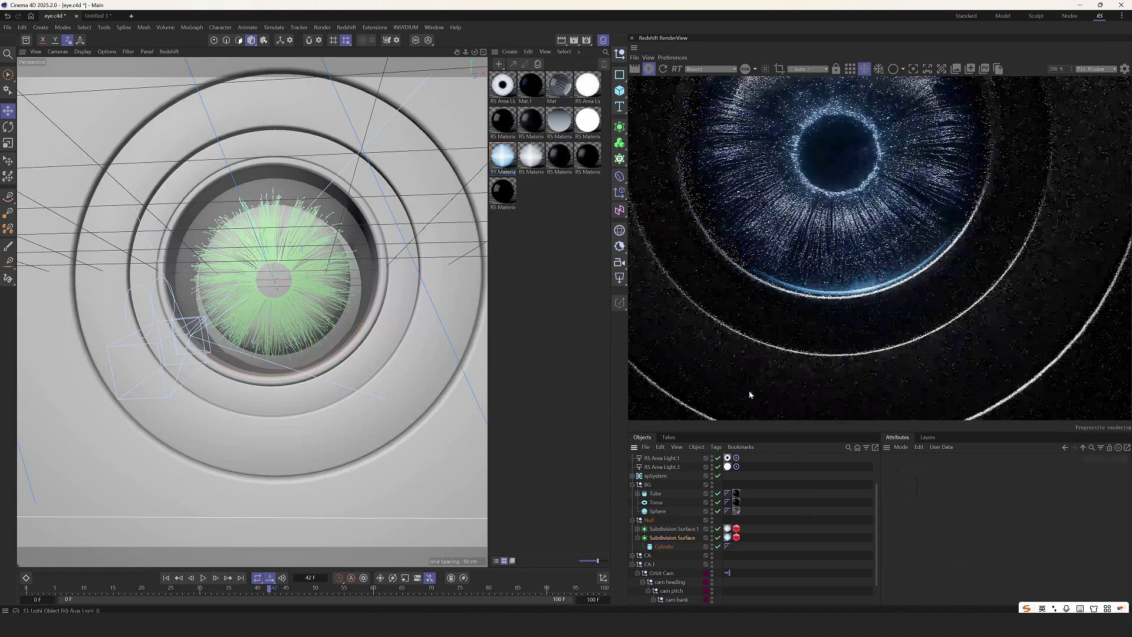
scroll(752, 327, "down", 5)
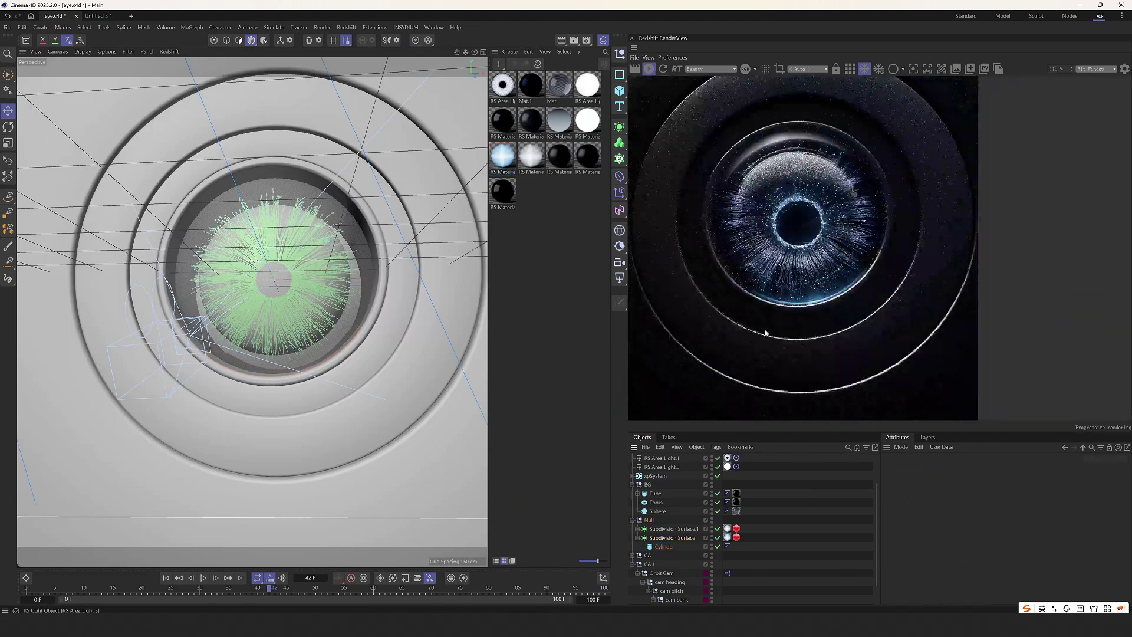
Maximize the shaded perspective view on the iris and collapse the BG and Null groups in the object hierarchy.
middle_click(346, 323)
middle_click(187, 261)
middle_click(187, 260)
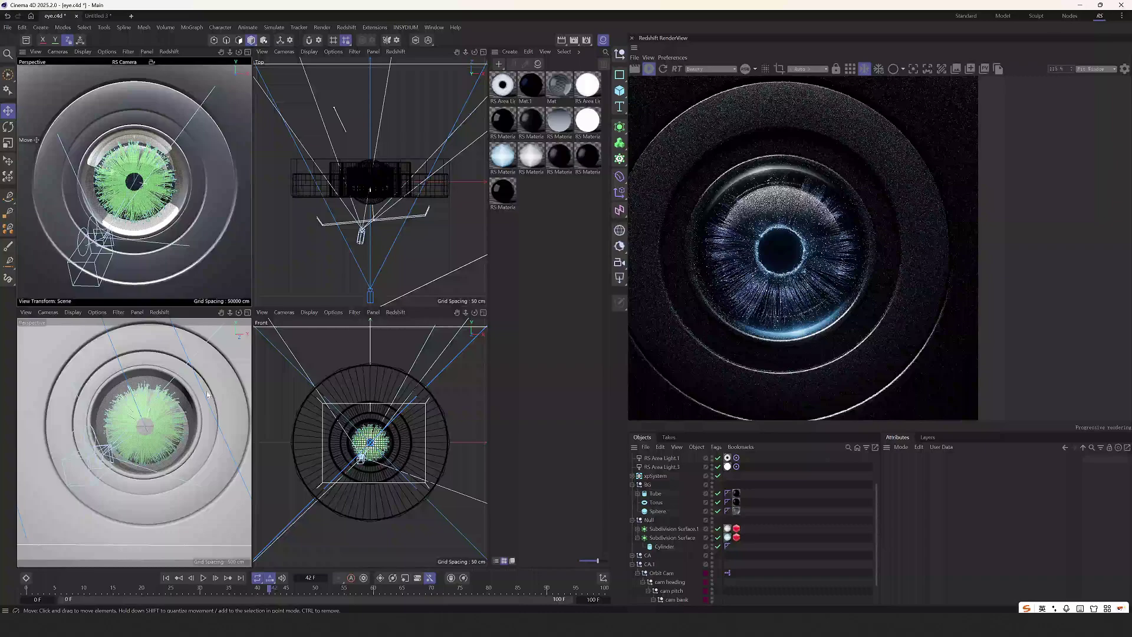
middle_click(126, 465)
left_click_drag(299, 276, 289, 315, "alt")
scroll(289, 316, "up", 5)
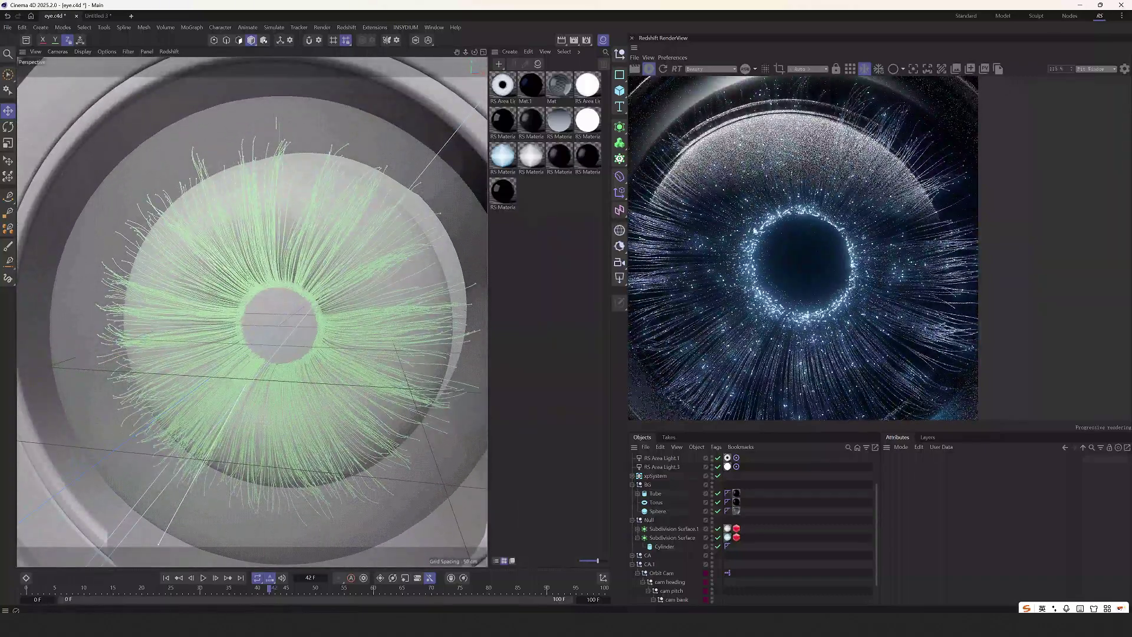
left_click(632, 485)
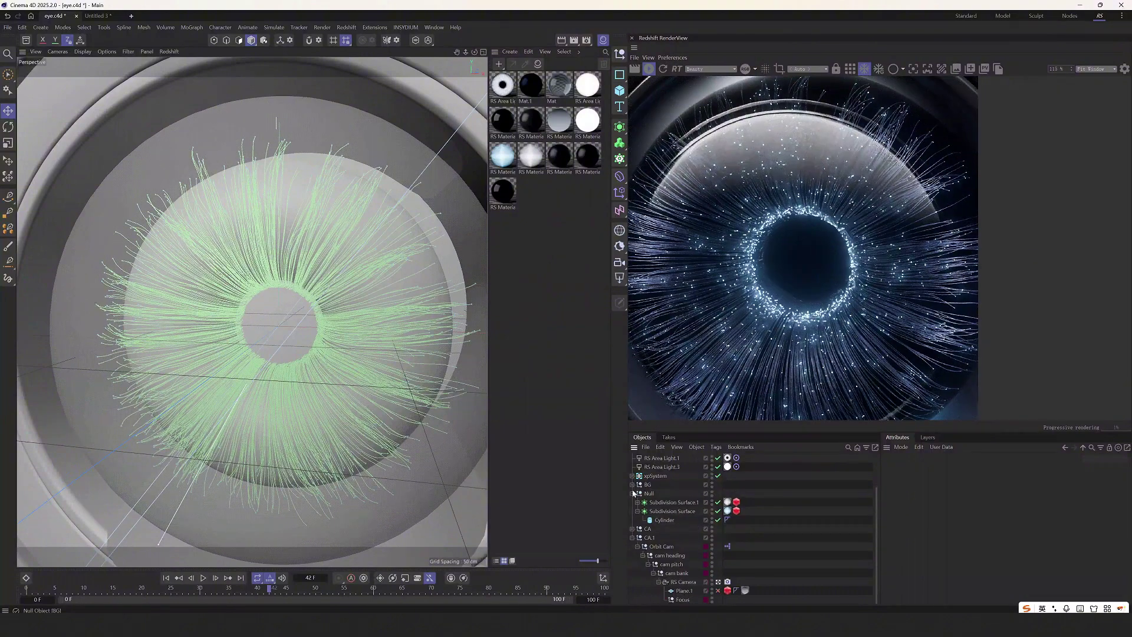
left_click(632, 494)
Examine the Cloner holding Sphere.1 and its clone mode, keeping Object as the chosen mode.
scroll(636, 489, "up", 3)
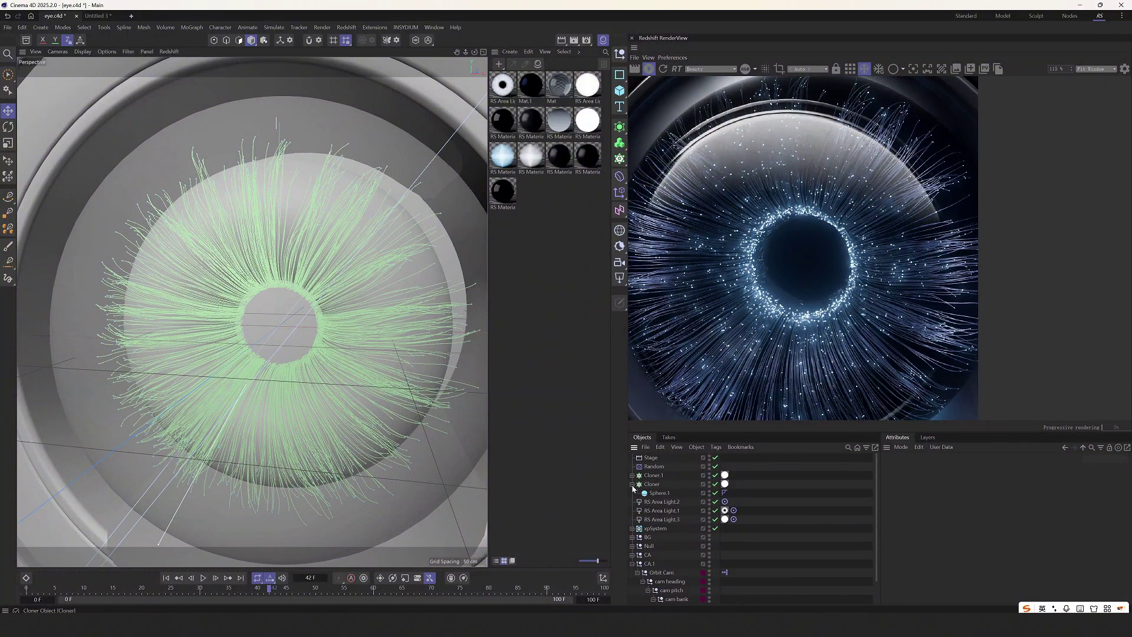
left_click(660, 492)
left_click(651, 484)
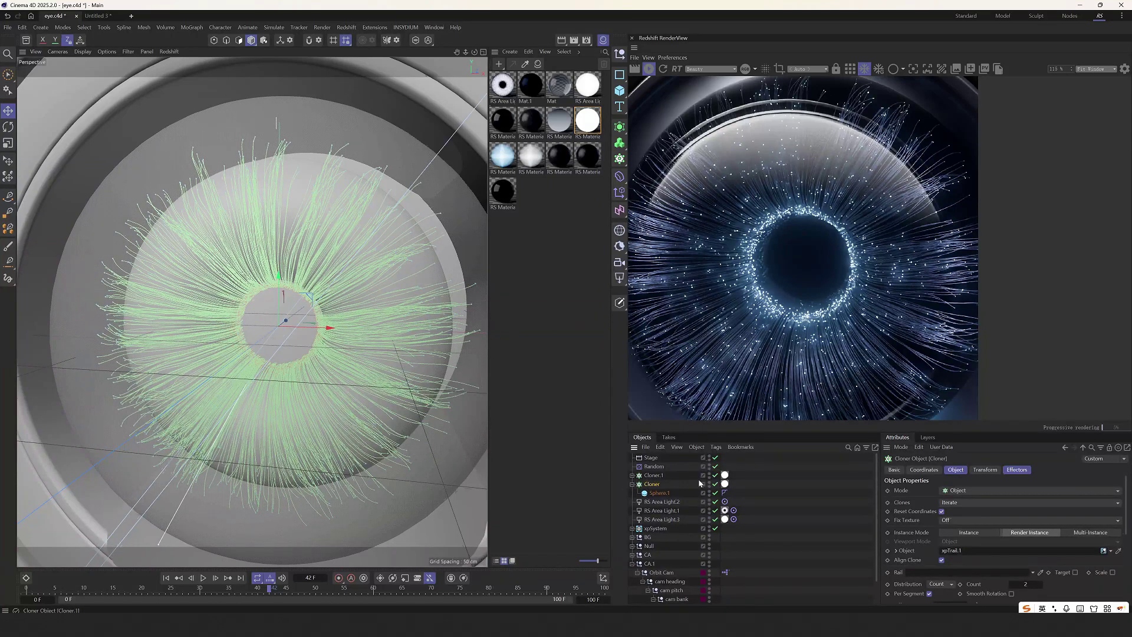
scroll(684, 507, "down", 1)
scroll(681, 545, "up", 1)
left_click(943, 490)
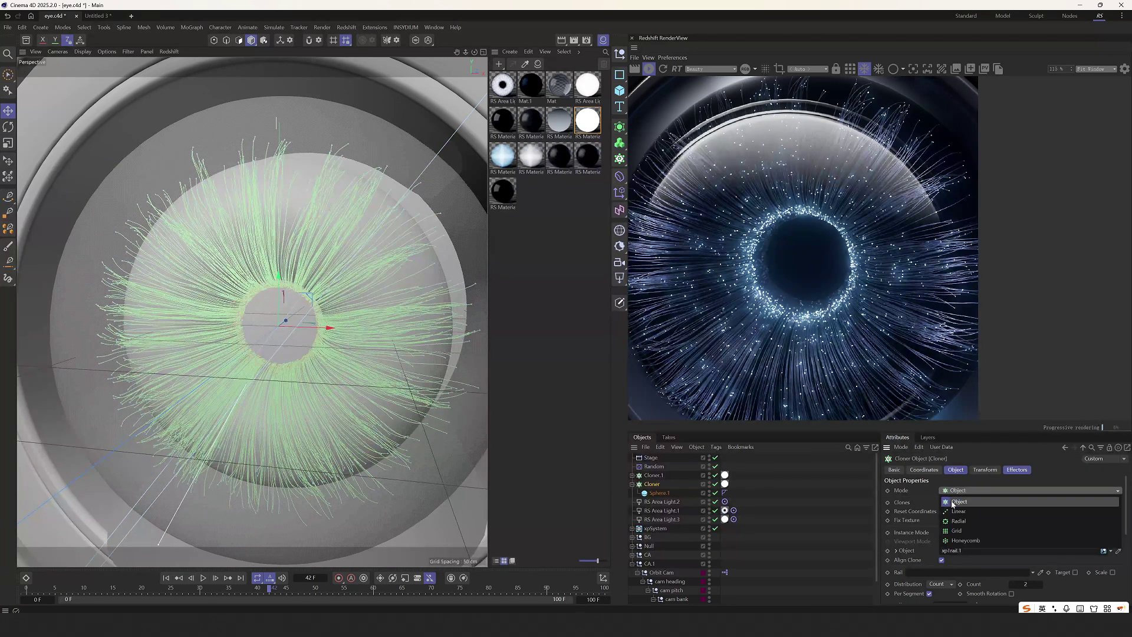
left_click(953, 502)
Expand xpSystem to inspect the xpTrail.1 generator that the Cloner distributes on, and return to the Cloner's settings.
scroll(678, 530, "down", 1)
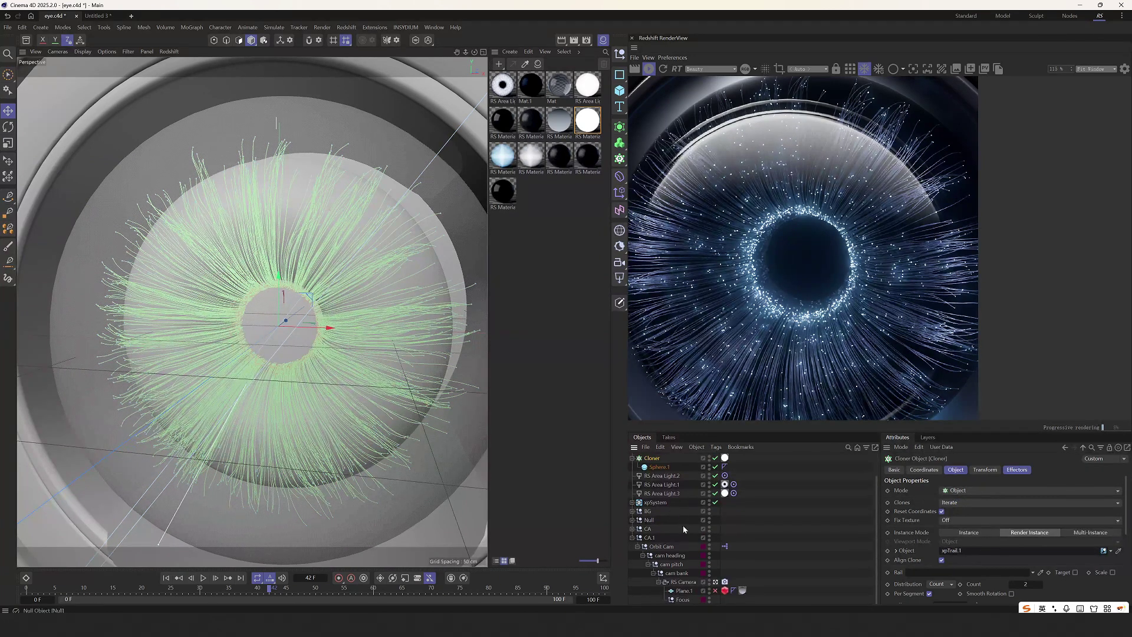
left_click(632, 502)
left_click(664, 564)
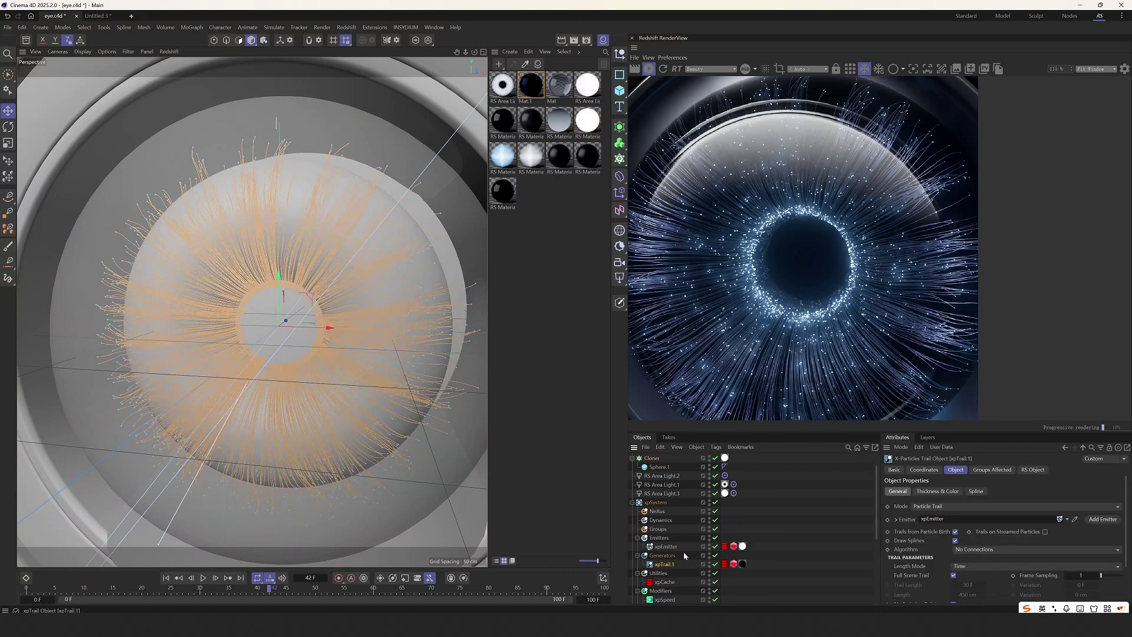
left_click(652, 458)
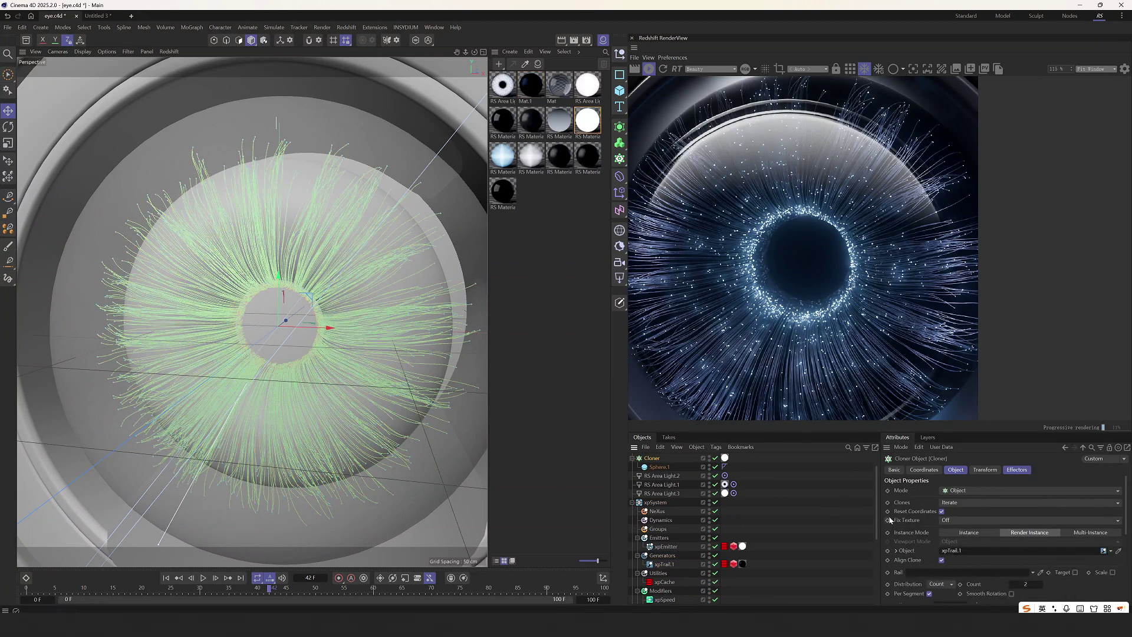
Try adjusting the Cloner's Offset while viewing its clones up close around the pupil.
scroll(927, 509, "down", 3)
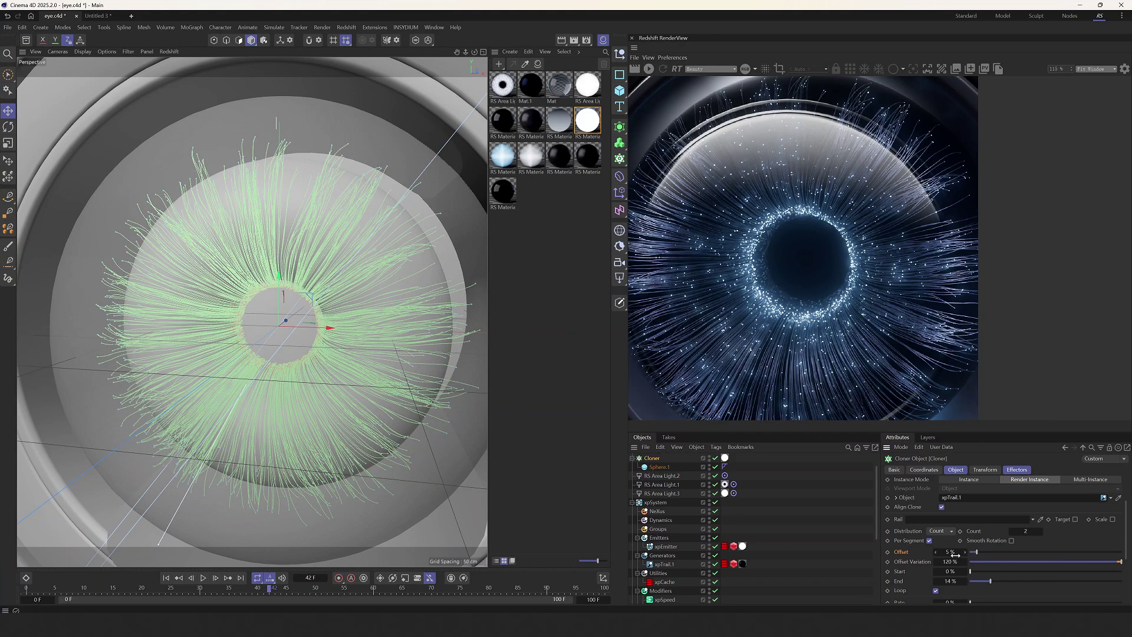
left_click_drag(949, 552, 973, 553)
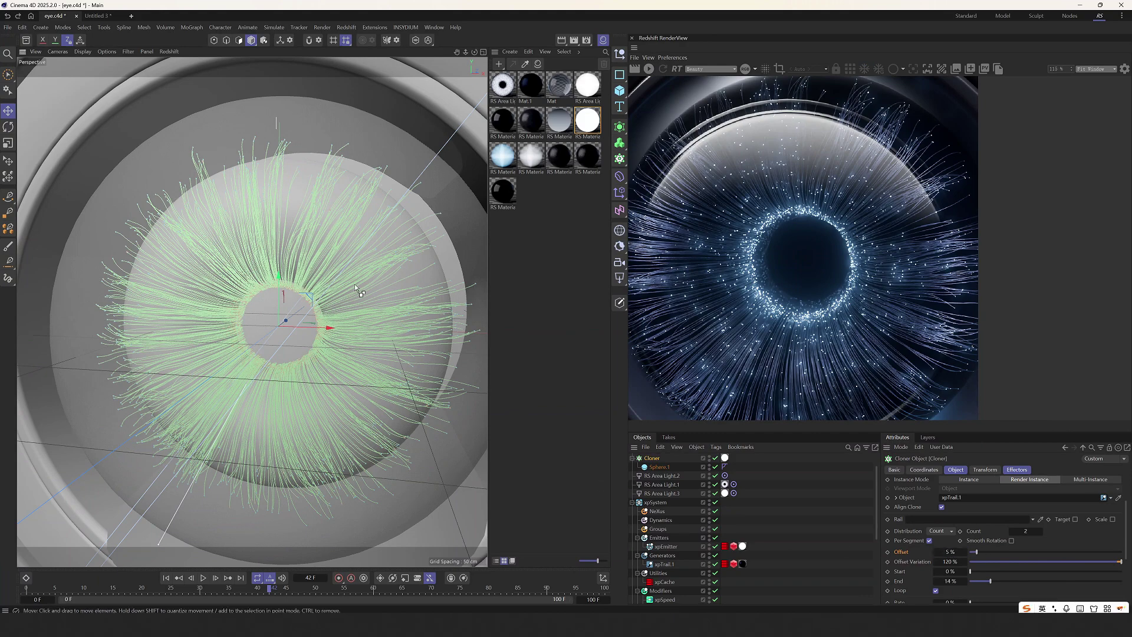
left_click(373, 234)
key("o")
scroll(716, 584, "down", 4)
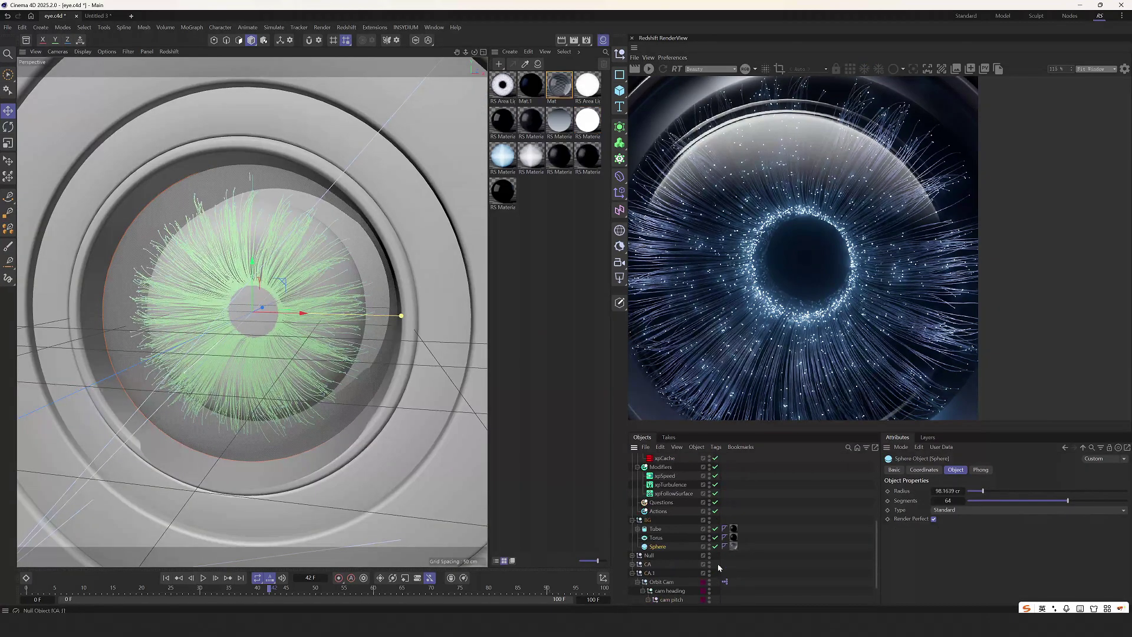
scroll(696, 548, "up", 4)
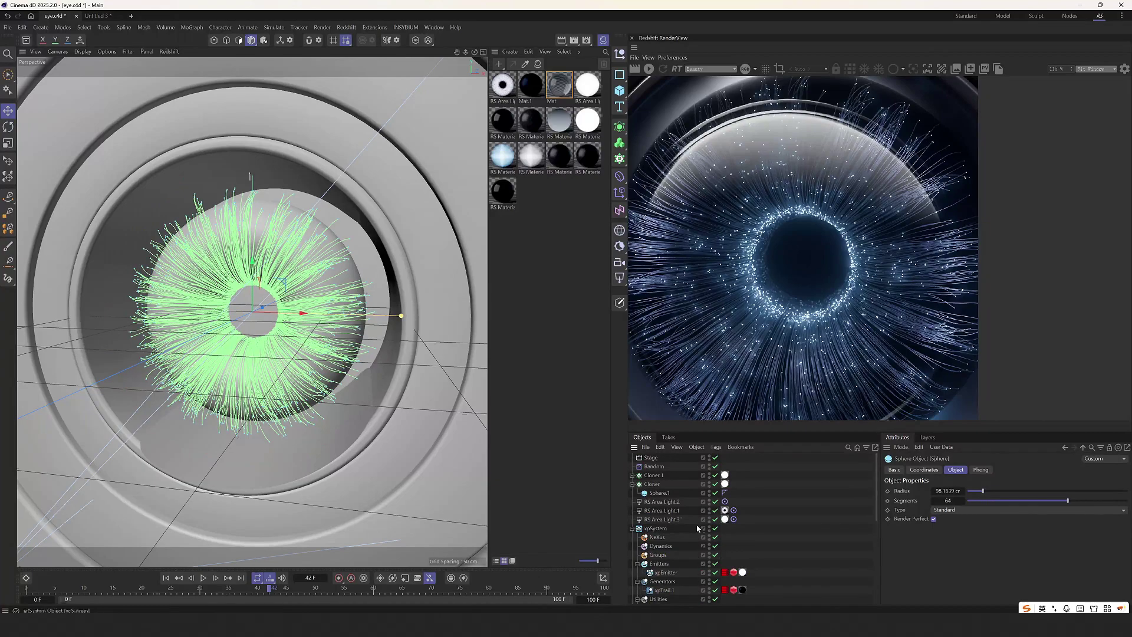
left_click(651, 483)
scroll(232, 312, "up", 5)
left_click_drag(233, 312, 242, 274, "alt")
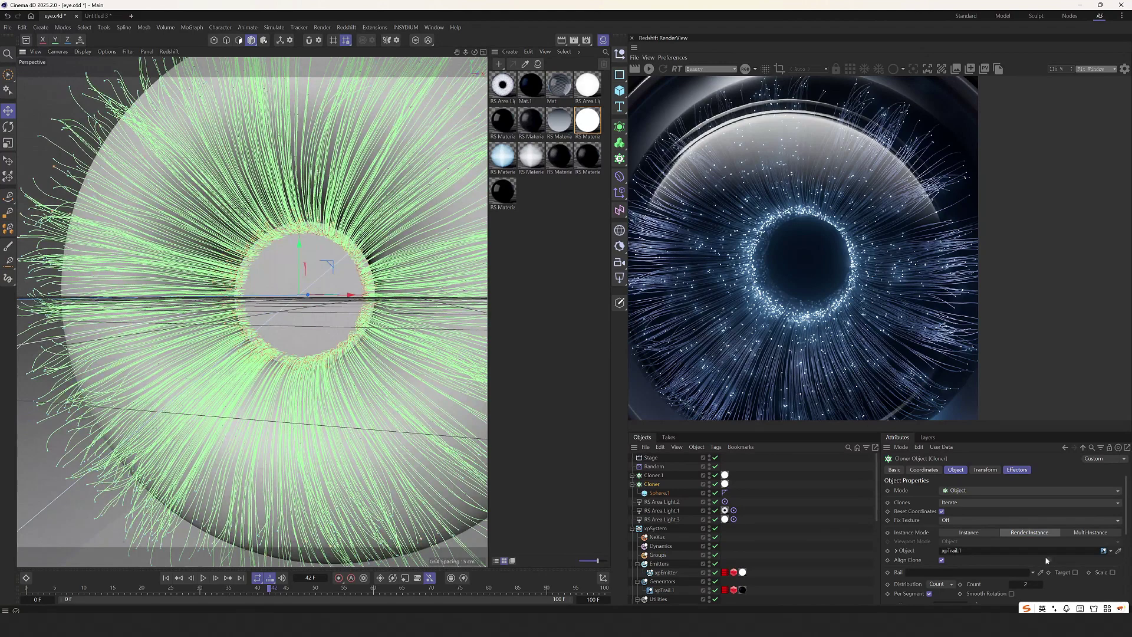
scroll(953, 557, "down", 3)
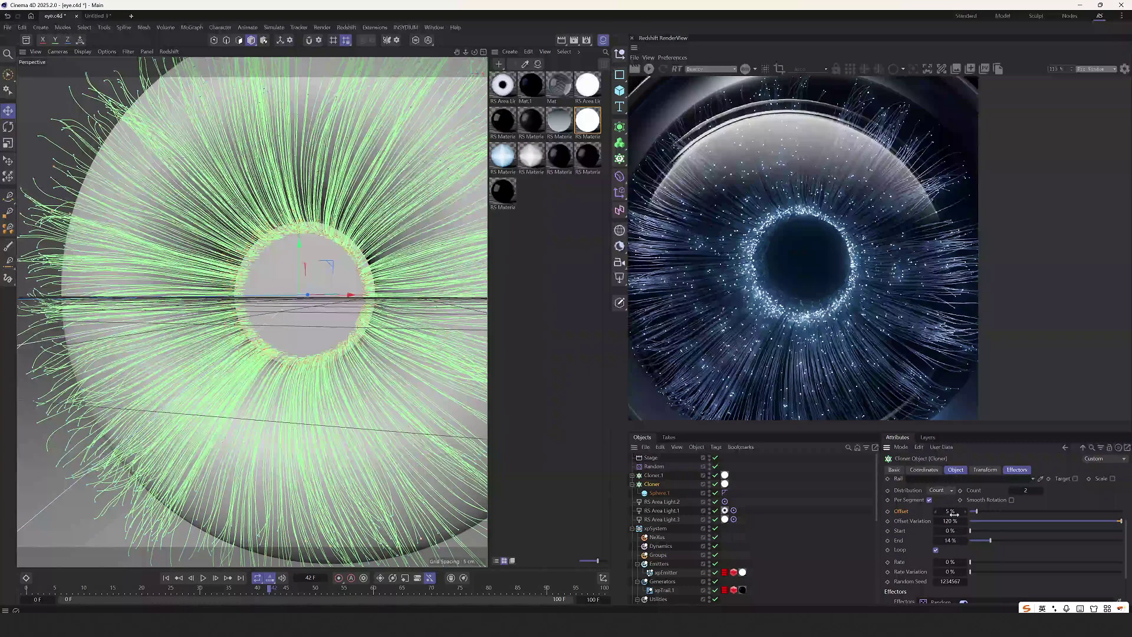
mouse_move(954, 511)
left_mouse_down()
mouse_move(943, 511)
mouse_move(954, 510)
left_mouse_up()
Hide xpTrail.1 in the viewport and set the Cloner's Offset Variation to 144%.
left_click(710, 588)
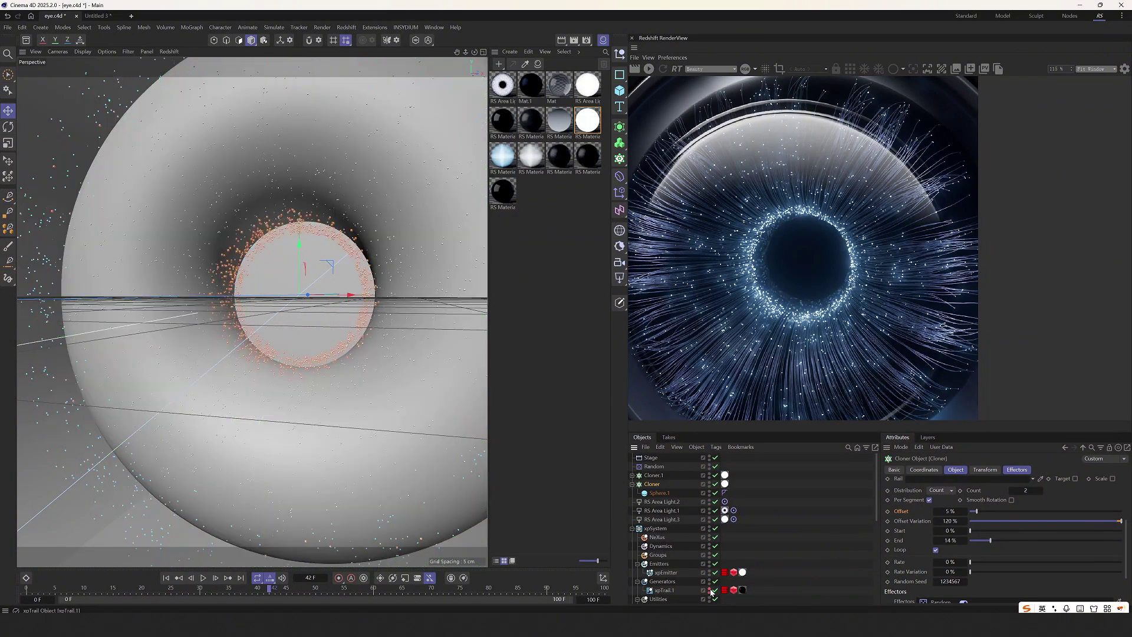
left_click_drag(976, 511, 855, 521)
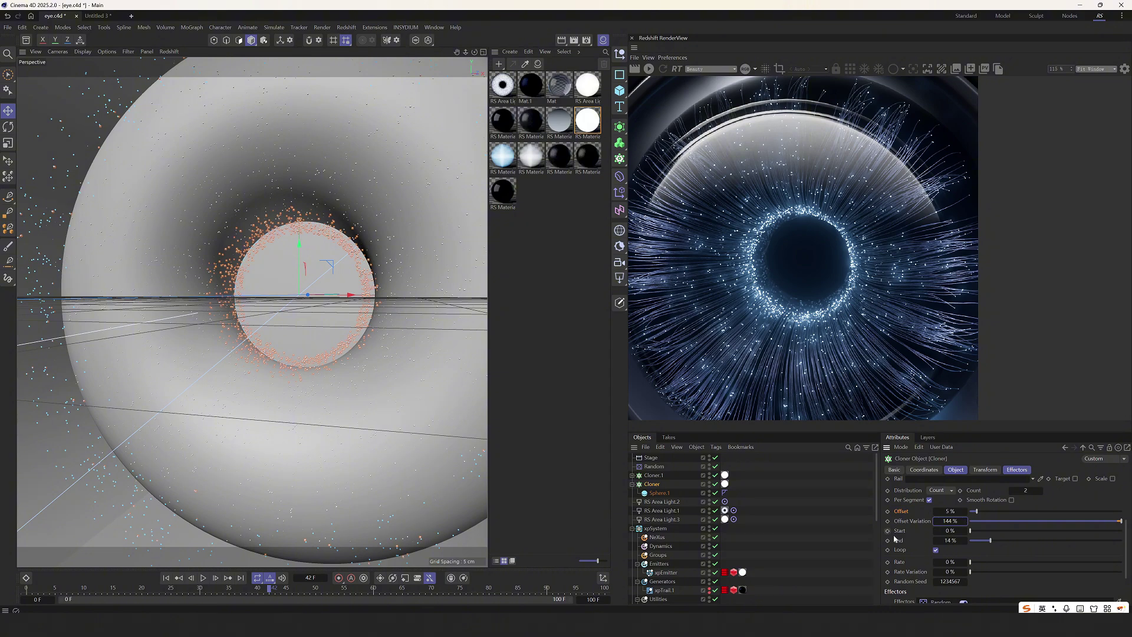
left_click(792, 593)
scroll(277, 368, "down", 3)
left_click_drag(273, 366, 304, 406, "alt")
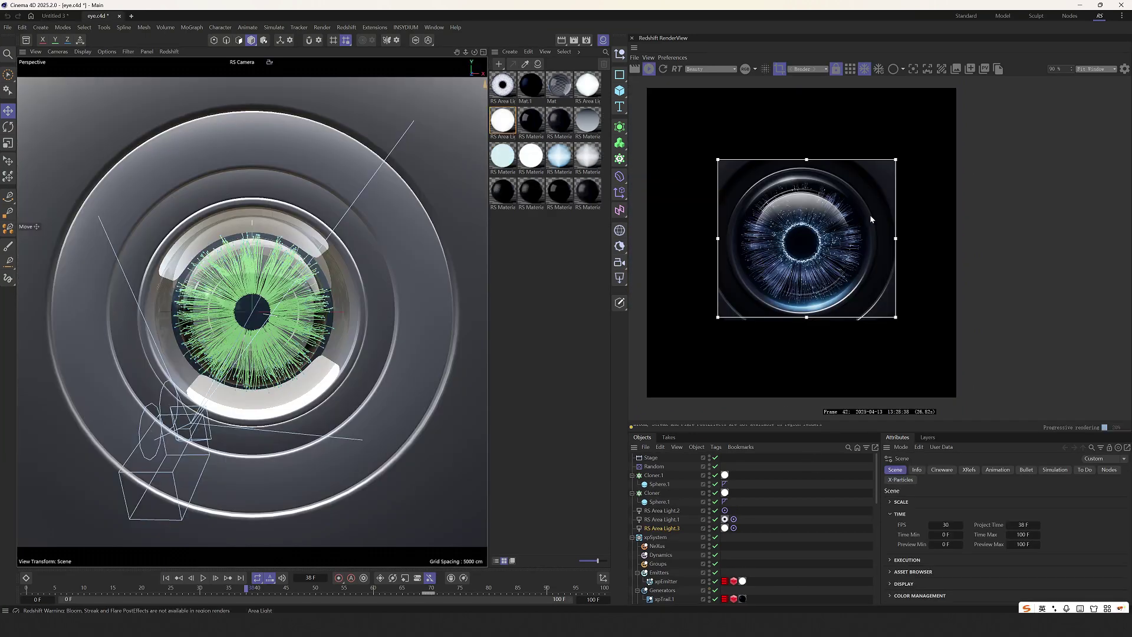
Enlarge the eye in the render, open the glass material Mat in the node editor, and collapse the xpSystem hierarchy.
scroll(813, 255, "up", 2)
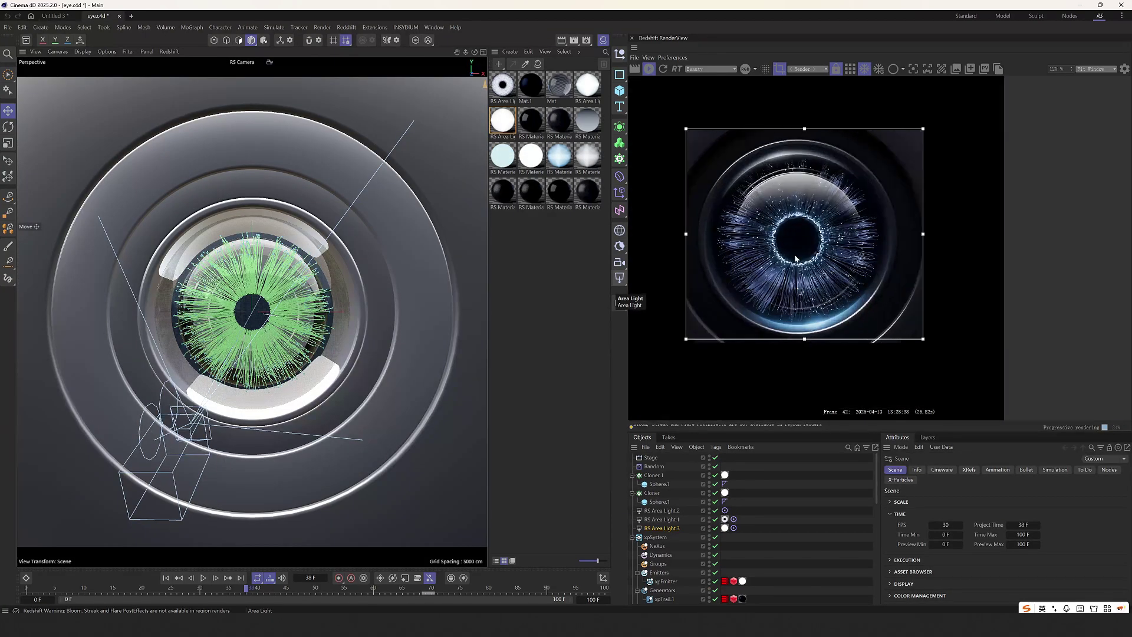
scroll(795, 258, "up", 2)
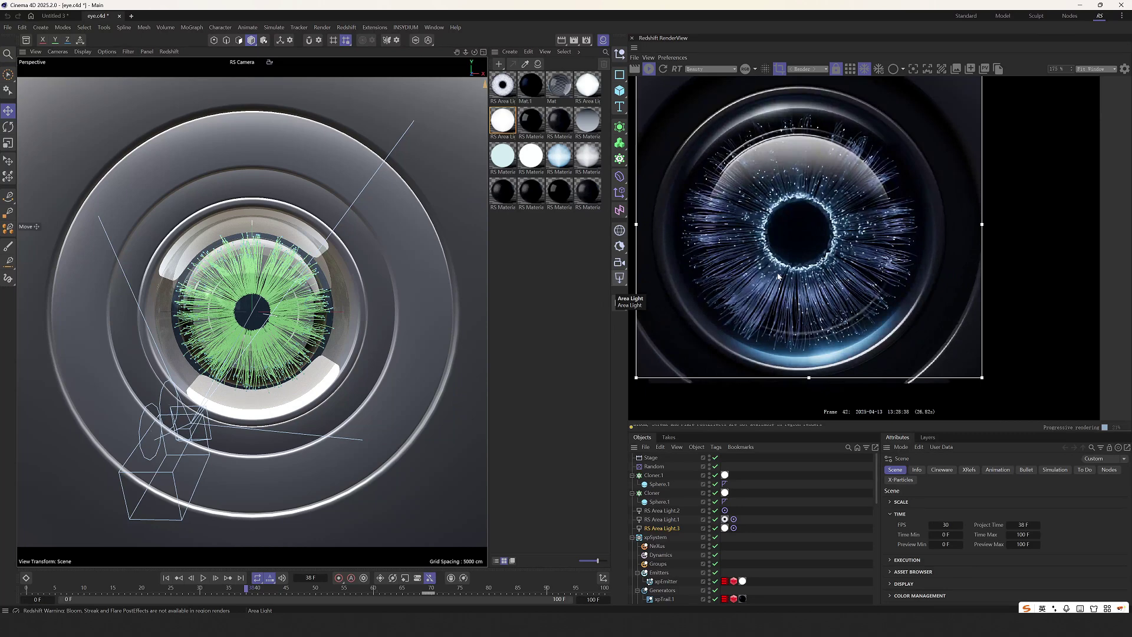
middle_click_drag(793, 190, 820, 199)
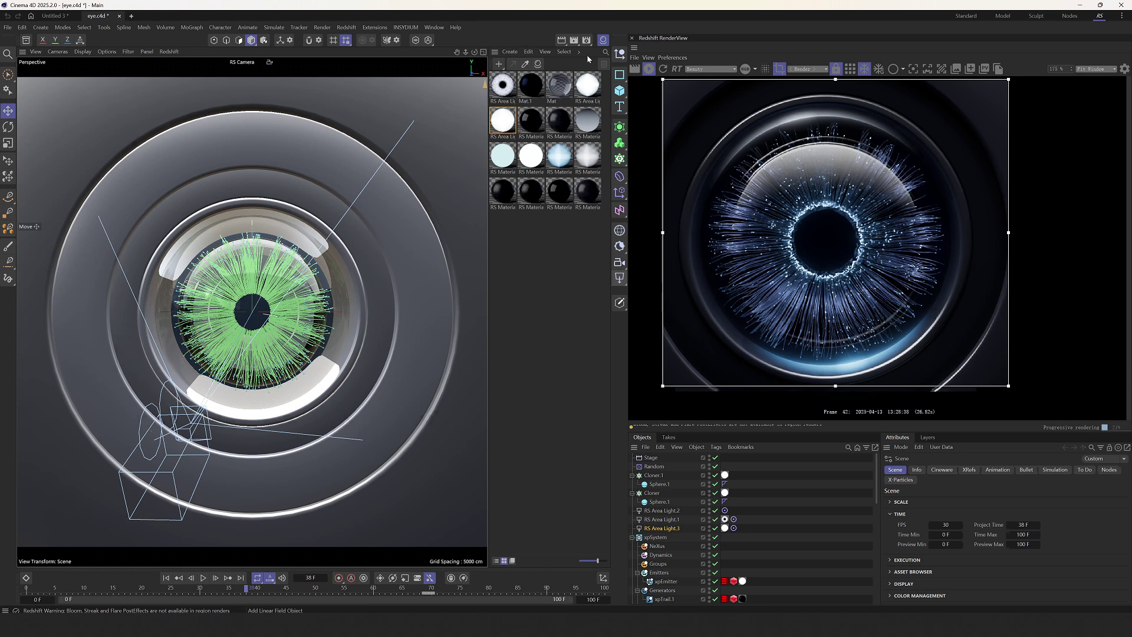
double_click(559, 85)
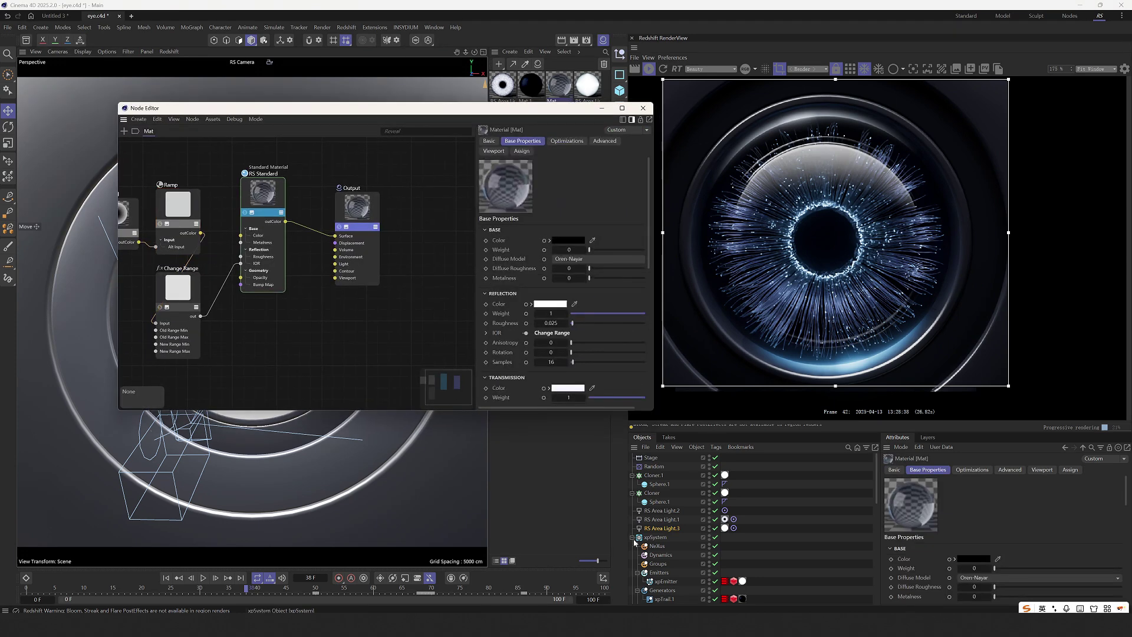
left_click(632, 538)
scroll(247, 242, "up", 3)
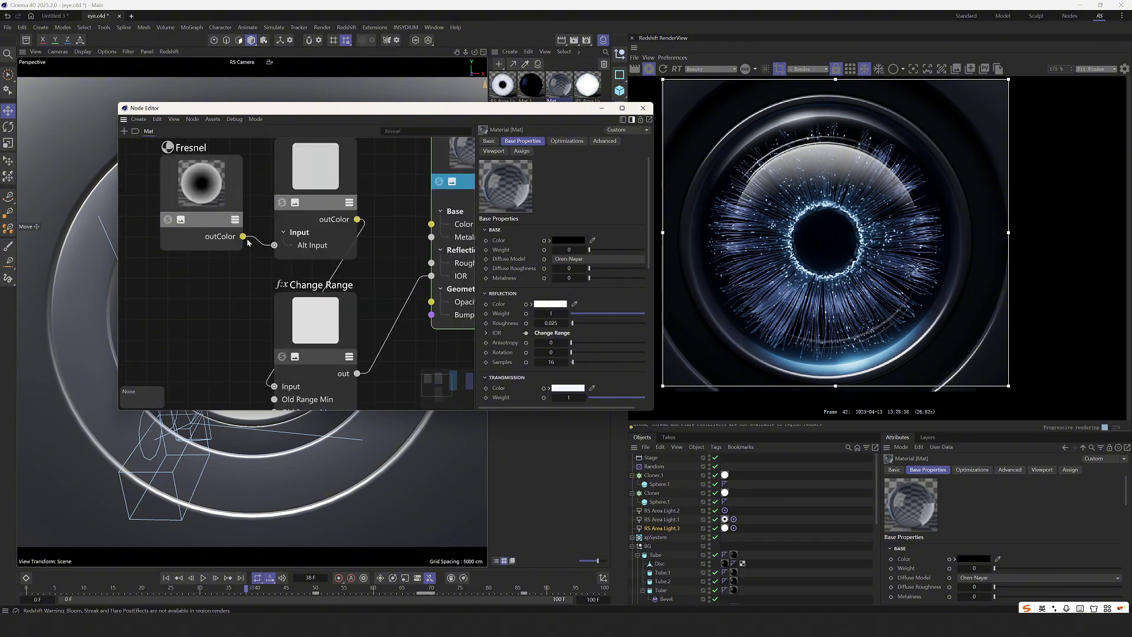
scroll(248, 221, "down", 3)
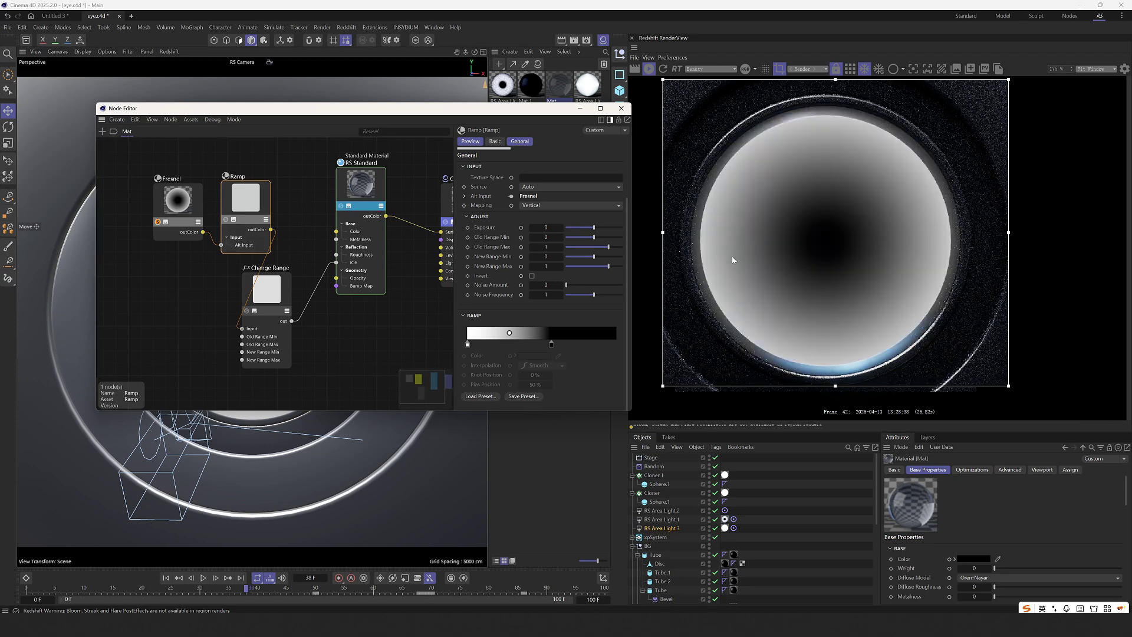
Preview the Fresnel-driven Ramp alone in the render, inspect the Change Range node's New Range values, and end the preview.
left_click_drag(240, 213, 238, 199)
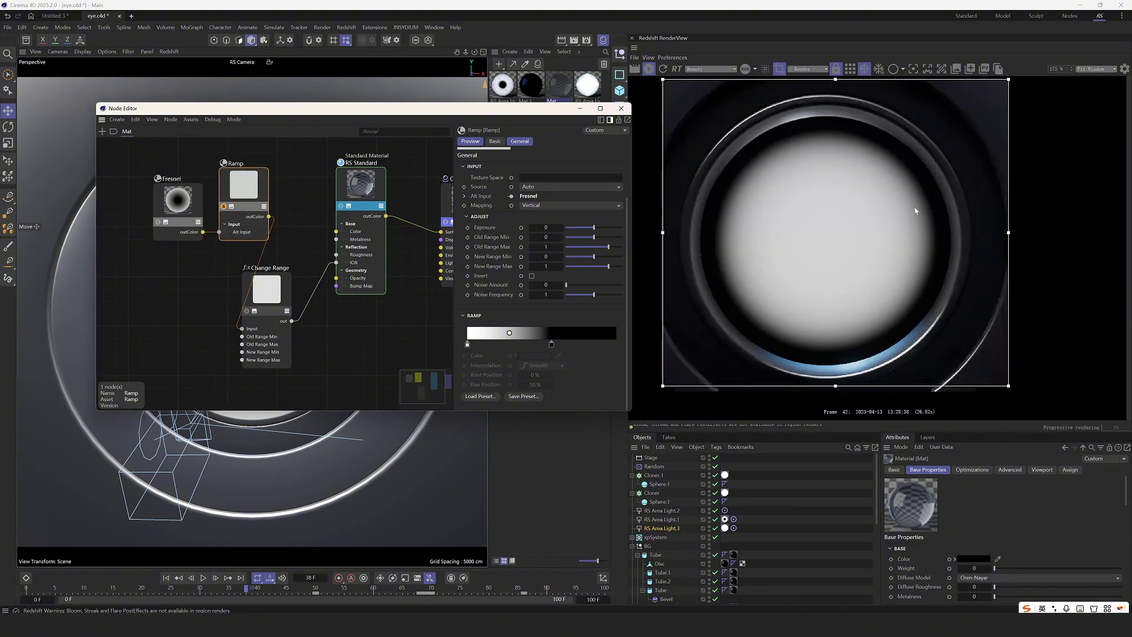
left_click_drag(289, 294, 305, 266)
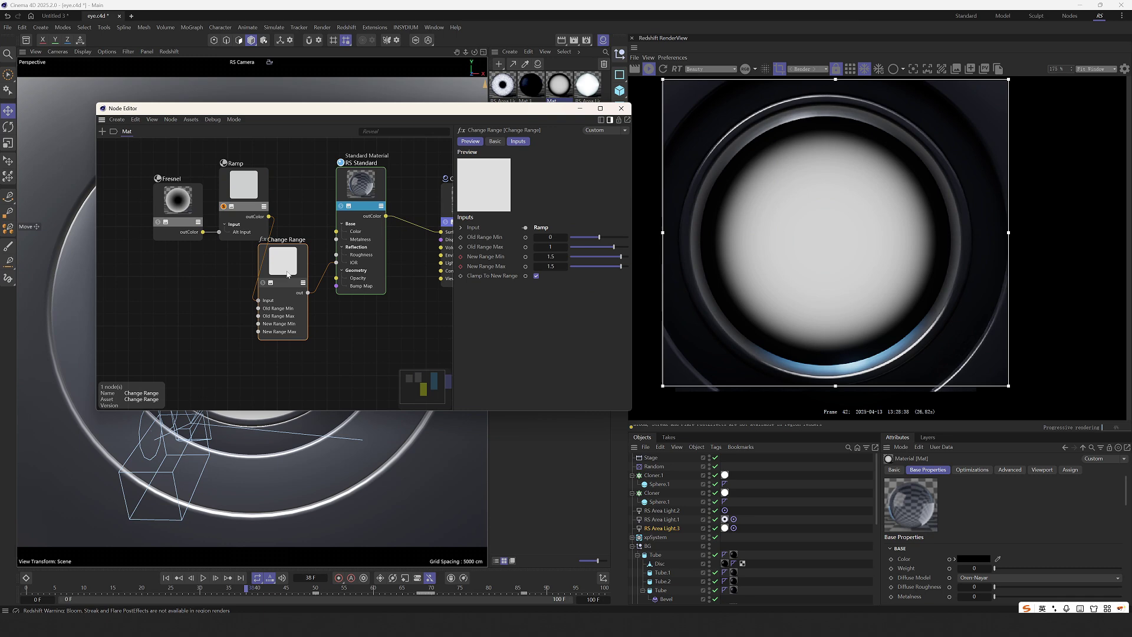
left_click(499, 257)
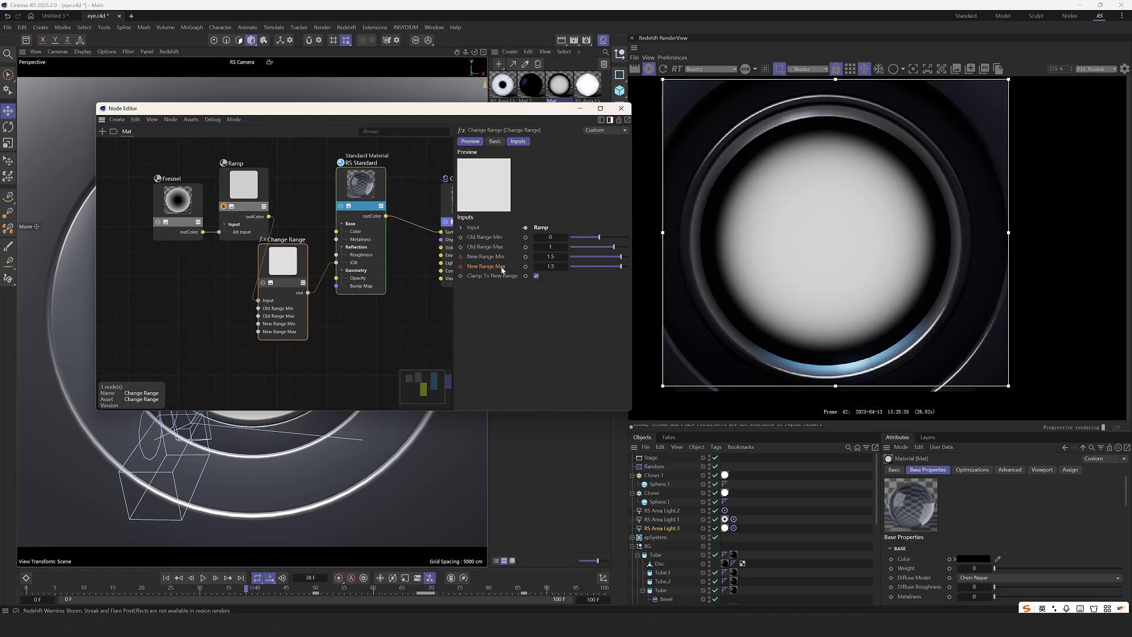
left_click(223, 207)
Widen the Change Range node's settings area and raise its New Range Max to 1.744.
left_click_drag(283, 260, 290, 264)
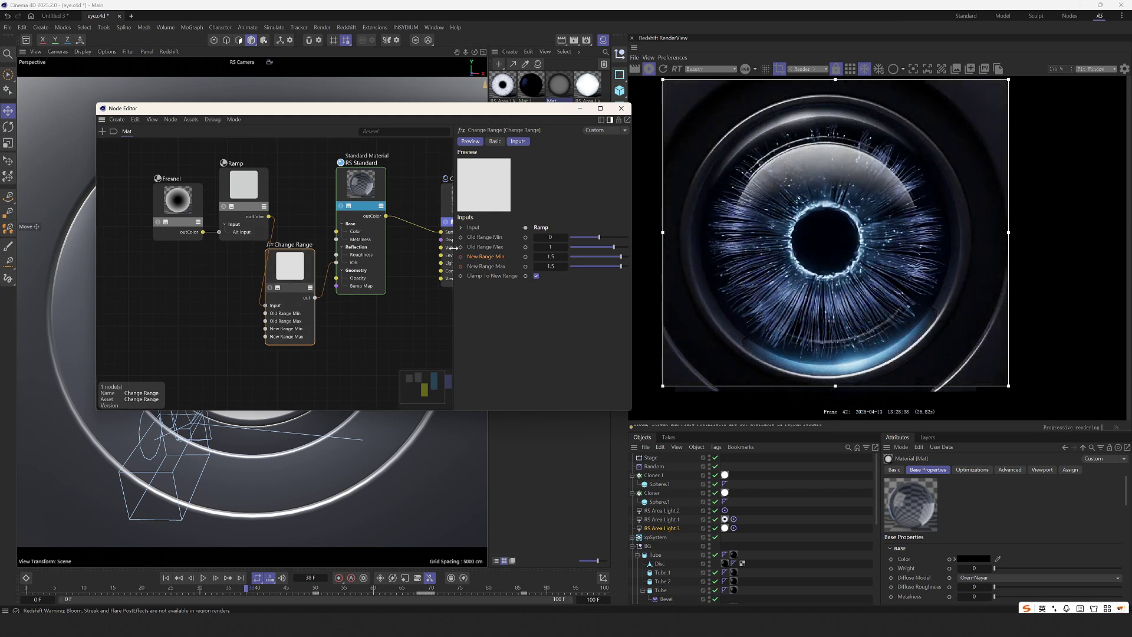
left_click_drag(453, 251, 426, 250)
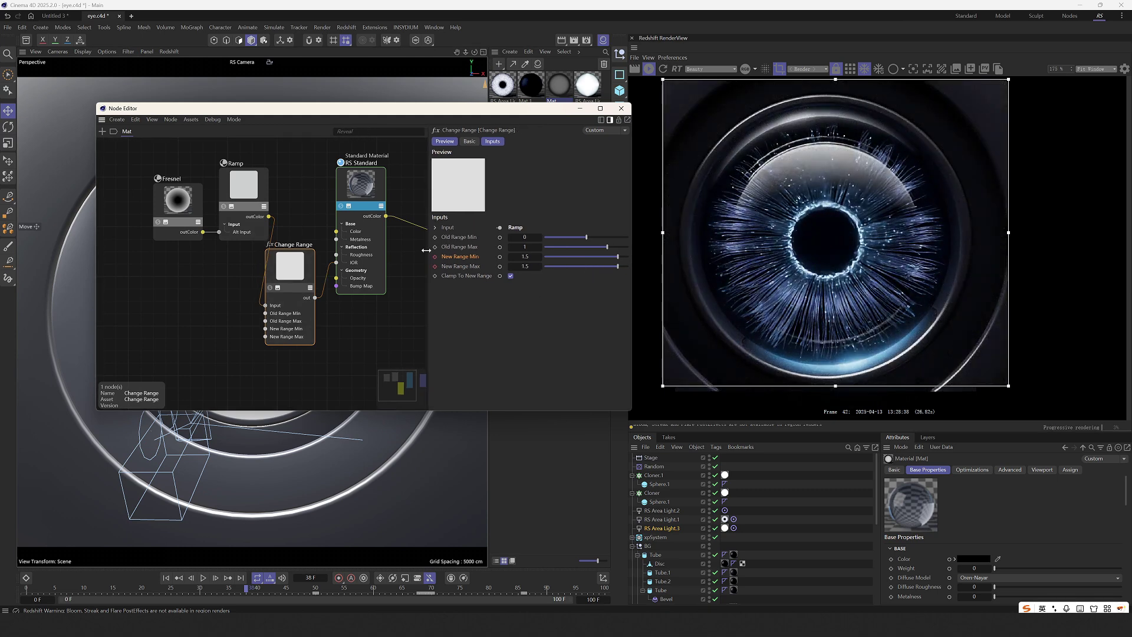
left_click(624, 267)
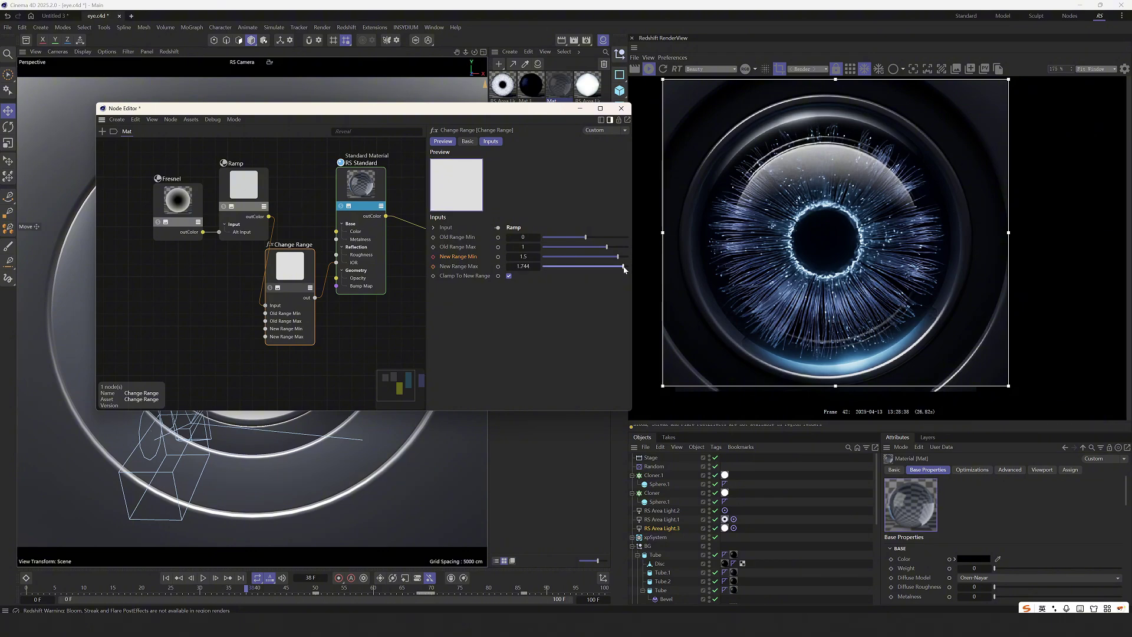
Try the Change Range node's New Range Max at 1.824, 1.048 and 0.924 to compare the glass refraction in the render.
left_click(625, 266)
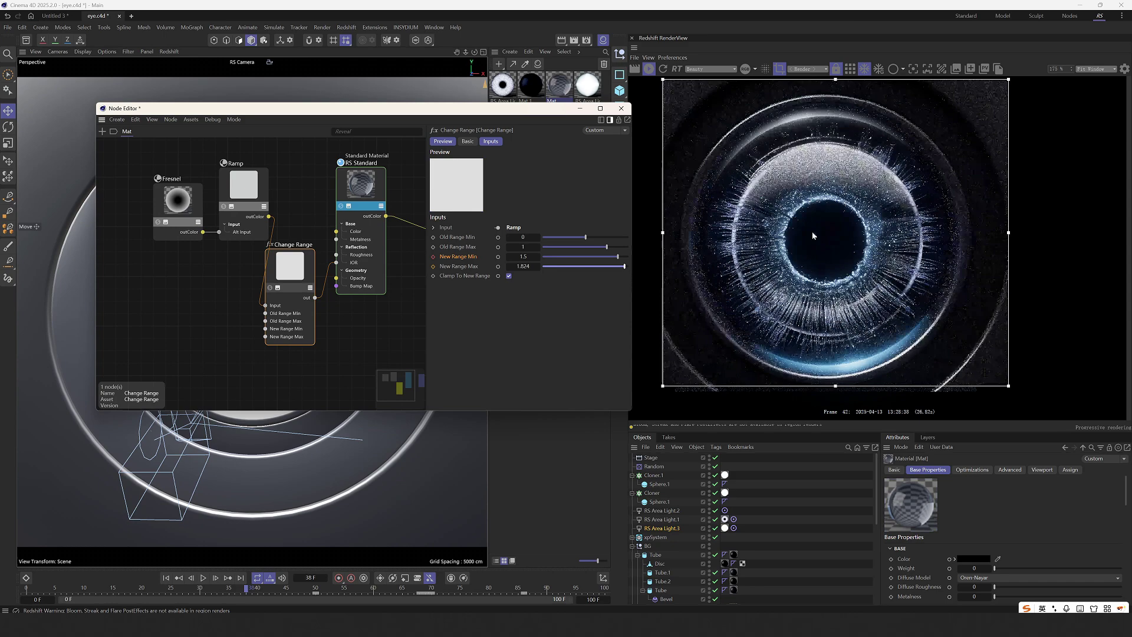
left_click(614, 267)
left_click(607, 267)
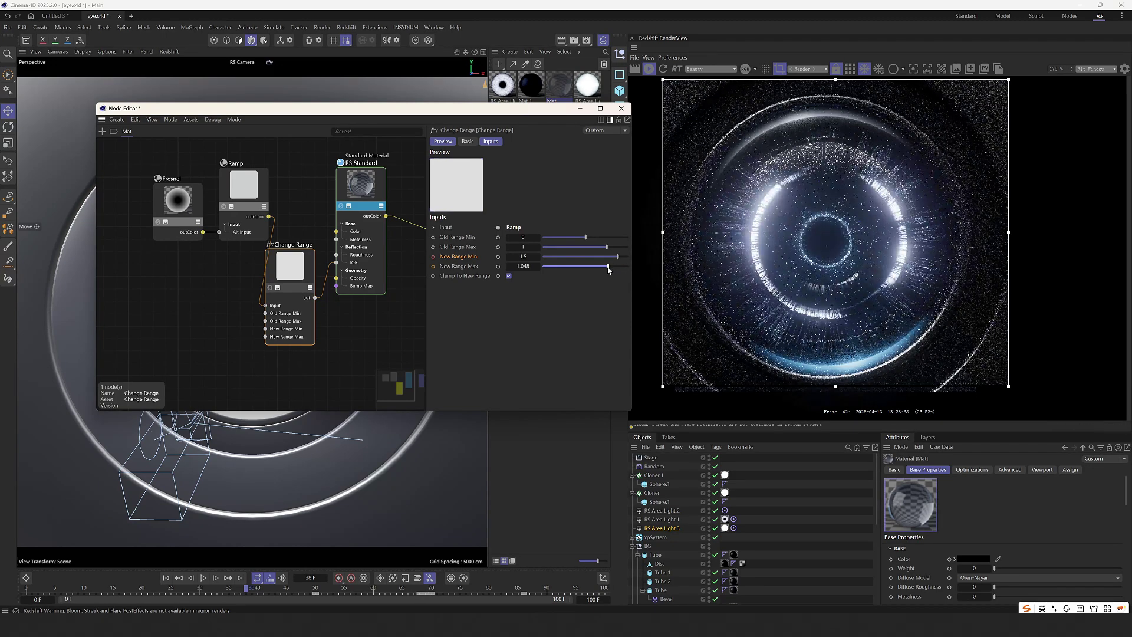
left_click(605, 267)
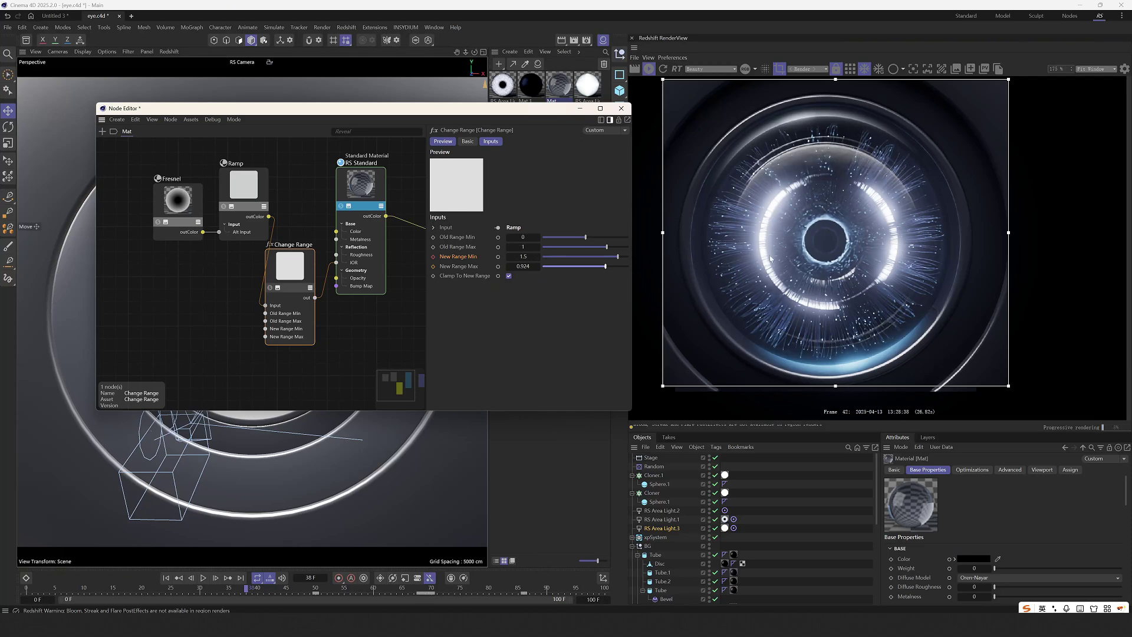
Try New Range Max at 1.376 and 1.56, limit the render region to the iris's left edge, and try 1.436.
left_click(614, 266)
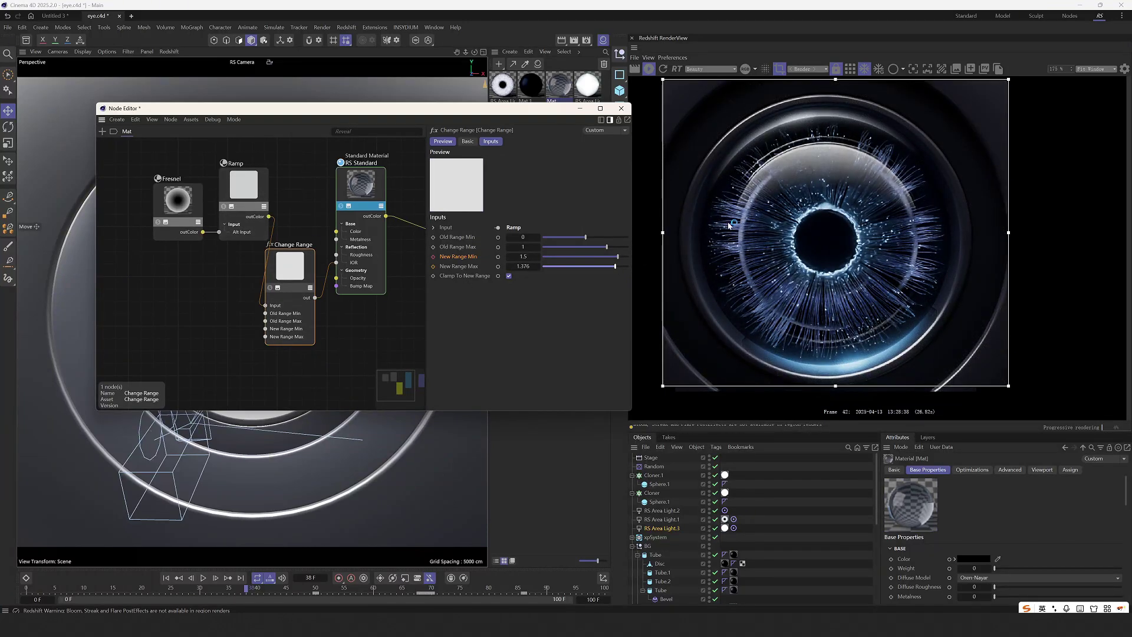
left_click_drag(614, 266, 618, 266)
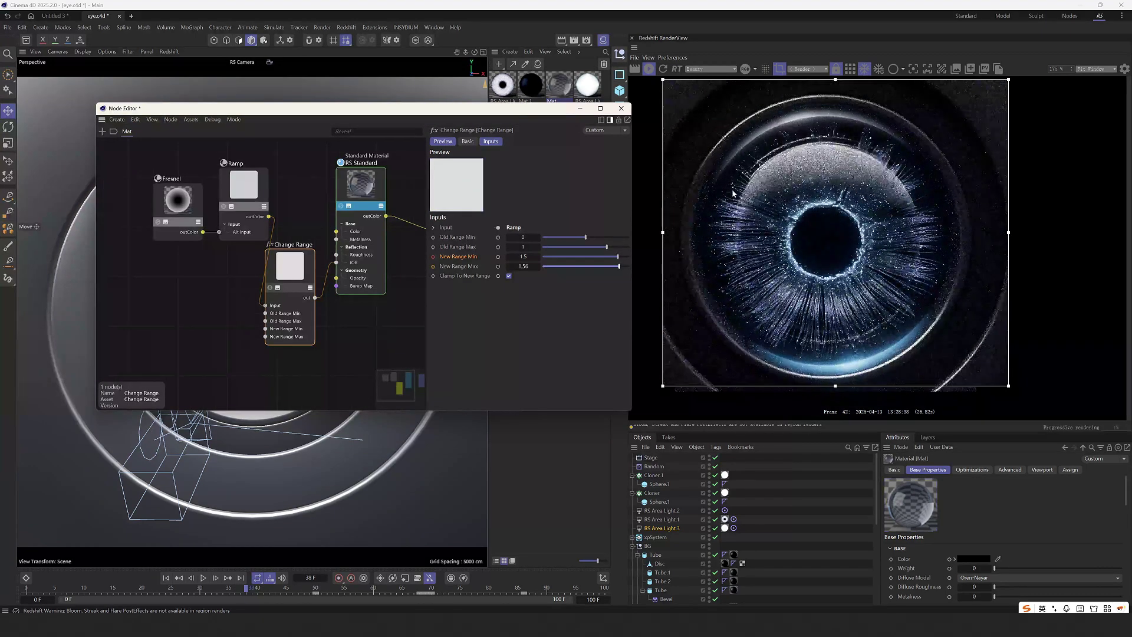
scroll(720, 210, "up", 4)
left_click_drag(639, 175, 821, 324)
left_click_drag(611, 266, 617, 266)
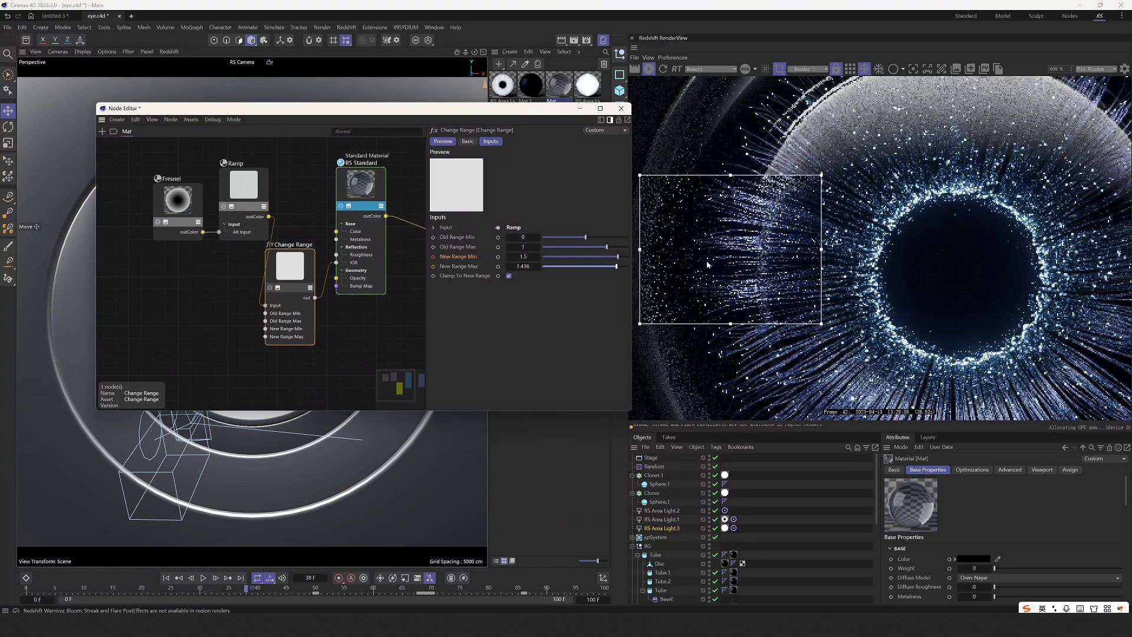
Redraw the render region around the pupil and most of the iris, and lower New Range Max to 0.676 after trying 0.964, 1.56 and 0.716.
scroll(718, 231, "down", 4)
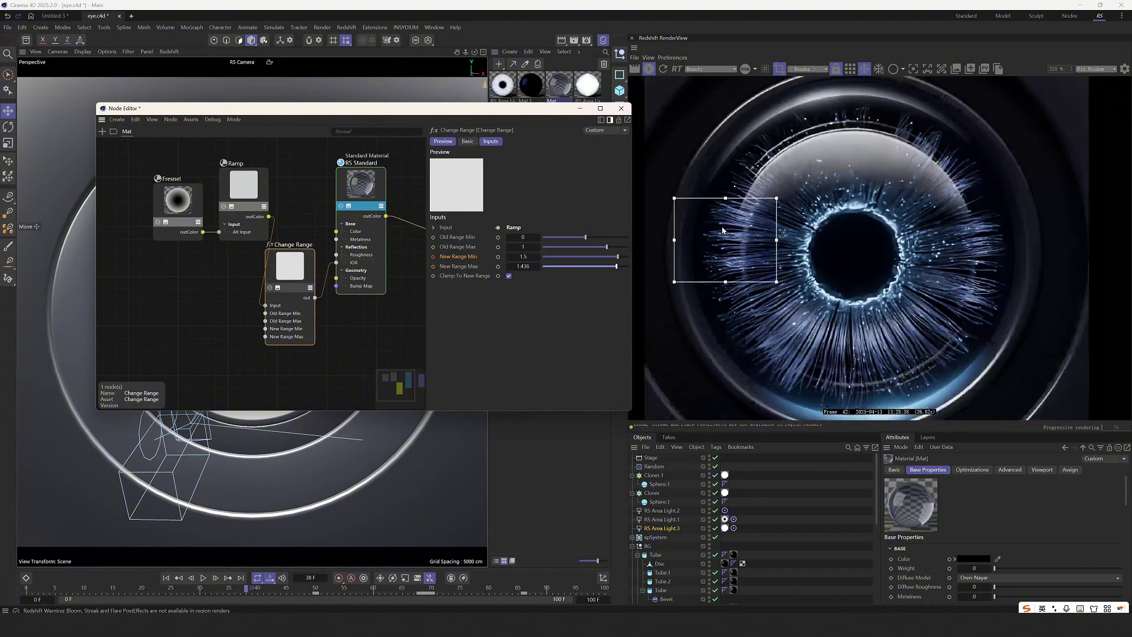
left_click_drag(730, 131, 975, 360)
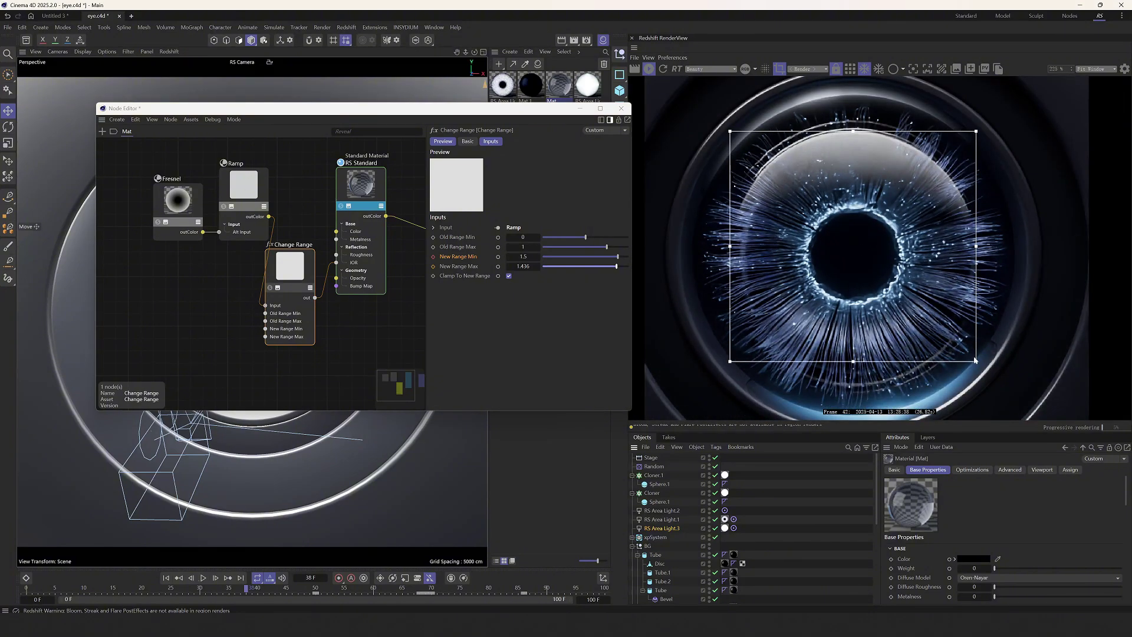
left_click_drag(616, 266, 624, 266)
left_click(611, 269)
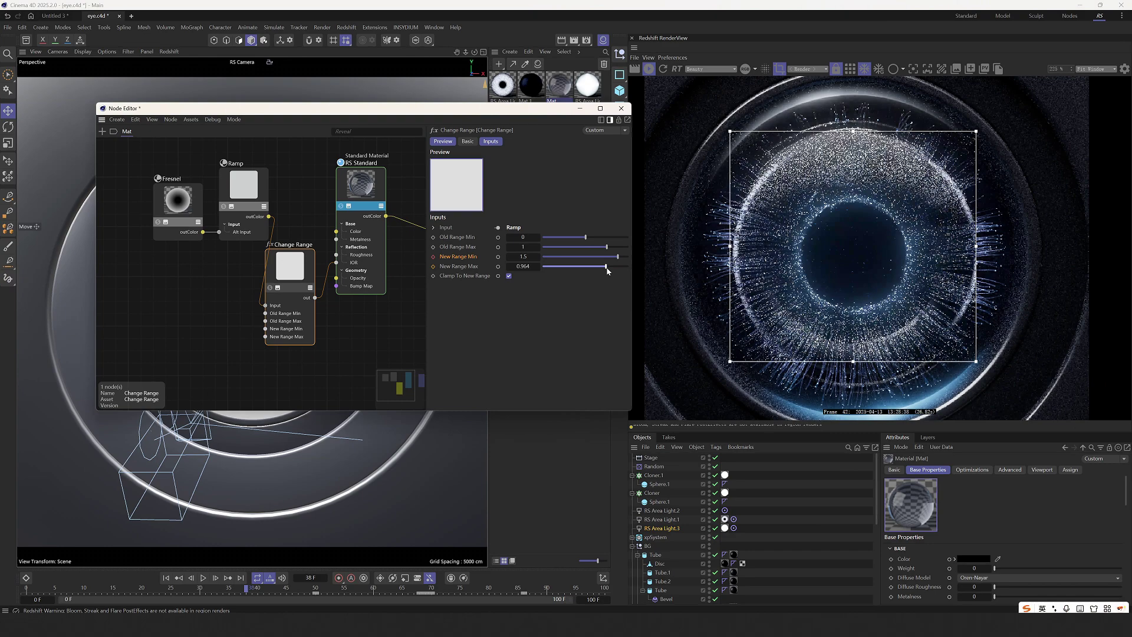
left_click(619, 267)
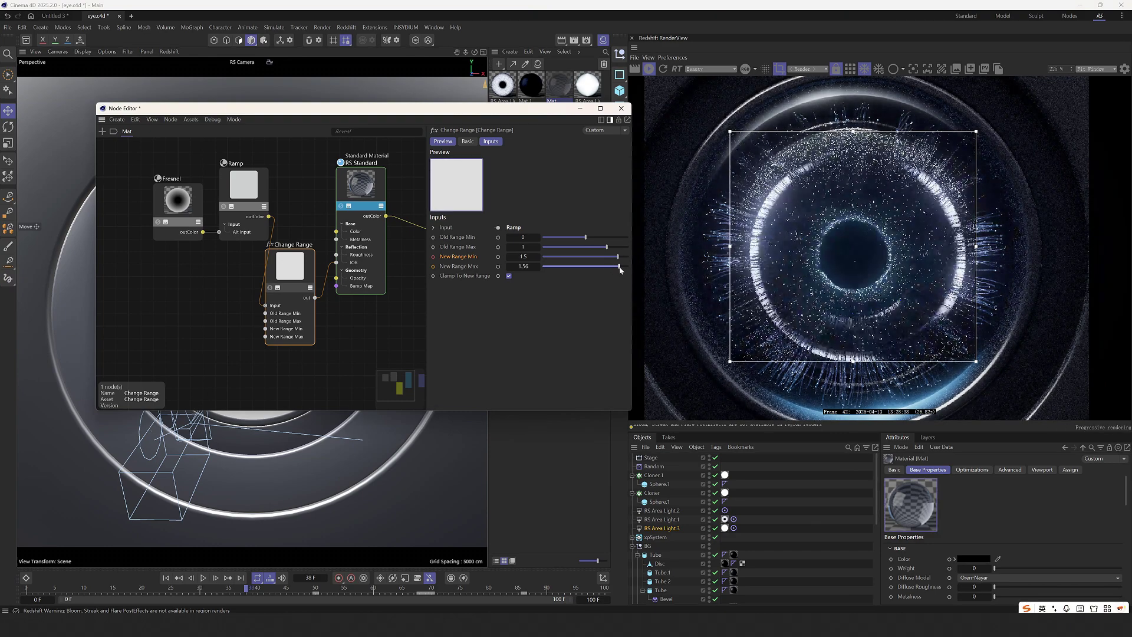
left_click(600, 267)
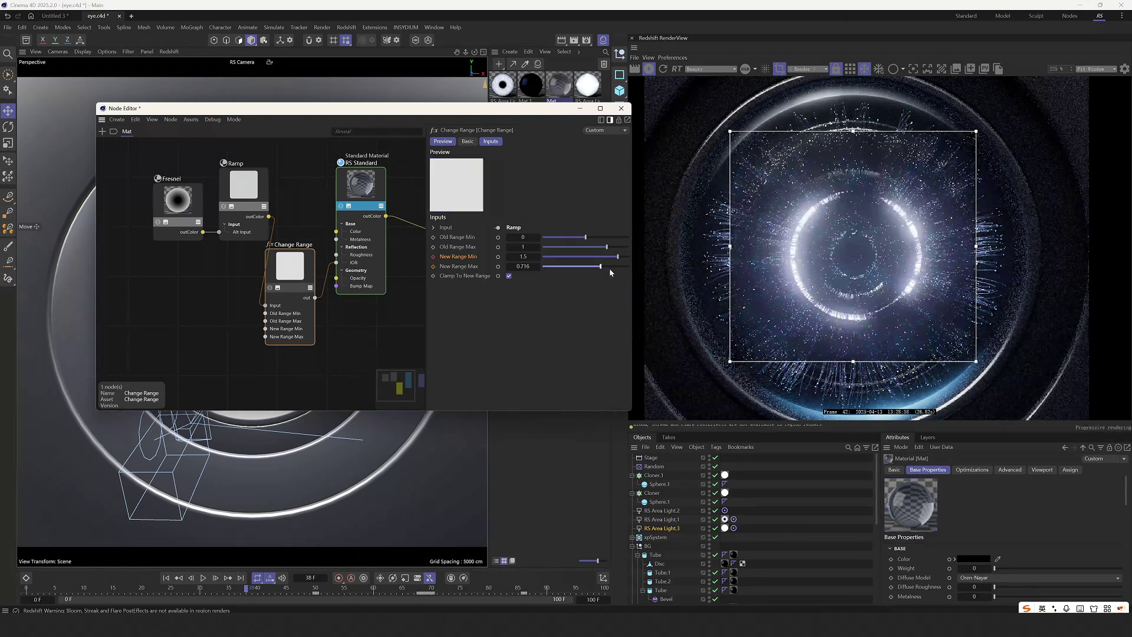
left_click(609, 269)
left_click(600, 269)
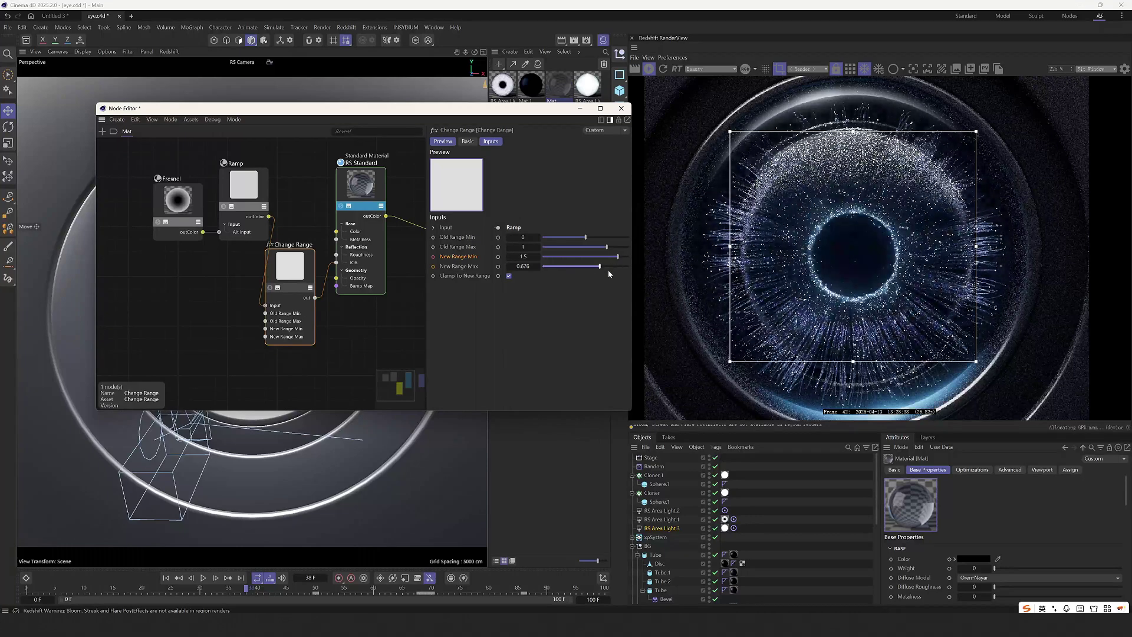